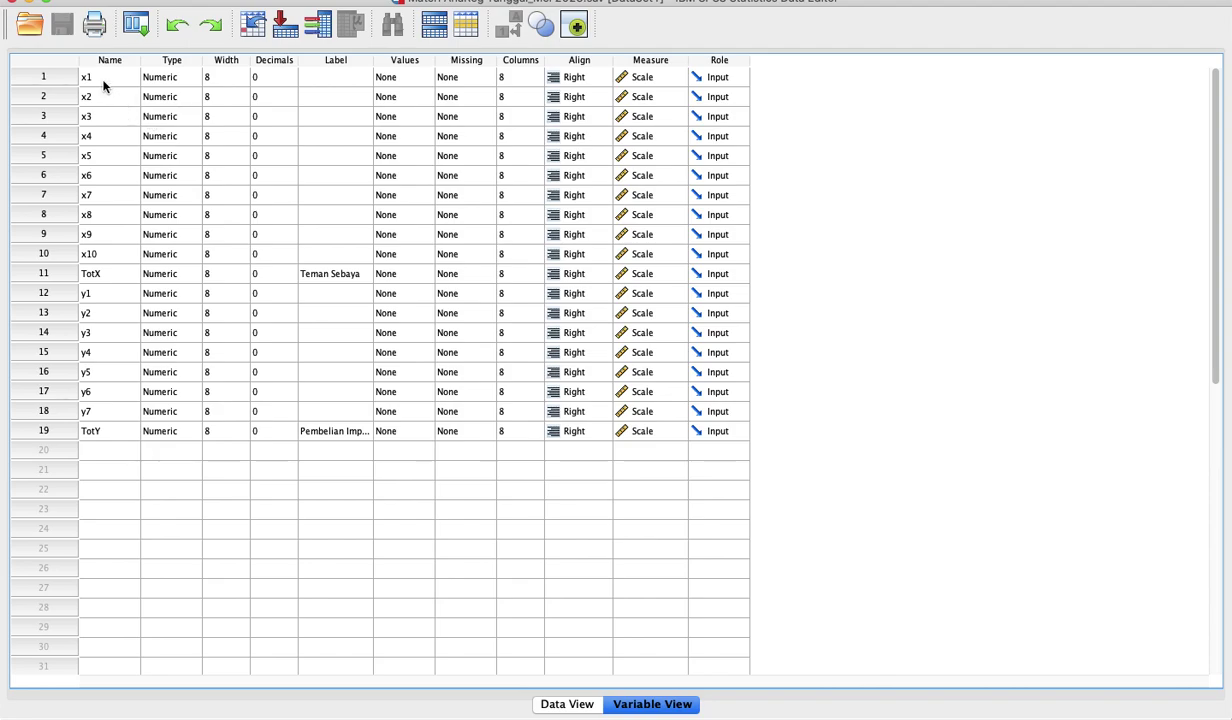
# Review the names of the x and y item variables and the labels of the TotX and TotY totals
pyautogui.click(103, 84)
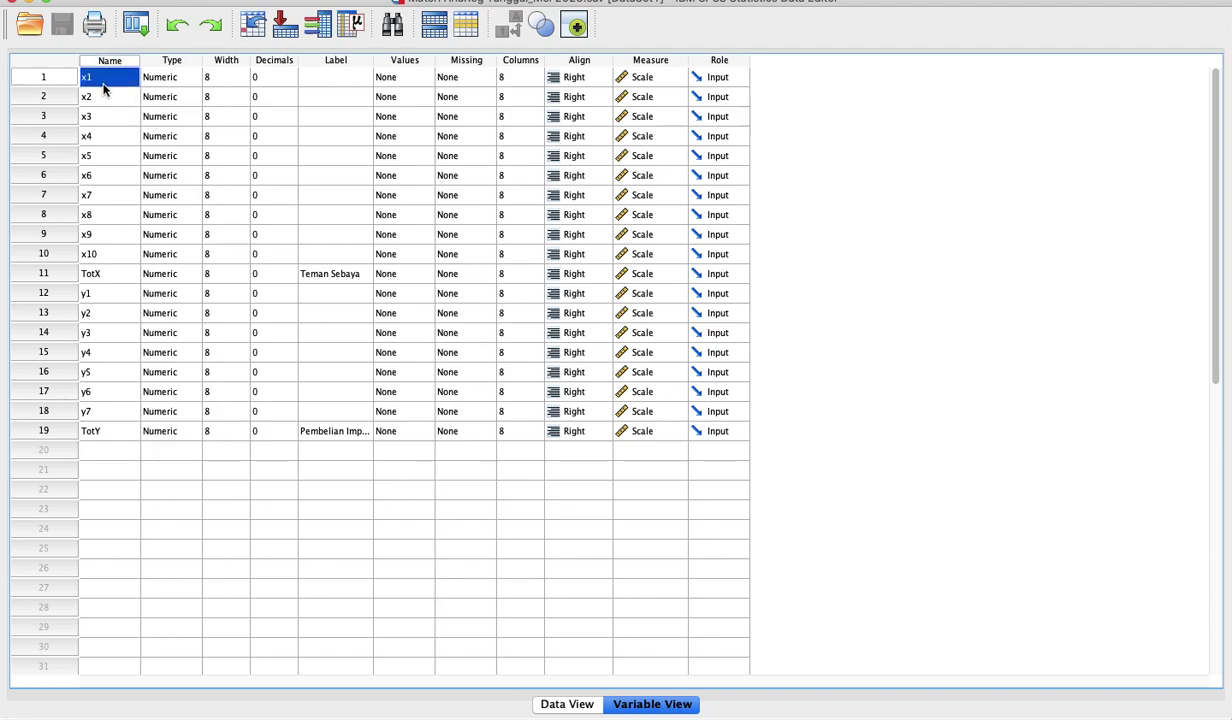
pyautogui.click(100, 292)
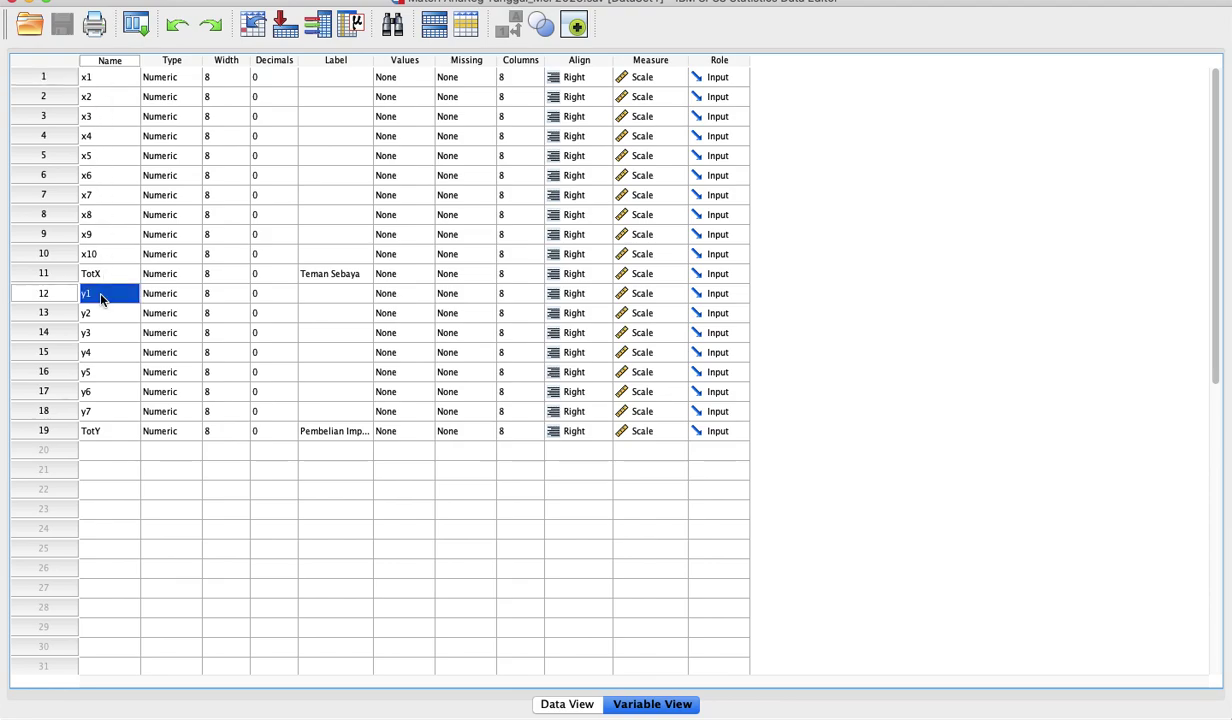
pyautogui.click(90, 429)
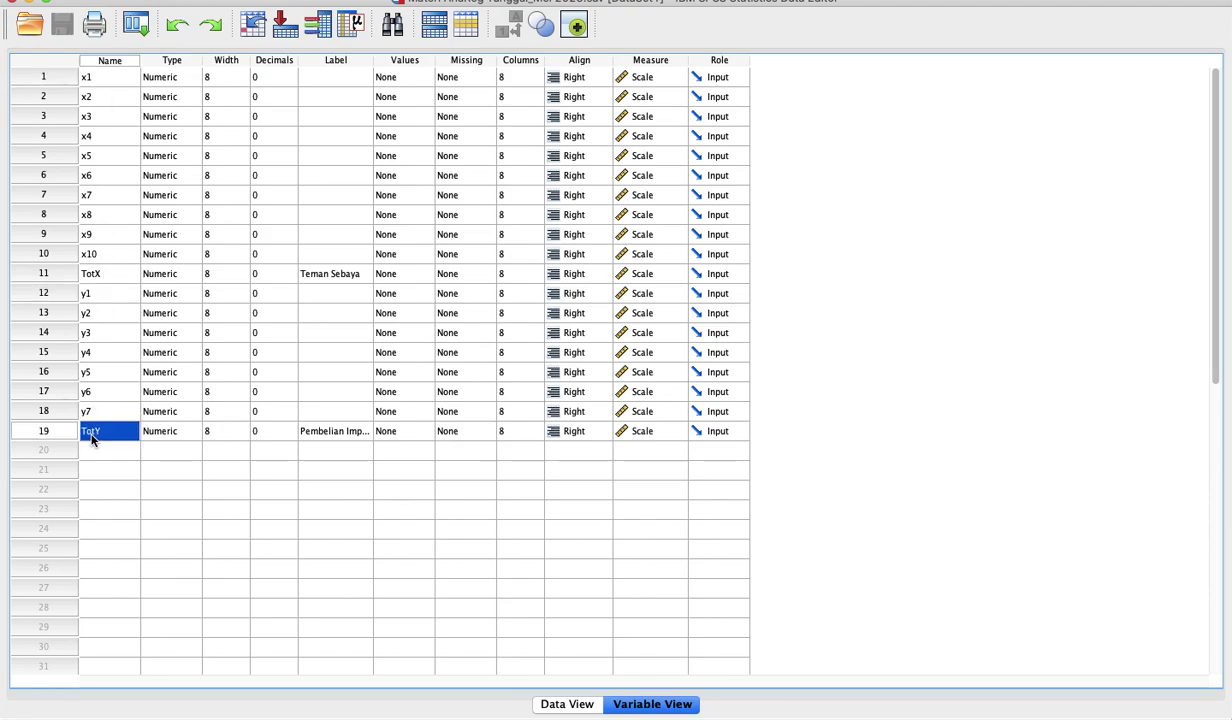
pyautogui.click(113, 278)
pyautogui.click(333, 281)
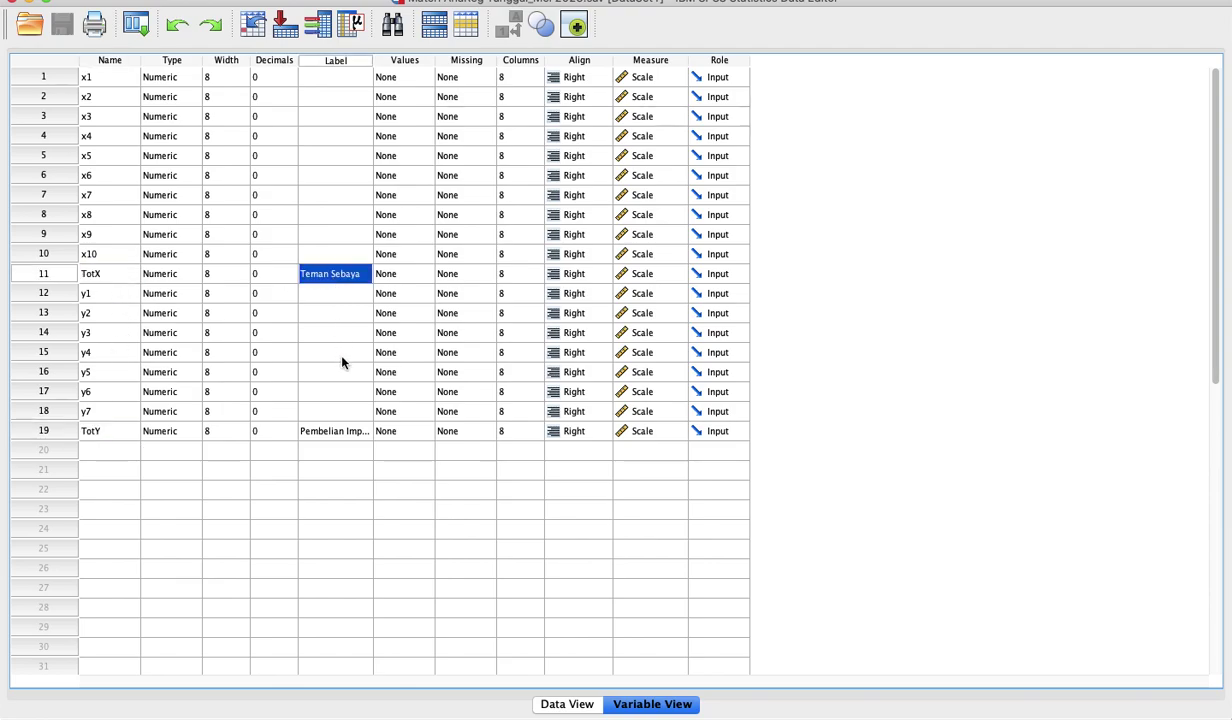
pyautogui.click(352, 433)
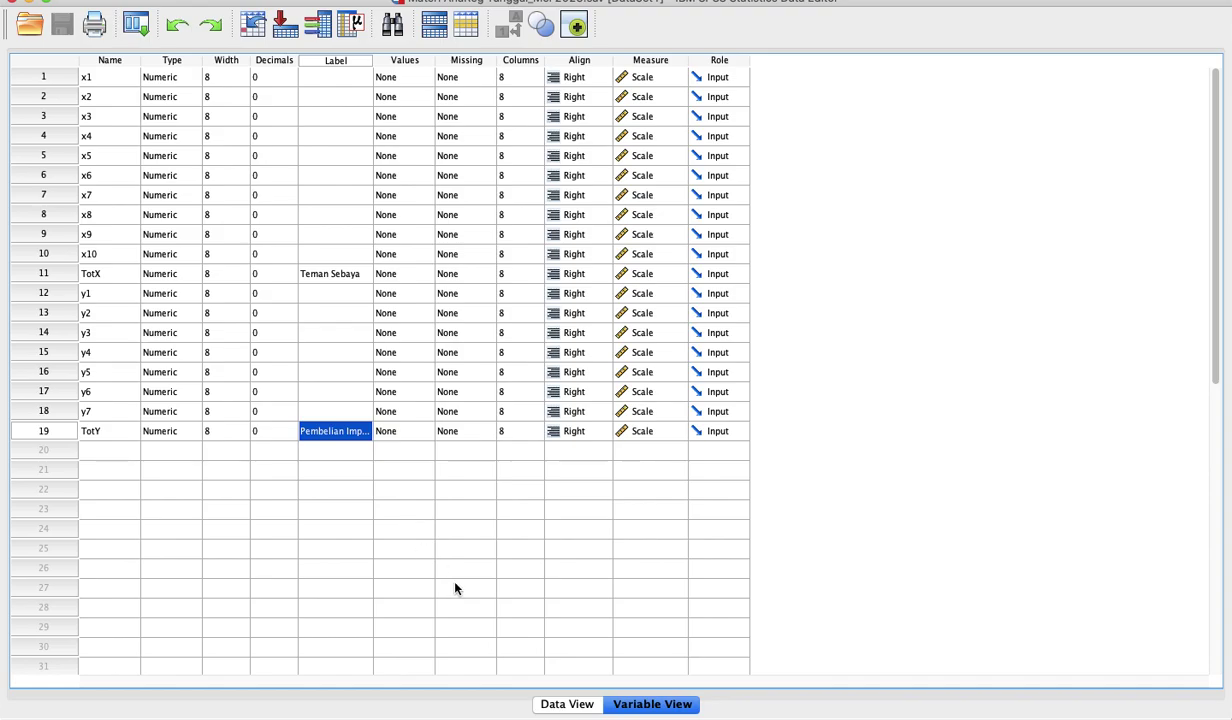
# Switch to Excel and look through the respondents' item scores and totals in the AnaReg Sederhana sheet
pyautogui.hotkey('ctrl', 'Up')
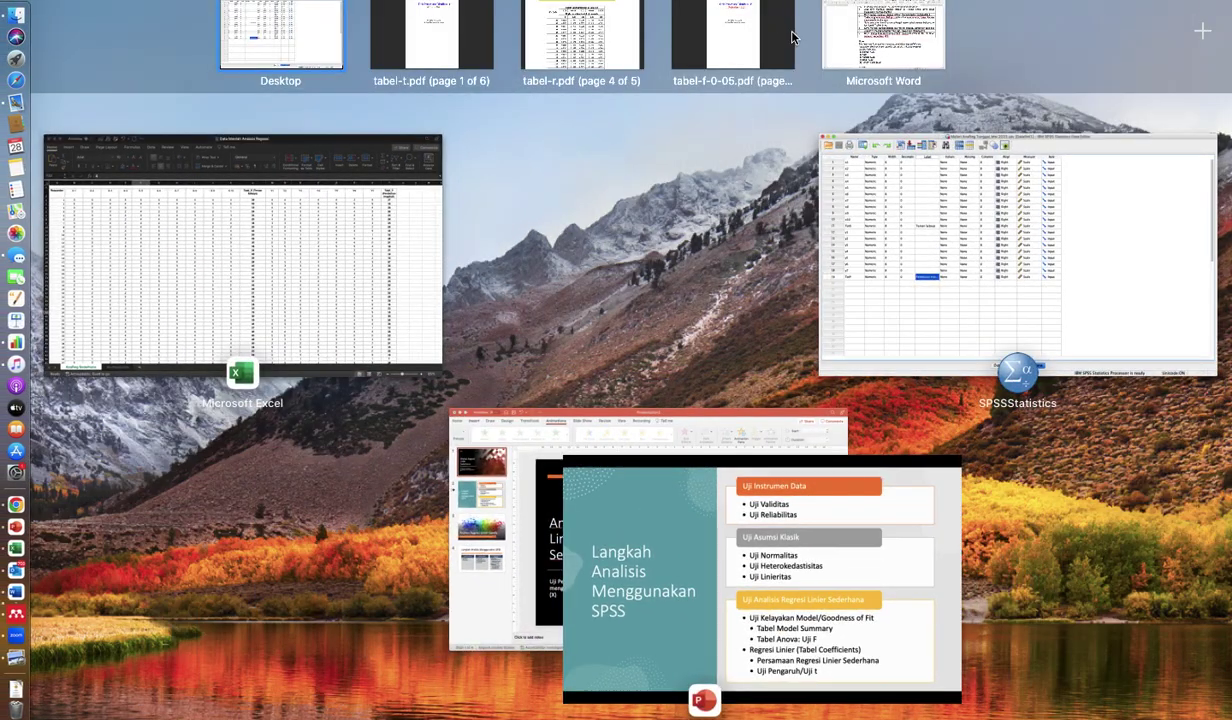
pyautogui.click(338, 297)
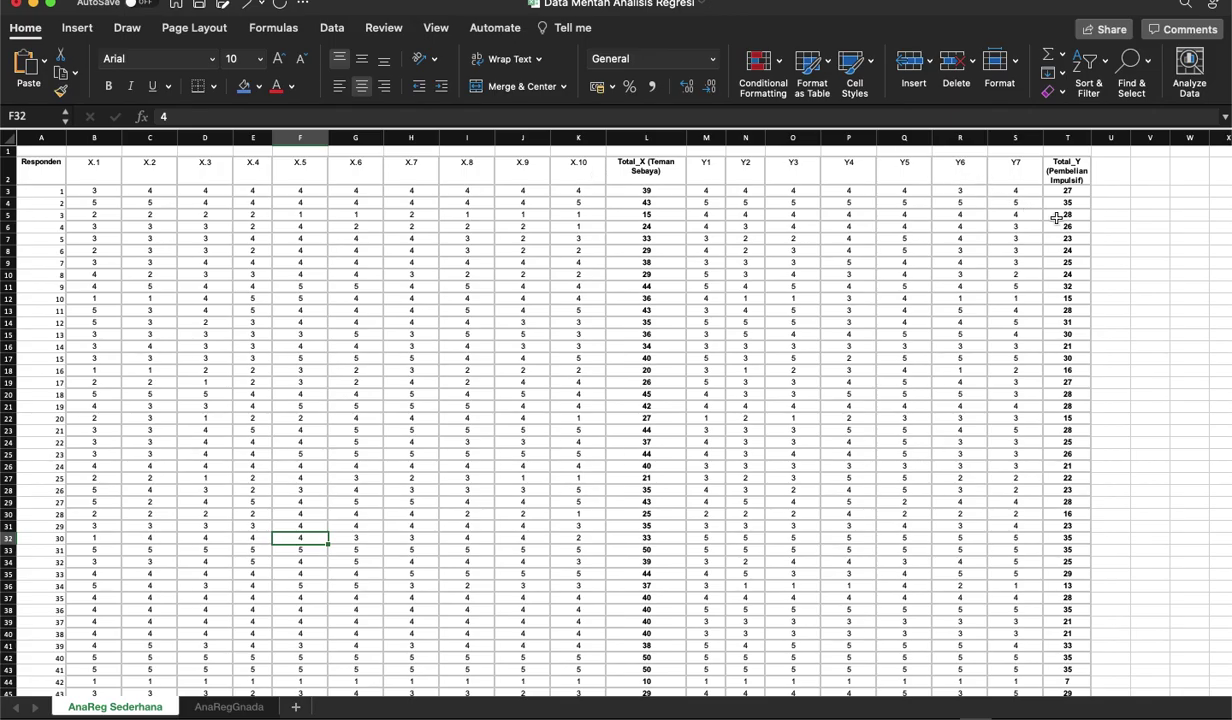
pyautogui.scroll(-20, 808, 354)
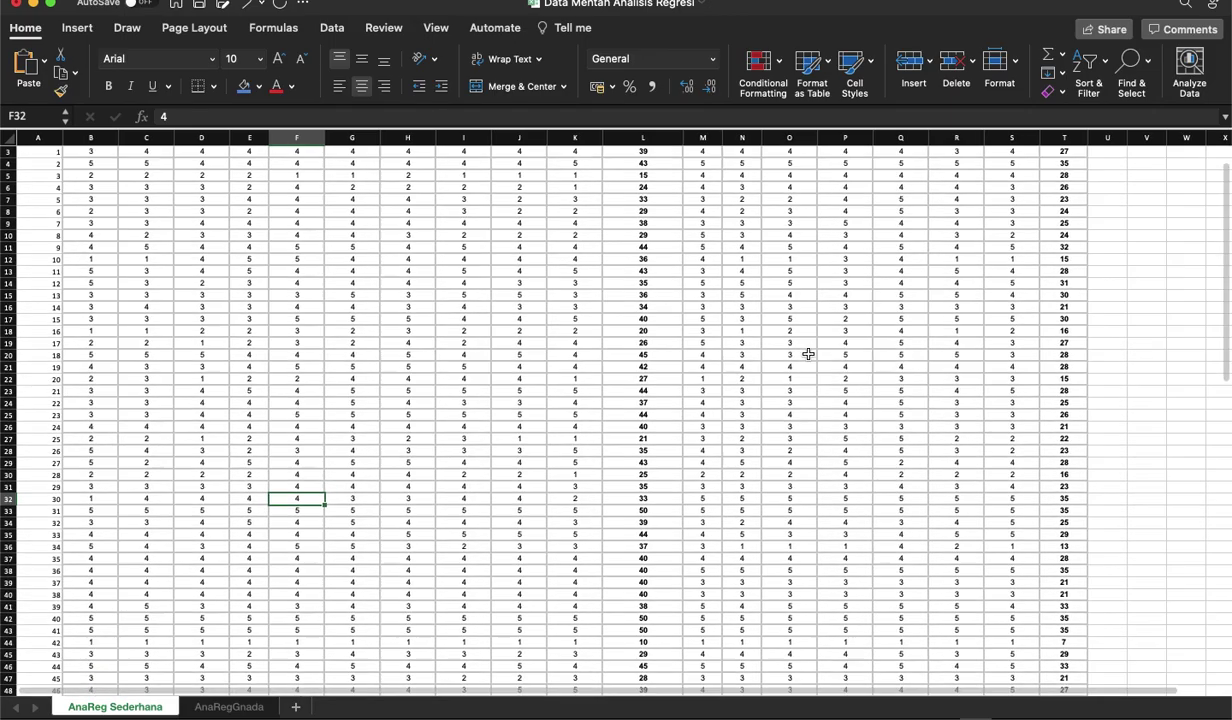
pyautogui.scroll(-10, 808, 354)
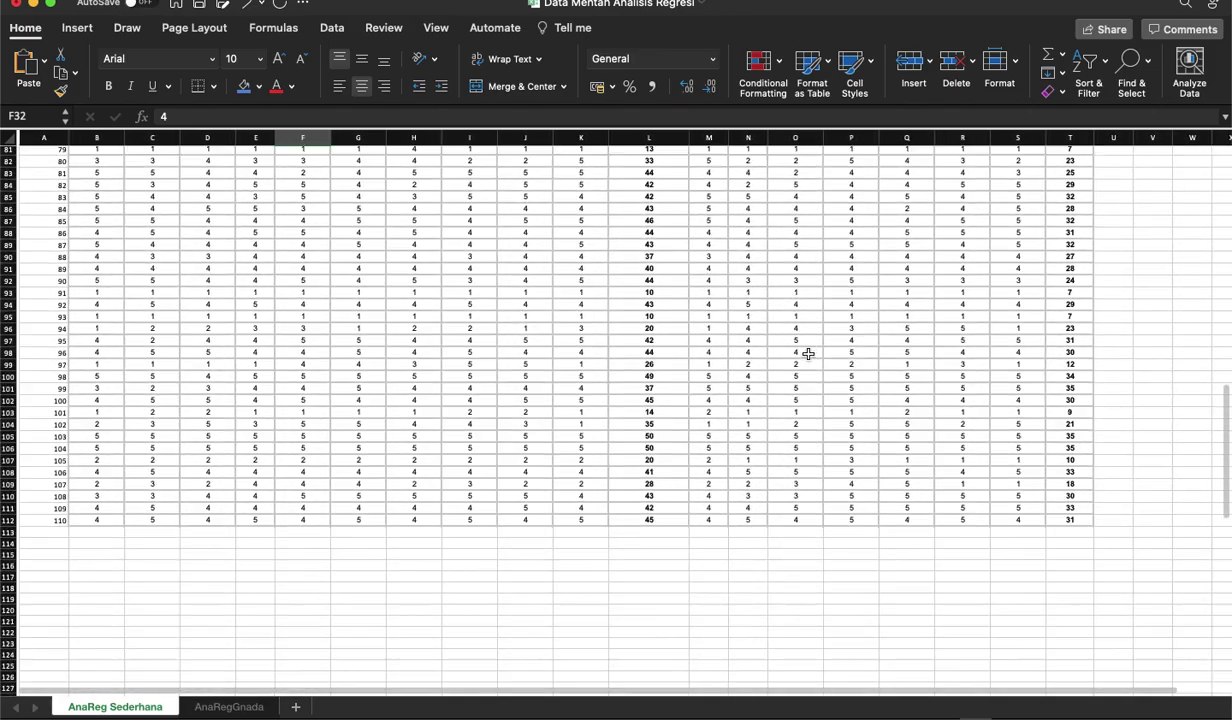
pyautogui.scroll(20, 388, 399)
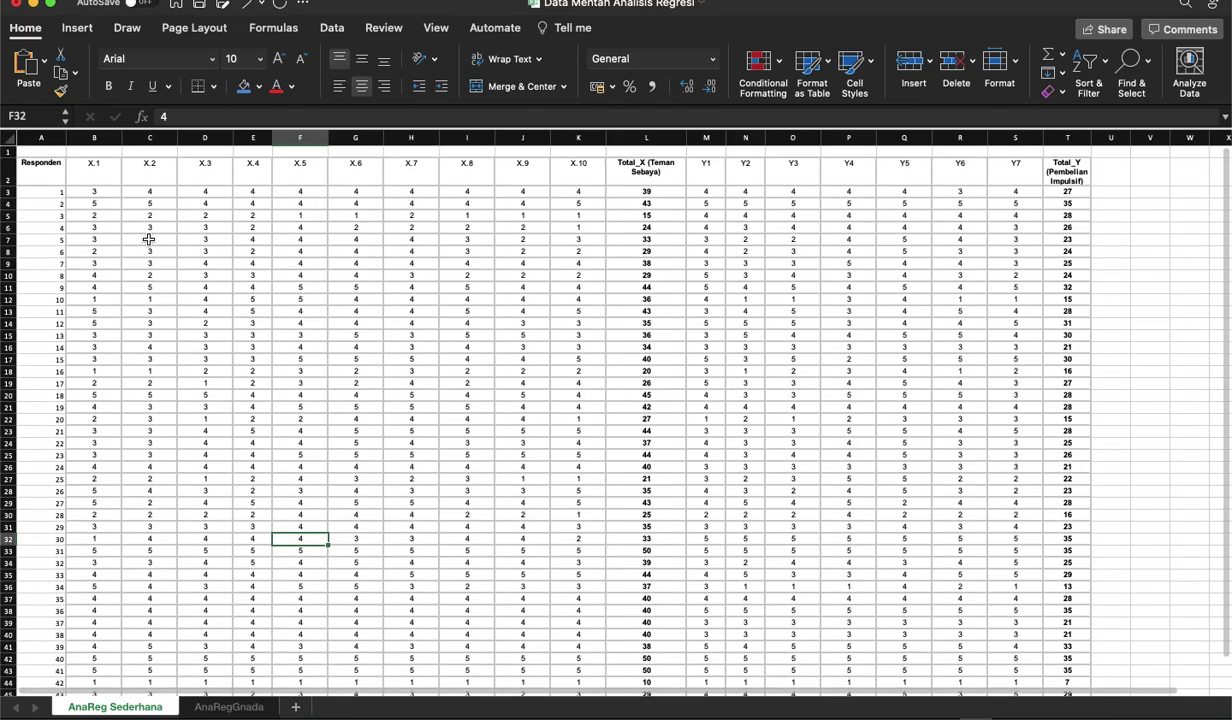
pyautogui.click(147, 236)
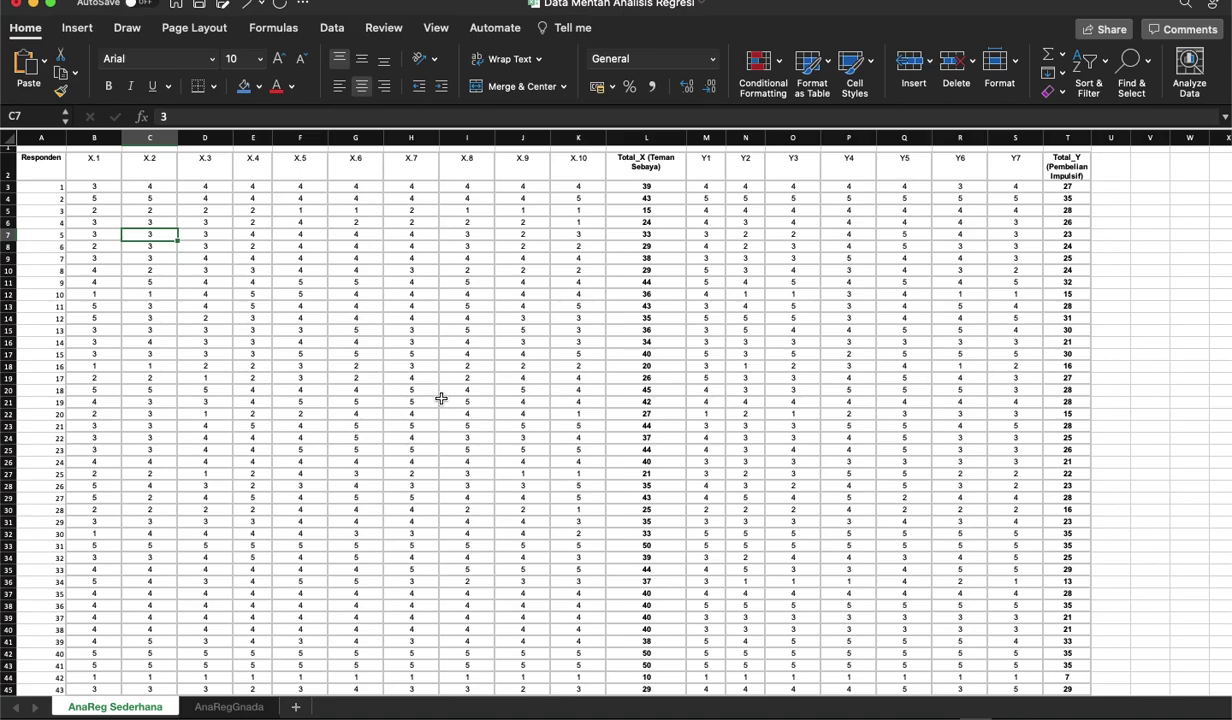
pyautogui.scroll(-2, 441, 397)
pyautogui.scroll(3, 441, 397)
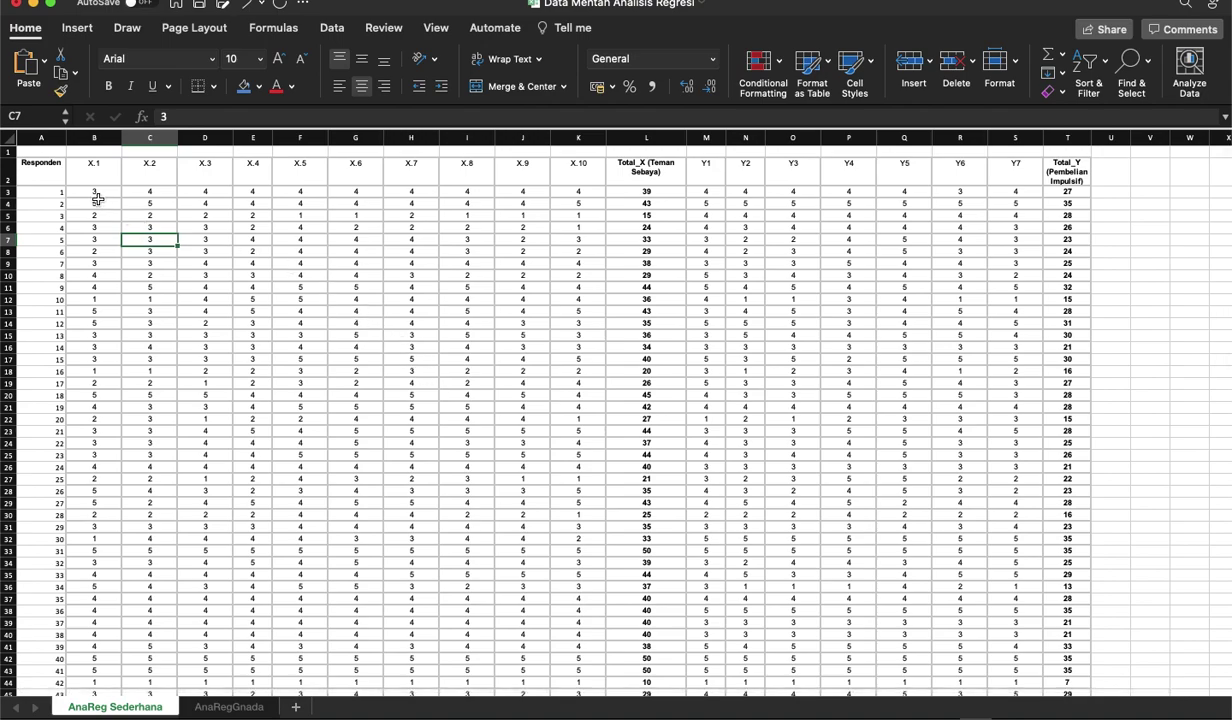
# Copy all respondents' X and Y item scores and totals, cells B3 to T112, without the headers and respondent numbers
pyautogui.moveTo(95, 195); pyautogui.dragTo(1090, 638)
pyautogui.click(59, 76)
pyautogui.scroll(10, 253, 253)
# Switch to SPSS Statistics and examine the case values already in the data grid of the dataset
pyautogui.hotkey('ctrl', 'Up')
pyautogui.click(858, 220)
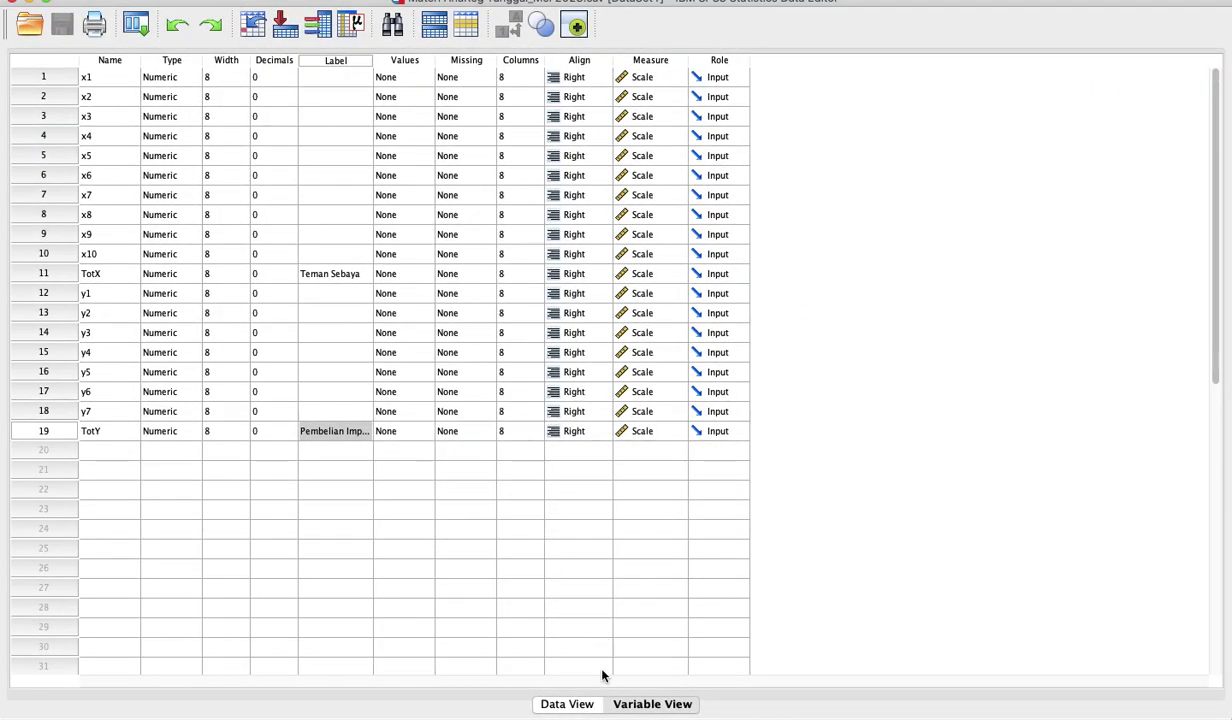
pyautogui.click(568, 705)
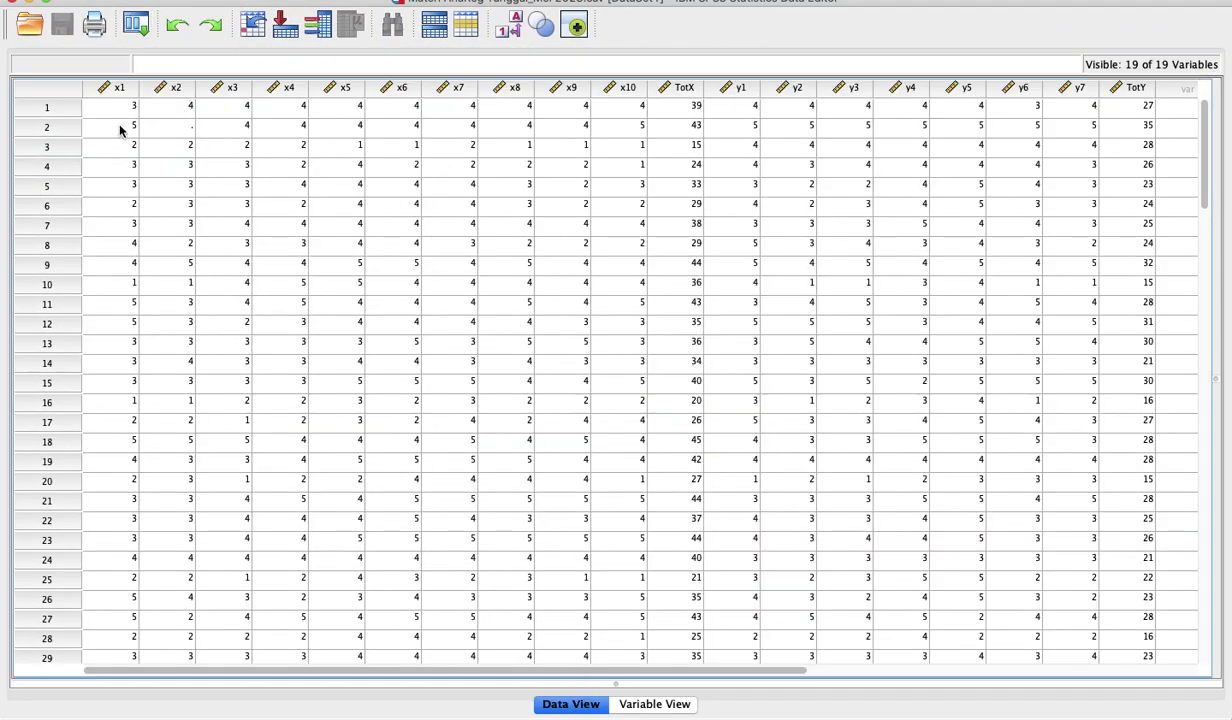
pyautogui.scroll(-1, 311, 198)
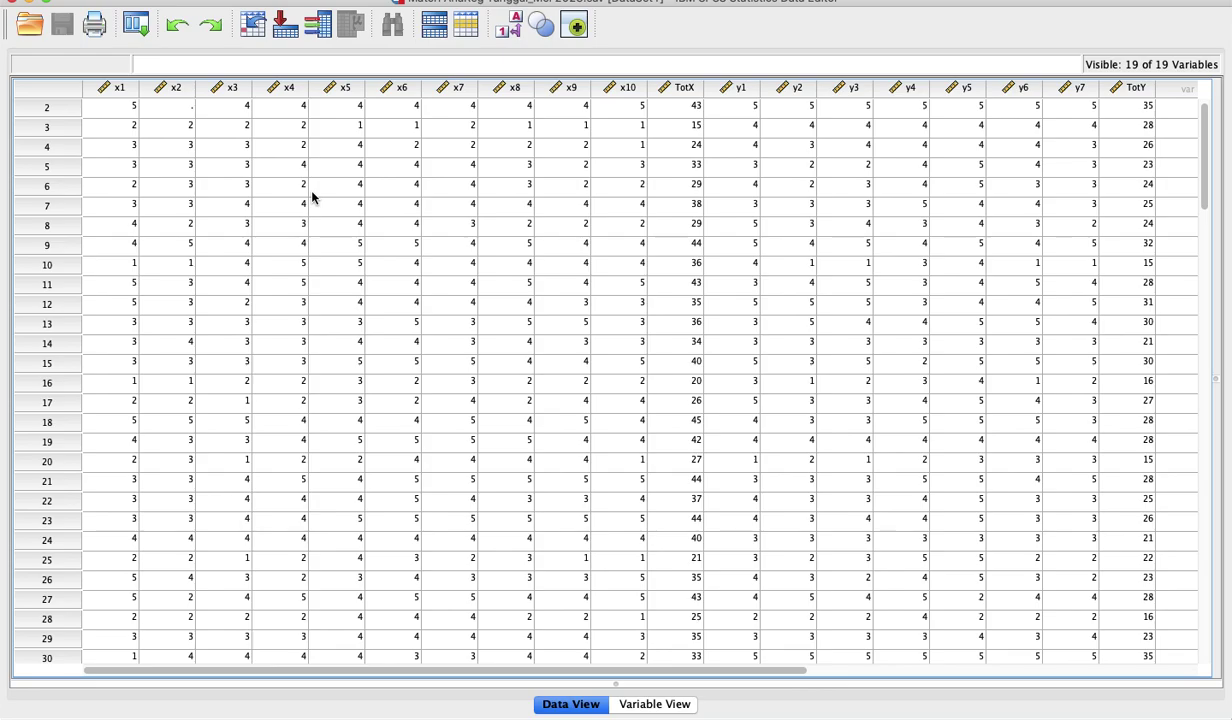
pyautogui.scroll(-2, 311, 198)
pyautogui.hscroll(4, 311, 198)
pyautogui.scroll(3, 311, 198)
pyautogui.hscroll(-4, 311, 198)
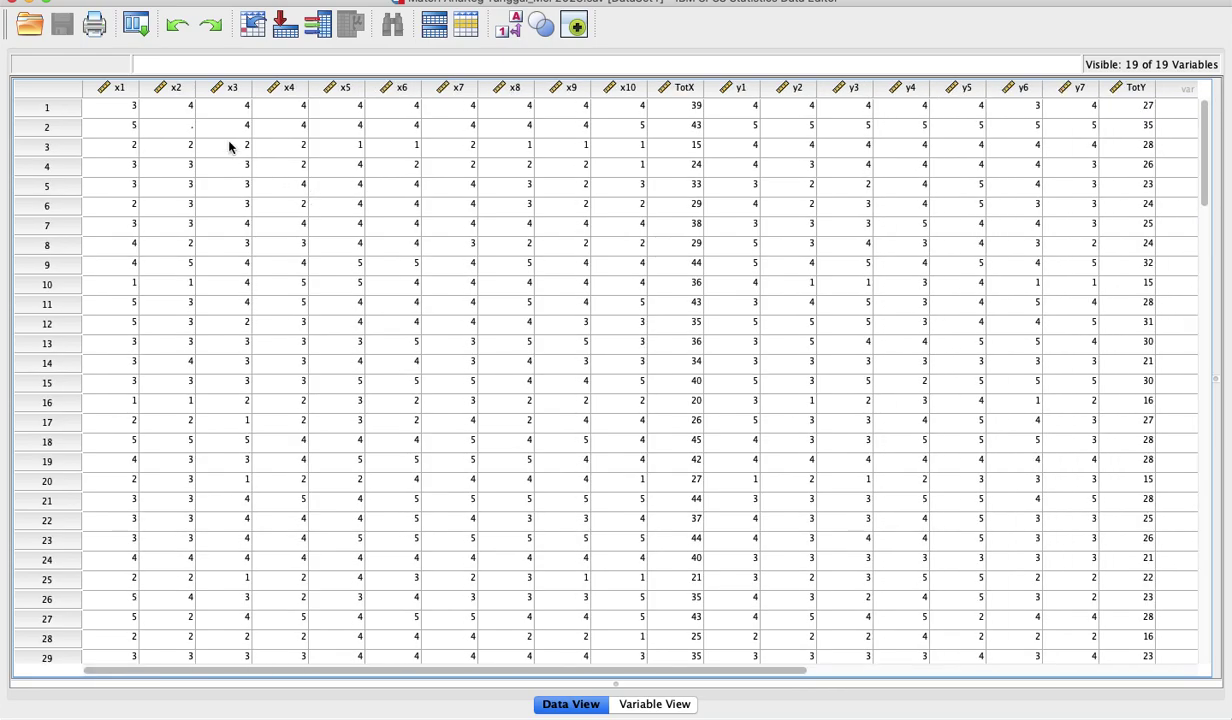
# Paste the scores copied from Excel into the SPSS data grid, starting at x1 of case 1, and check the rows
pyautogui.hotkey('ctrl', 'Up')
pyautogui.click(770, 192)
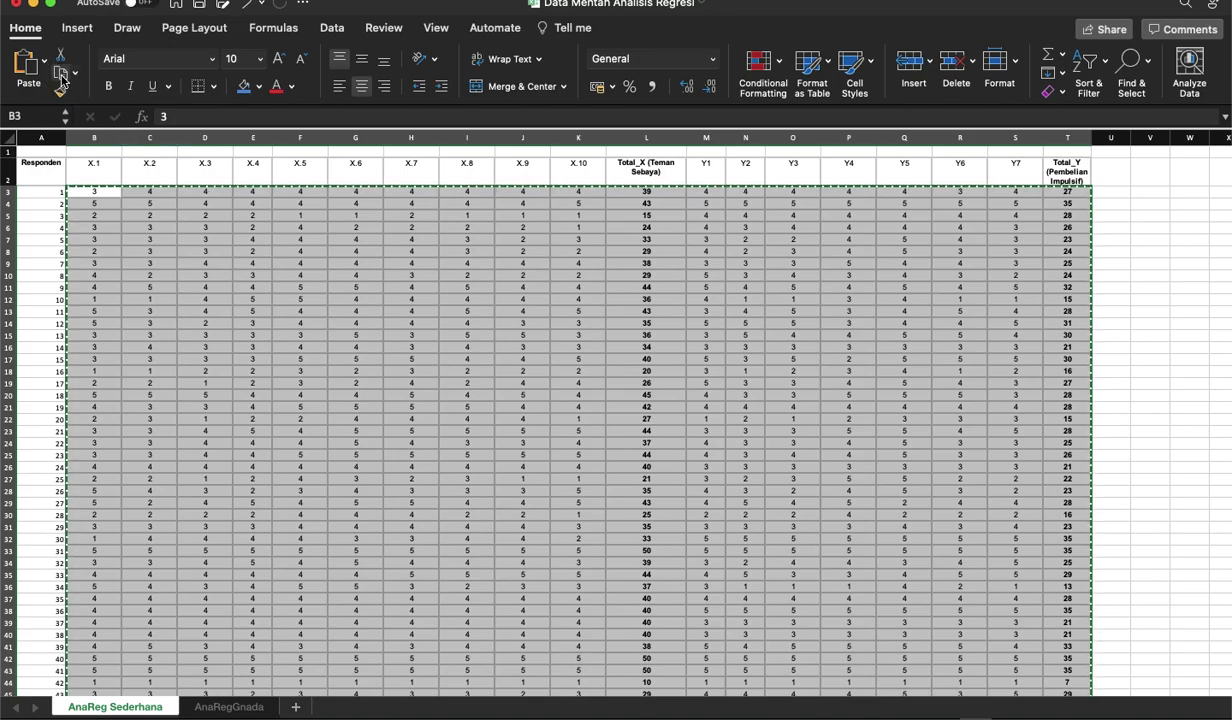
pyautogui.hotkey('ctrl', 'Up')
pyautogui.click(490, 190)
pyautogui.click(110, 110)
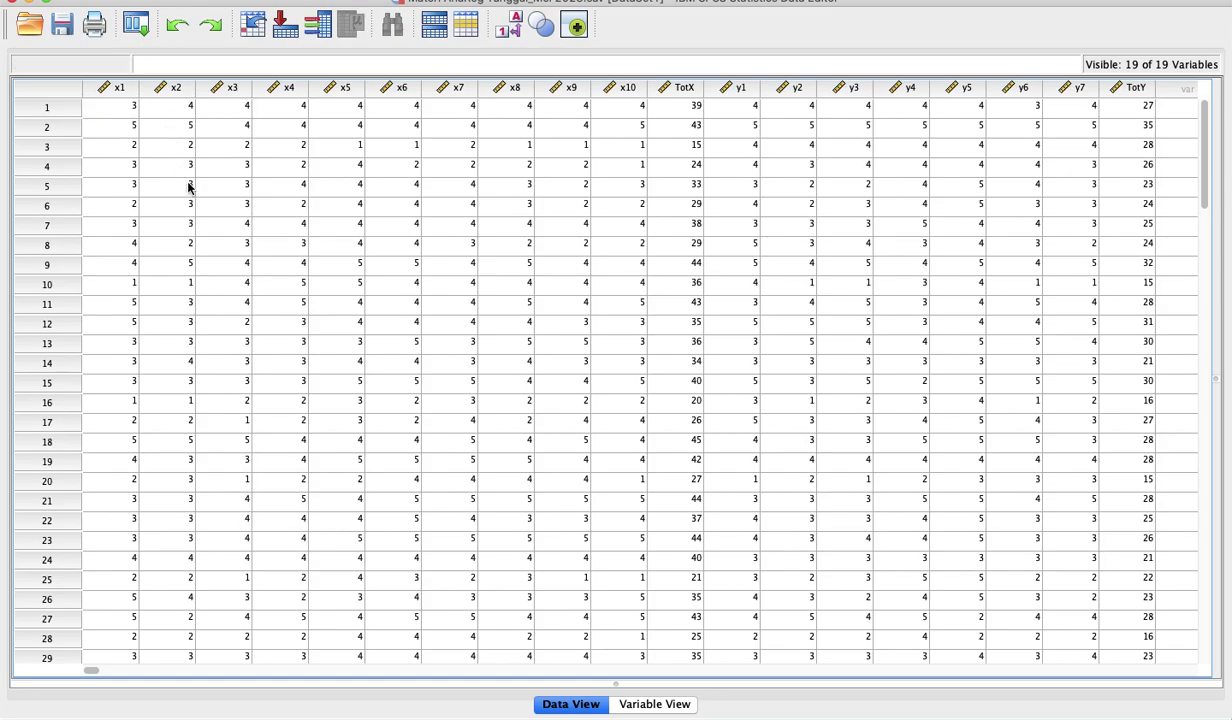
pyautogui.scroll(-10, 388, 324)
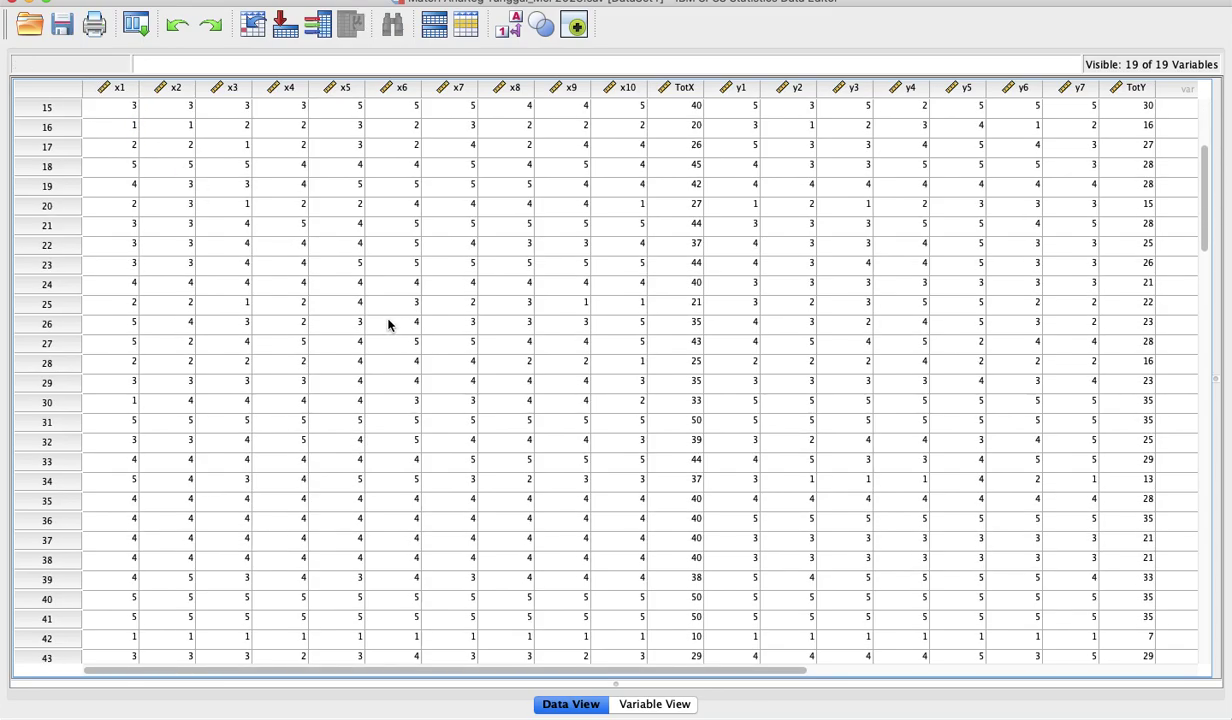
pyautogui.scroll(-9, 388, 324)
pyautogui.scroll(19, 388, 324)
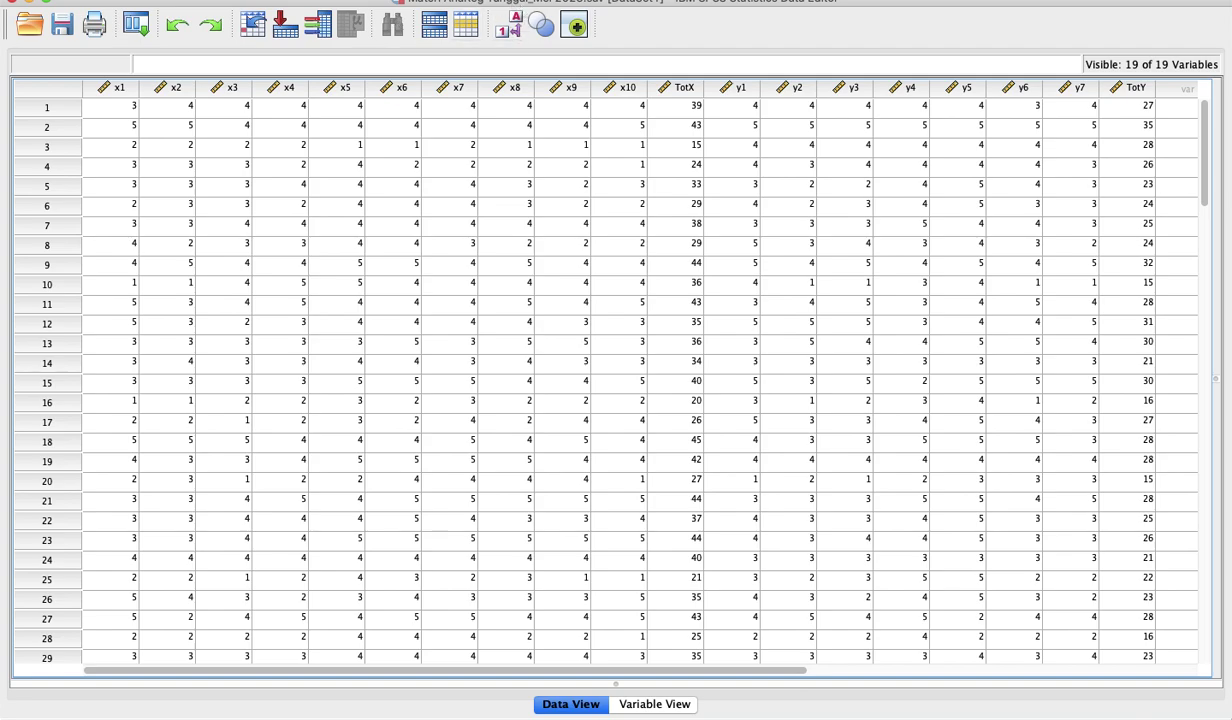
# Set up a bivariate correlation with x1 to x10 and the Teman Sebaya total as its variables
pyautogui.click(395, 0)
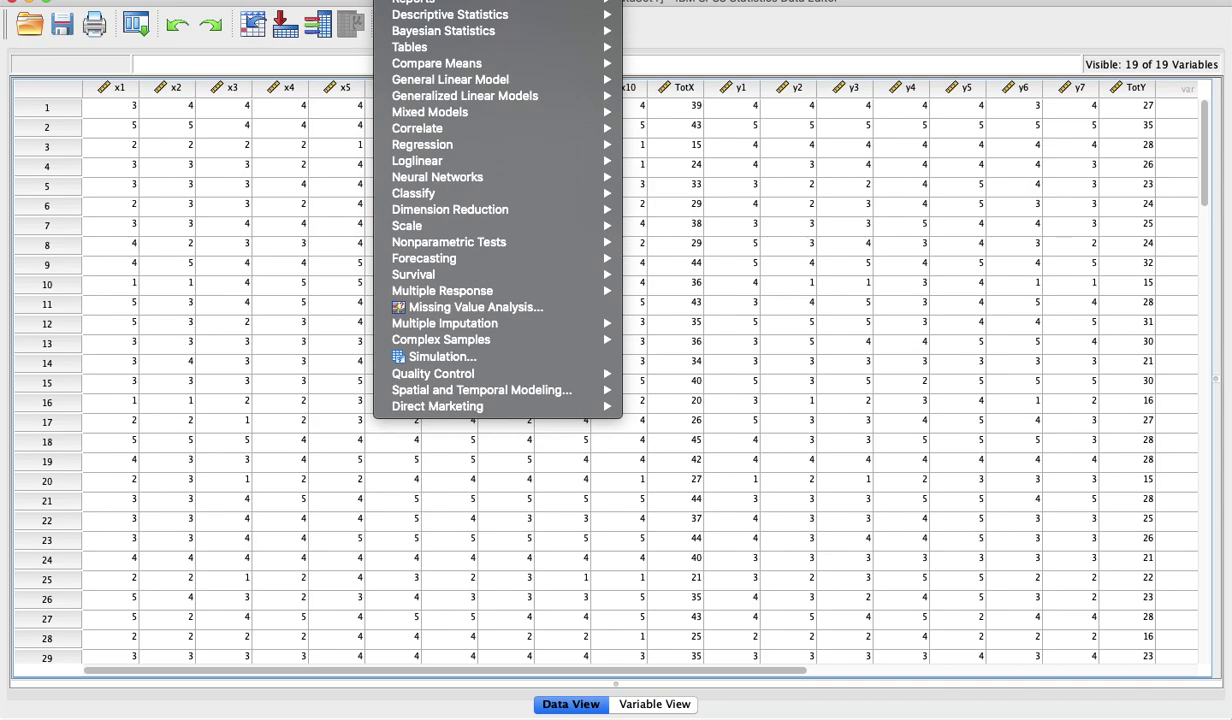
pyautogui.moveTo(432, 130)
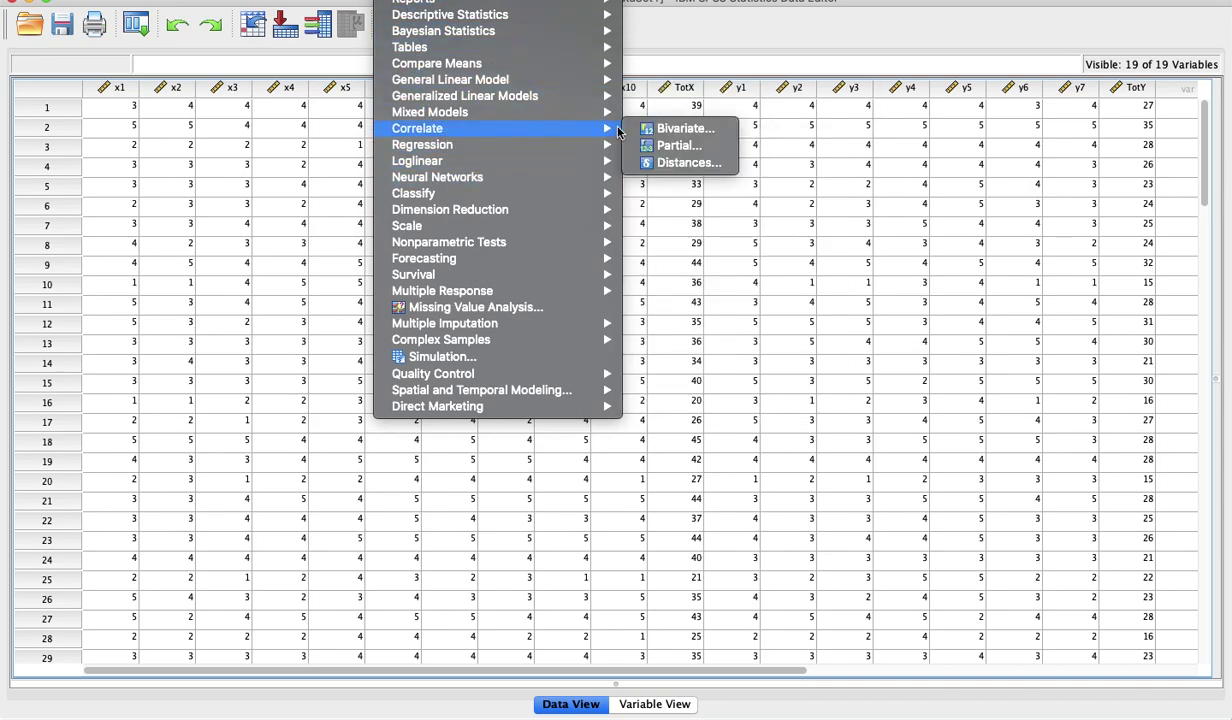
pyautogui.click(652, 130)
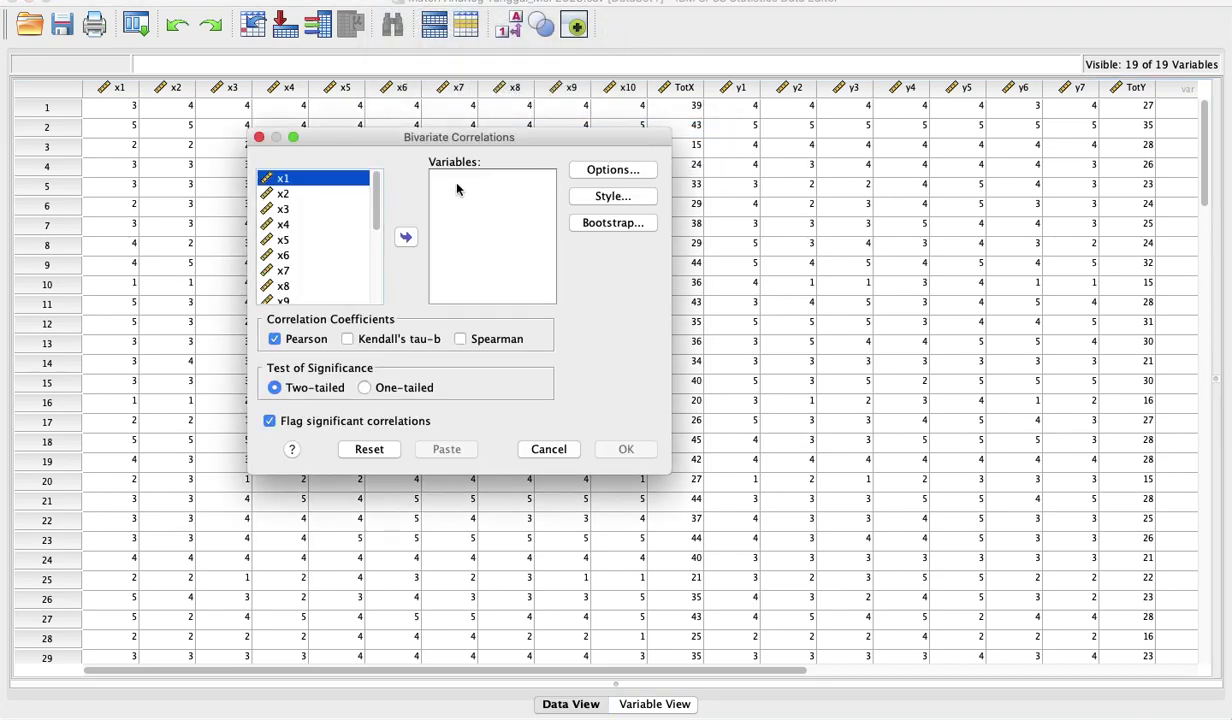
pyautogui.click(345, 227)
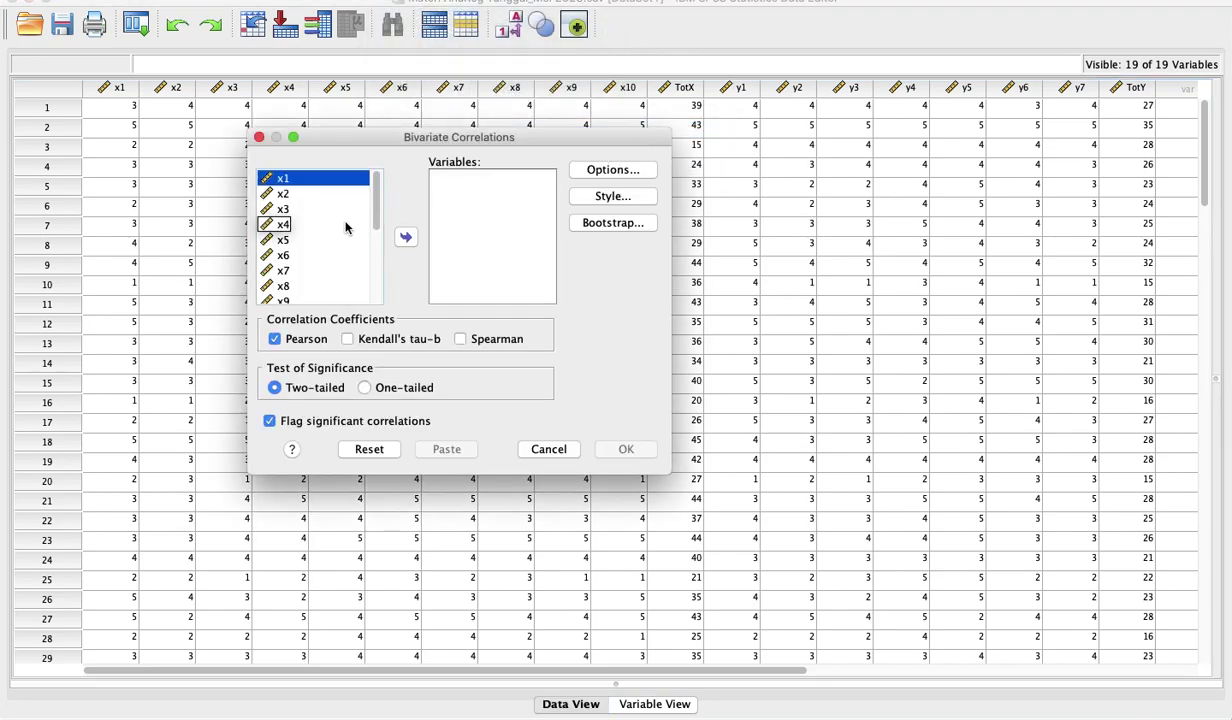
pyautogui.hotkey('shift', 'Down')
pyautogui.hotkey('shift', 'Down')
pyautogui.hotkey('shift', 'Down')
pyautogui.hotkey('shift', 'Down')
pyautogui.hotkey('shift', 'Down')
pyautogui.hotkey('shift', 'Down')
pyautogui.hotkey('shift', 'Down')
pyautogui.hotkey('shift', 'Down')
pyautogui.hotkey('shift', 'Down')
pyautogui.hotkey('shift', 'Down')
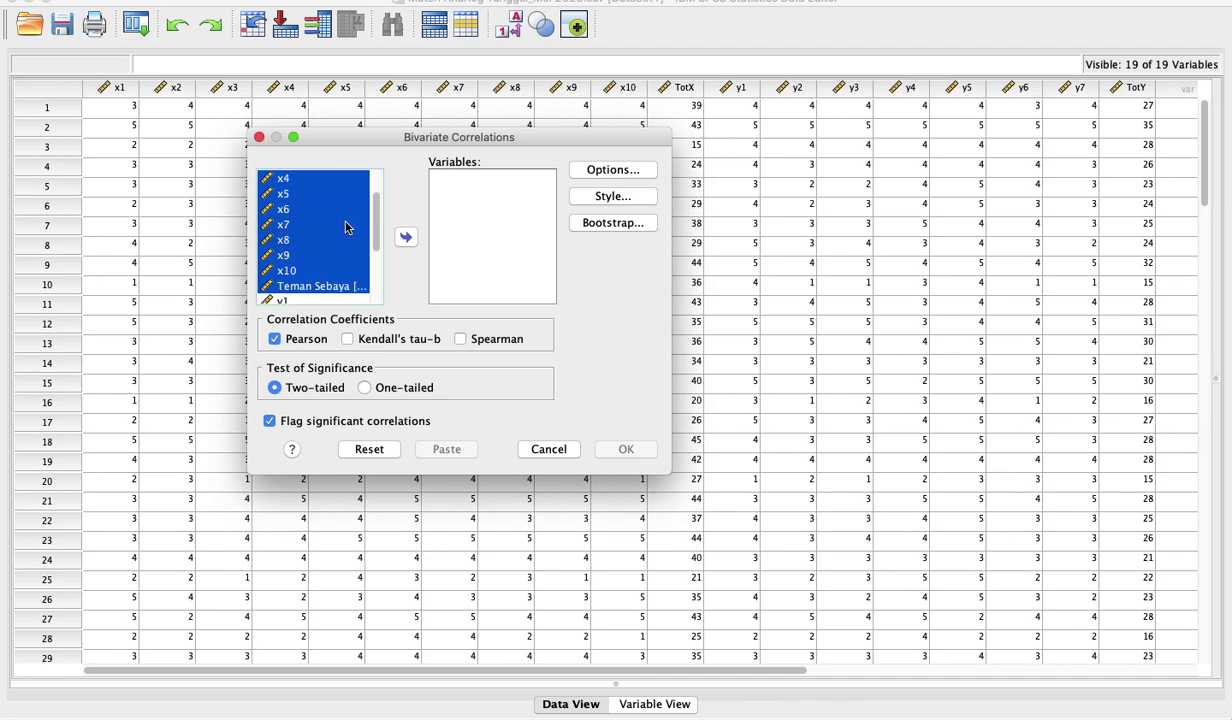
pyautogui.click(406, 237)
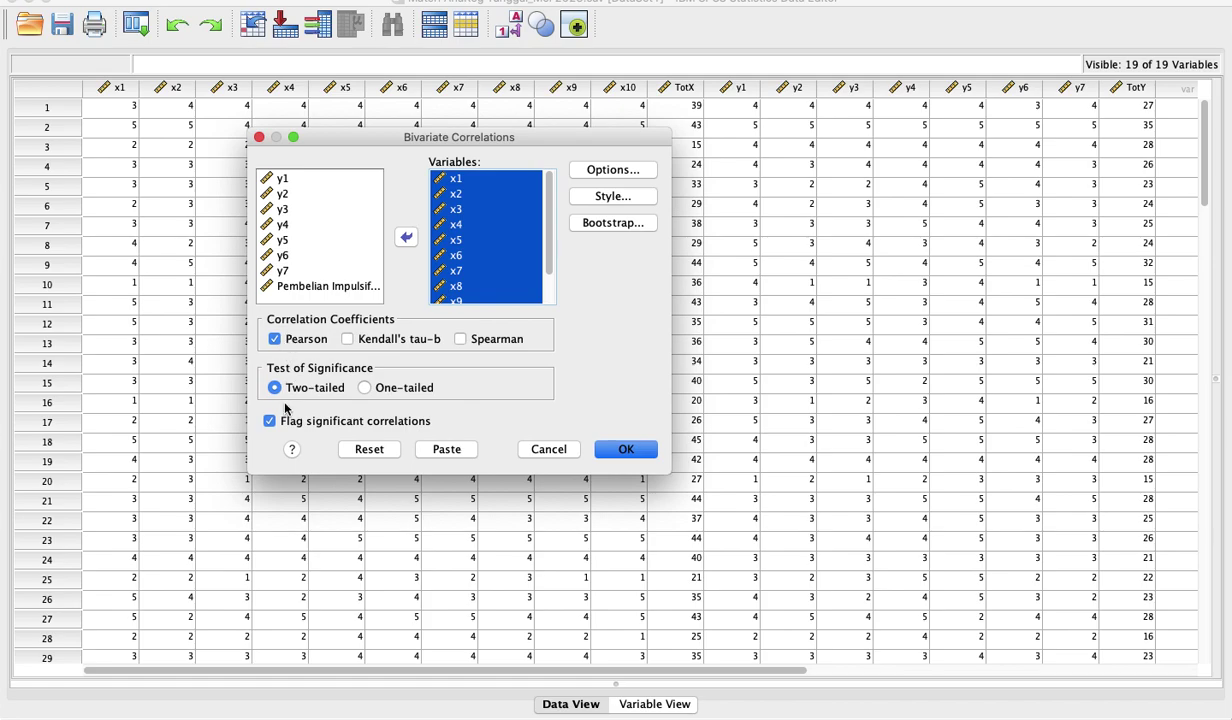
# Run the two-tailed Pearson correlation for the x items and look over the resulting Correlations table
pyautogui.click(626, 449)
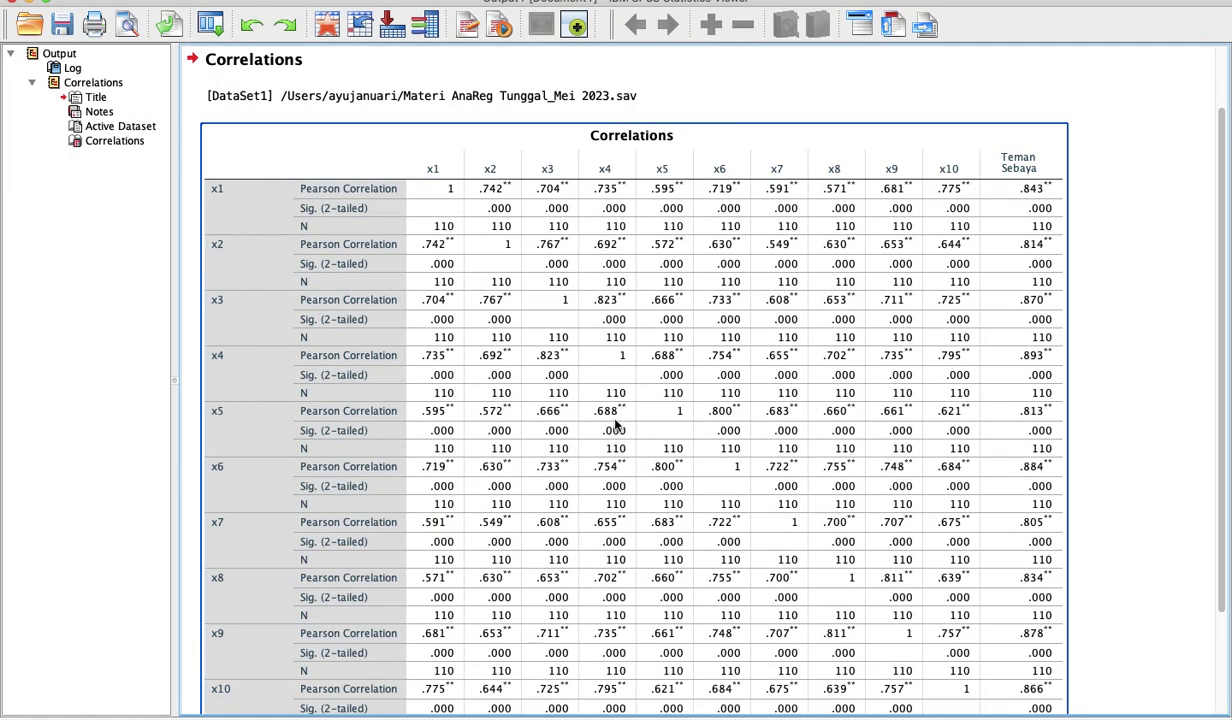
pyautogui.scroll(-5, 615, 425)
pyautogui.scroll(5, 615, 425)
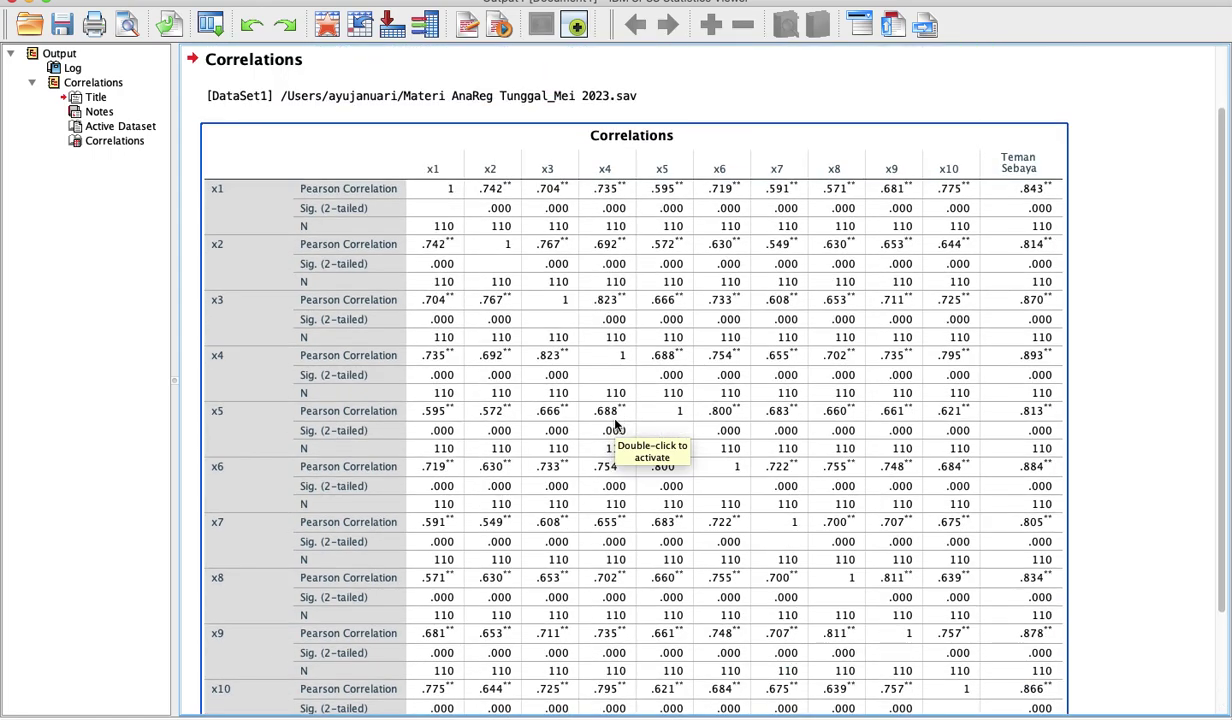
# Return to the dataset and reset the Bivariate Correlations settings for a new analysis
pyautogui.hotkey('ctrl', 'Up')
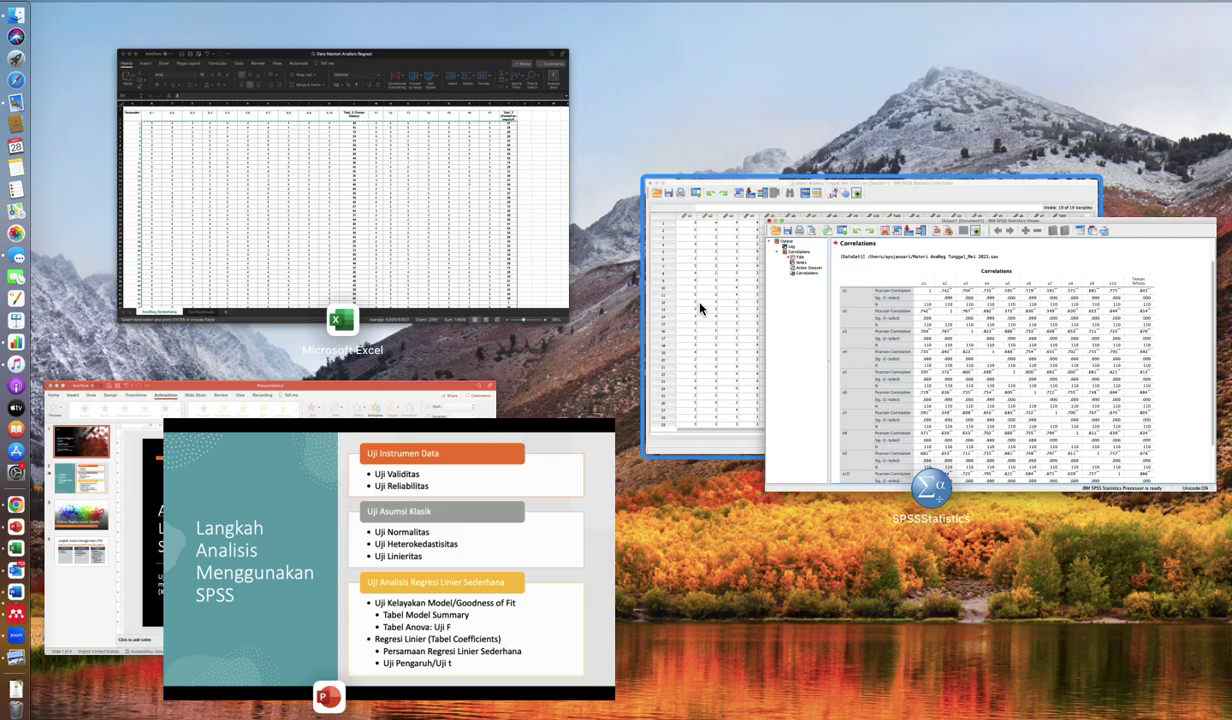
pyautogui.click(673, 290)
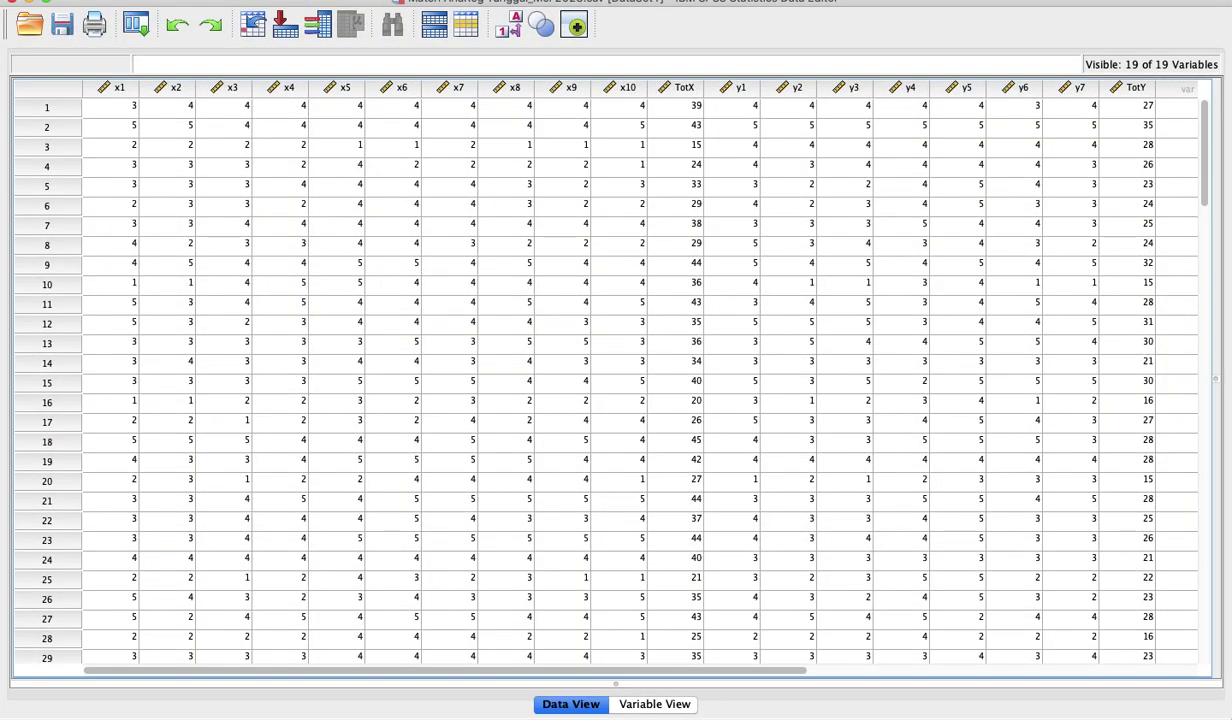
pyautogui.click(400, 1)
pyautogui.moveTo(428, 126)
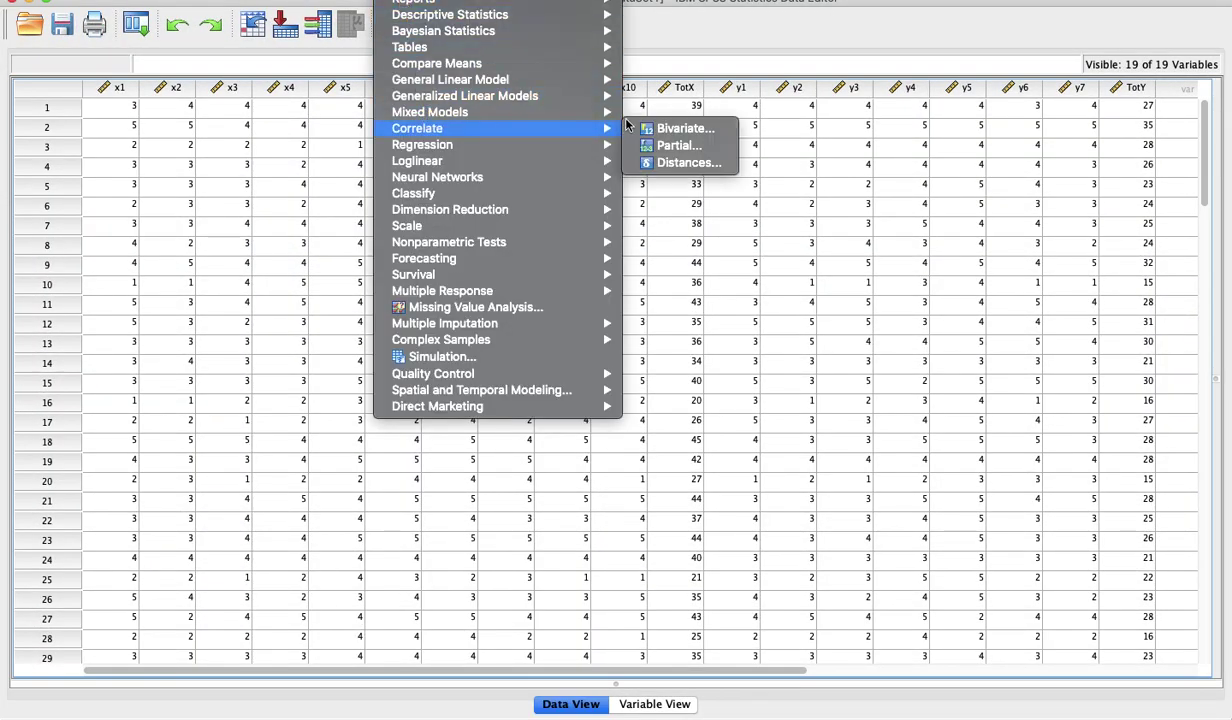
pyautogui.click(665, 128)
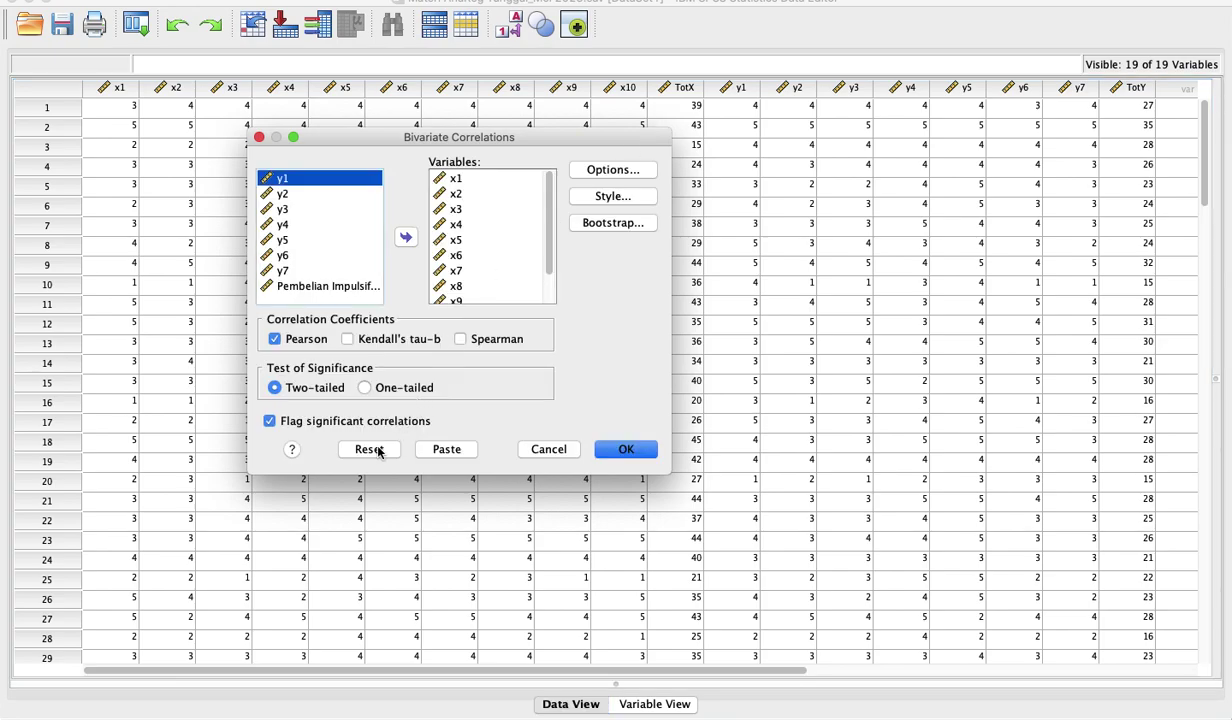
pyautogui.click(369, 449)
# Add y1 to y7 and the Pembelian Impulsif total as the variables to correlate
pyautogui.scroll(-3, 338, 250)
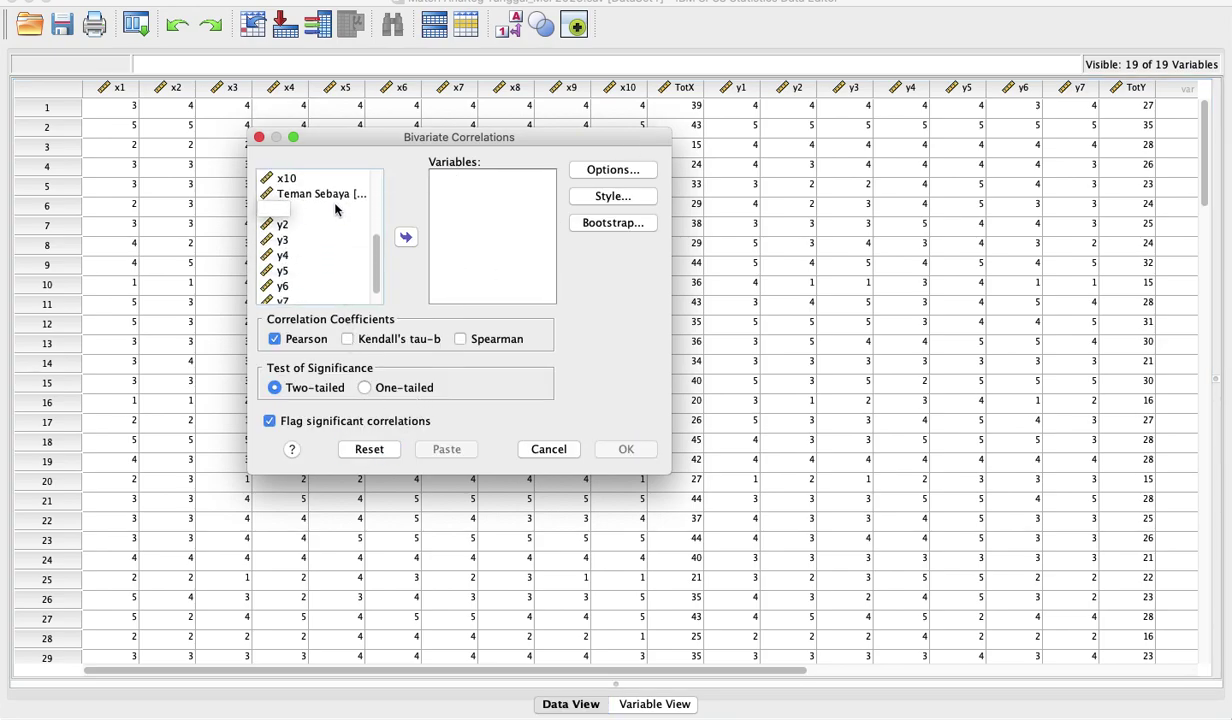
pyautogui.click(336, 209)
pyautogui.moveTo(336, 209); pyautogui.dragTo(336, 298)
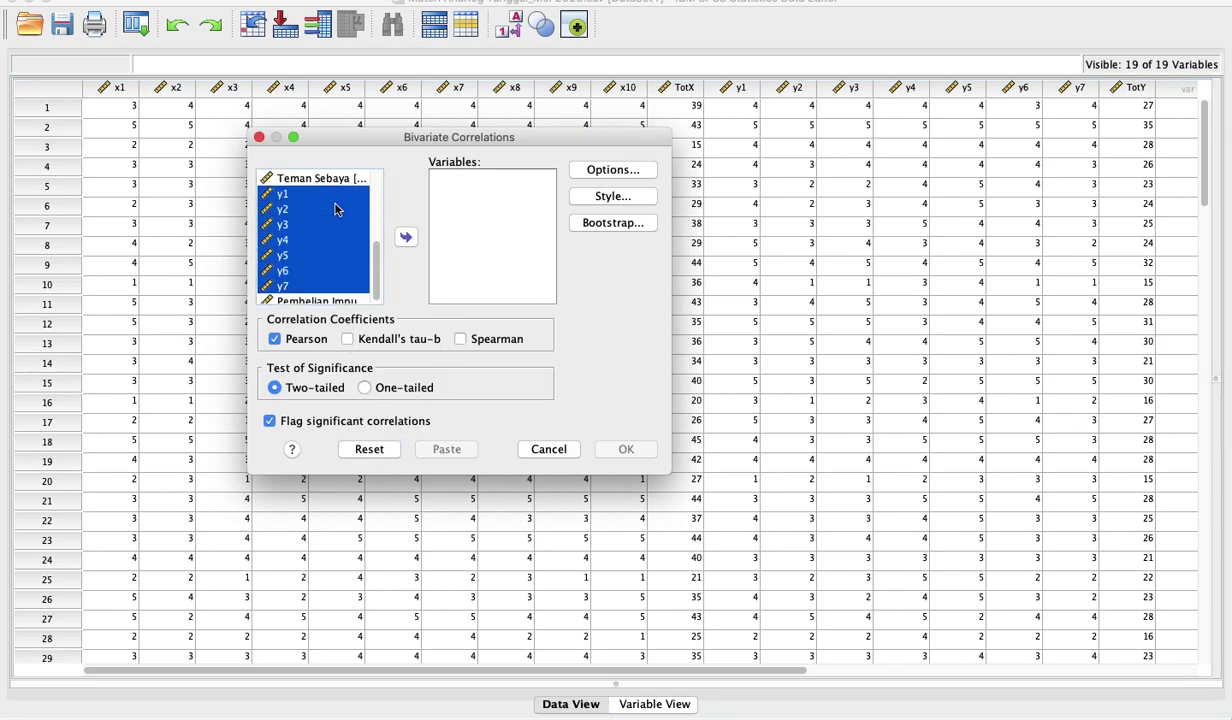
pyautogui.click(405, 238)
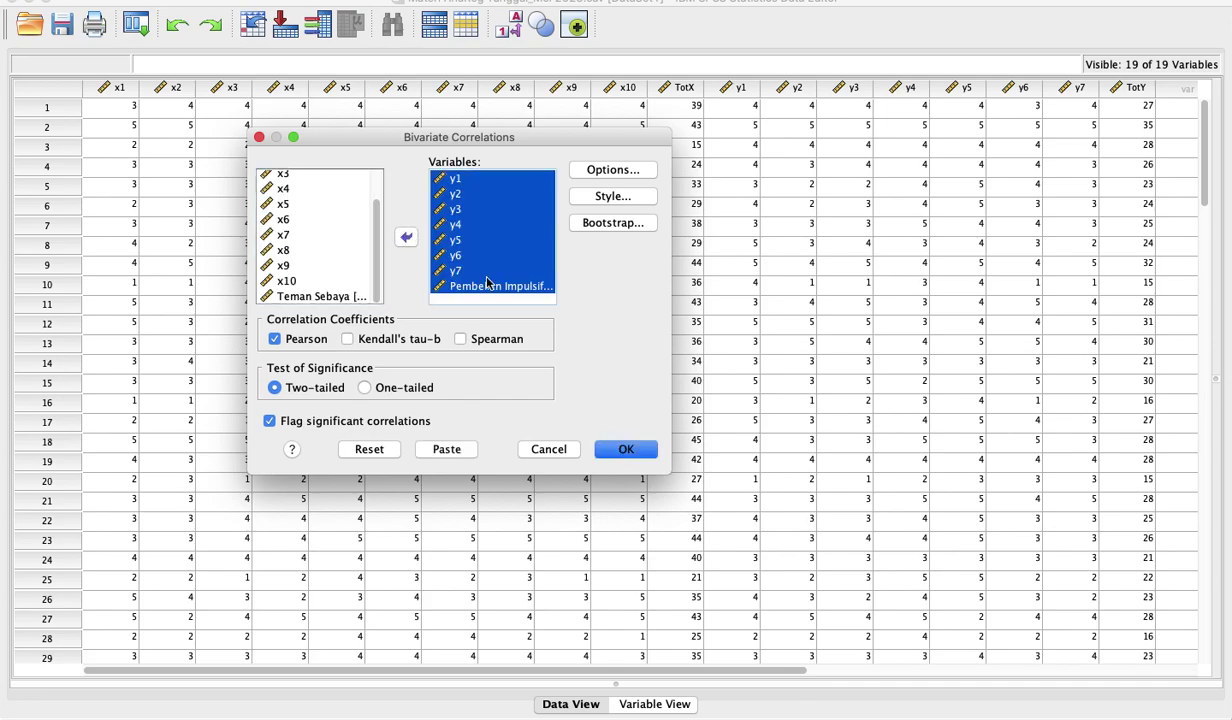
# Run the two-tailed Pearson correlation for y1 to y7 and the Pembelian Impulsif total
pyautogui.click(626, 450)
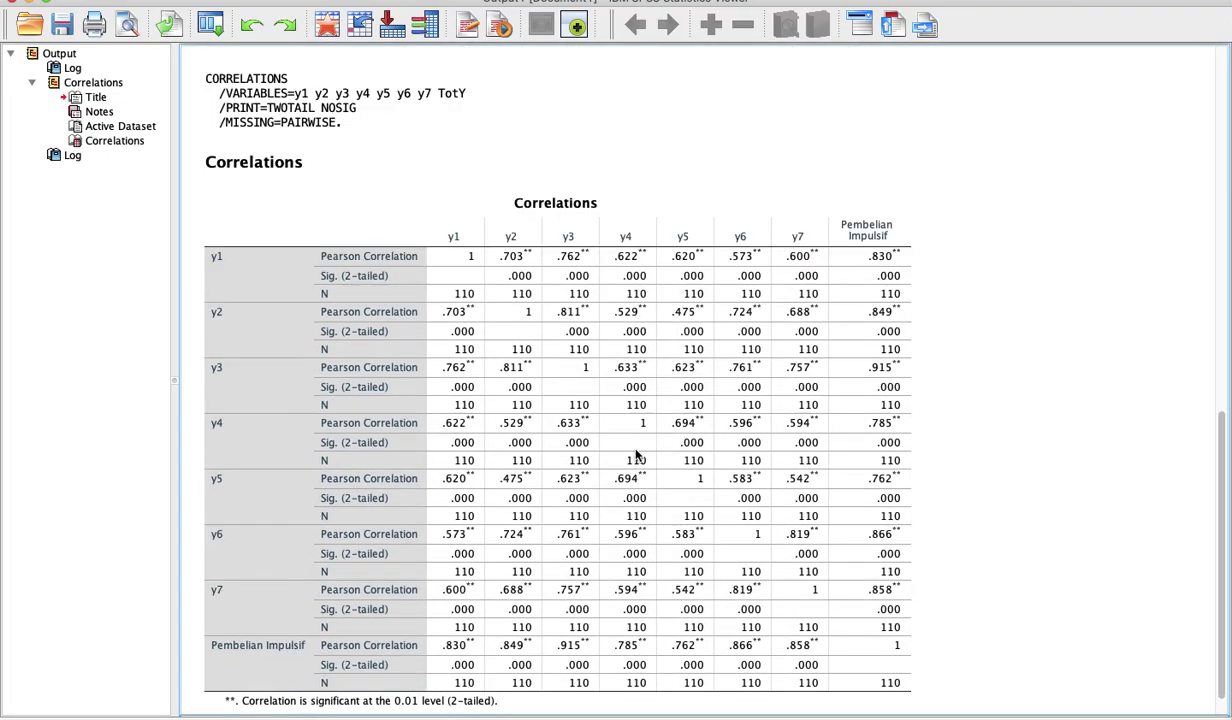
pyautogui.scroll(15, 636, 455)
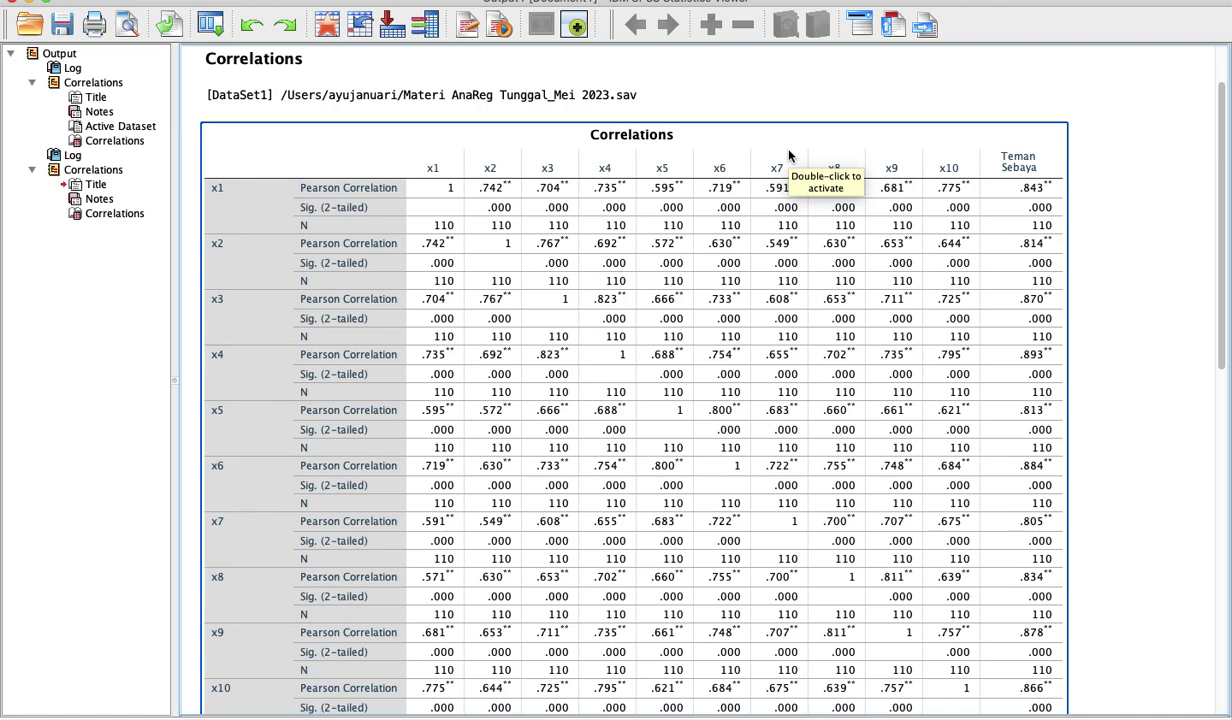
# Copy the x-item Correlations table in Rich Text (RTF) format only, without Plain Text and Image
pyautogui.rightClick(788, 155)
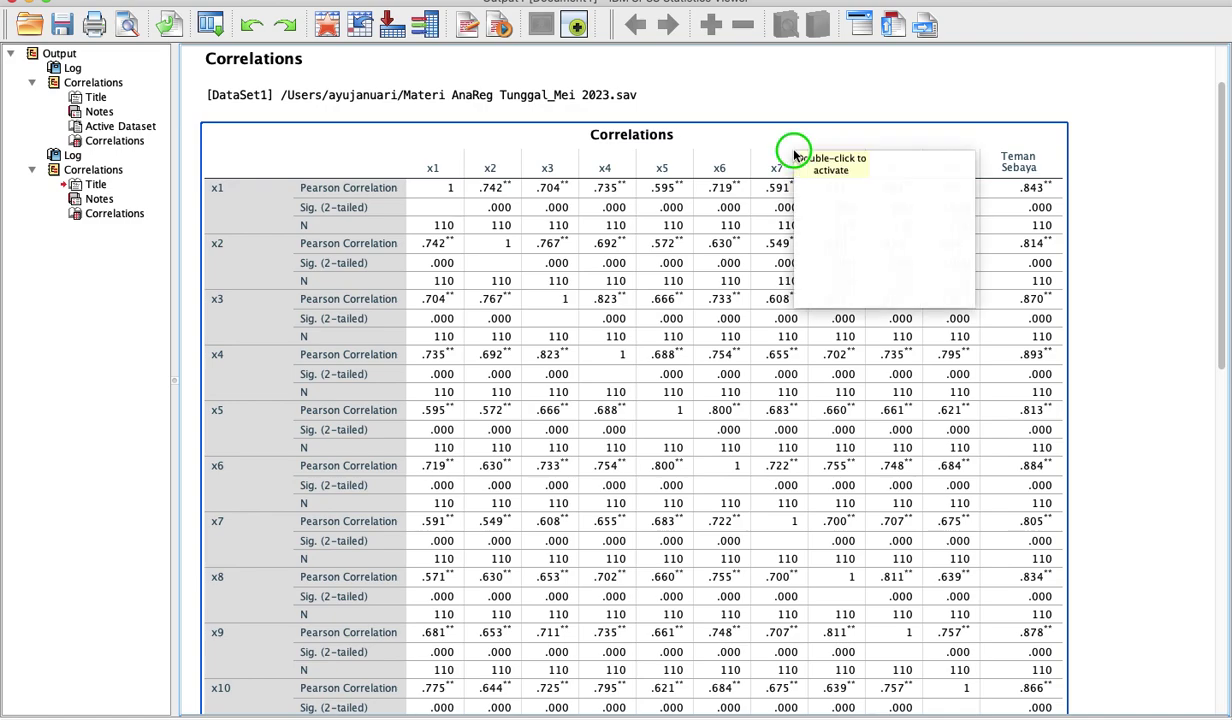
pyautogui.click(1040, 274)
pyautogui.rightClick(933, 77)
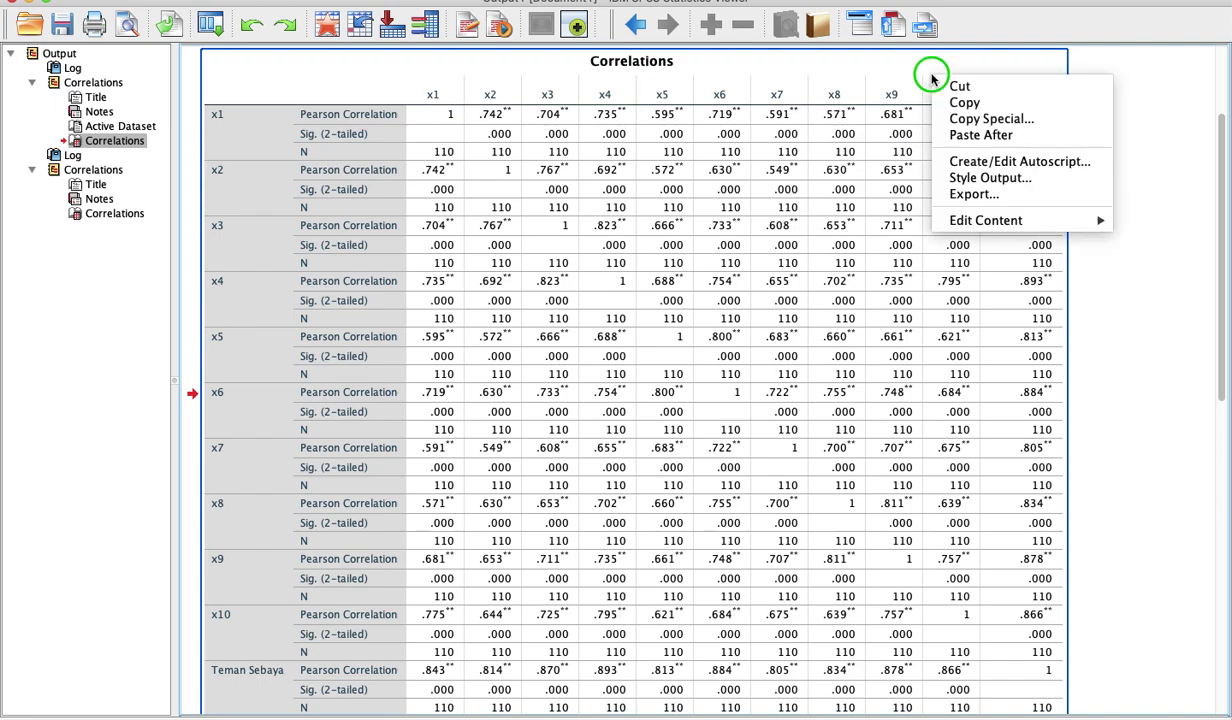
pyautogui.click(990, 118)
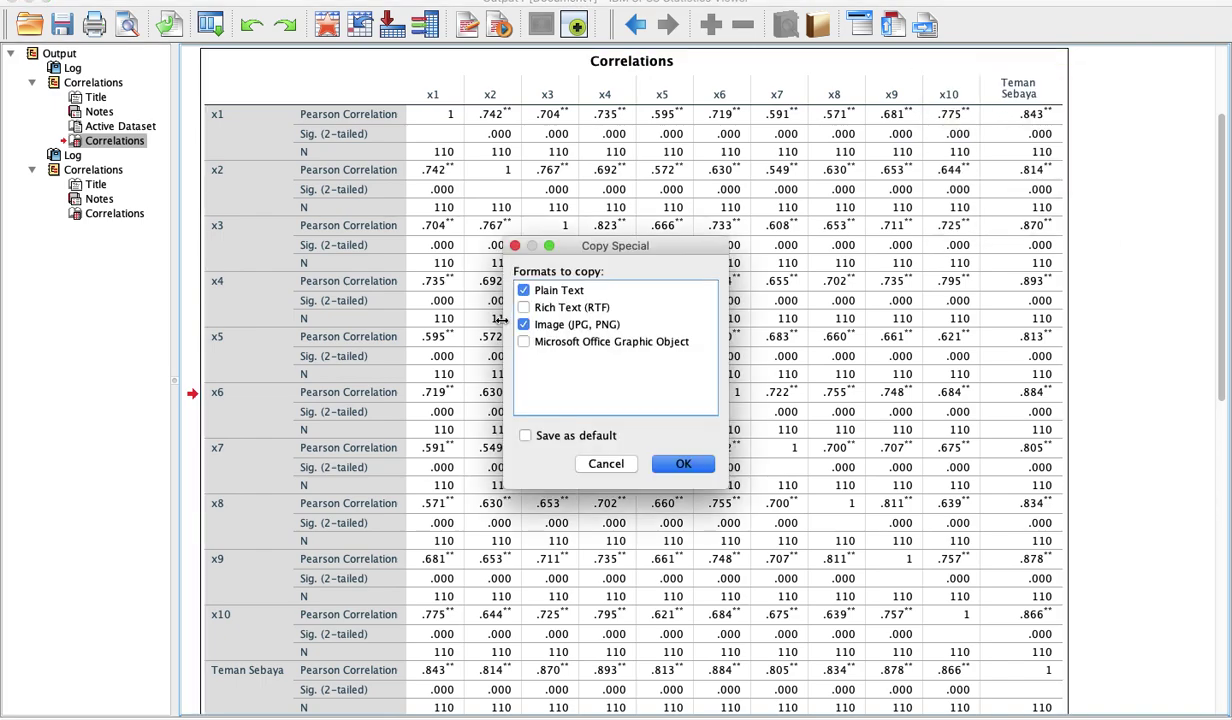
pyautogui.click(524, 307)
pyautogui.click(524, 290)
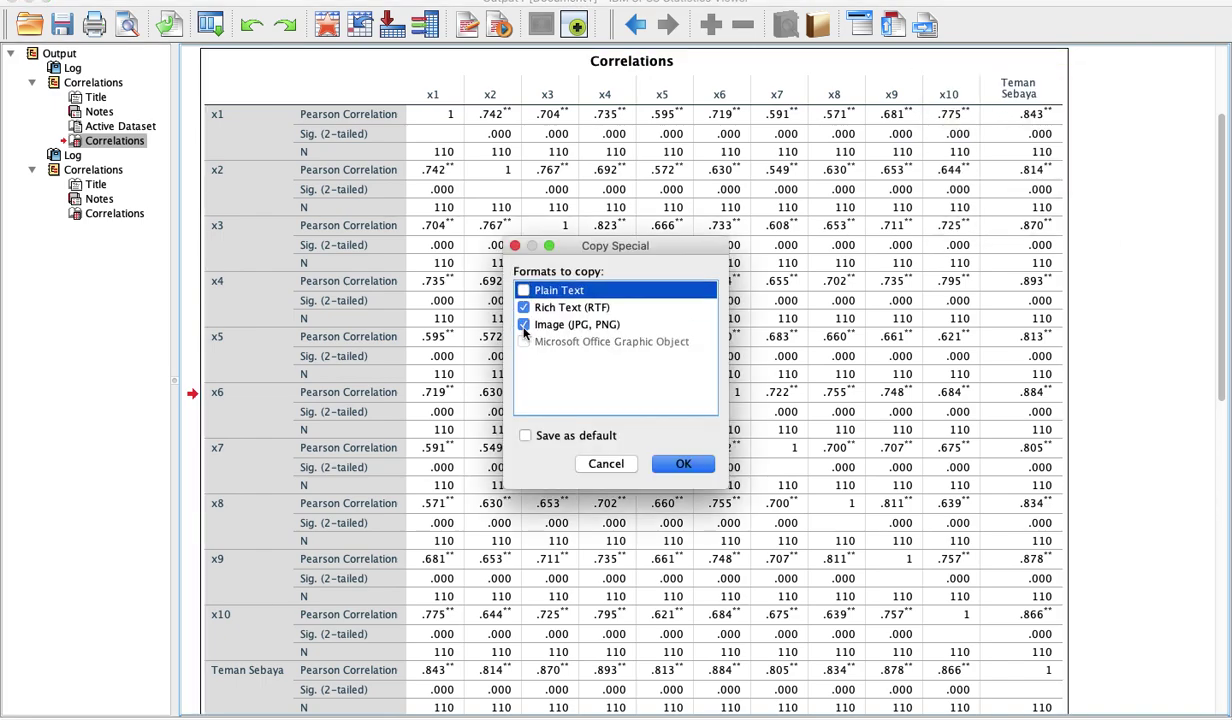
pyautogui.click(524, 325)
pyautogui.click(683, 464)
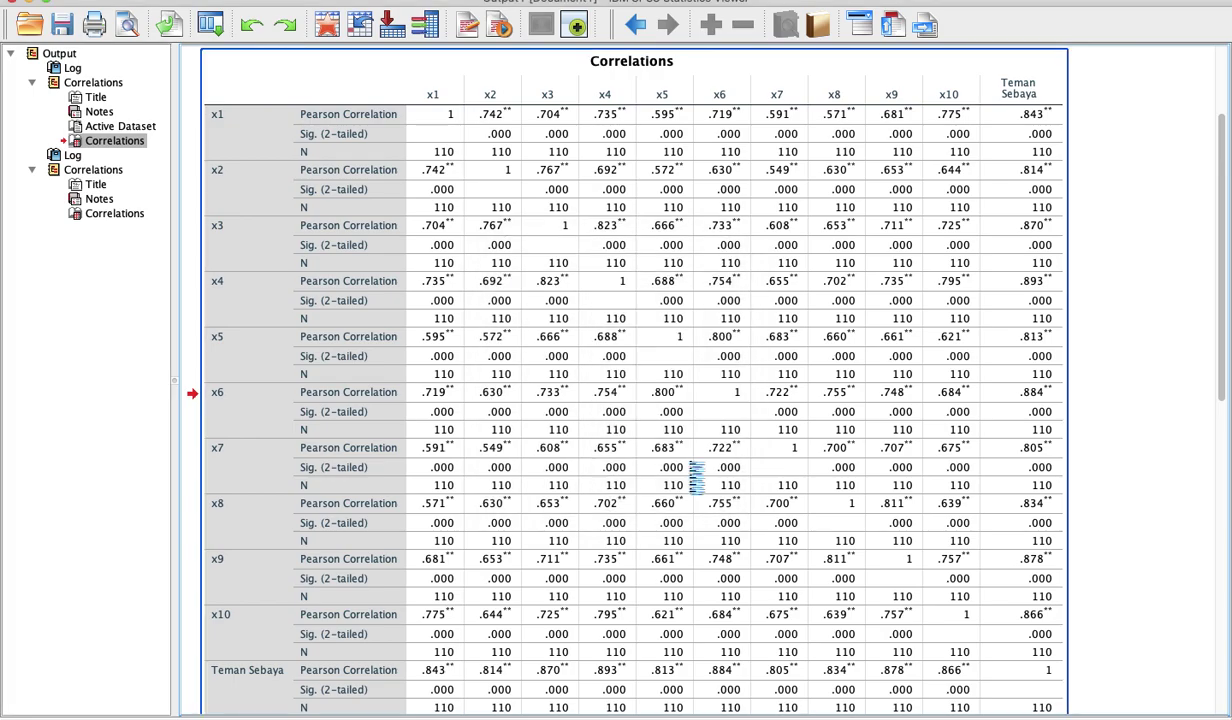
# Switch to the Word document and read the Uji Validitas instructions down to the validity criteria
pyautogui.scroll(-10, 689, 470)
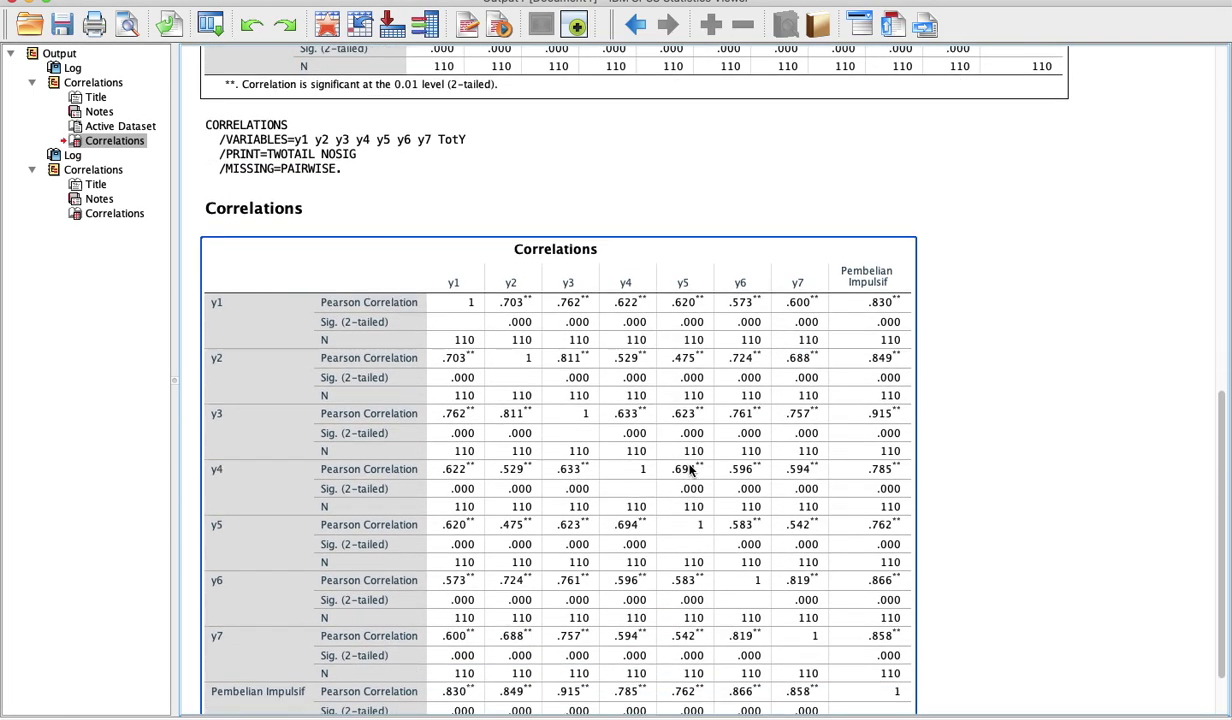
pyautogui.hotkey('ctrl', 'Up')
pyautogui.click(873, 56)
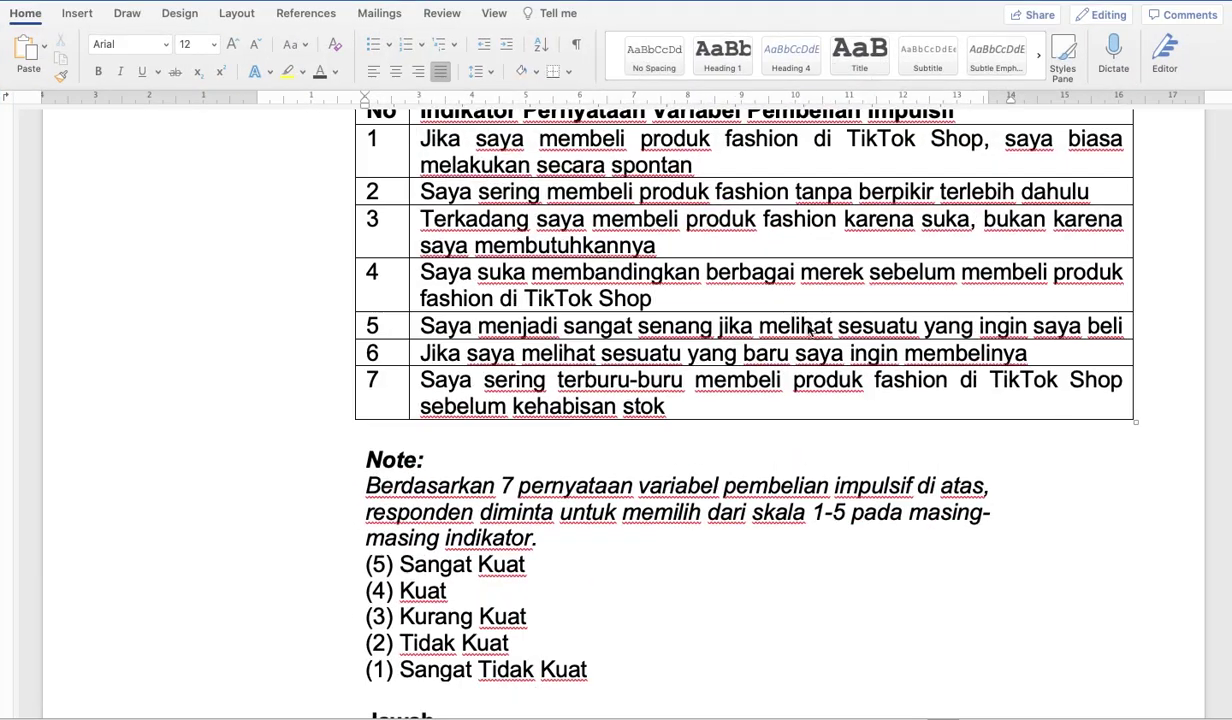
pyautogui.scroll(-5, 763, 463)
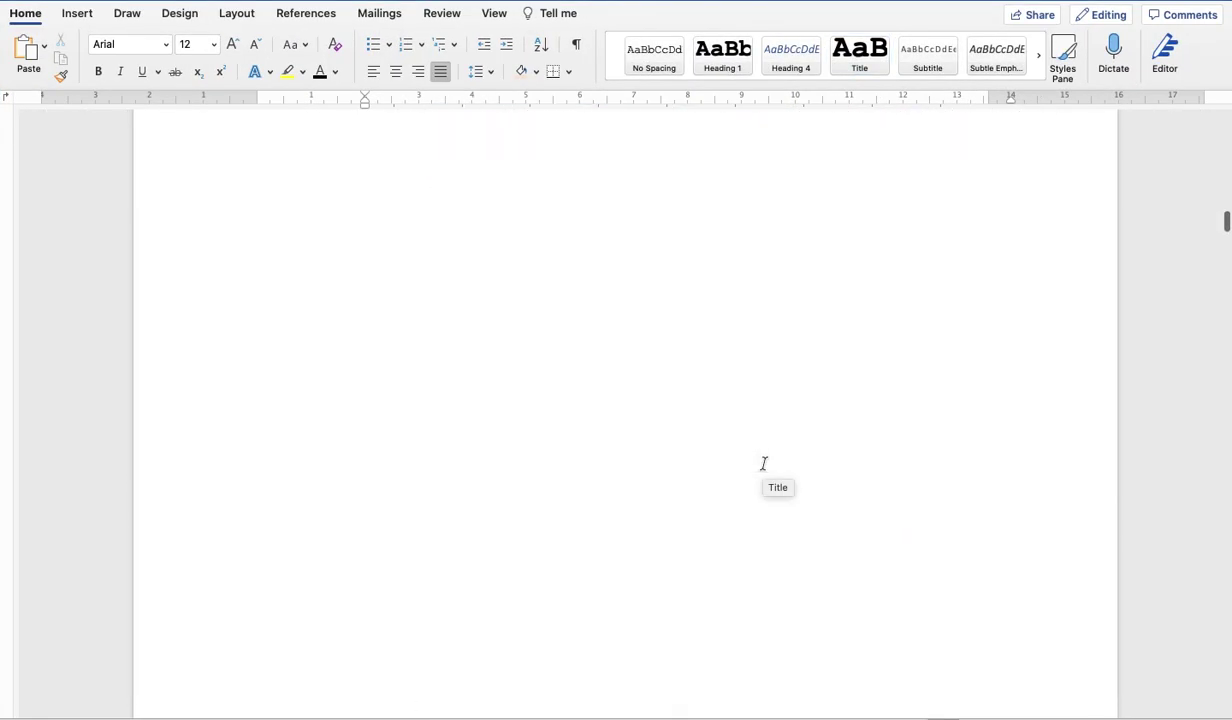
pyautogui.scroll(-15, 763, 463)
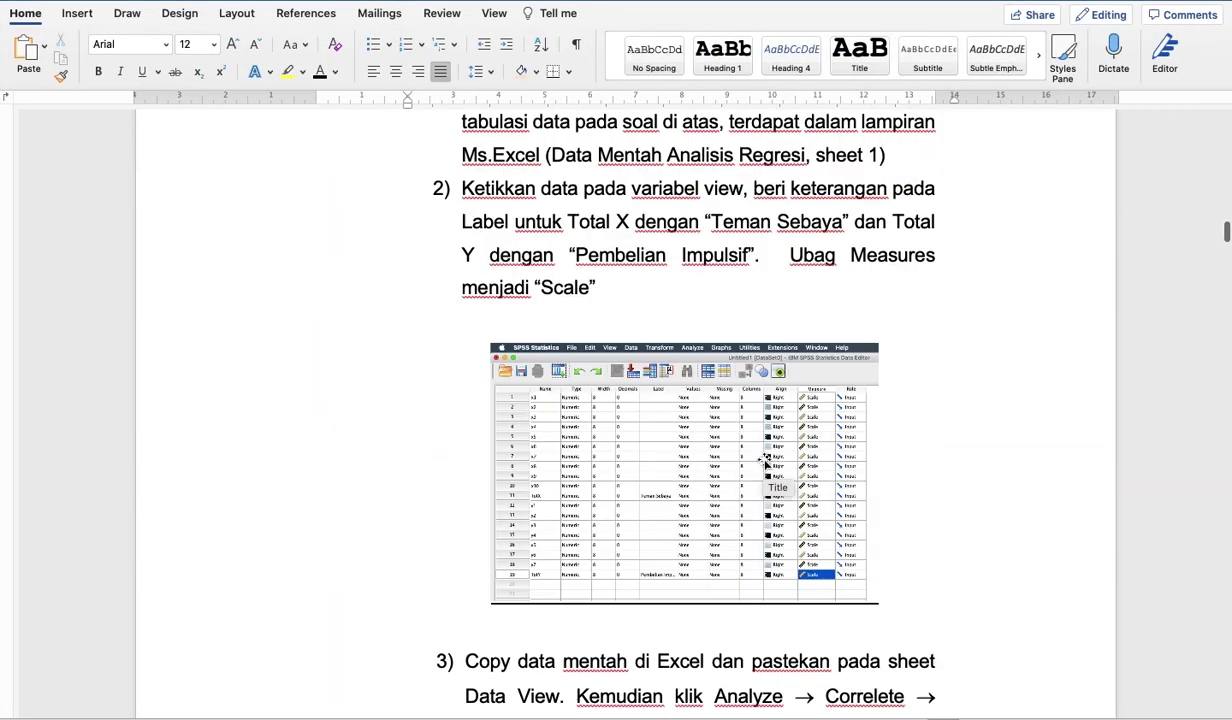
pyautogui.scroll(2, 763, 461)
pyautogui.scroll(-8, 763, 461)
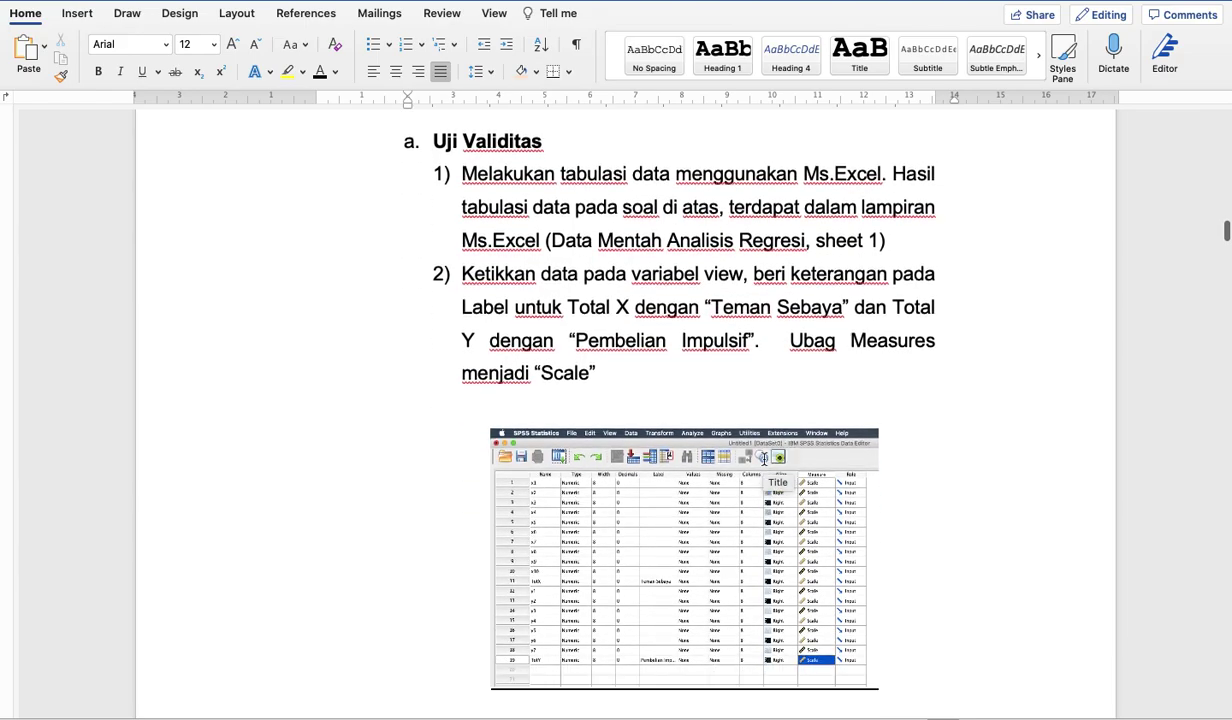
pyautogui.scroll(-12, 763, 461)
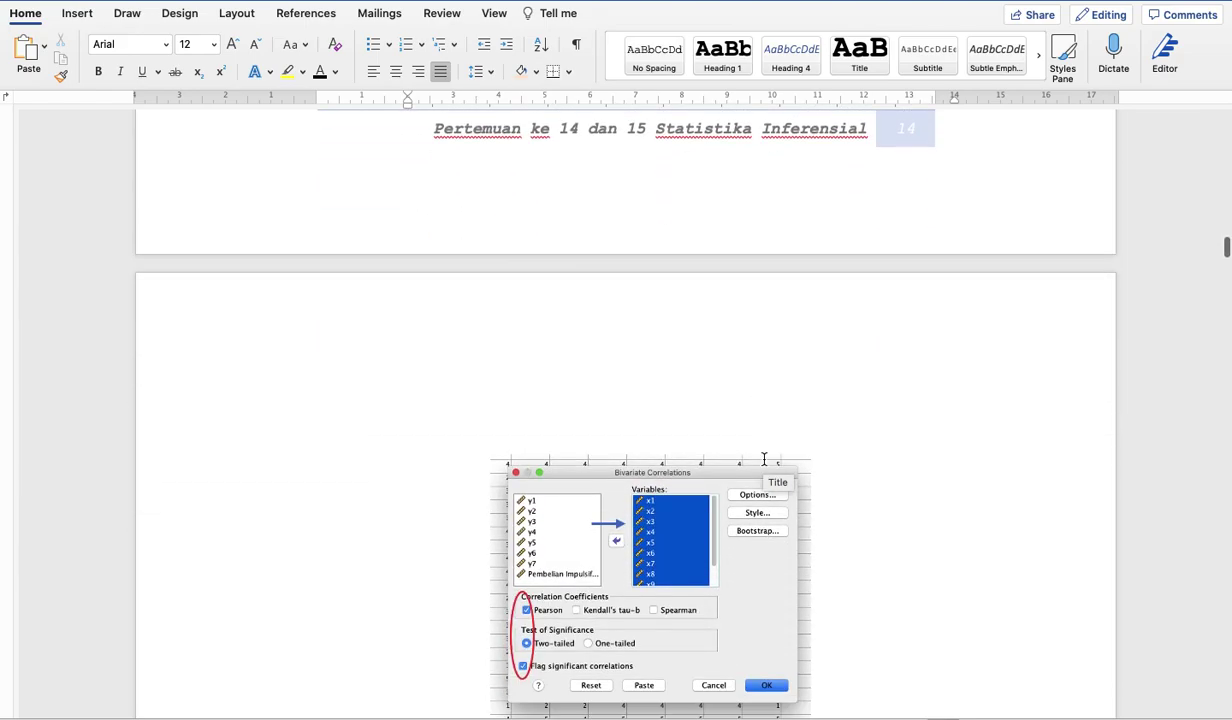
pyautogui.scroll(-10, 764, 461)
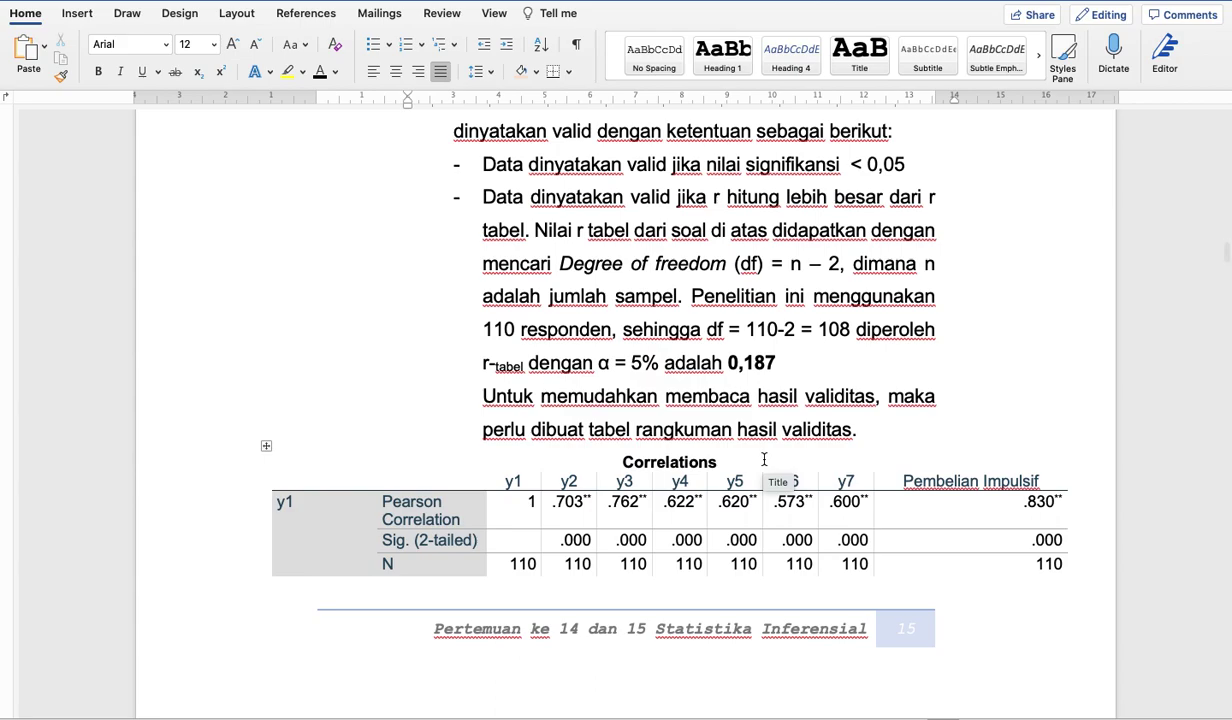
pyautogui.scroll(8, 773, 456)
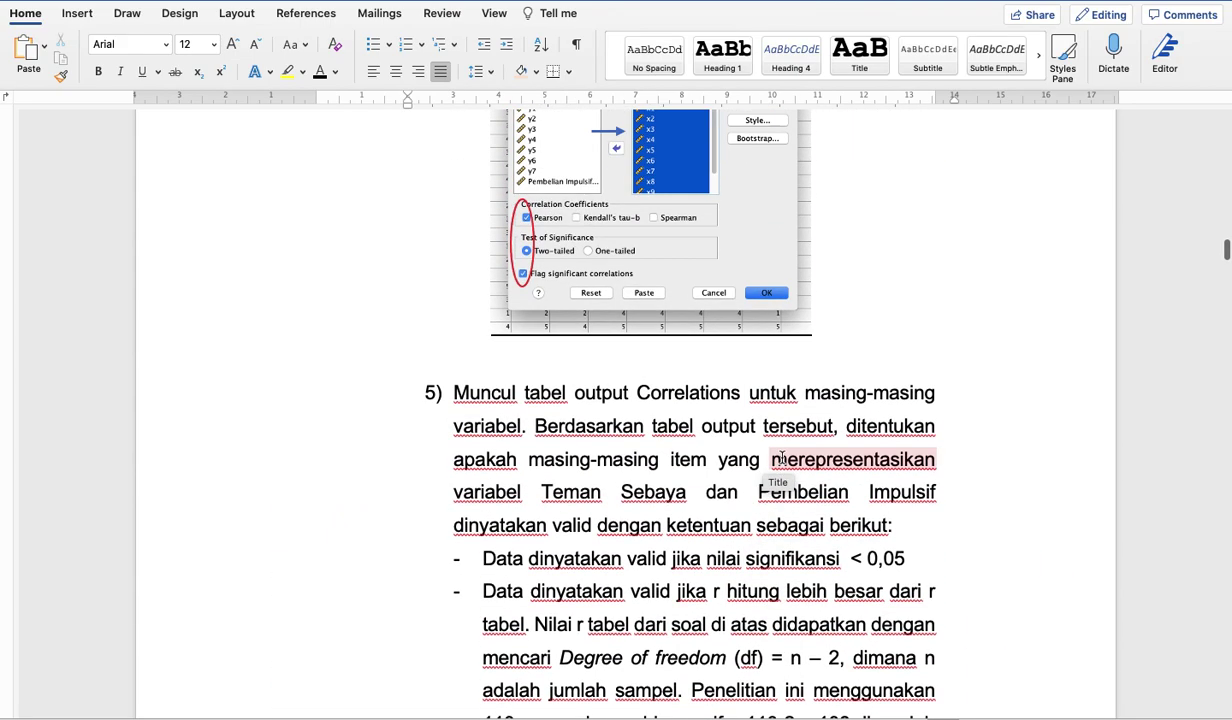
pyautogui.scroll(-10, 773, 456)
# Insert four blank lines after the paragraph ending "perlu dibuat tabel rangkuman hasil validitas."
pyautogui.click(877, 354)
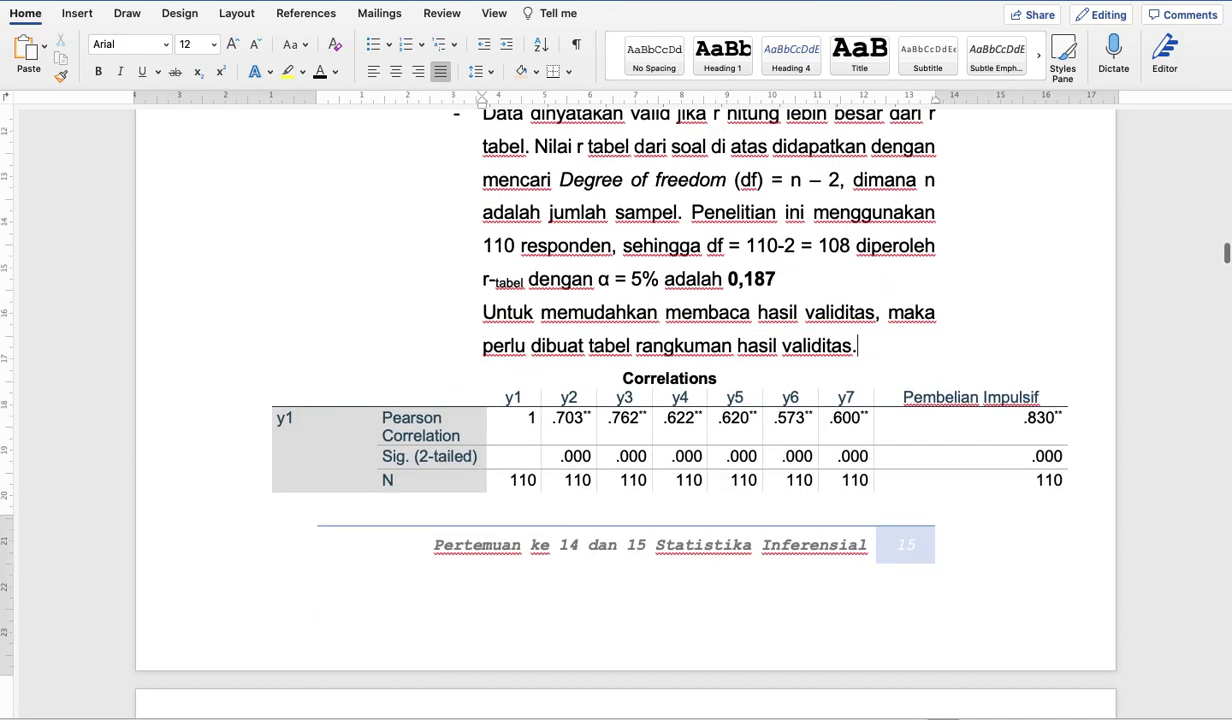
pyautogui.press('Return')
pyautogui.press('Return')
pyautogui.press('Return')
pyautogui.press('Return')
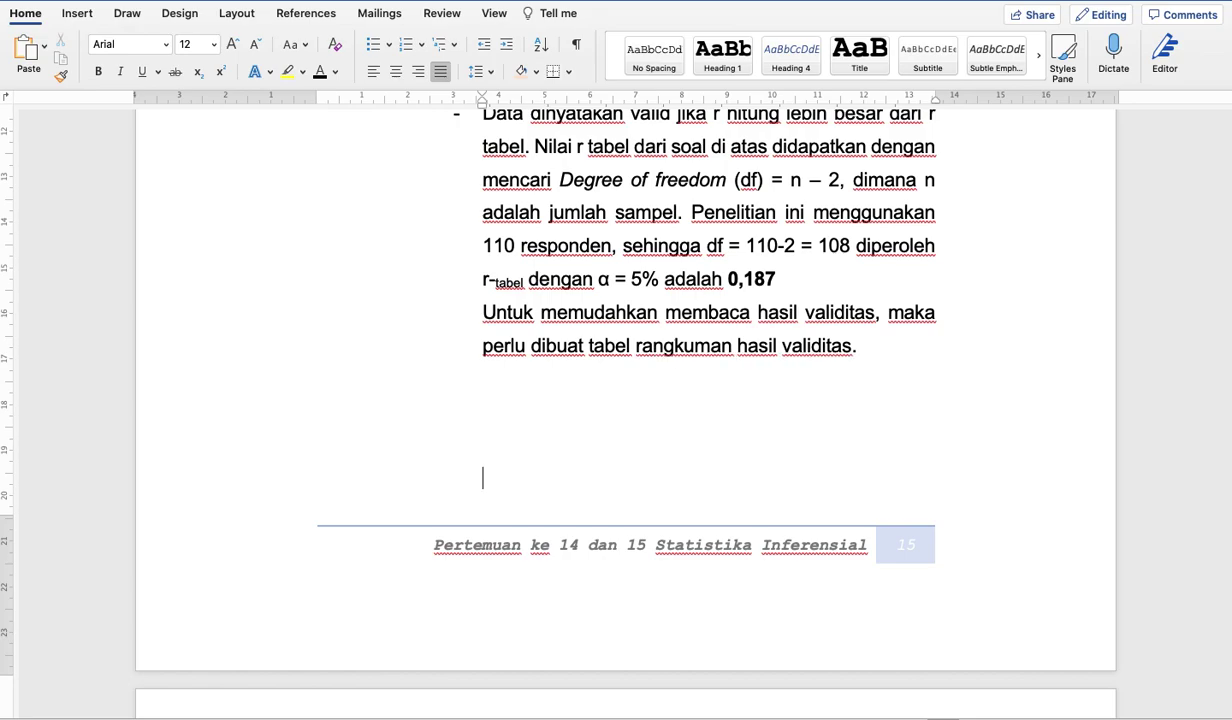
# Look over the y-item and x-item Correlations tables in the document
pyautogui.scroll(-10, 877, 350)
pyautogui.scroll(-1, 877, 350)
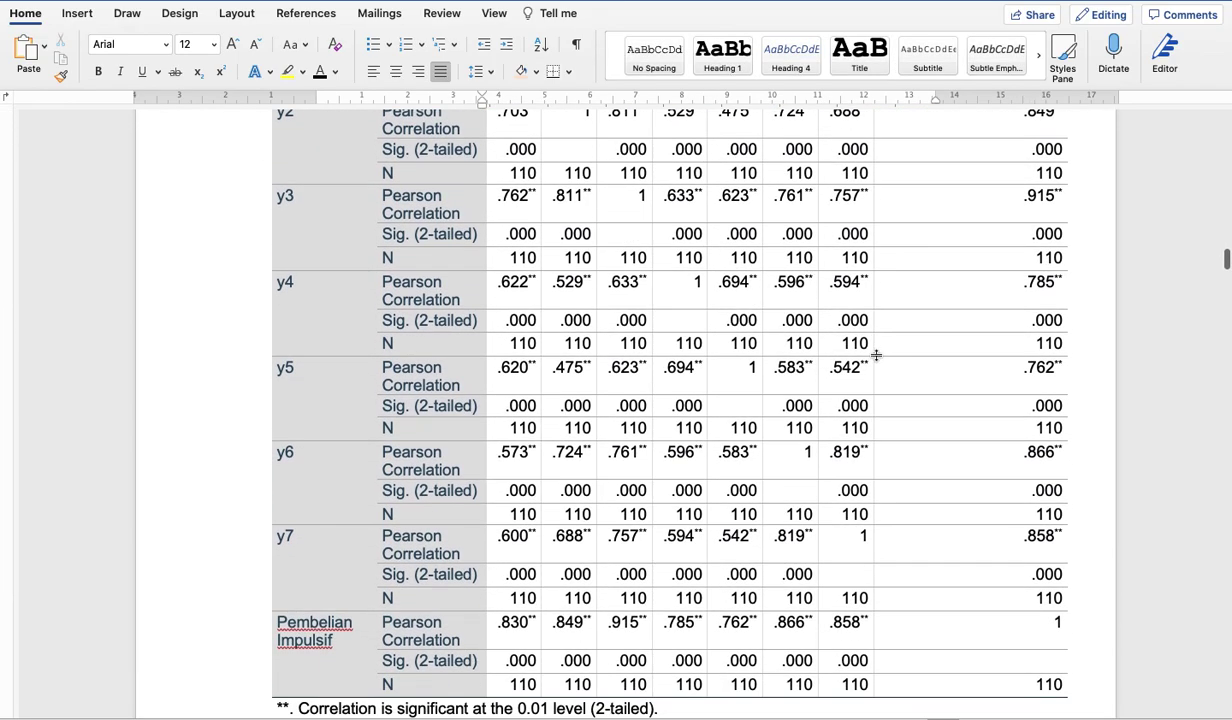
pyautogui.scroll(-3, 876, 355)
pyautogui.scroll(2, 875, 356)
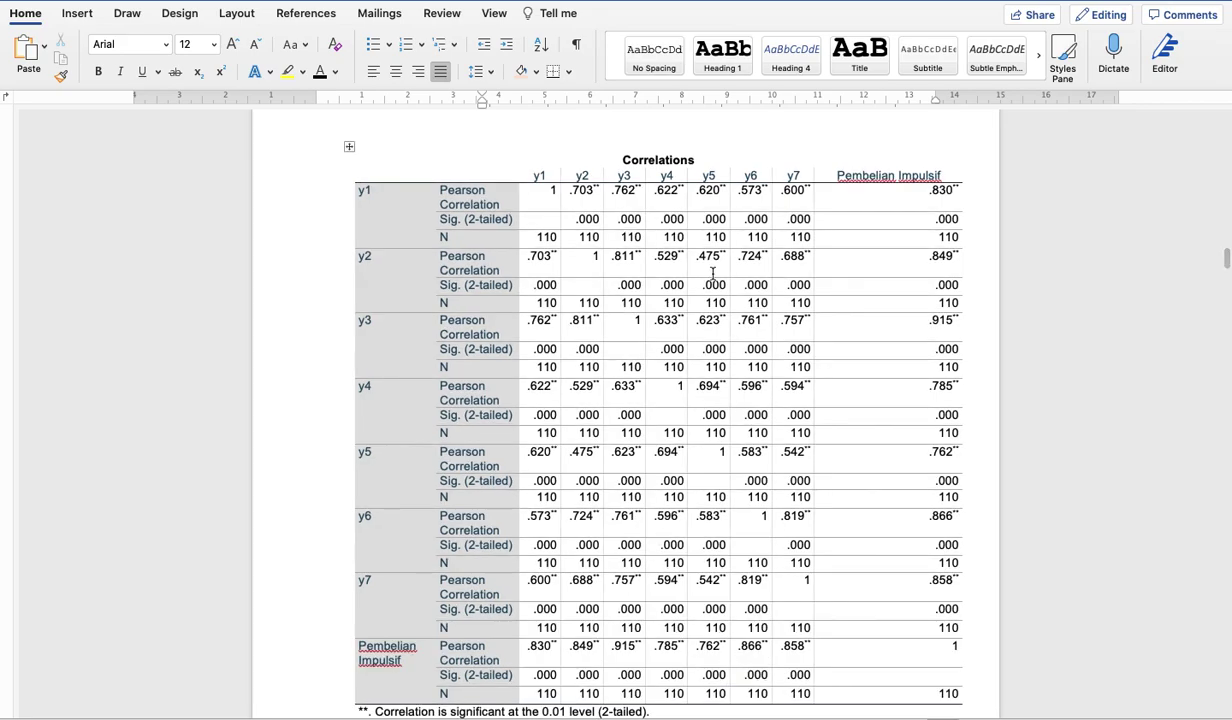
pyautogui.click(640, 407)
pyautogui.scroll(-15, 640, 407)
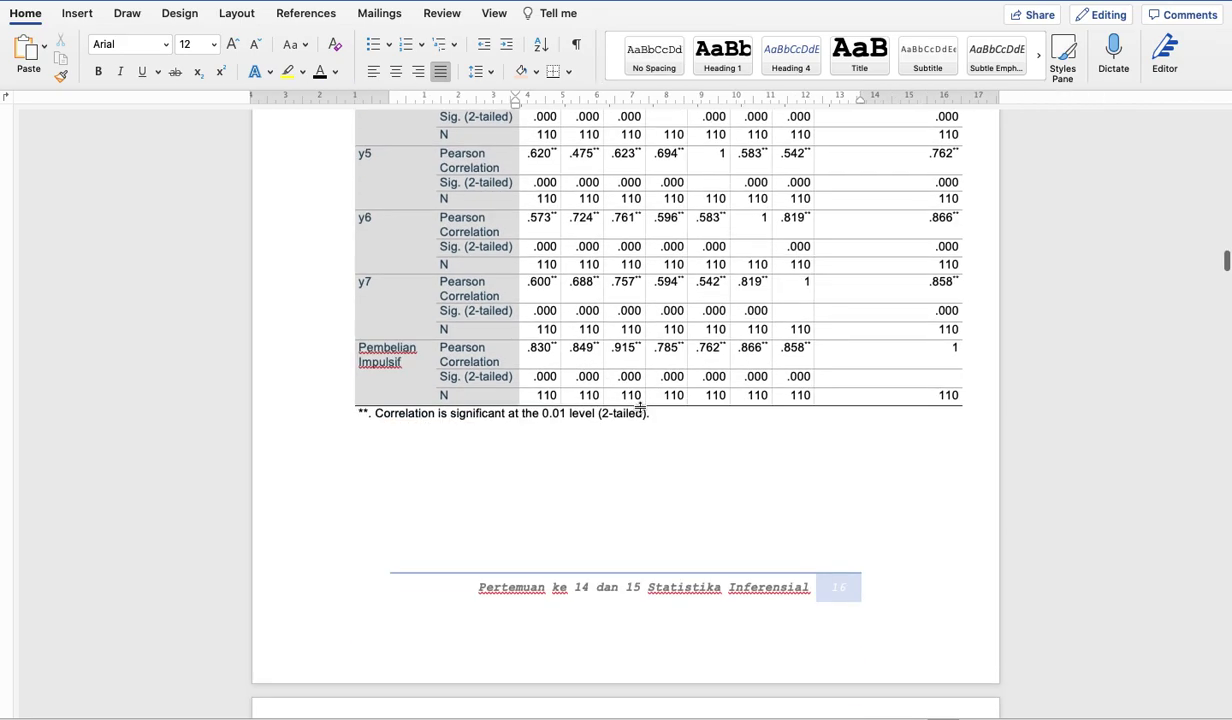
pyautogui.scroll(2, 640, 407)
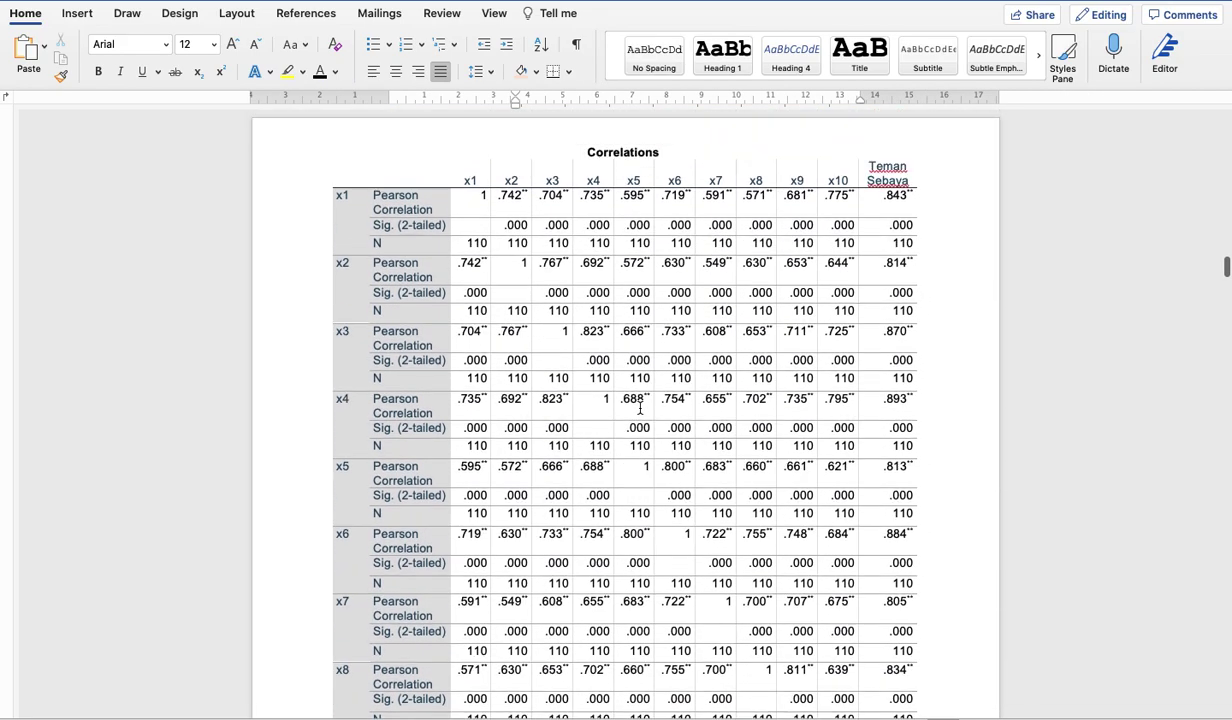
pyautogui.scroll(-12, 640, 407)
pyautogui.scroll(5, 640, 407)
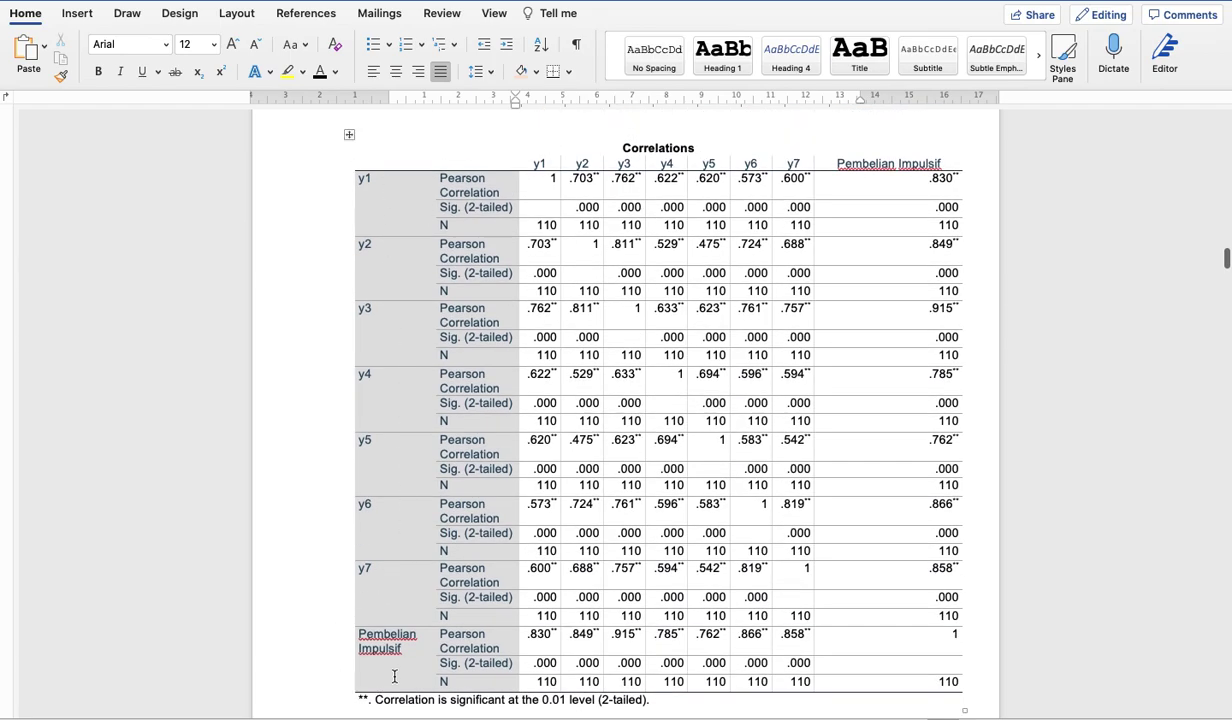
# Examine the Pembelian Impulsif row of the y-item table and the correlations in the x-item table
pyautogui.scroll(3, 385, 645)
pyautogui.scroll(-3, 366, 622)
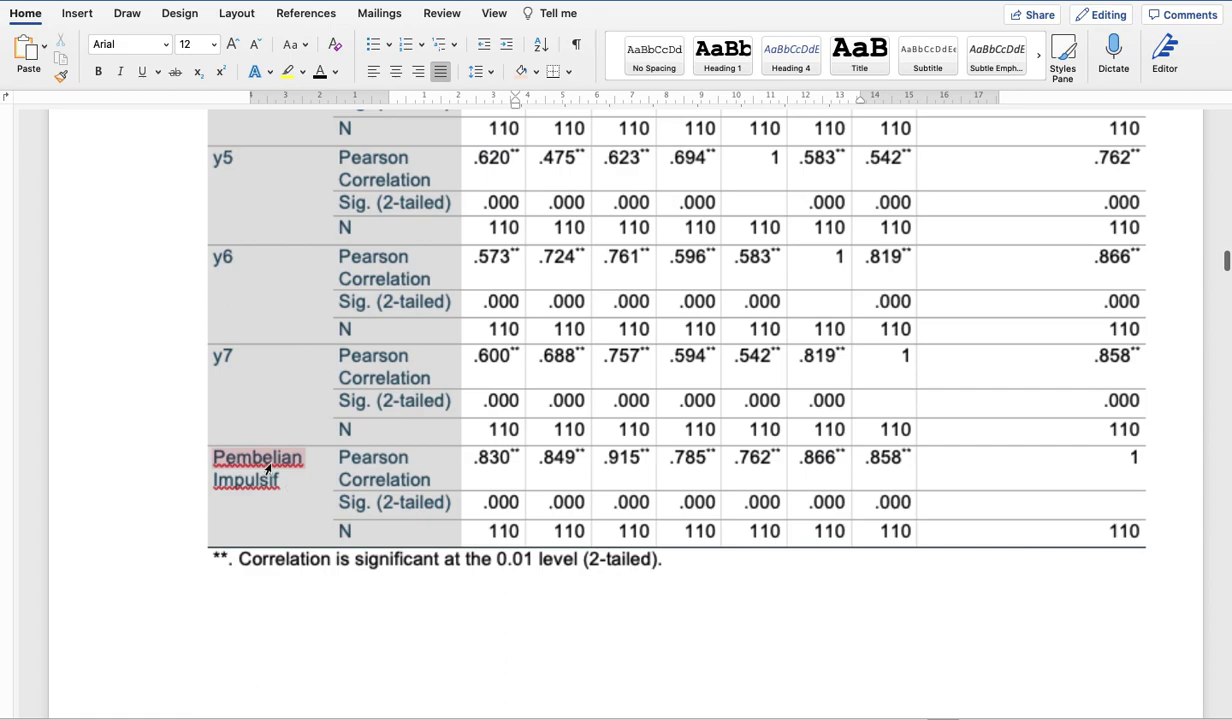
pyautogui.rightClick(253, 462)
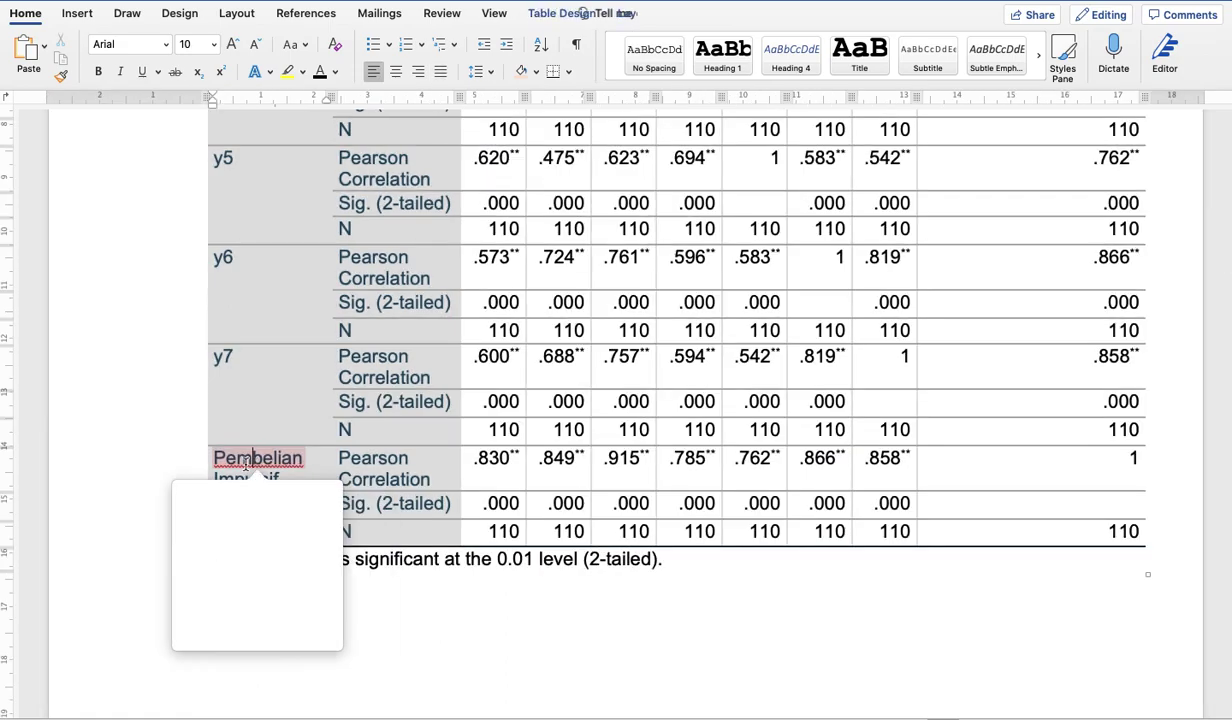
pyautogui.click(317, 477)
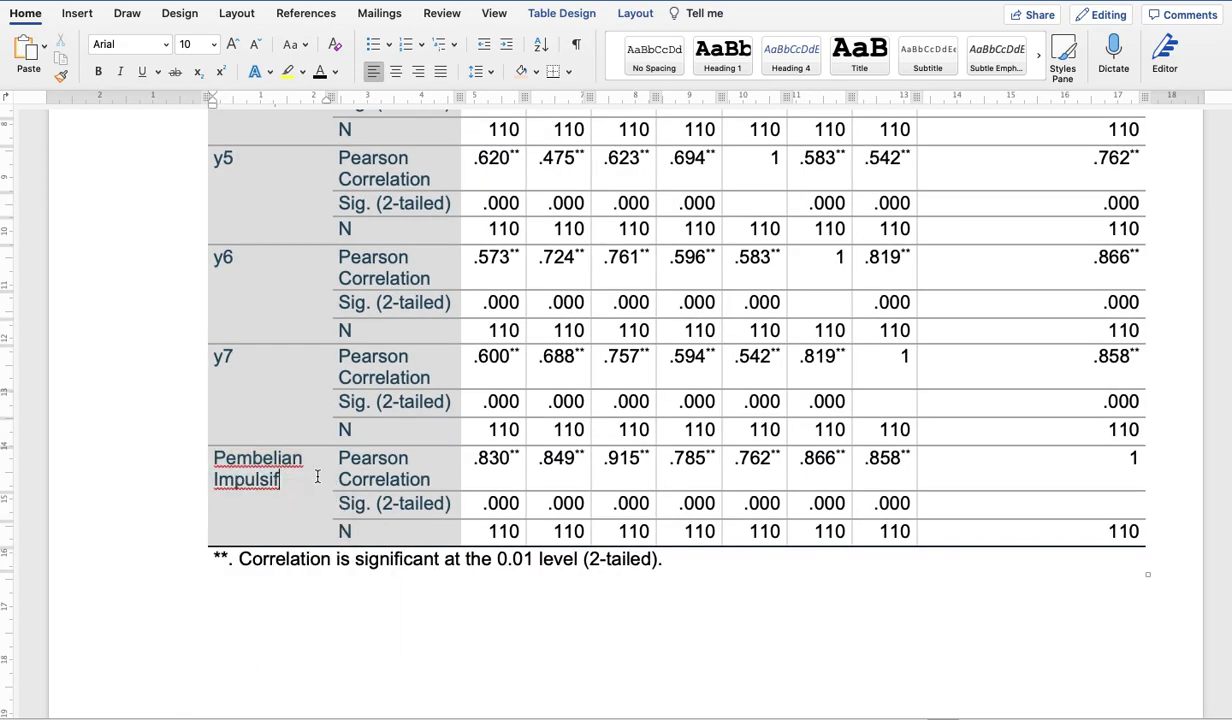
pyautogui.scroll(-3, 243, 449)
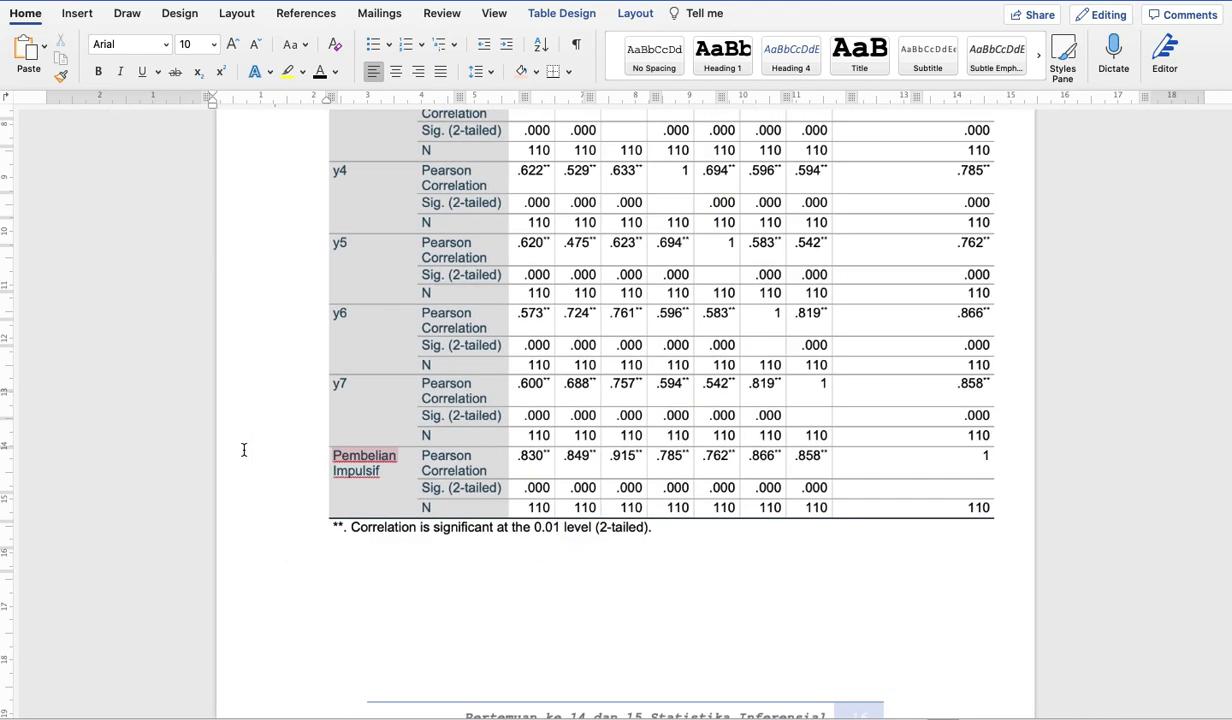
pyautogui.scroll(1, 356, 430)
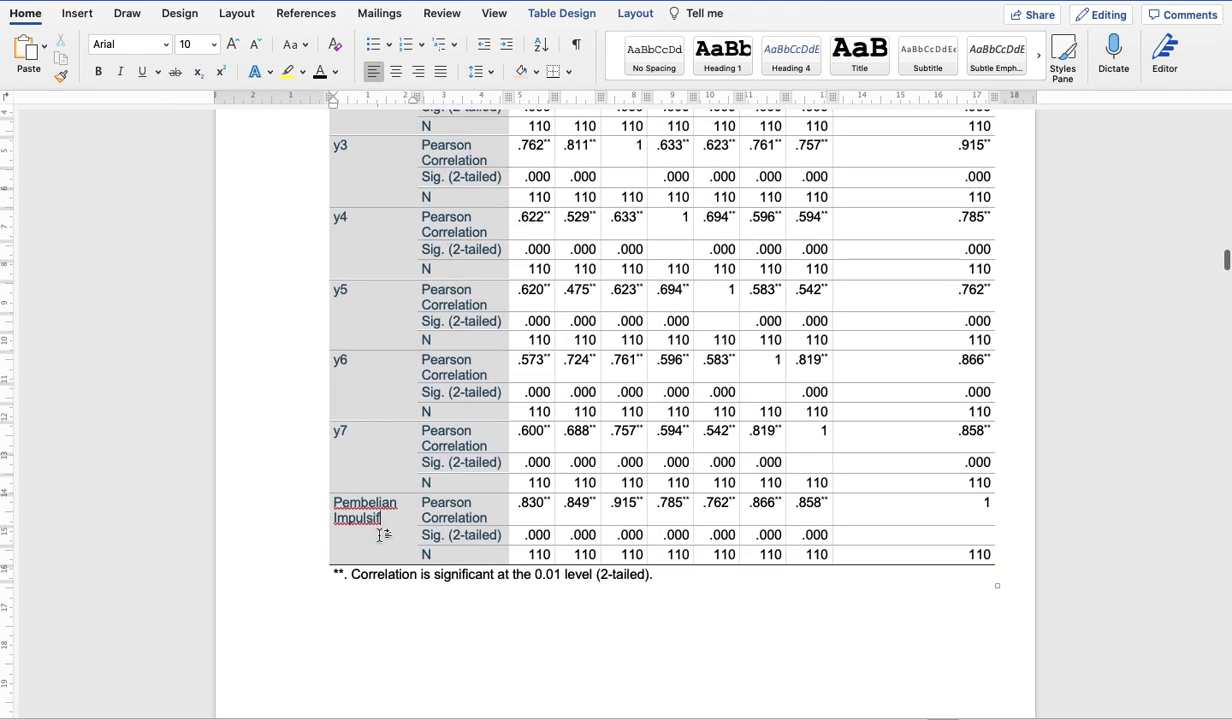
pyautogui.scroll(1, 380, 530)
pyautogui.scroll(-5, 380, 533)
pyautogui.scroll(-5, 379, 535)
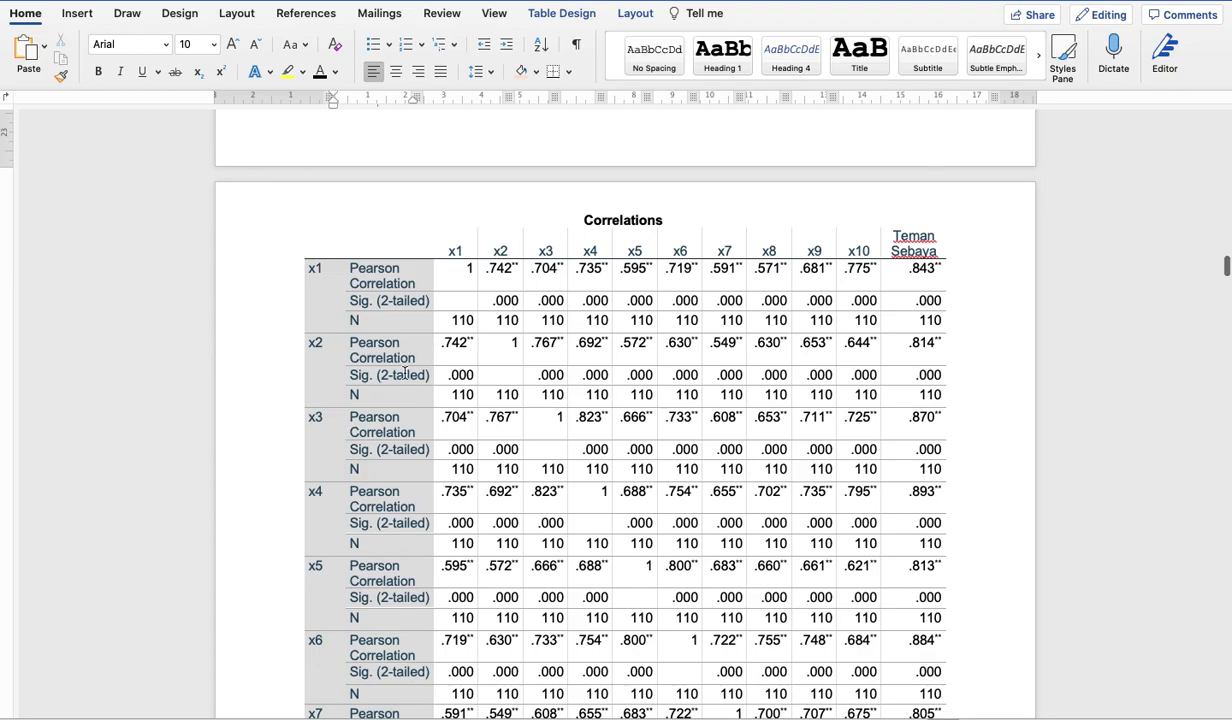
pyautogui.scroll(-10, 405, 372)
pyautogui.scroll(6, 405, 372)
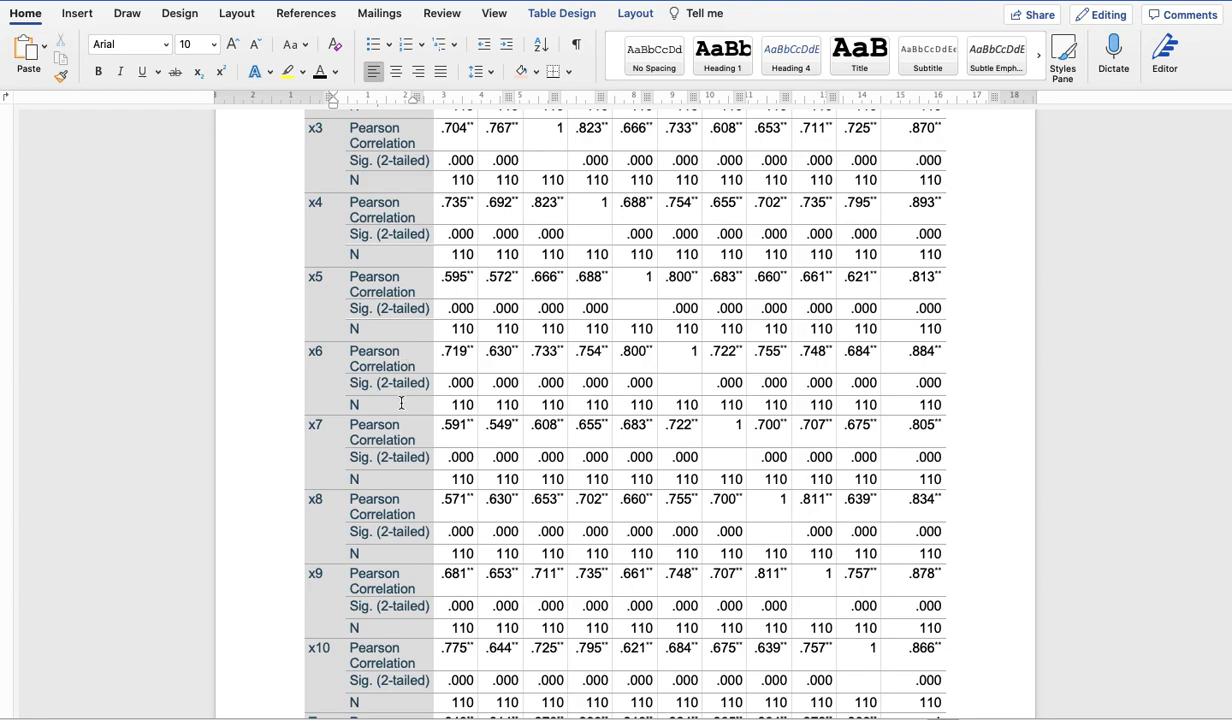
# Review the Tabel Ringkasan Hasil Uji Validitas and select its criterion line "jika Nilai sig < 0,05 maka data dinyatakan Valid"
pyautogui.scroll(-10, 401, 403)
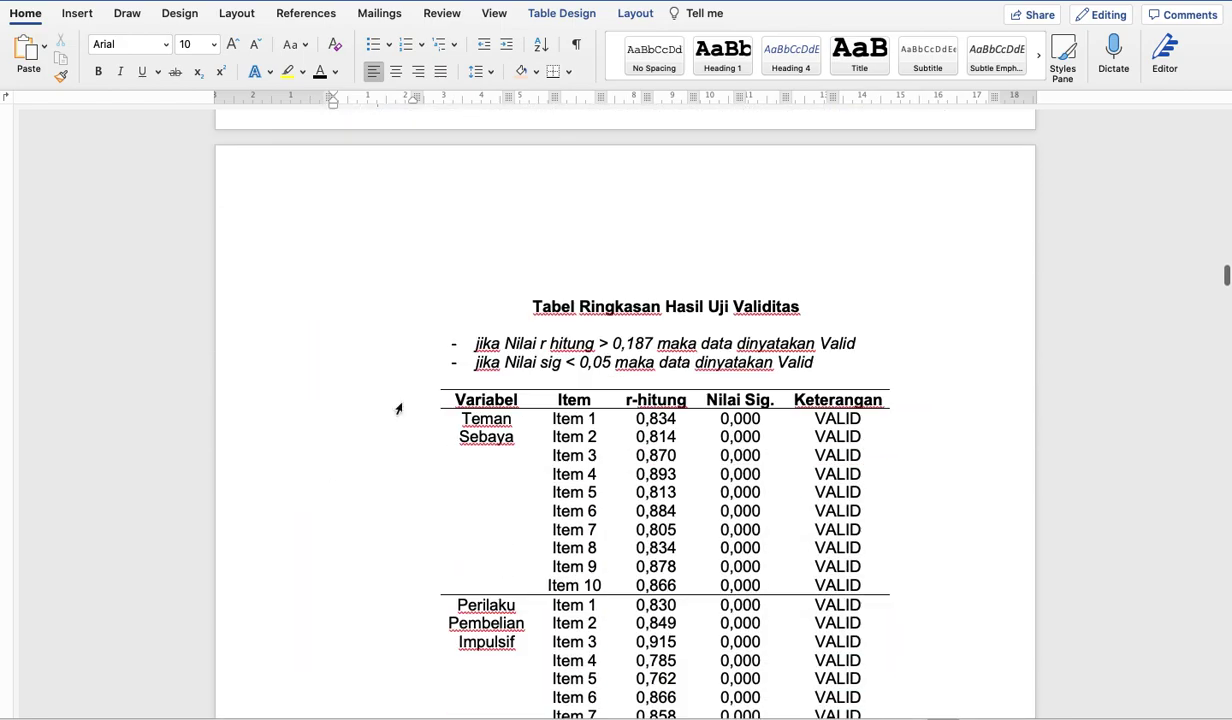
pyautogui.scroll(-3, 398, 408)
pyautogui.scroll(2, 398, 408)
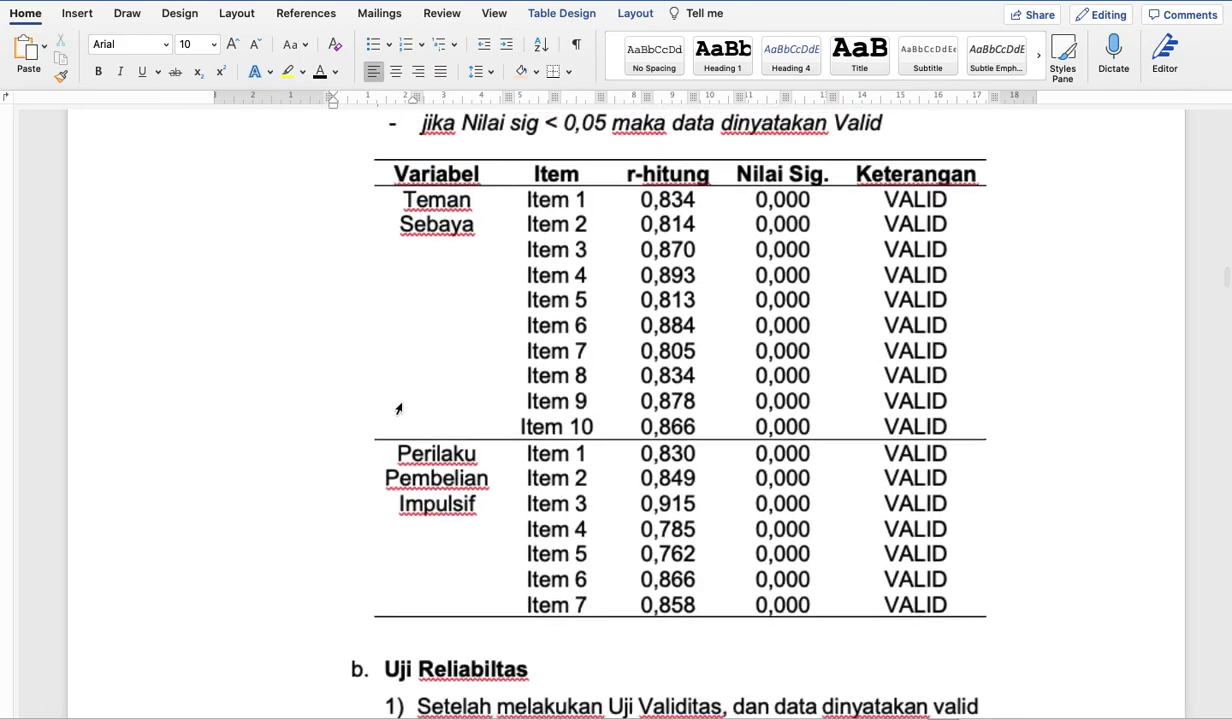
pyautogui.scroll(-2, 398, 408)
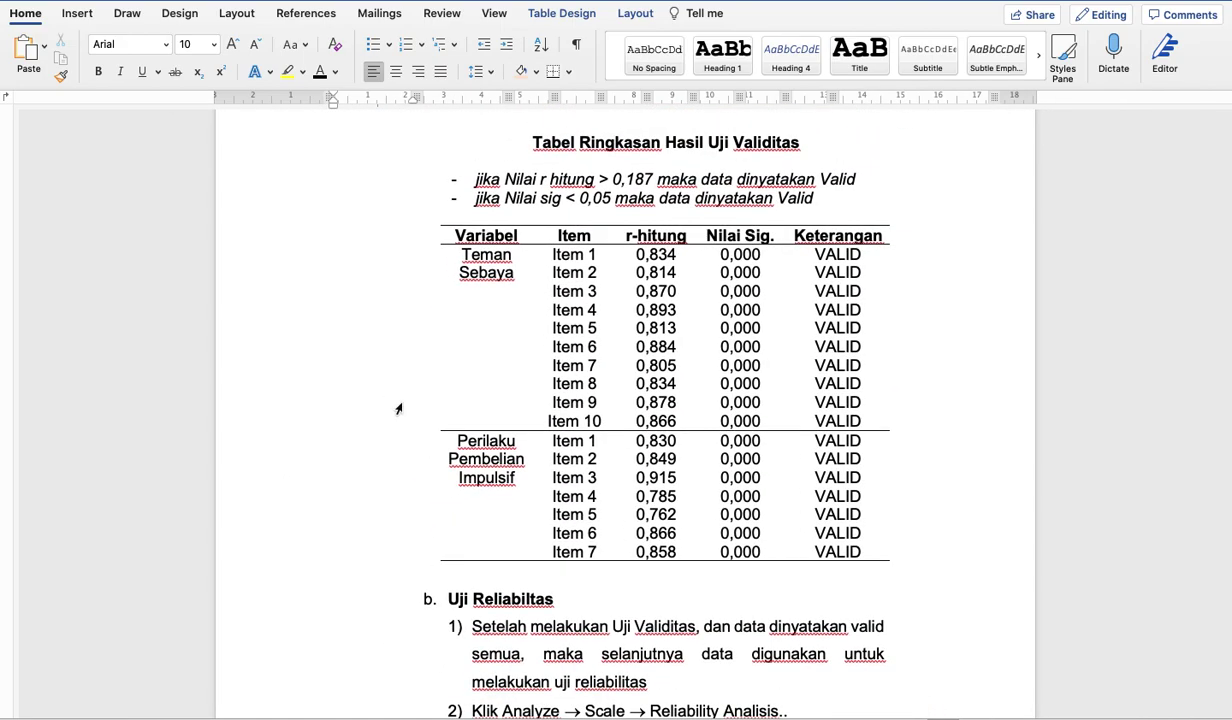
pyautogui.scroll(2, 500, 195)
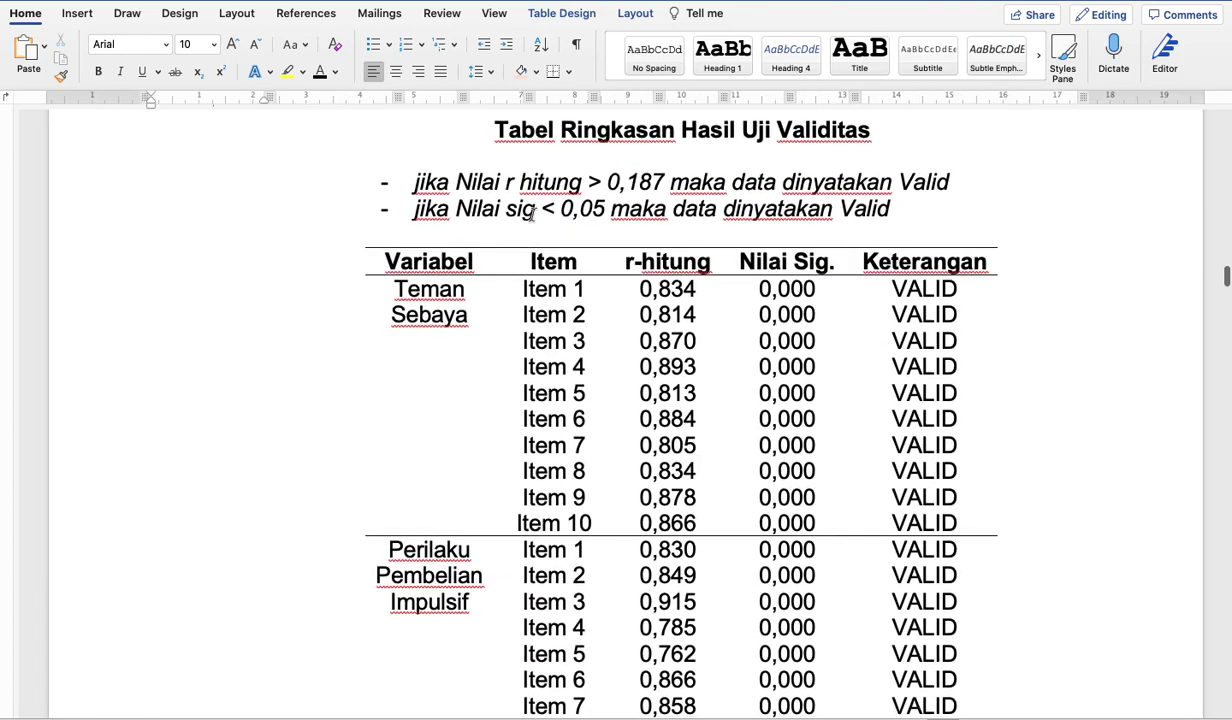
pyautogui.click(537, 208)
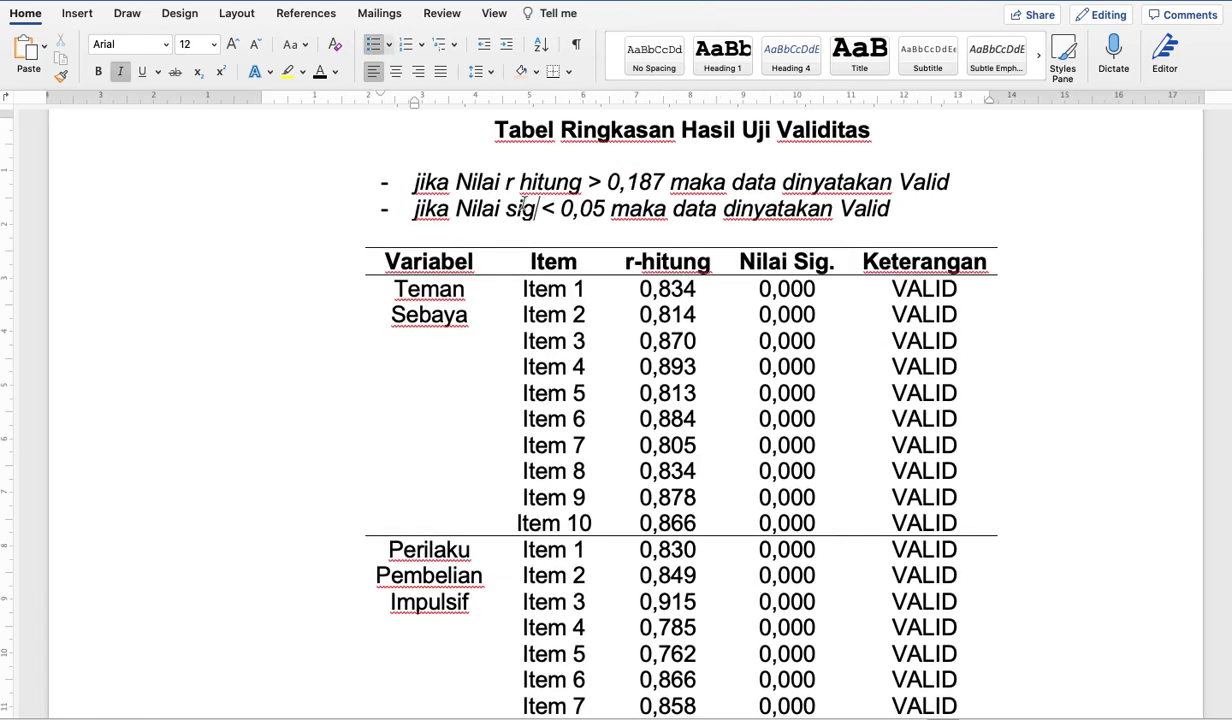
pyautogui.doubleClick(425, 210)
pyautogui.moveTo(413, 212); pyautogui.dragTo(620, 225)
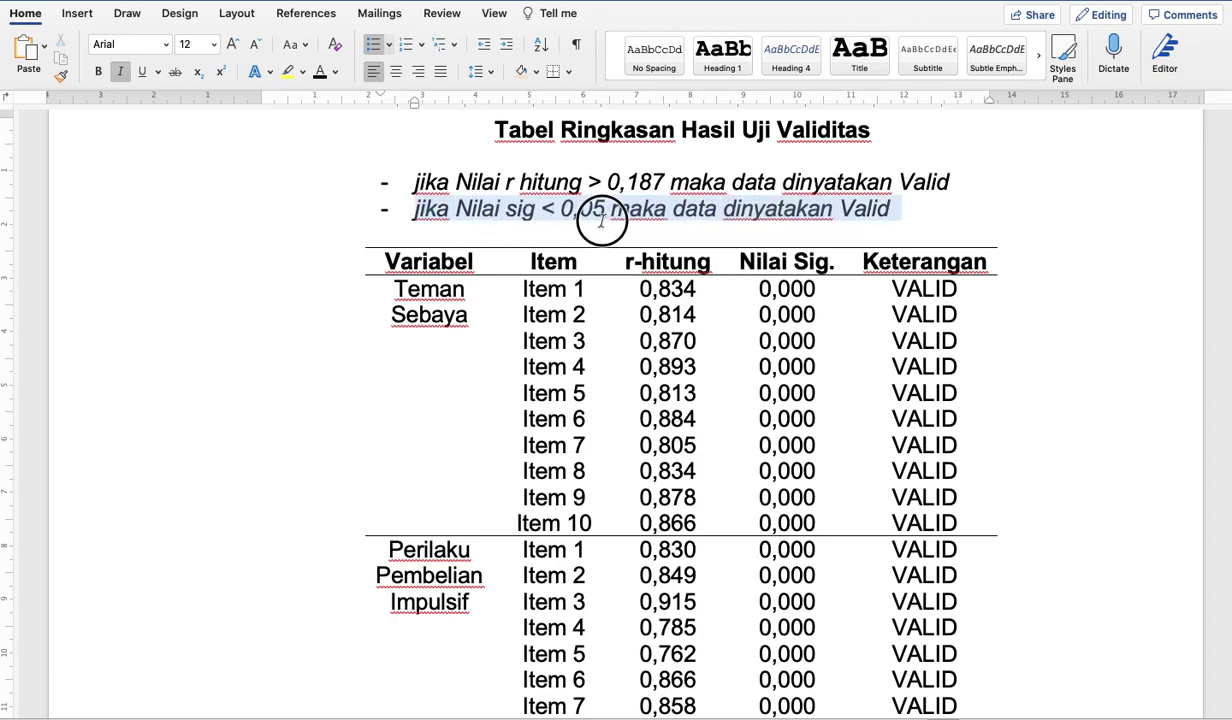
# Highlight the criterion line "jika Nilai sig < 0,05 maka data dinyatakan Valid" and the text "jika Nilai r hitung > 0,187" in yellow
pyautogui.click(288, 71)
pyautogui.click(367, 139)
pyautogui.moveTo(411, 185); pyautogui.dragTo(664, 182)
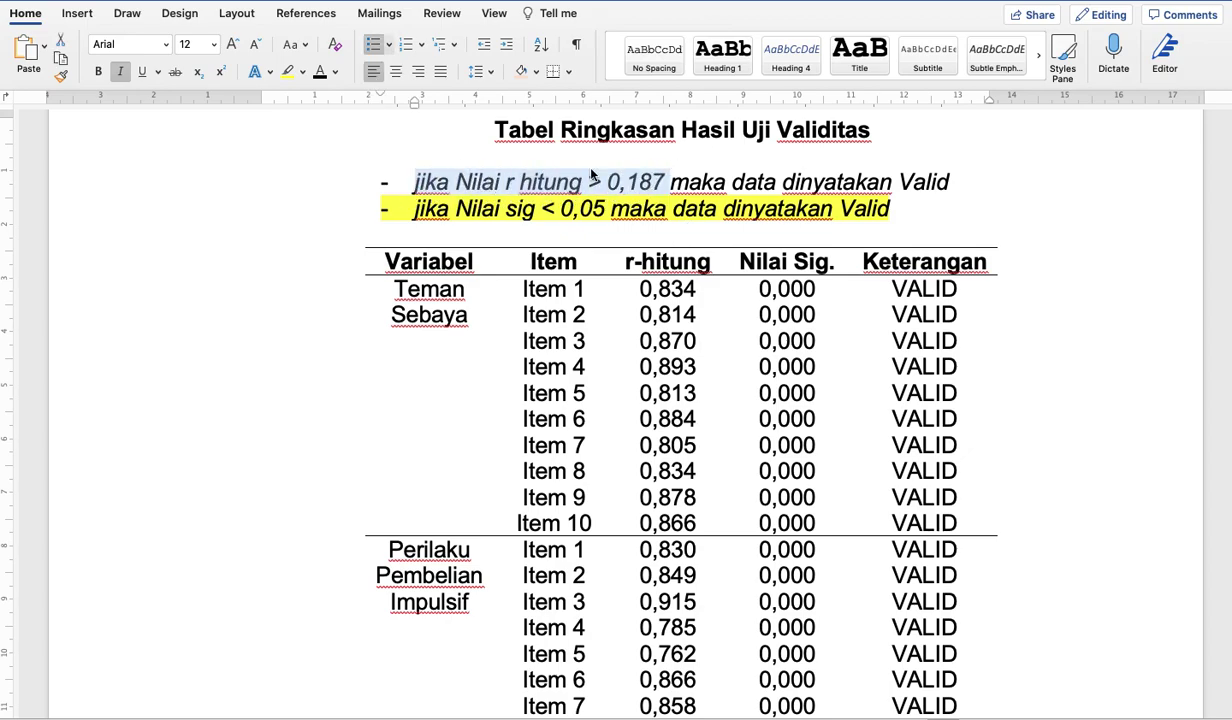
pyautogui.click(288, 71)
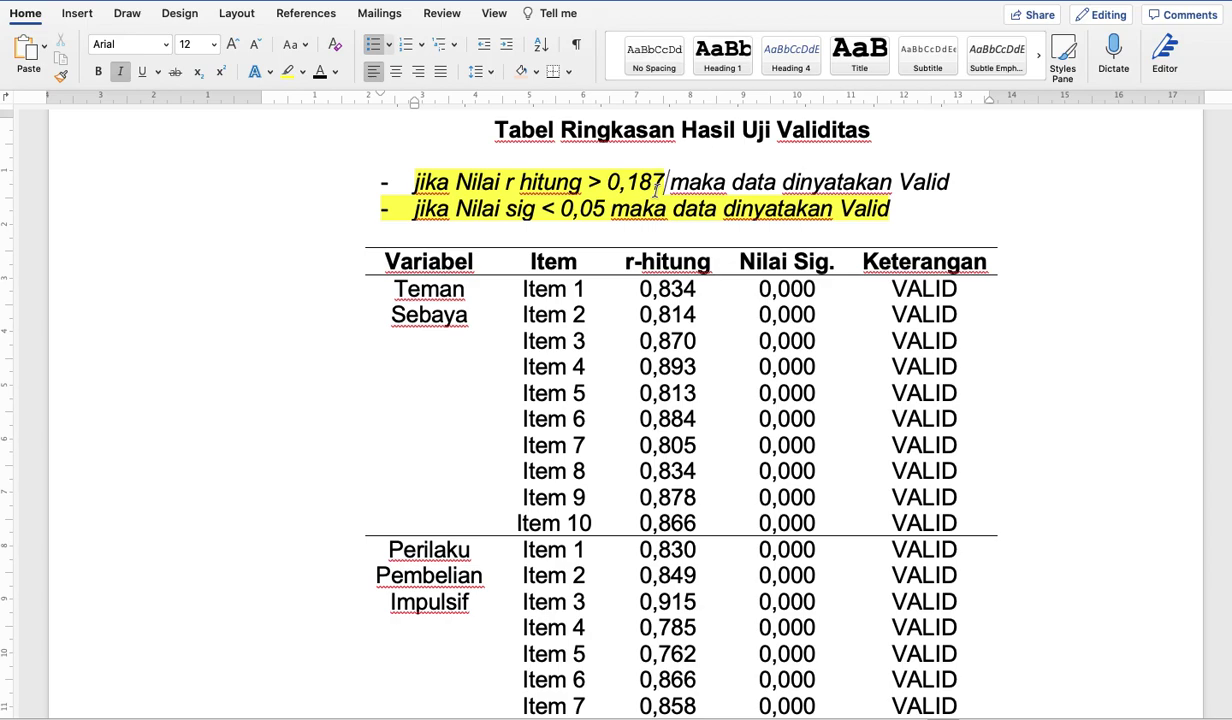
# Highlight the degree of freedom calculation "110-2 = 108" in yellow in the paragraph explaining the r table value
pyautogui.scroll(15, 657, 190)
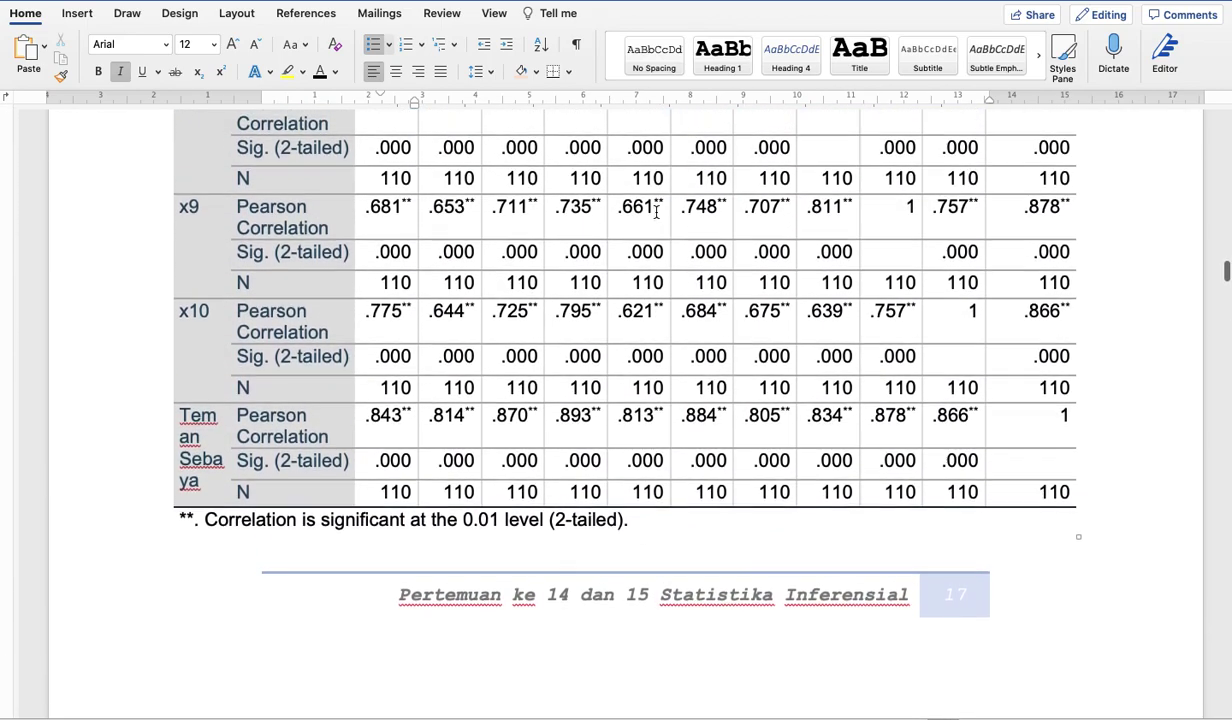
pyautogui.scroll(-15, 657, 210)
pyautogui.scroll(17, 657, 210)
pyautogui.scroll(-20, 657, 210)
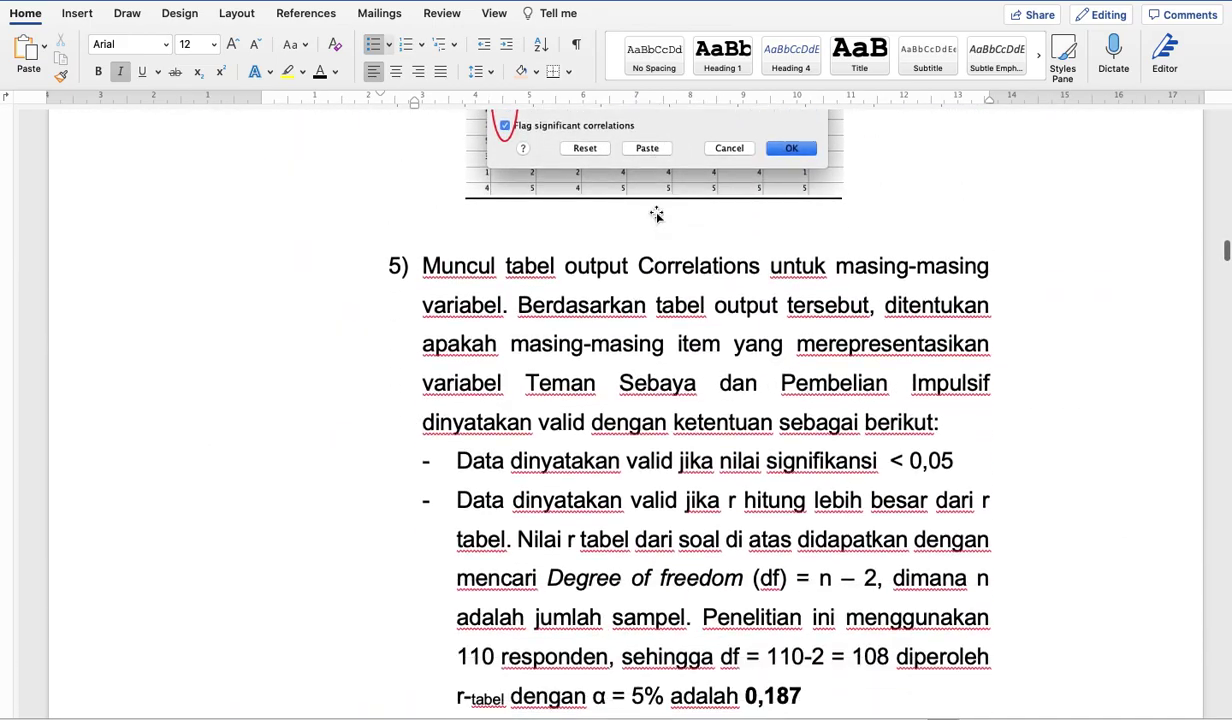
pyautogui.scroll(-5, 657, 214)
pyautogui.keyDown('ctrl'); pyautogui.scroll(3, 657, 238); pyautogui.keyUp('ctrl')
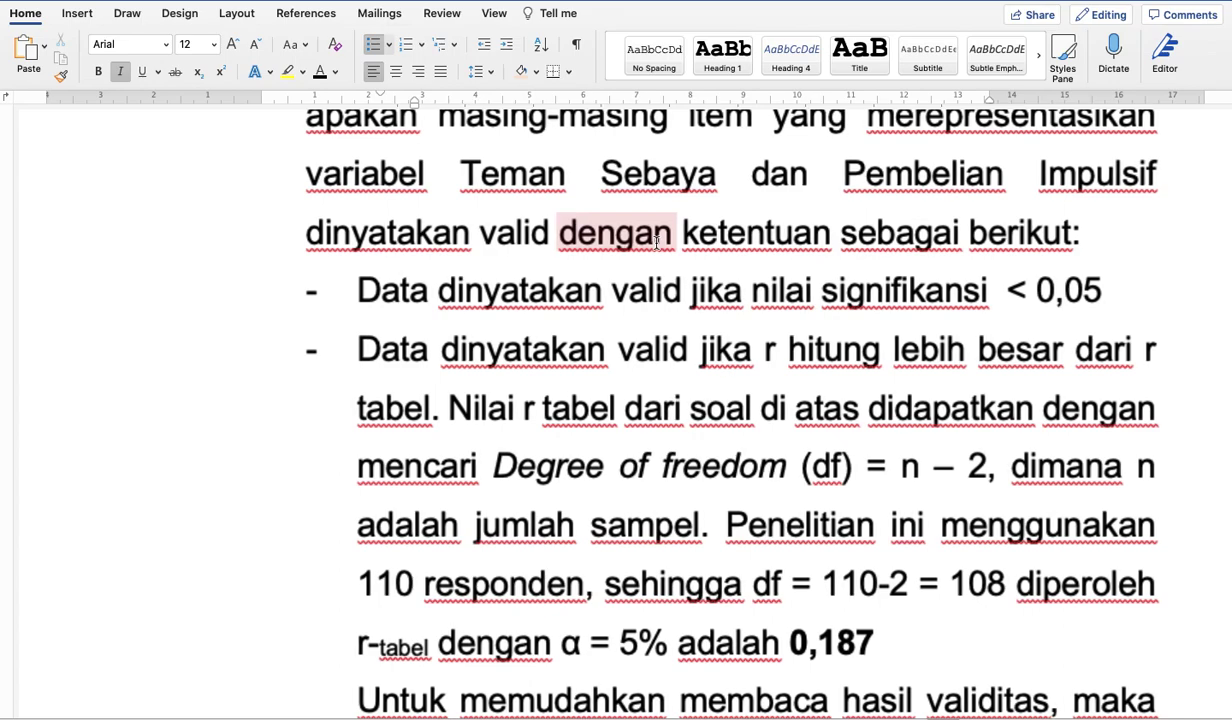
pyautogui.scroll(-3, 657, 240)
pyautogui.keyDown('ctrl'); pyautogui.scroll(-2, 657, 240); pyautogui.keyUp('ctrl')
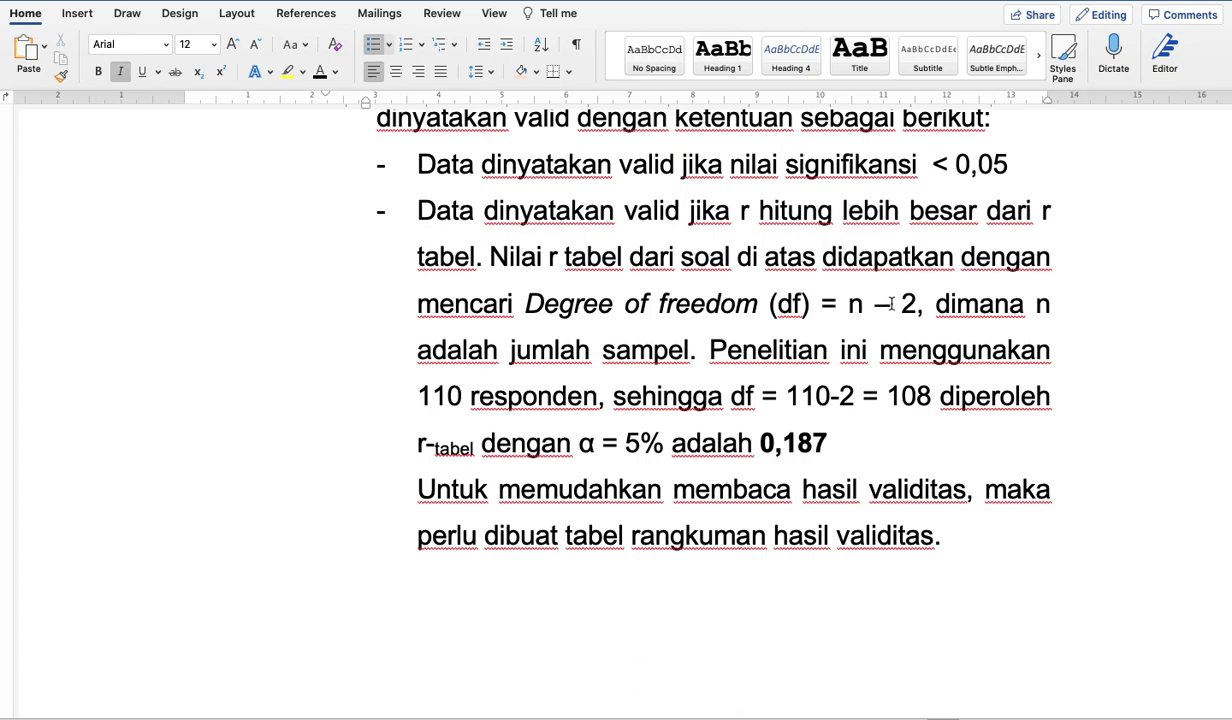
pyautogui.moveTo(786, 396); pyautogui.dragTo(830, 396)
pyautogui.click(840, 396)
pyautogui.doubleClick(840, 396)
pyautogui.moveTo(784, 396); pyautogui.dragTo(919, 396)
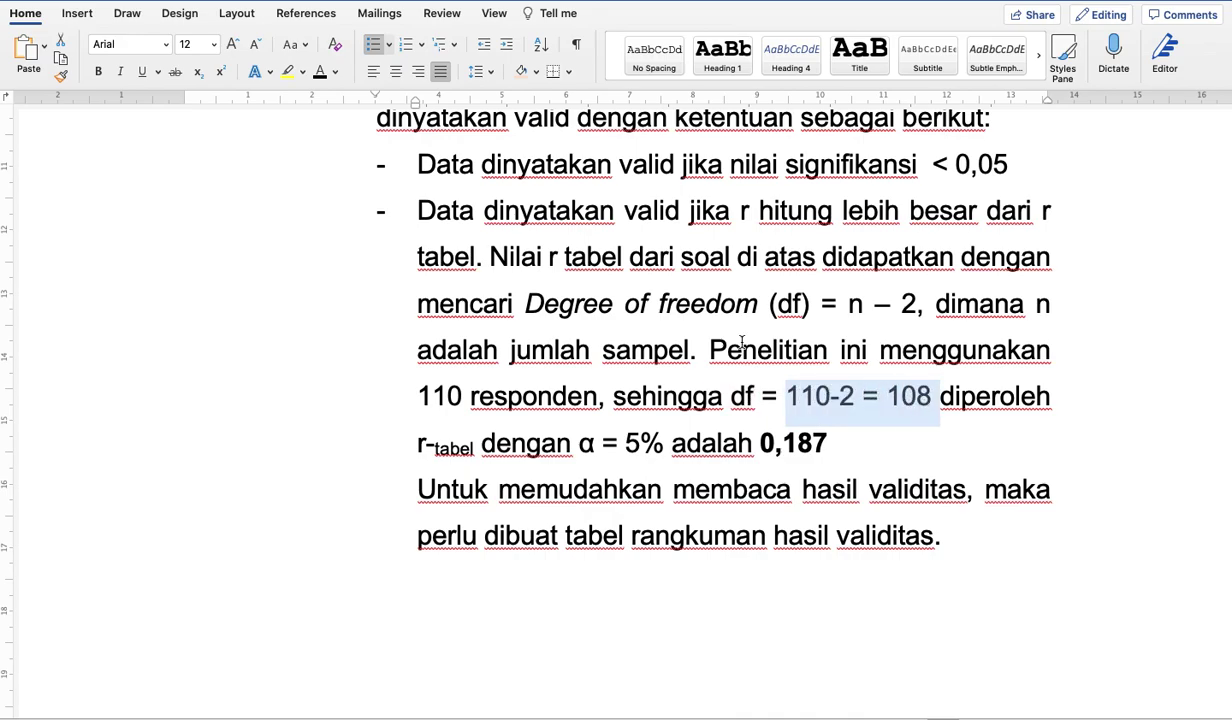
pyautogui.click(287, 73)
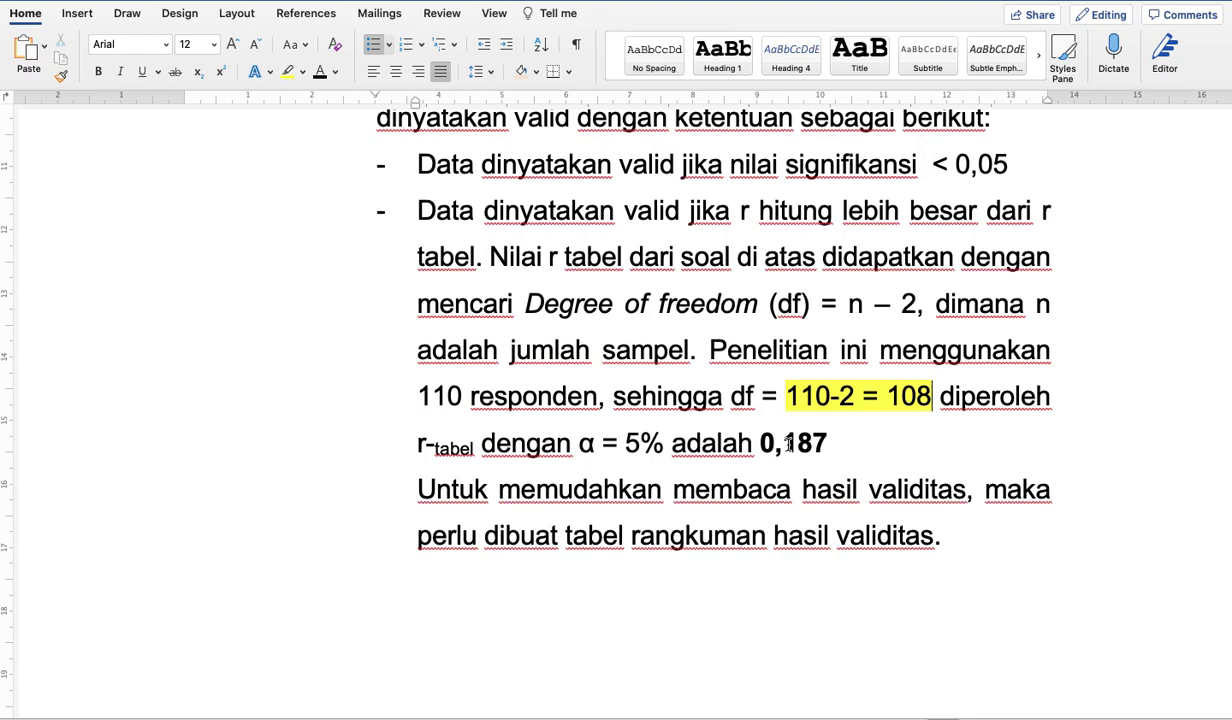
# Switch to tabel-r.pdf and look up the r value for df 108 at the two-tailed 0.05 significance level
pyautogui.hotkey('ctrl', 'Up')
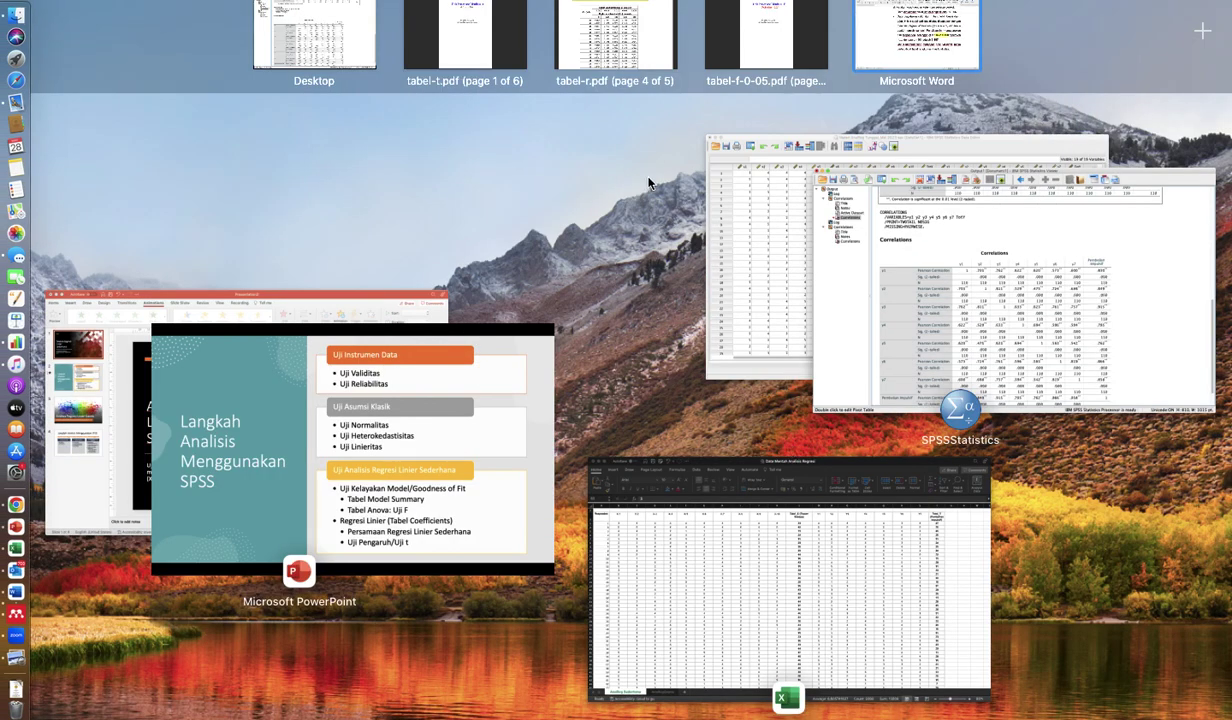
pyautogui.click(596, 60)
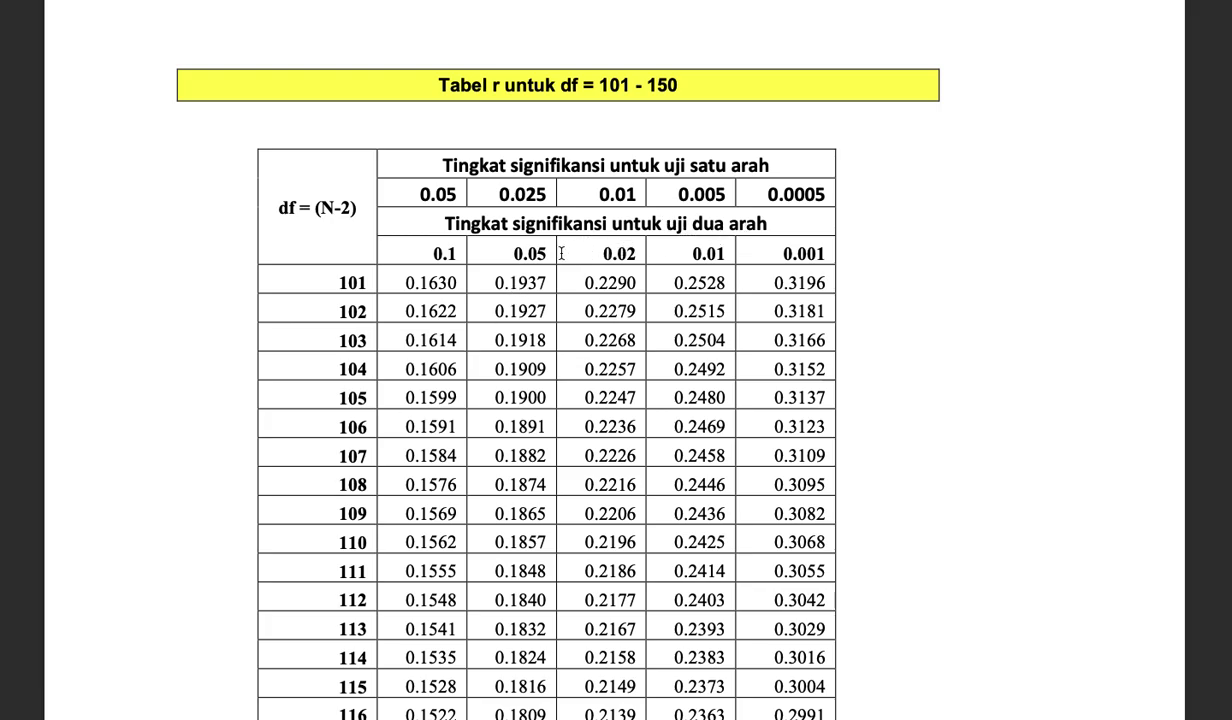
pyautogui.moveTo(515, 253); pyautogui.dragTo(548, 254)
pyautogui.moveTo(337, 485); pyautogui.dragTo(387, 486)
pyautogui.moveTo(488, 484); pyautogui.dragTo(546, 487)
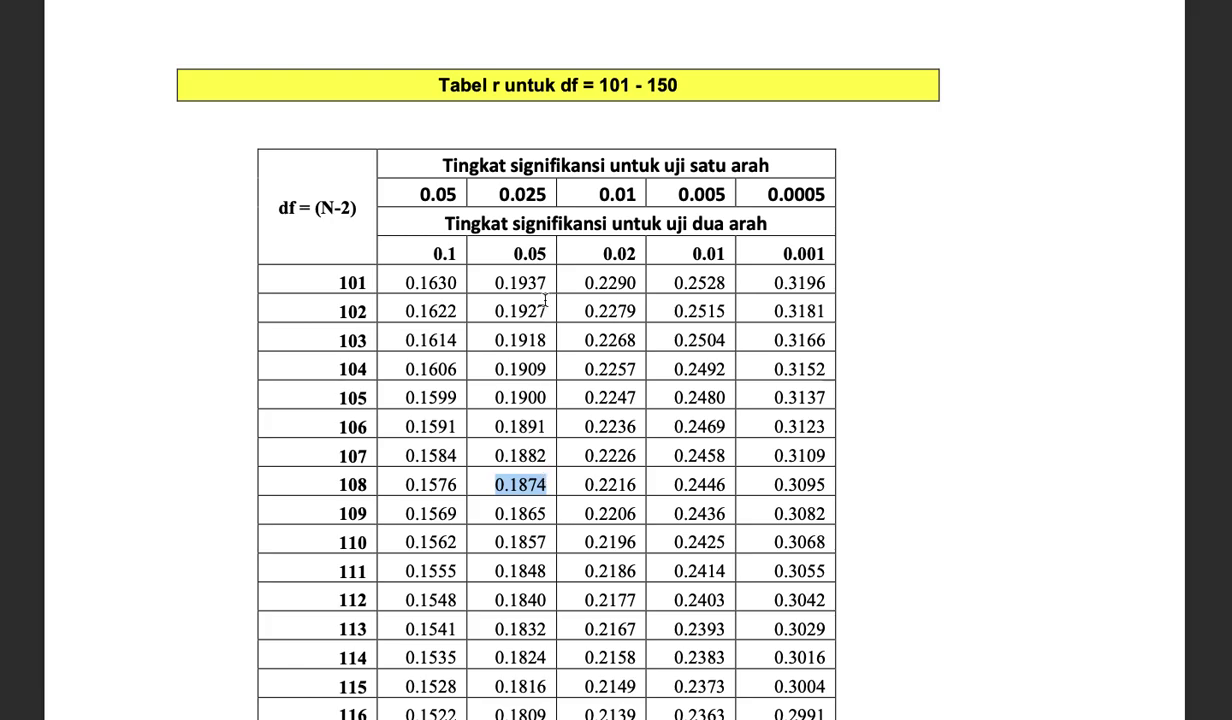
pyautogui.click(487, 485)
pyautogui.moveTo(488, 484); pyautogui.dragTo(547, 490)
# Return to the Word document and select the threshold 0,187 in the criteria above the Tabel Ringkasan Hasil Uji Validitas
pyautogui.hotkey('ctrl', 'Up')
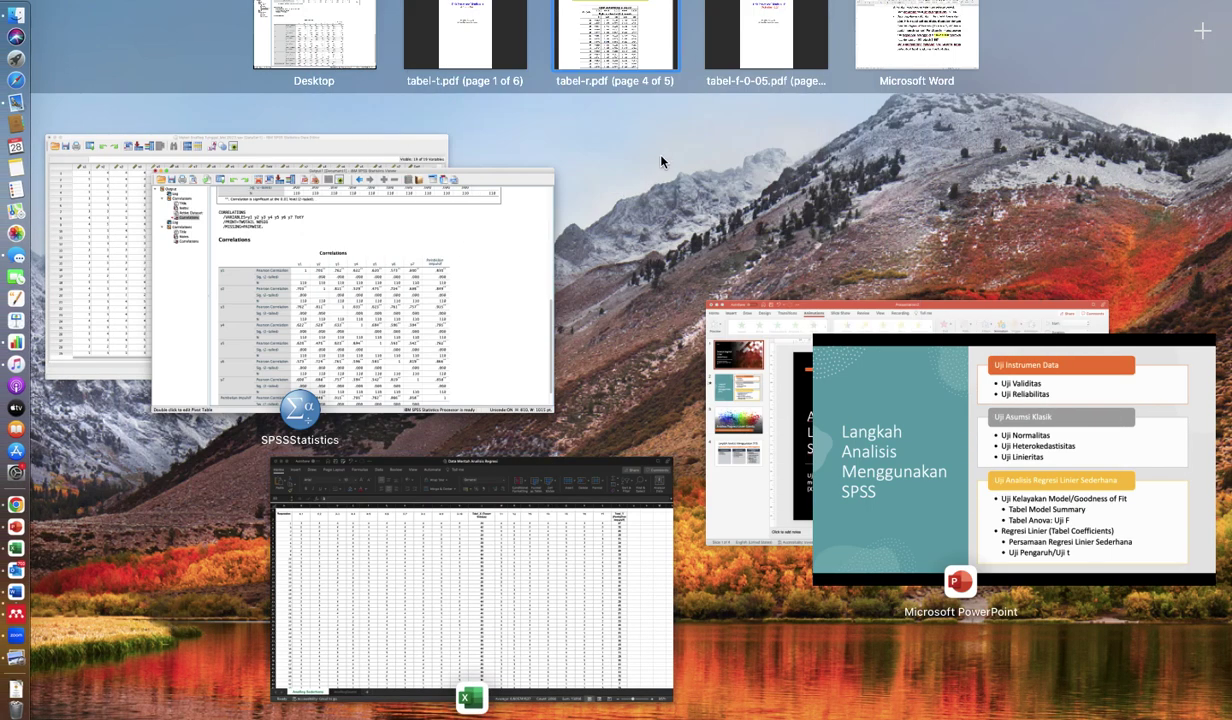
pyautogui.click(870, 50)
pyautogui.scroll(-5, 808, 366)
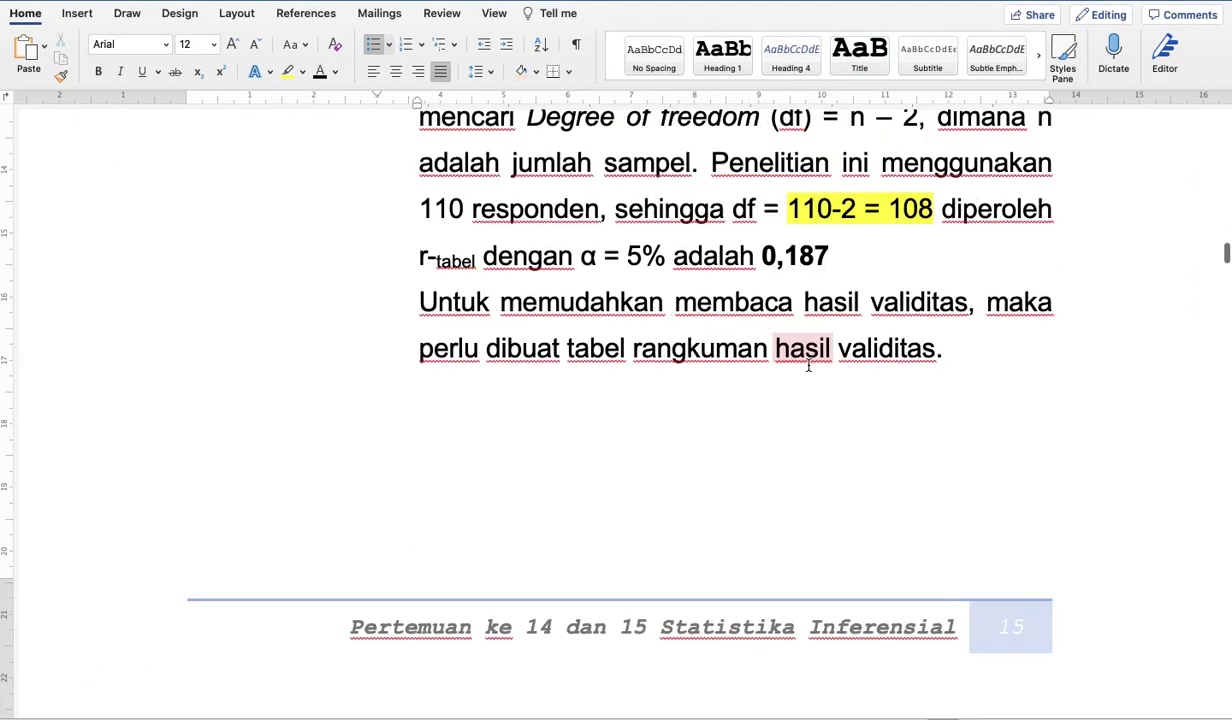
pyautogui.scroll(-20, 808, 366)
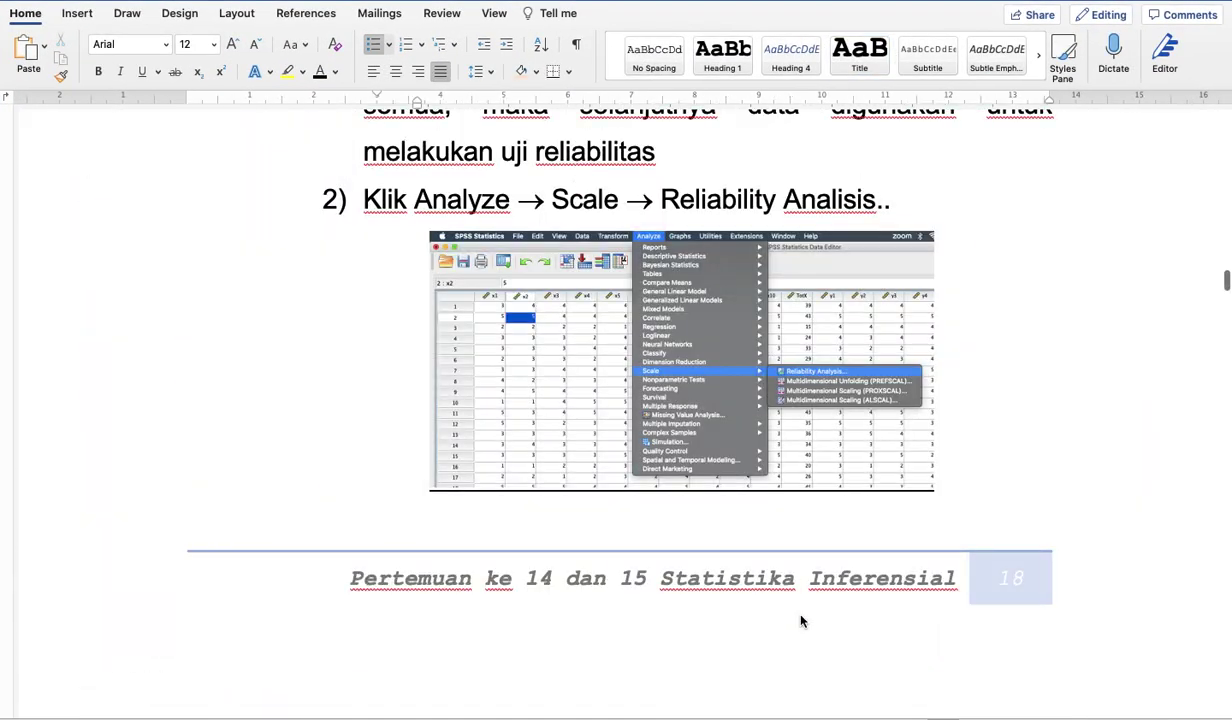
pyautogui.scroll(15, 800, 621)
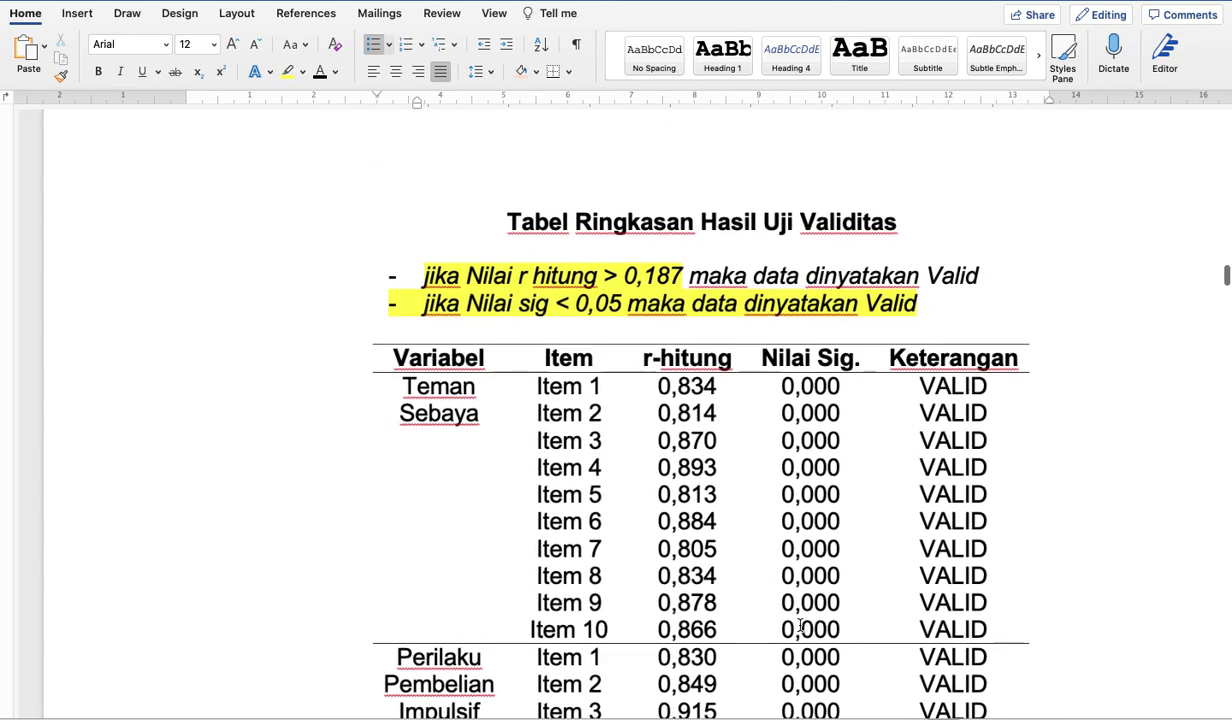
pyautogui.click(633, 278)
pyautogui.moveTo(620, 278); pyautogui.dragTo(670, 279)
# Compare the r-hitung and Nilai Sig. columns of the validity summary table with the 0,187 and 0,05 criteria
pyautogui.scroll(-2, 660, 275)
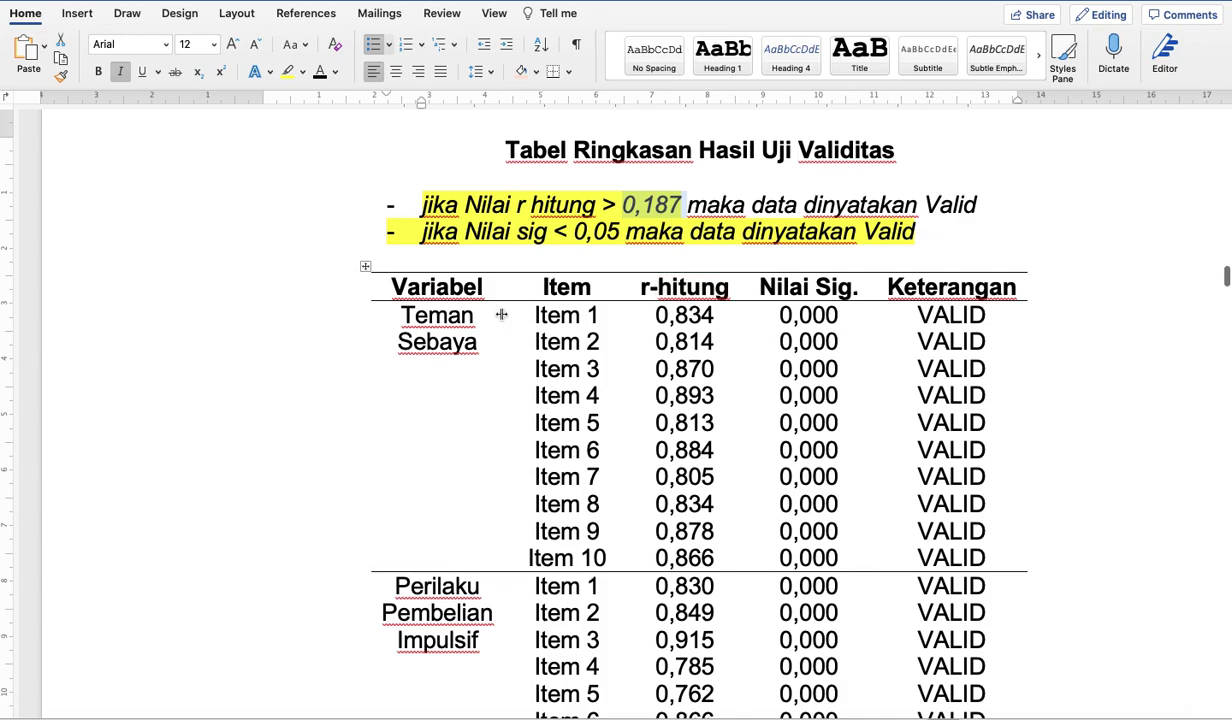
pyautogui.scroll(-3, 597, 557)
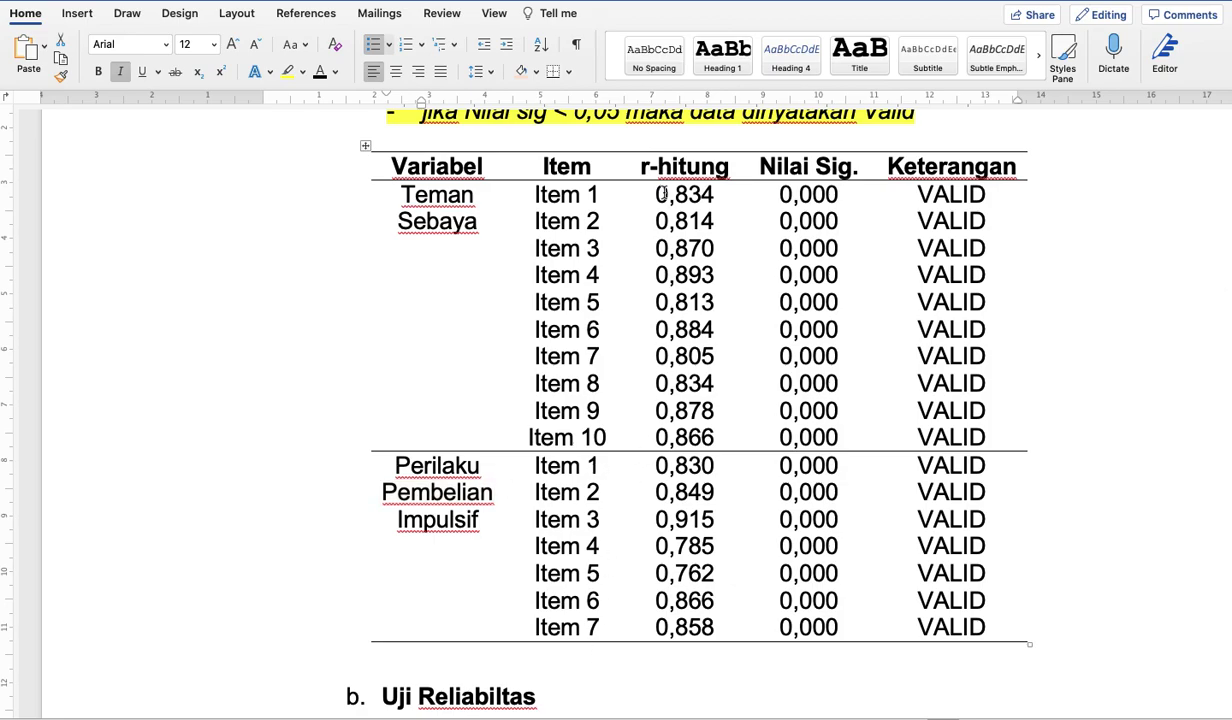
pyautogui.scroll(2, 708, 222)
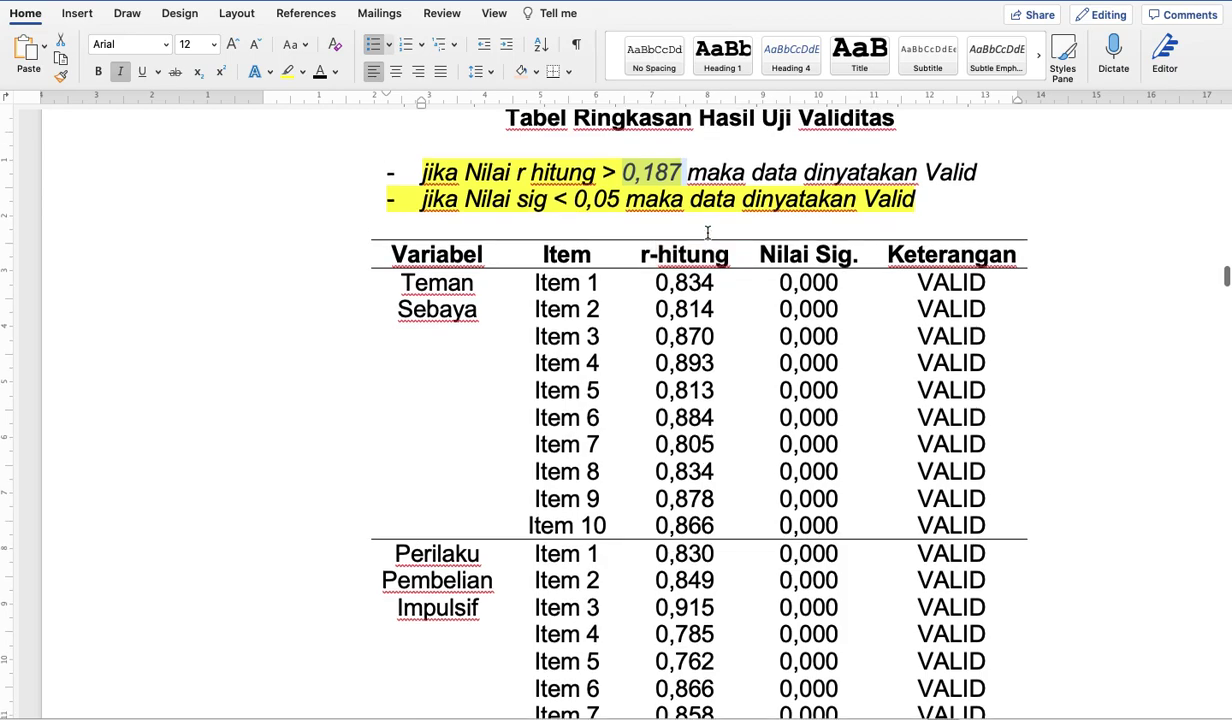
pyautogui.click(655, 181)
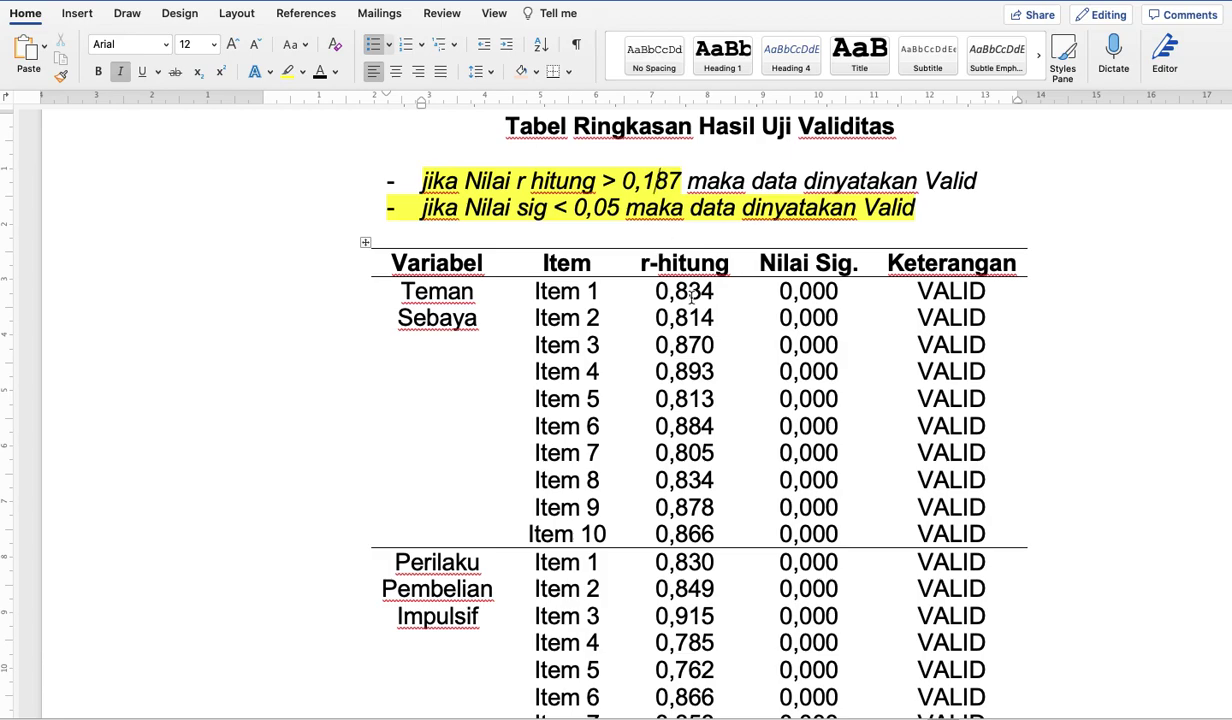
pyautogui.click(816, 288)
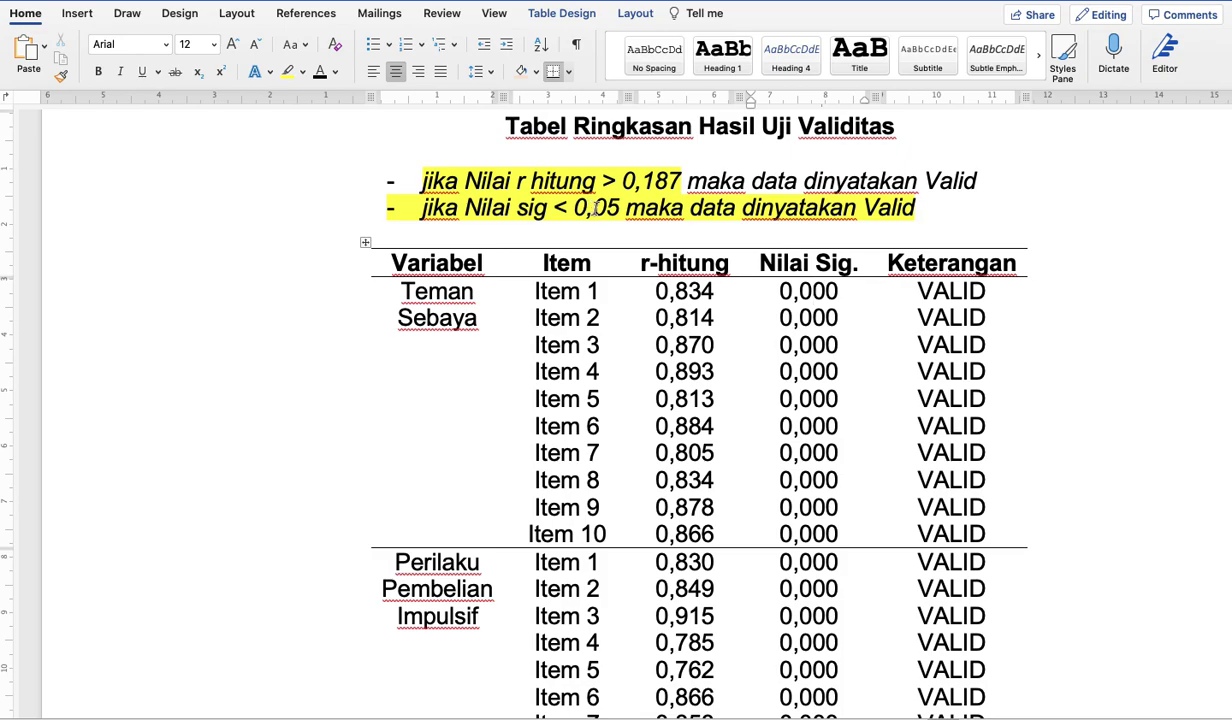
pyautogui.scroll(-3, 836, 376)
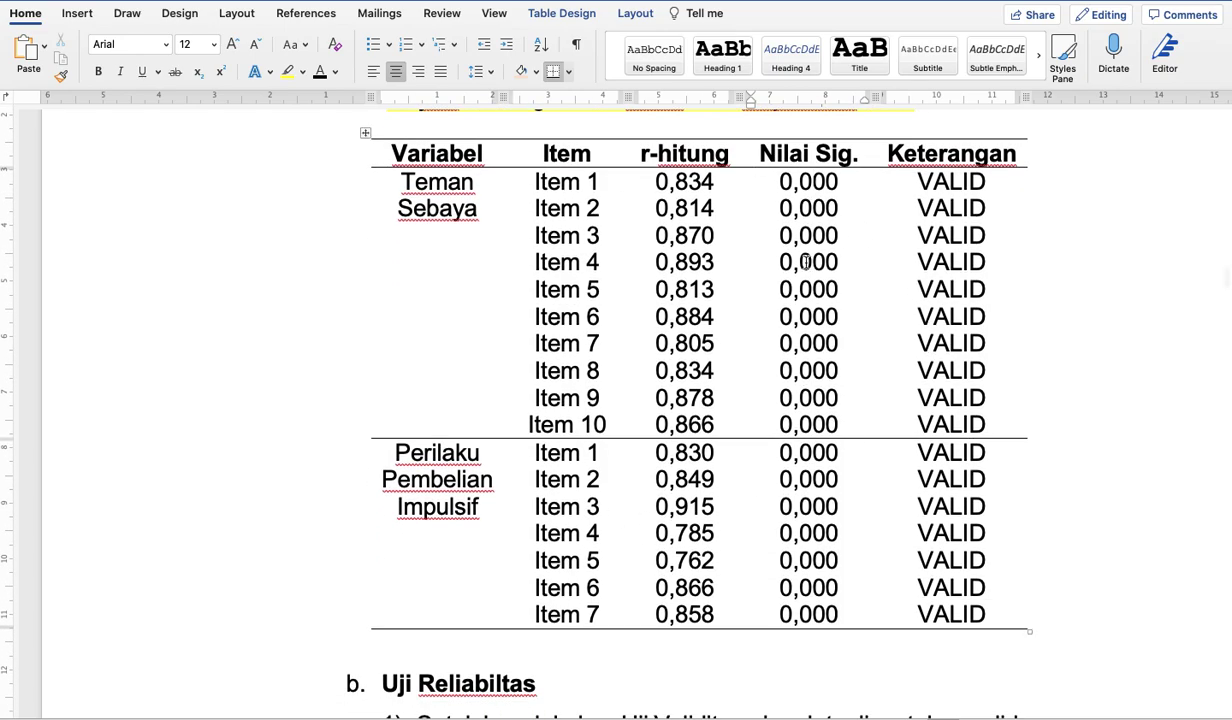
# Highlight x1's Pearson Correlation and Sig. (2-tailed) values in the Teman Sebaya column of the x-item Correlations table in yellow
pyautogui.scroll(15, 806, 268)
pyautogui.scroll(-10, 806, 268)
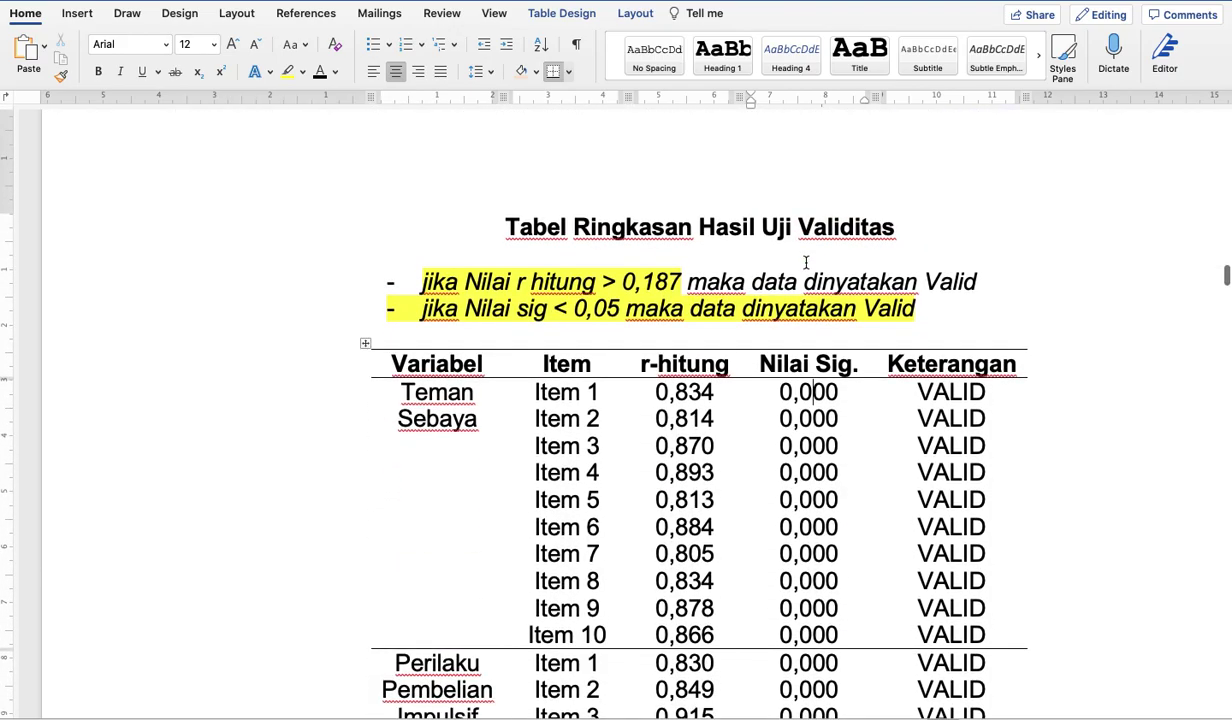
pyautogui.scroll(1, 804, 267)
pyautogui.doubleClick(806, 258)
pyautogui.scroll(15, 806, 262)
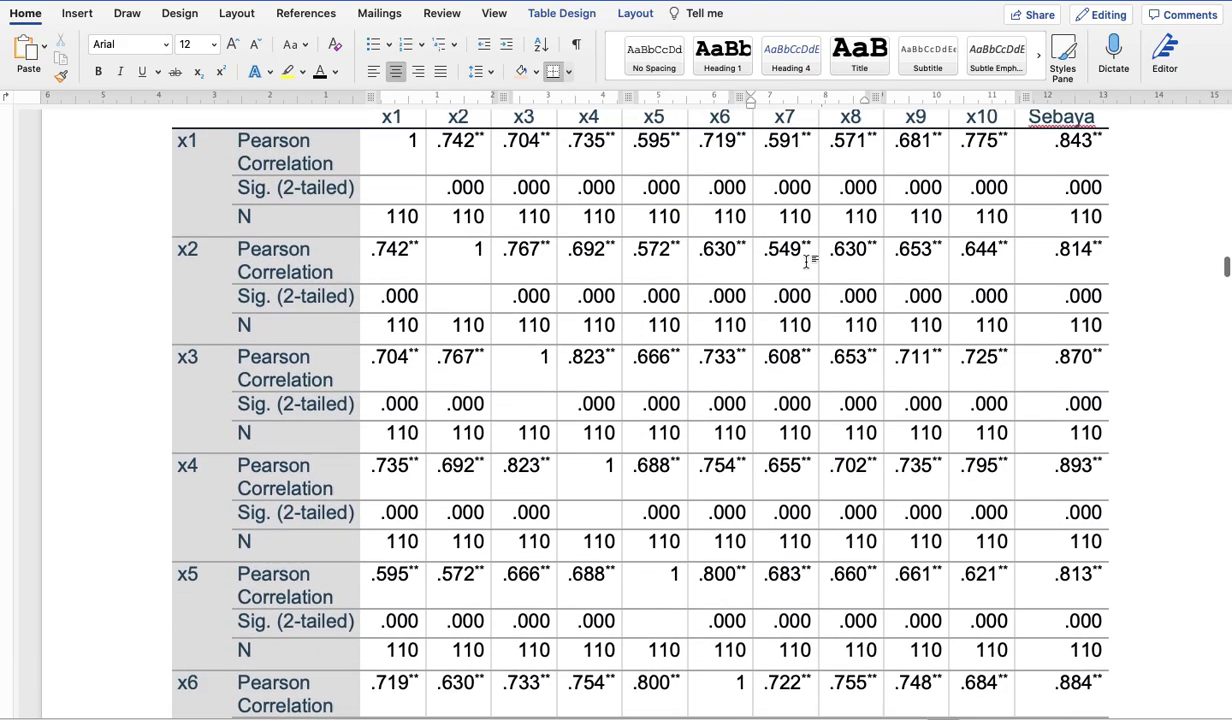
pyautogui.scroll(3, 806, 260)
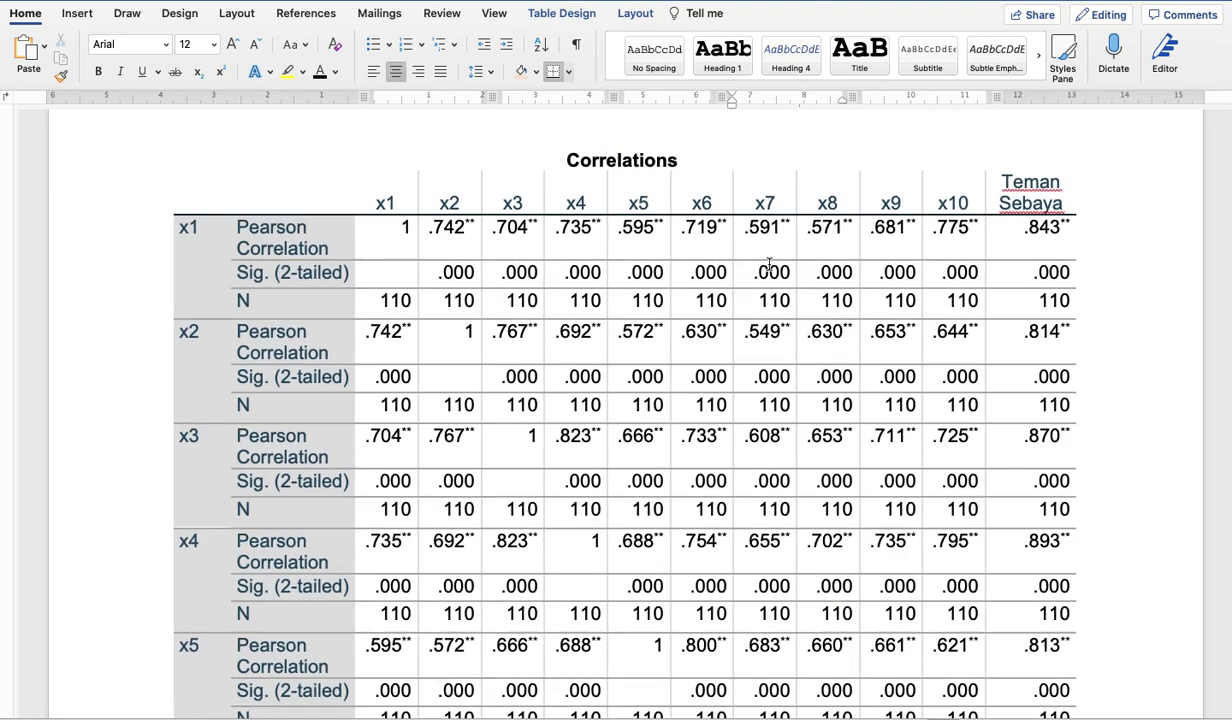
pyautogui.click(314, 230)
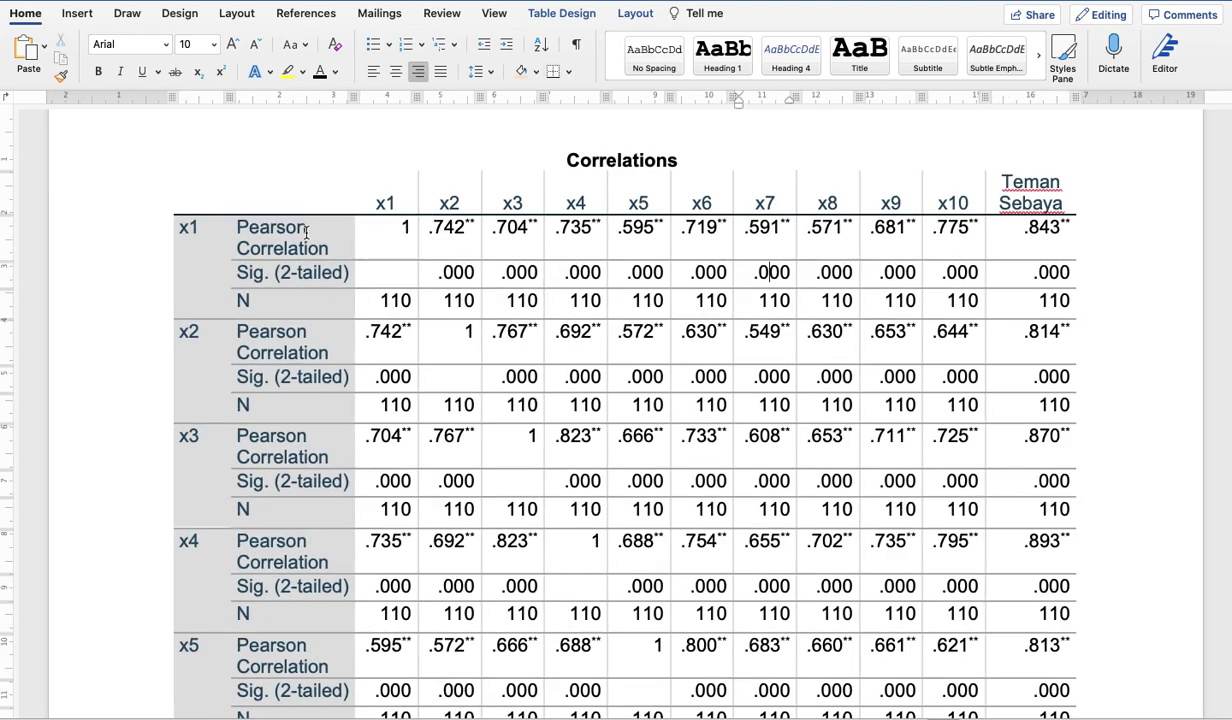
pyautogui.moveTo(1022, 228); pyautogui.dragTo(1069, 233)
pyautogui.click(287, 72)
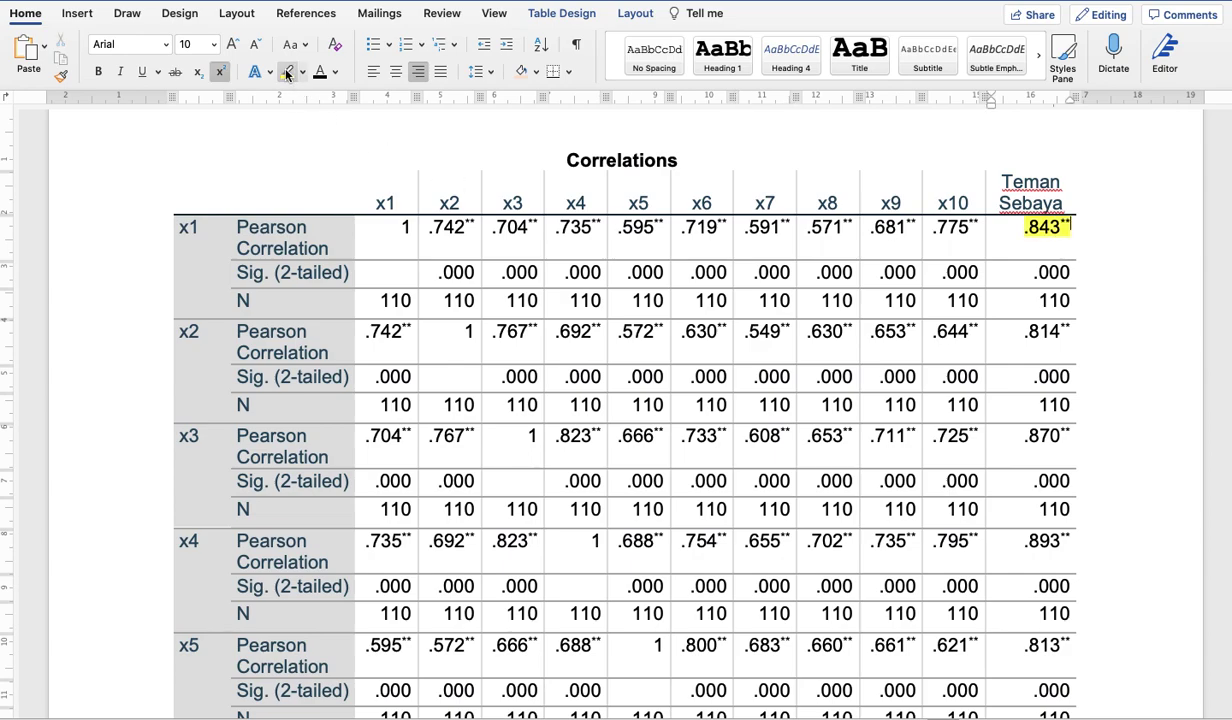
pyautogui.moveTo(991, 271); pyautogui.dragTo(1043, 271)
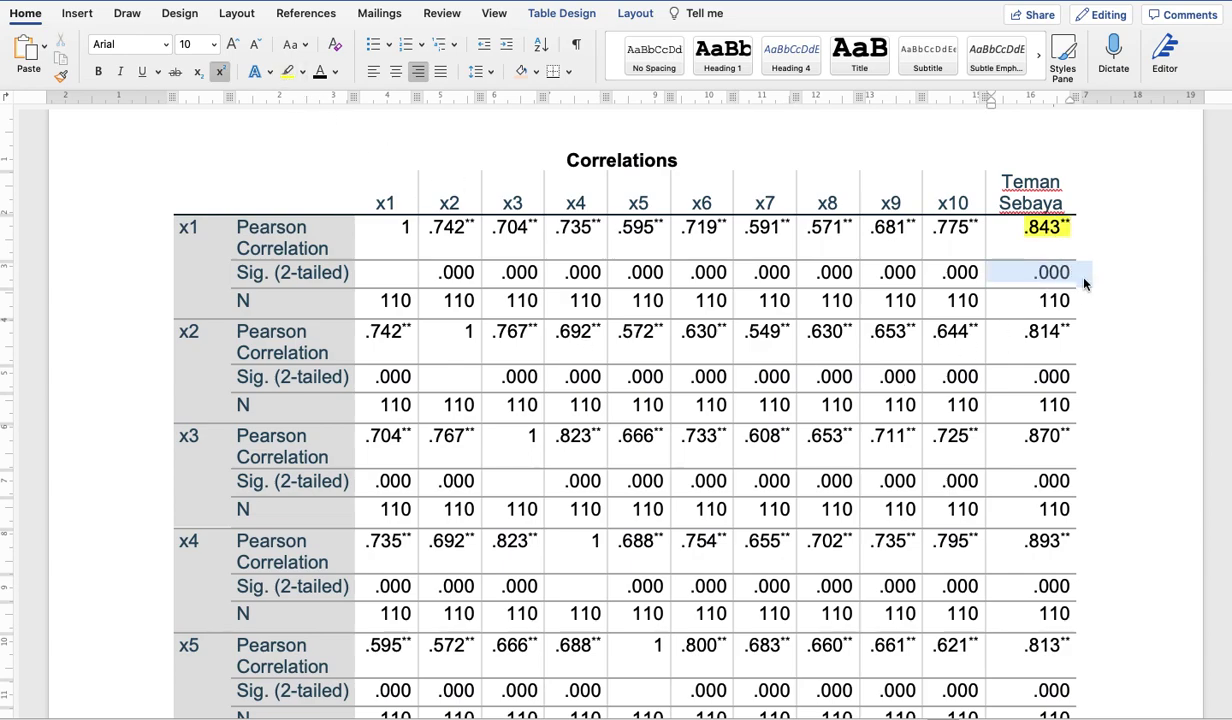
pyautogui.click(288, 74)
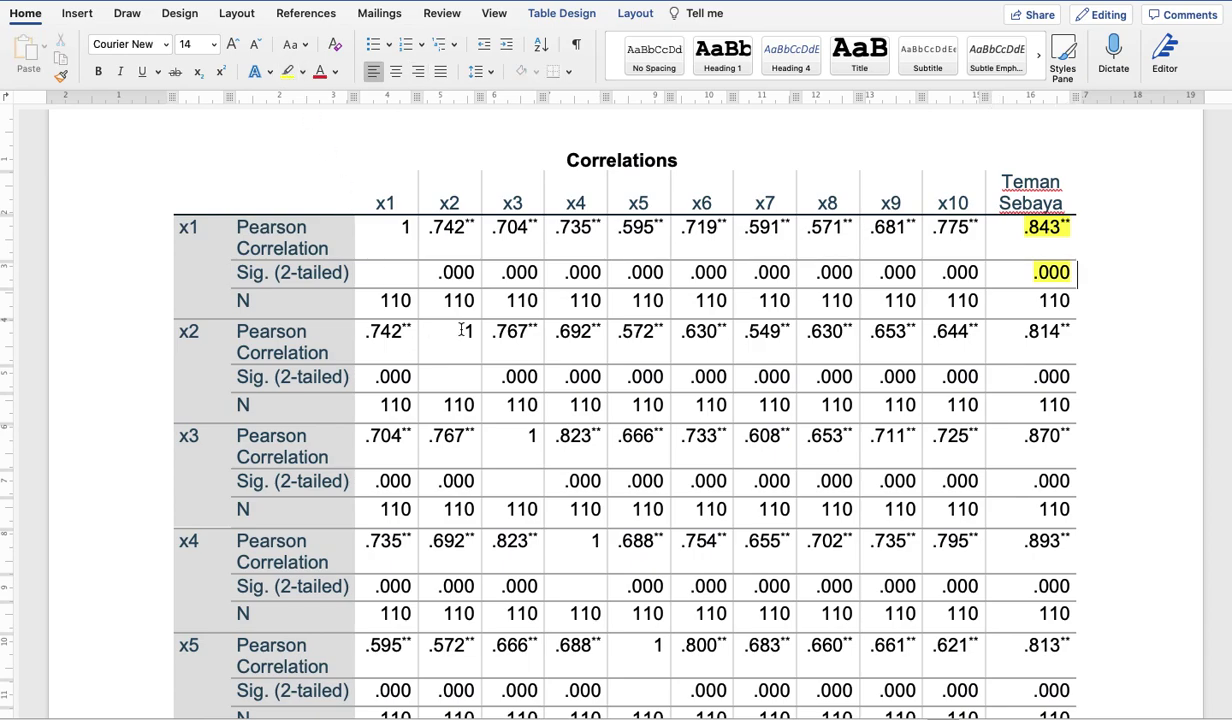
# Highlight x8's Pearson Correlation and Sig. (2-tailed) values in the Teman Sebaya column in yellow
pyautogui.scroll(-1, 832, 350)
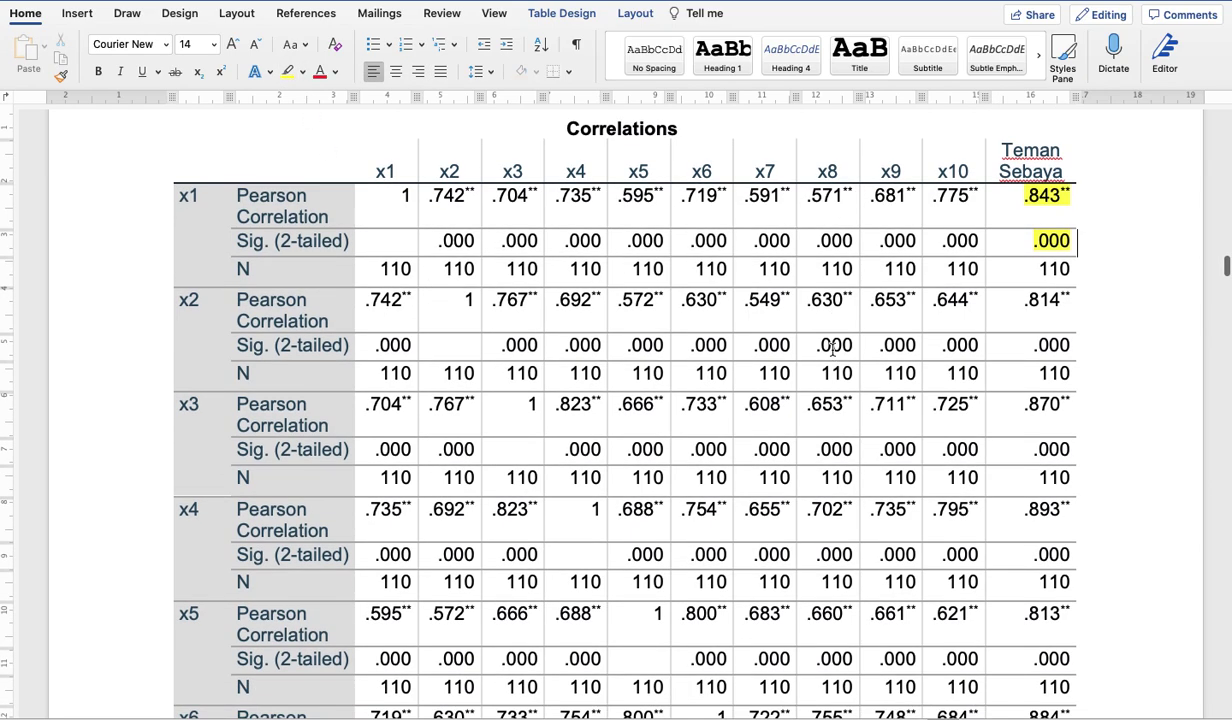
pyautogui.scroll(-8, 832, 347)
pyautogui.scroll(-2, 831, 346)
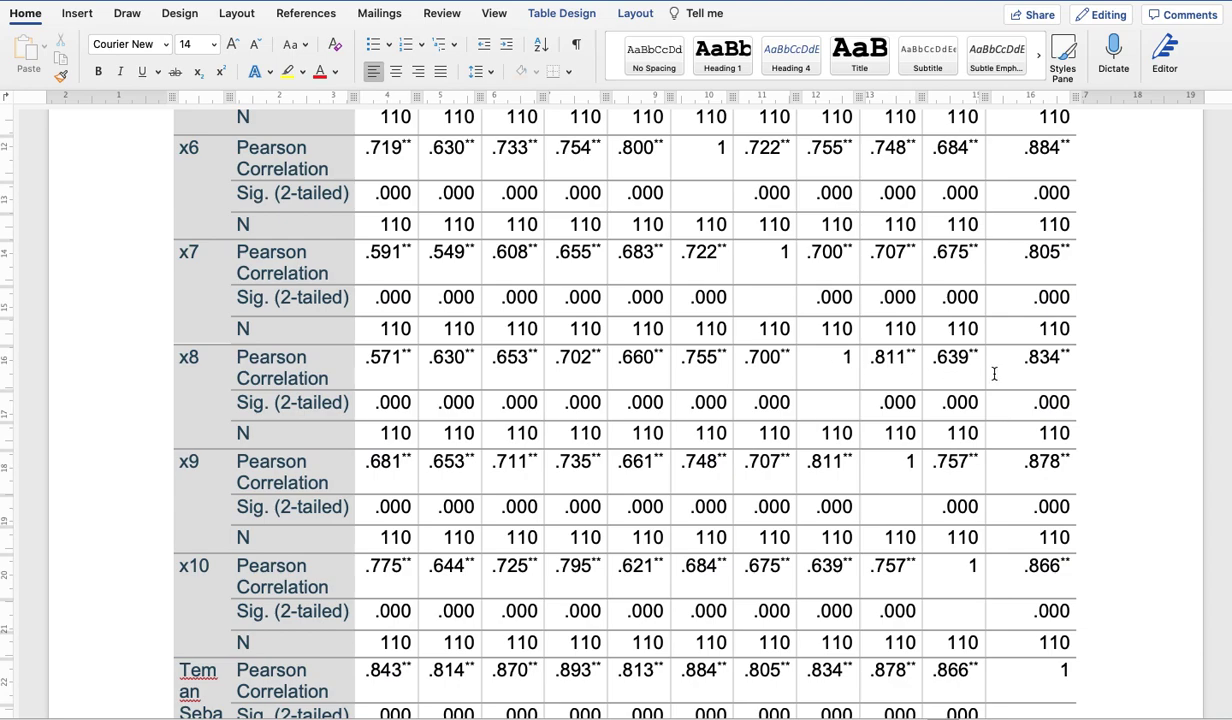
pyautogui.moveTo(1013, 359); pyautogui.dragTo(1077, 365)
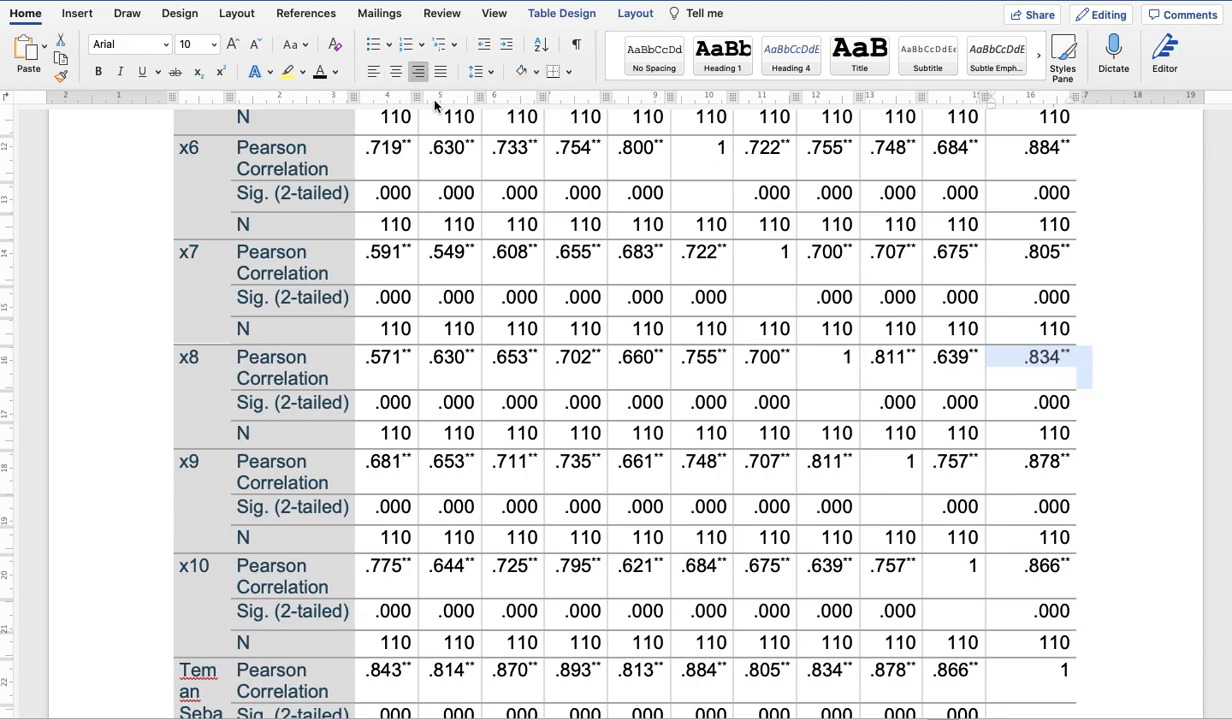
pyautogui.click(287, 71)
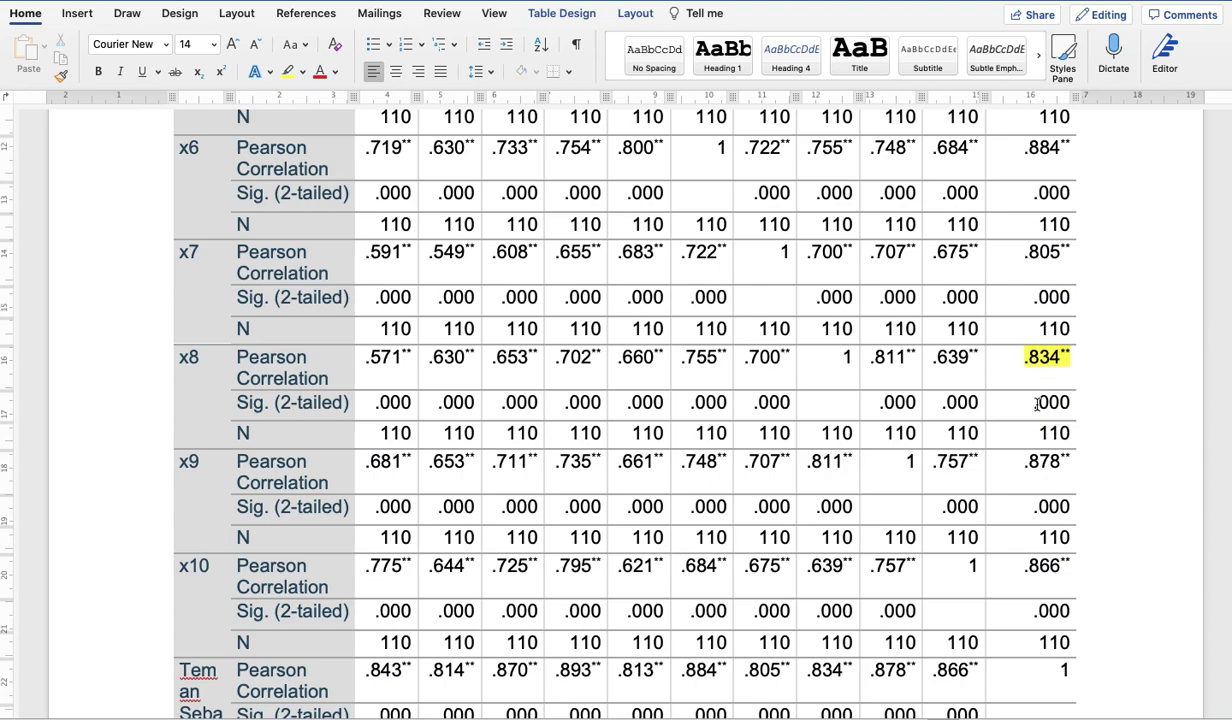
pyautogui.moveTo(1027, 407); pyautogui.dragTo(1067, 407)
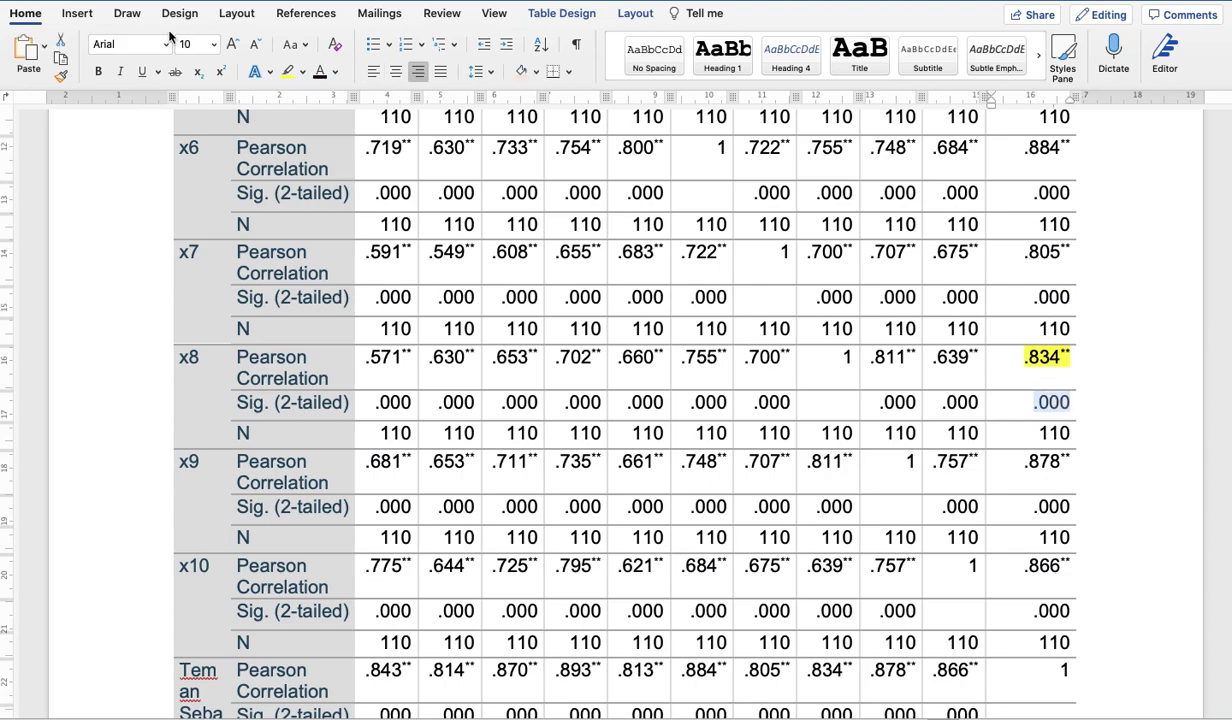
pyautogui.click(287, 71)
# Highlight x10's Pearson Correlation and Sig. (2-tailed) values in the Teman Sebaya column in yellow
pyautogui.scroll(-5, 322, 416)
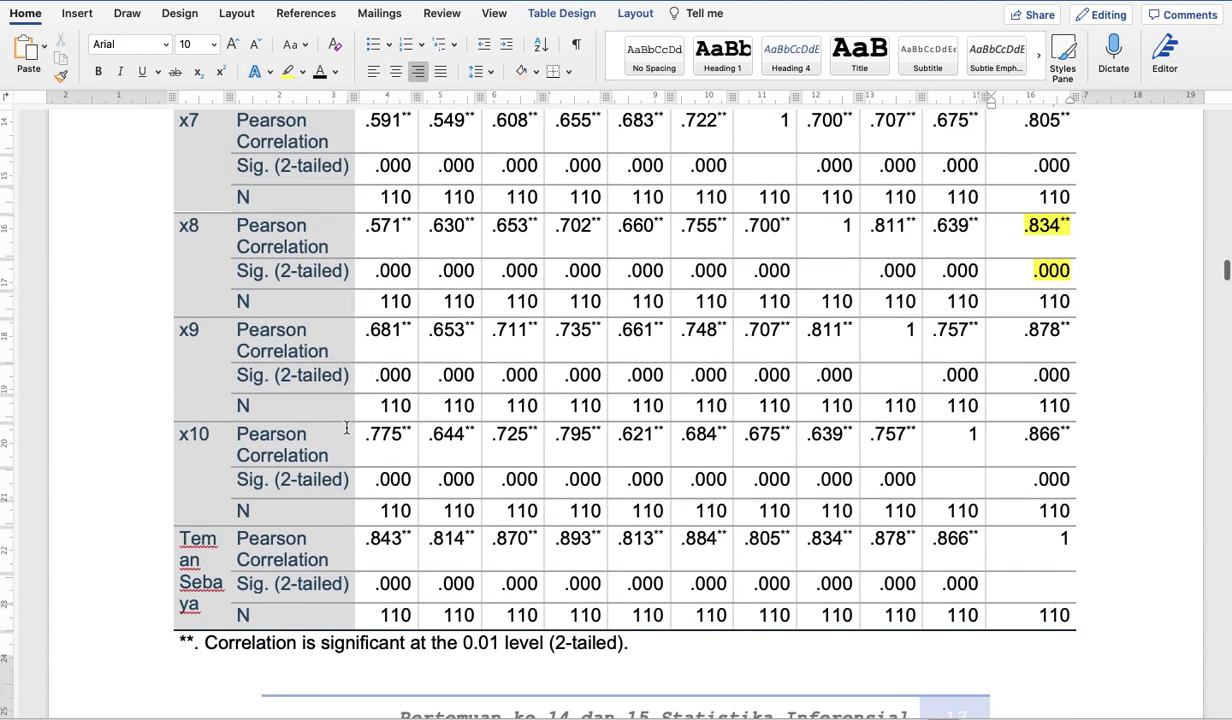
pyautogui.moveTo(999, 436); pyautogui.dragTo(1066, 438)
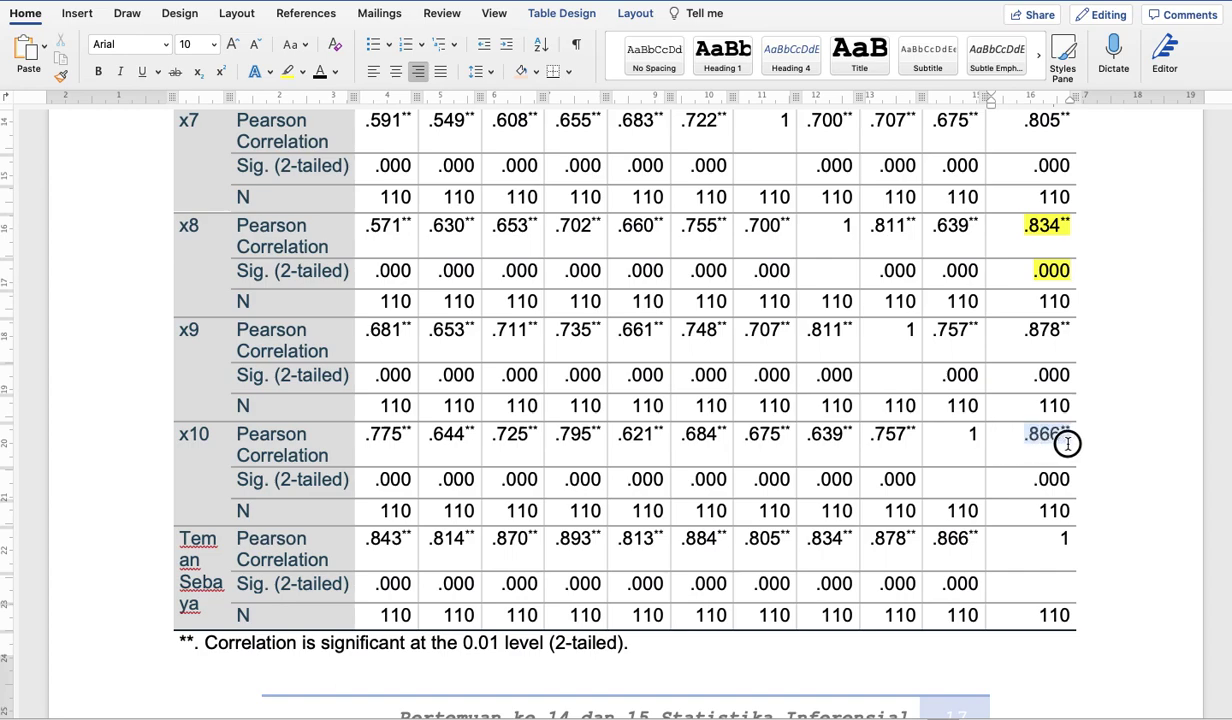
pyautogui.click(287, 76)
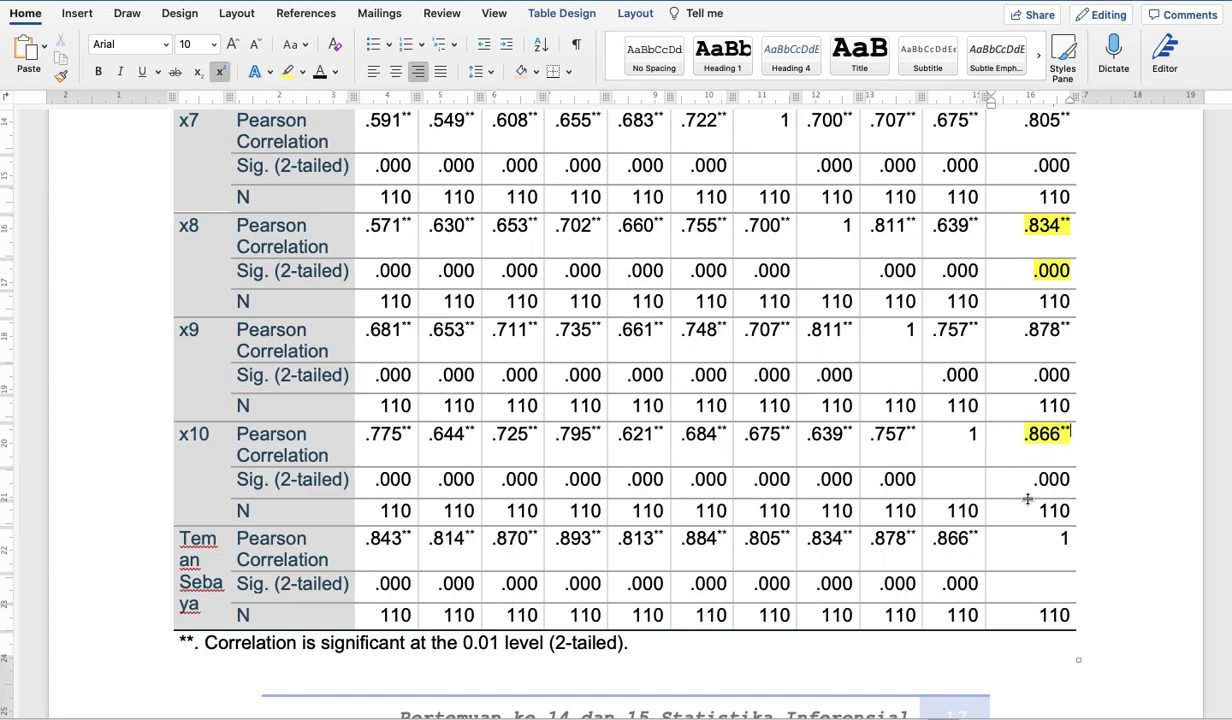
pyautogui.moveTo(995, 481); pyautogui.dragTo(1158, 487)
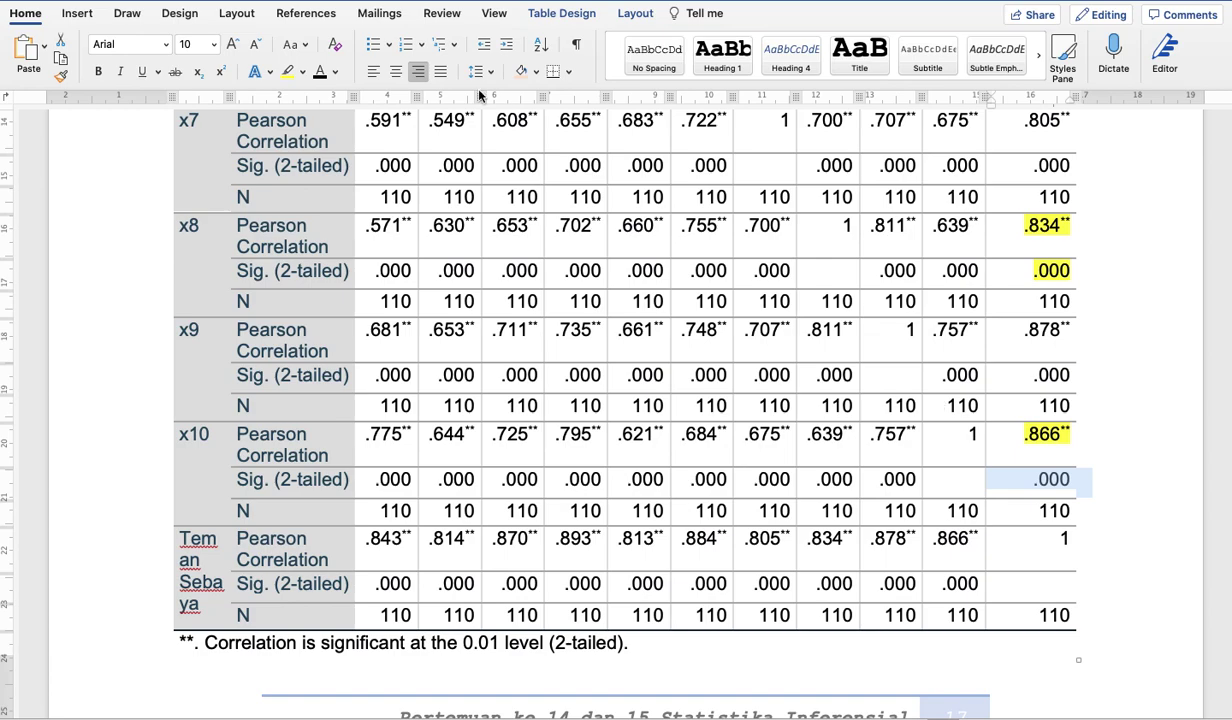
pyautogui.click(289, 76)
# Go back to the y-item Correlations table and examine y1's Pearson Correlation and Sig. (2-tailed) values in the Pembelian Impulsif column
pyautogui.scroll(-15, 674, 472)
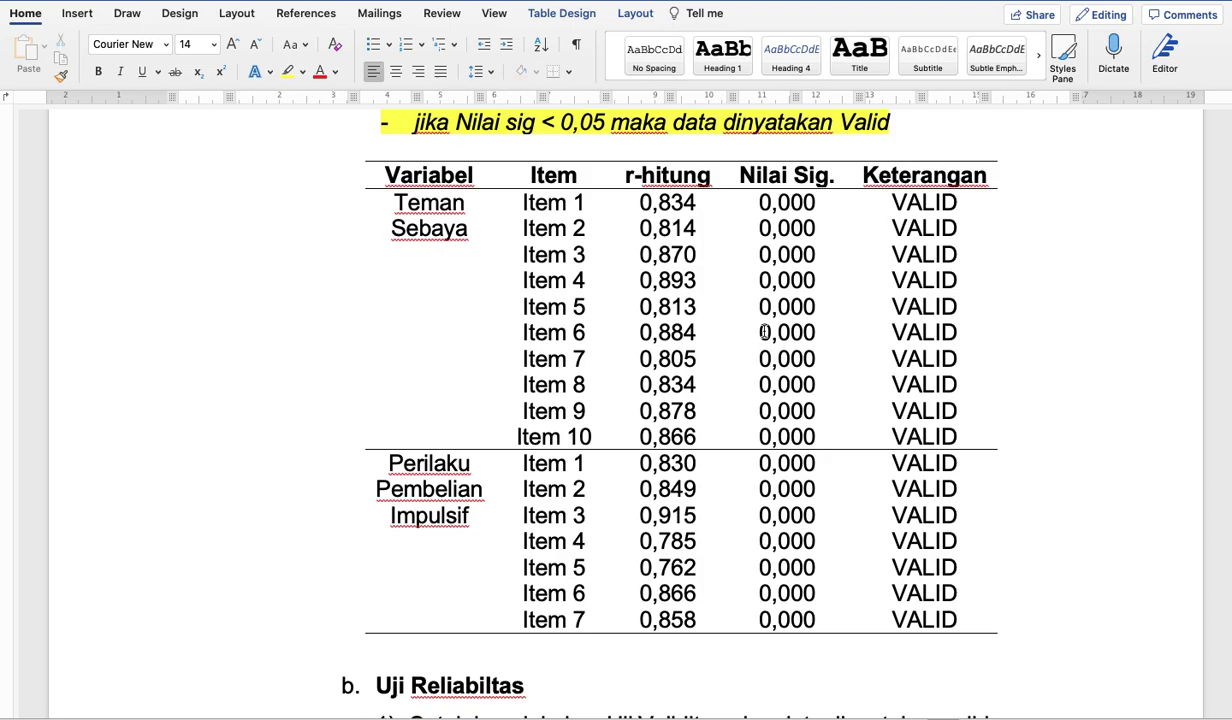
pyautogui.scroll(10, 777, 348)
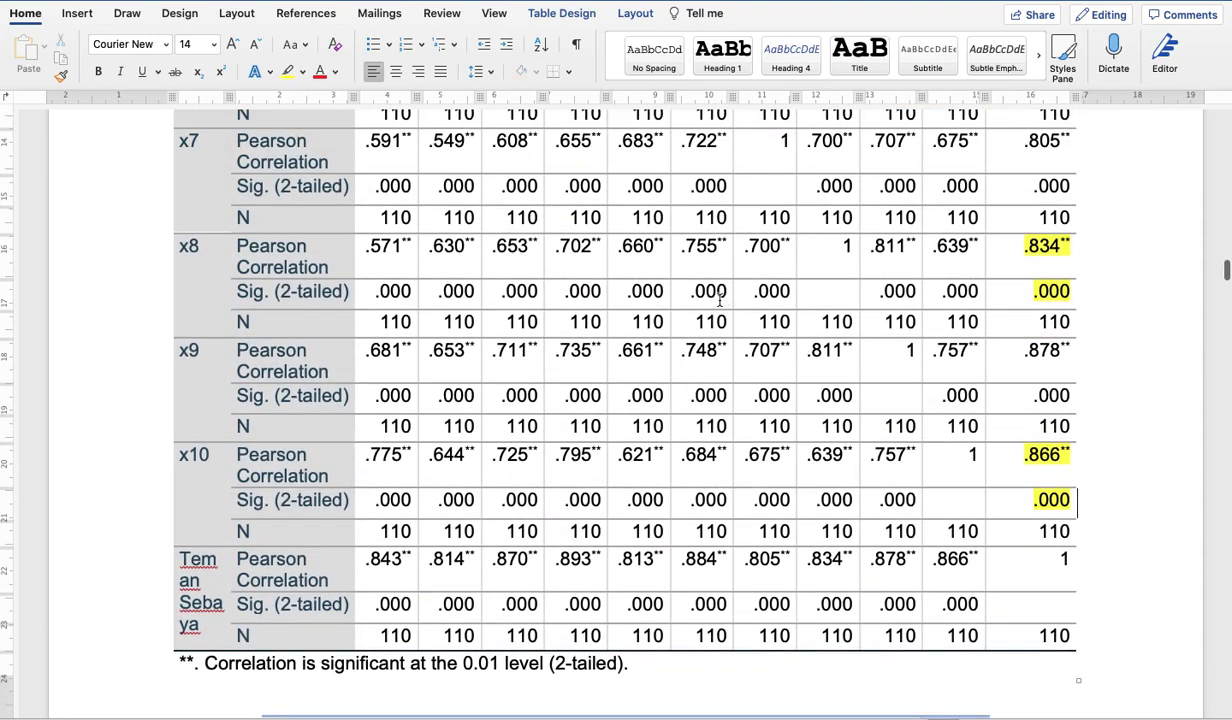
pyautogui.scroll(15, 720, 298)
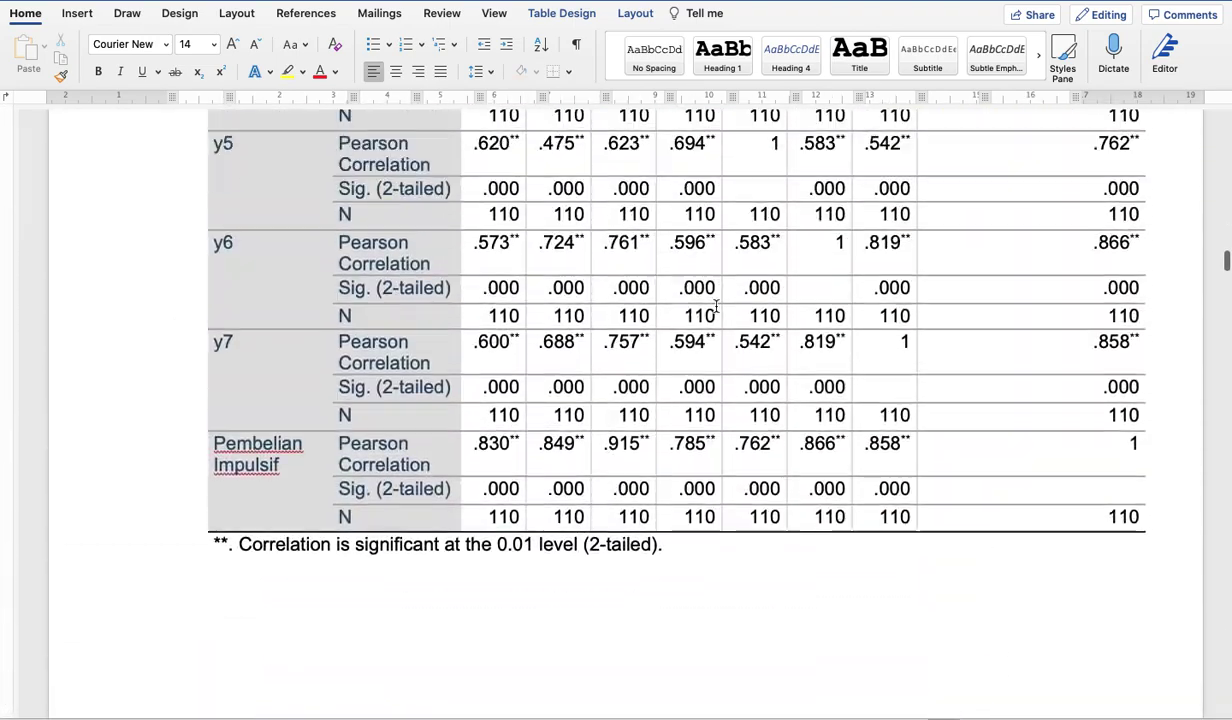
pyautogui.scroll(8, 716, 305)
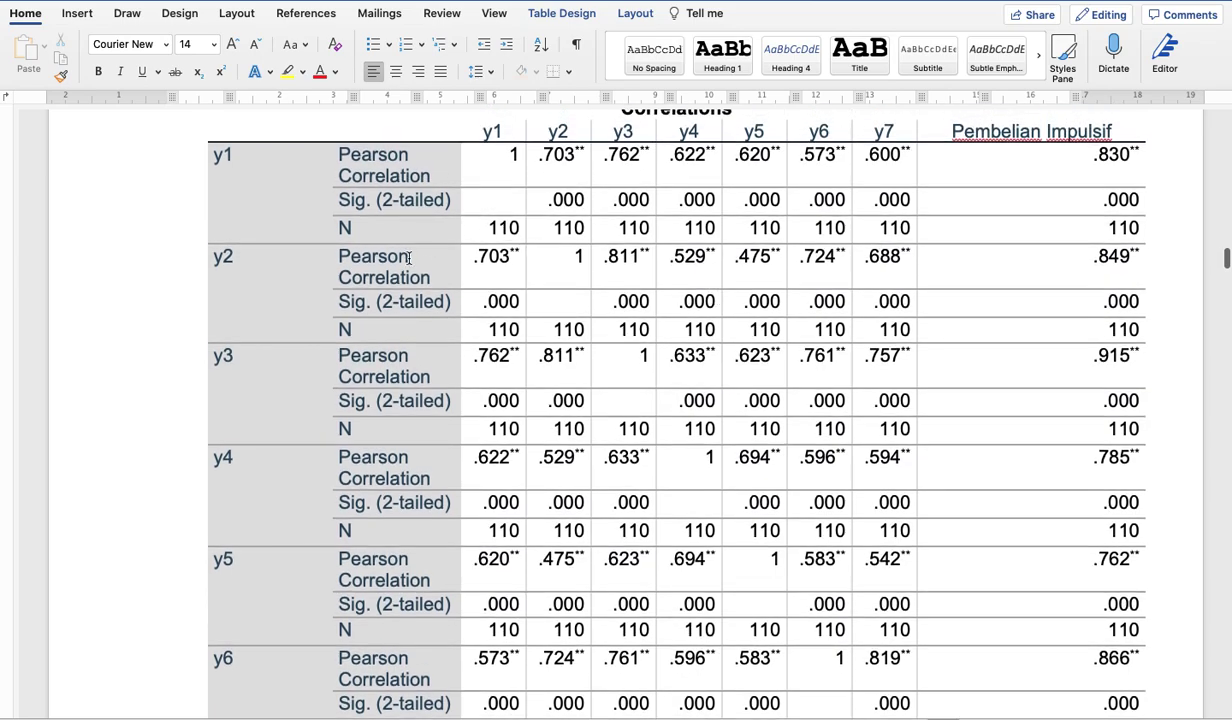
pyautogui.moveTo(1084, 255); pyautogui.dragTo(1121, 258)
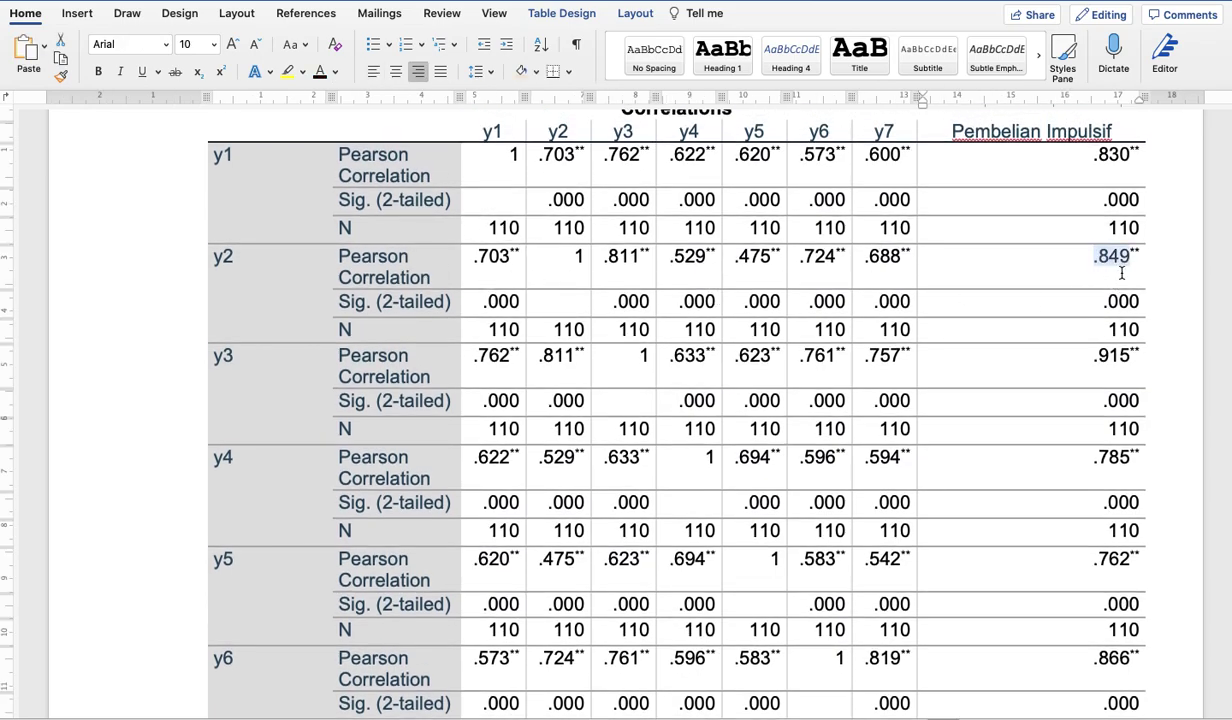
pyautogui.moveTo(1092, 155); pyautogui.dragTo(1135, 163)
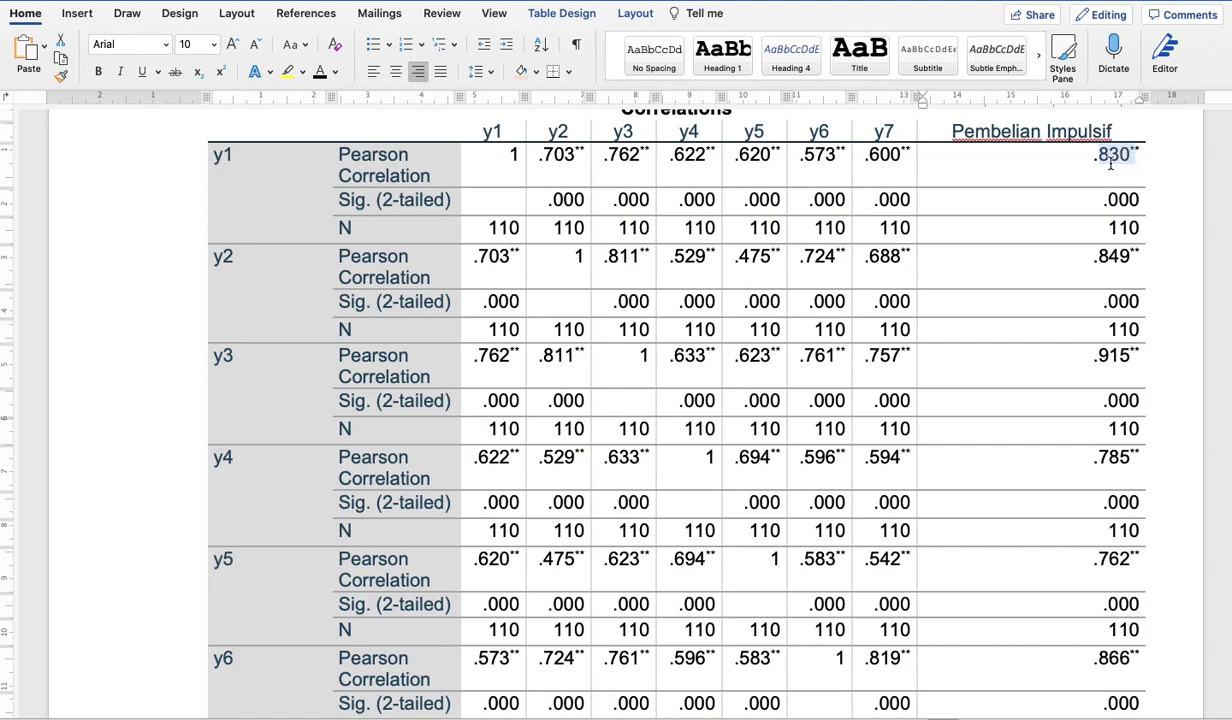
pyautogui.moveTo(1100, 204); pyautogui.dragTo(1141, 203)
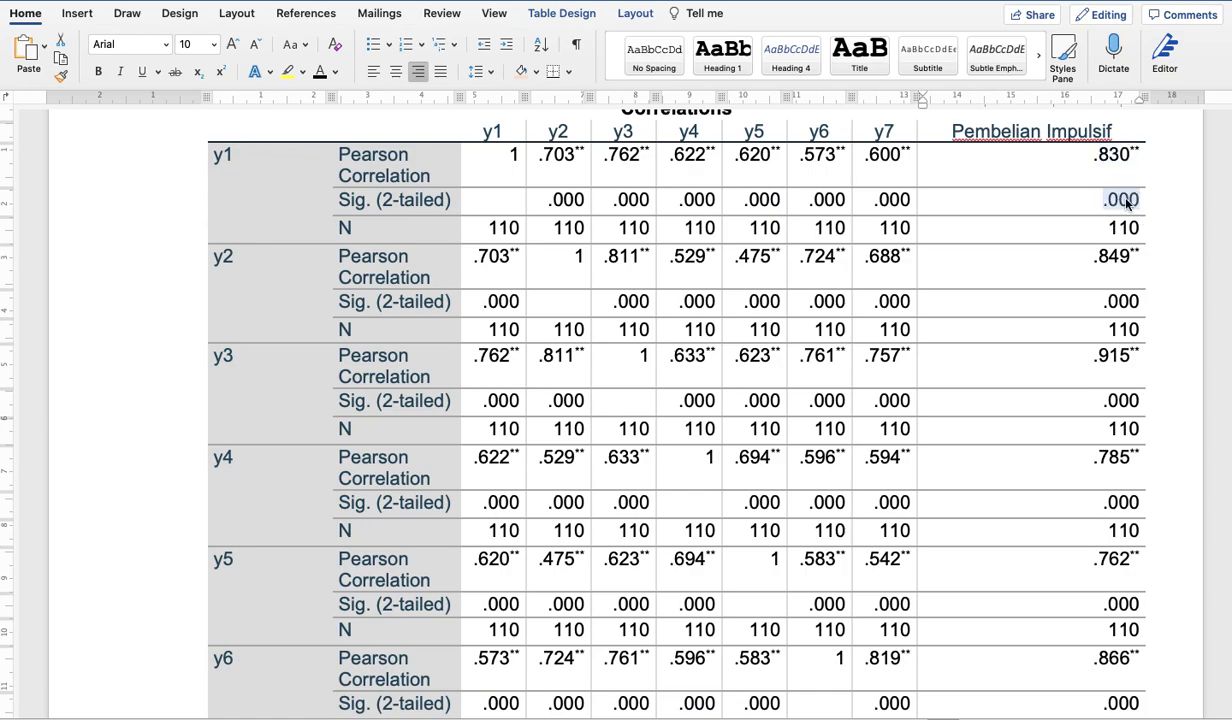
# Check the Tabel Ringkasan Hasil Uji Validitas, including its criteria and Keterangan column, against the x-item Correlations table
pyautogui.scroll(-10, 1138, 352)
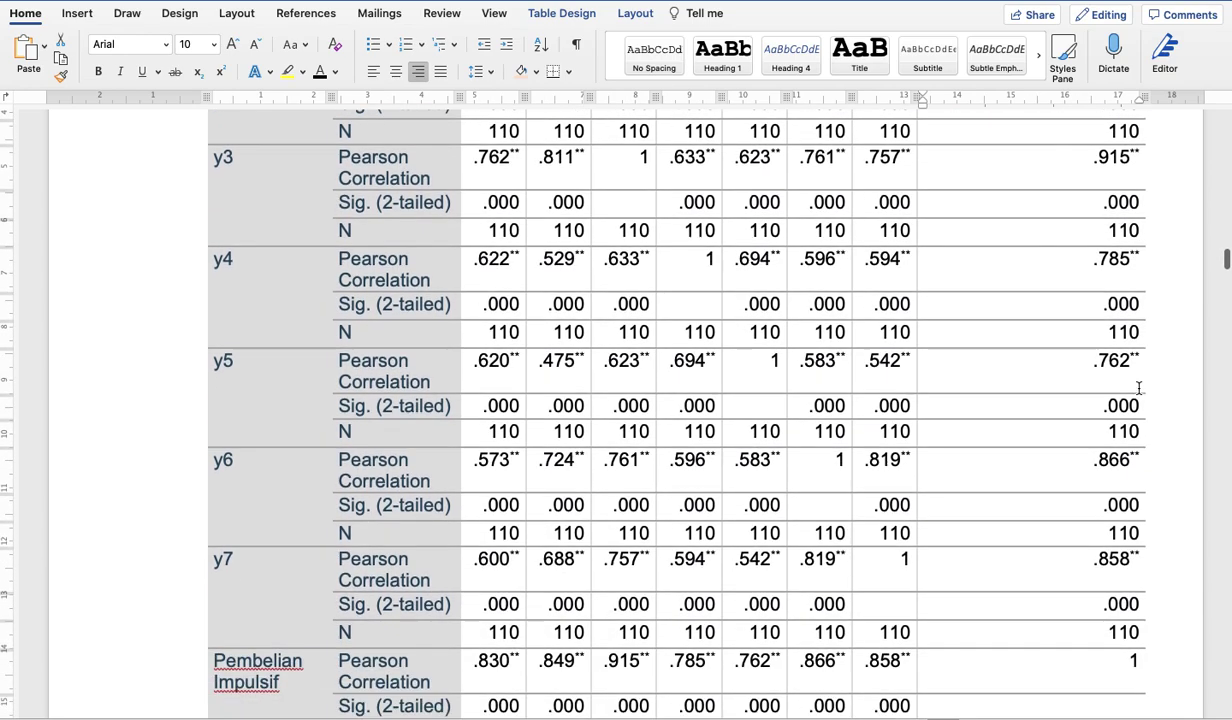
pyautogui.scroll(-15, 1138, 388)
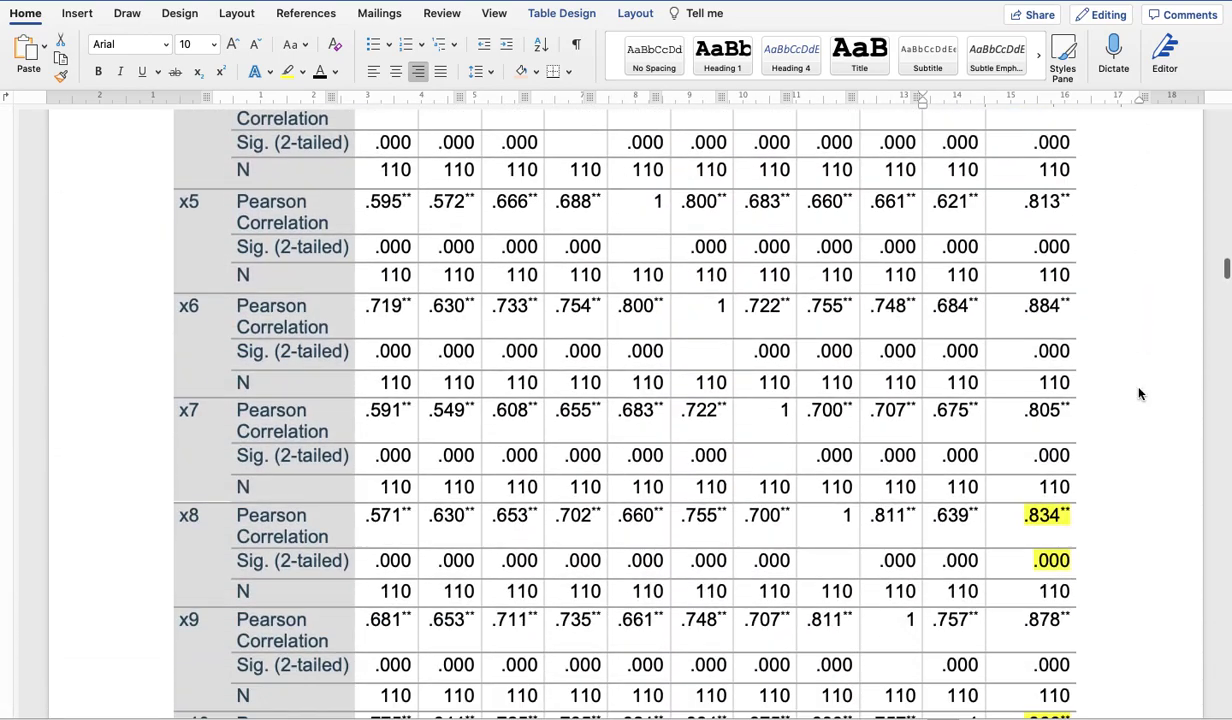
pyautogui.scroll(-15, 1138, 390)
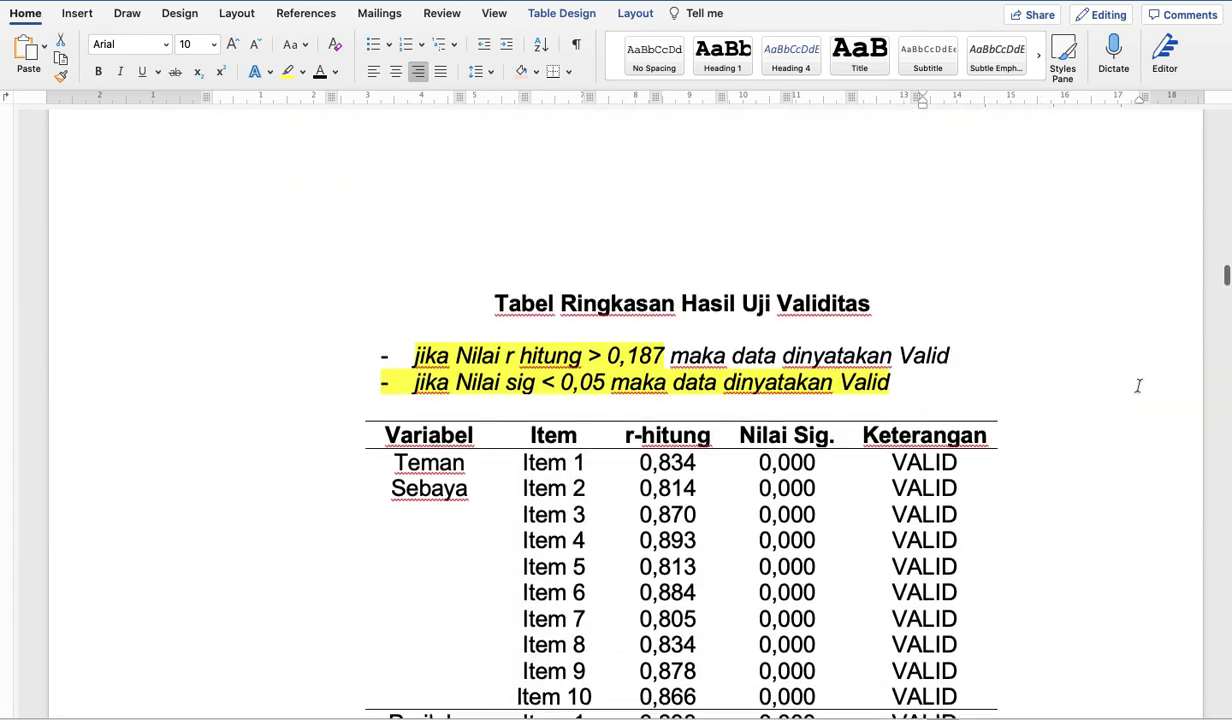
pyautogui.scroll(2, 1138, 386)
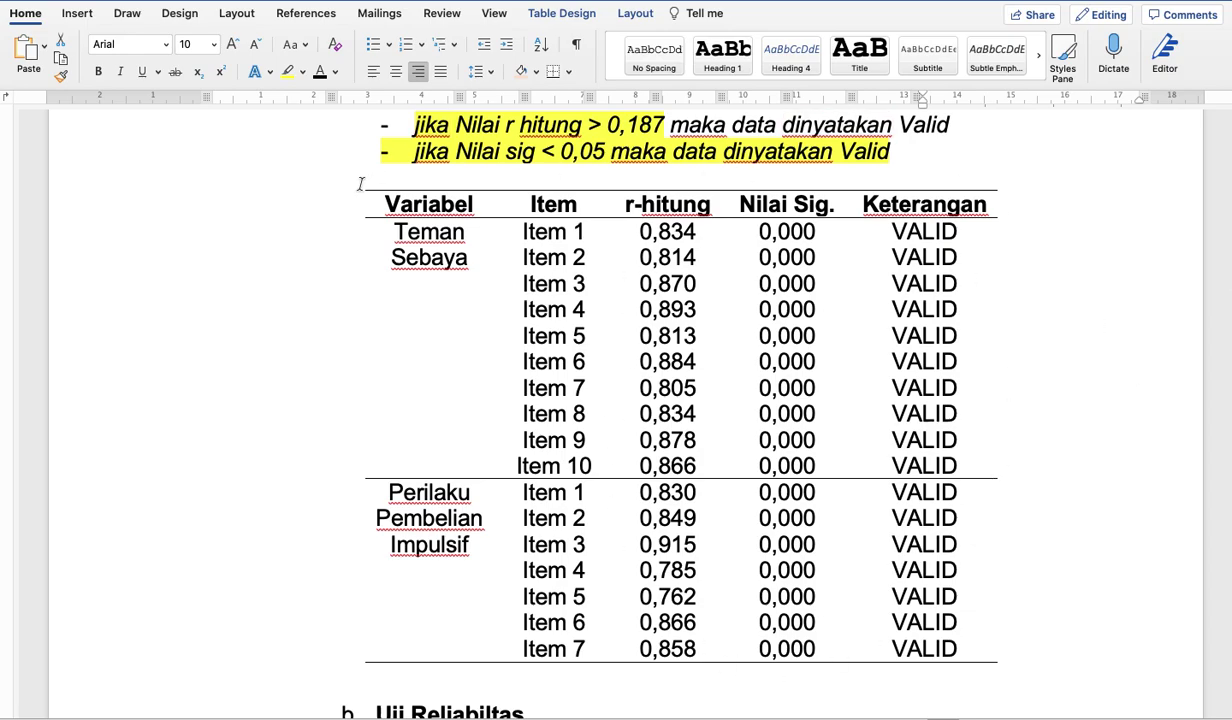
pyautogui.scroll(2, 385, 210)
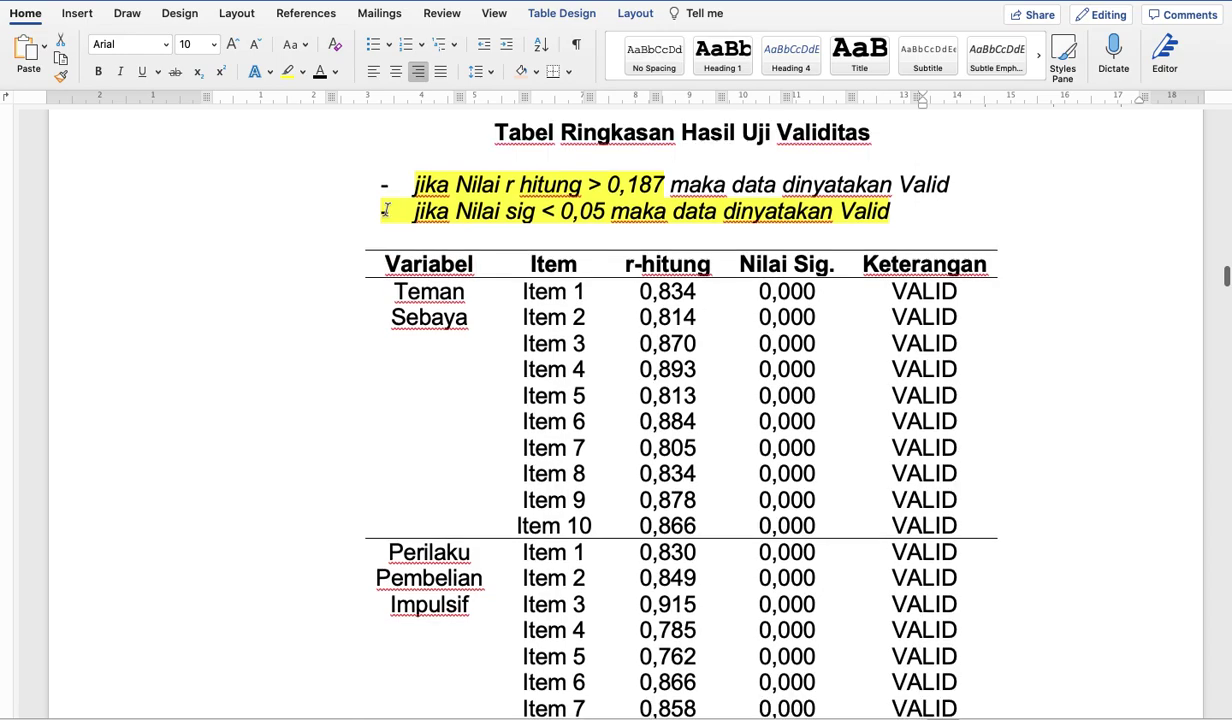
pyautogui.scroll(-2, 385, 210)
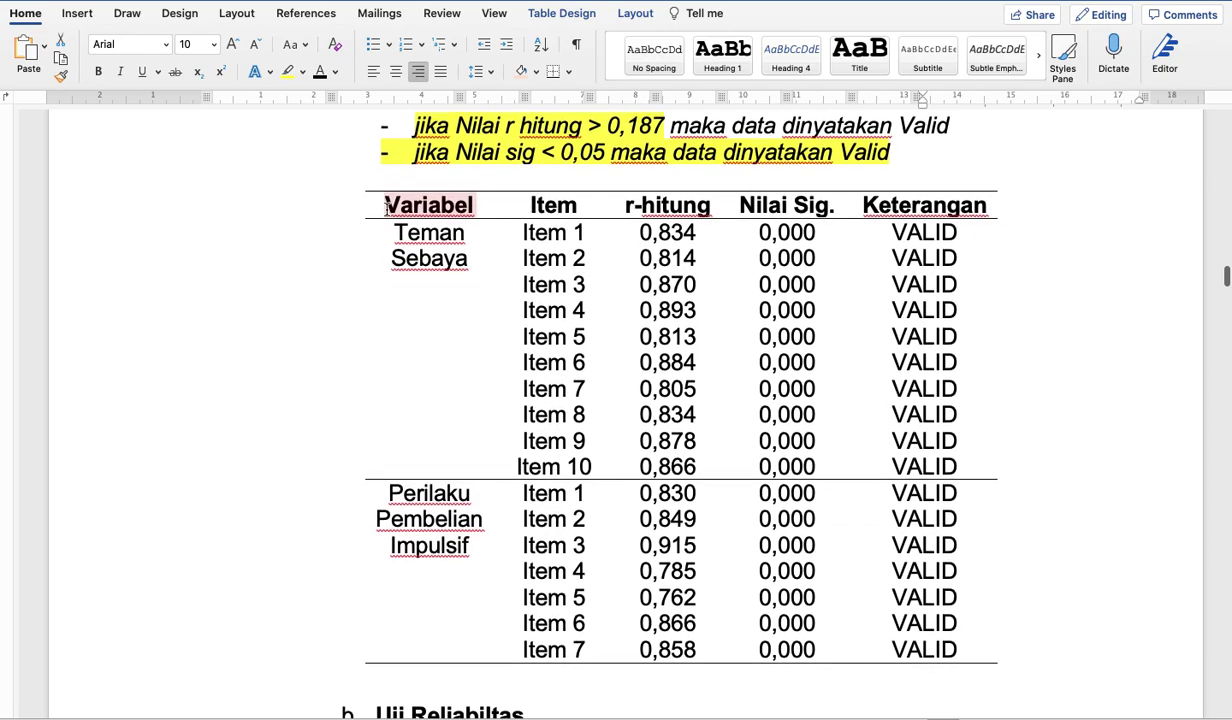
pyautogui.click(951, 270)
pyautogui.scroll(15, 776, 494)
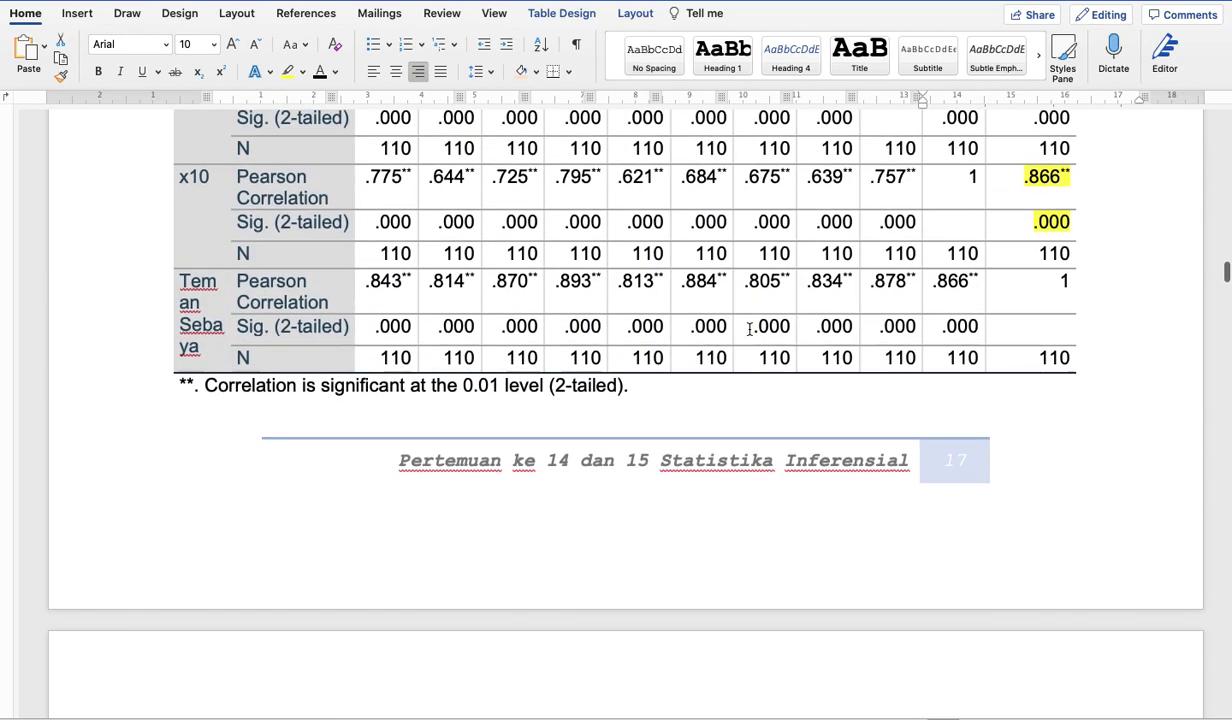
pyautogui.scroll(10, 749, 329)
pyautogui.scroll(-10, 749, 329)
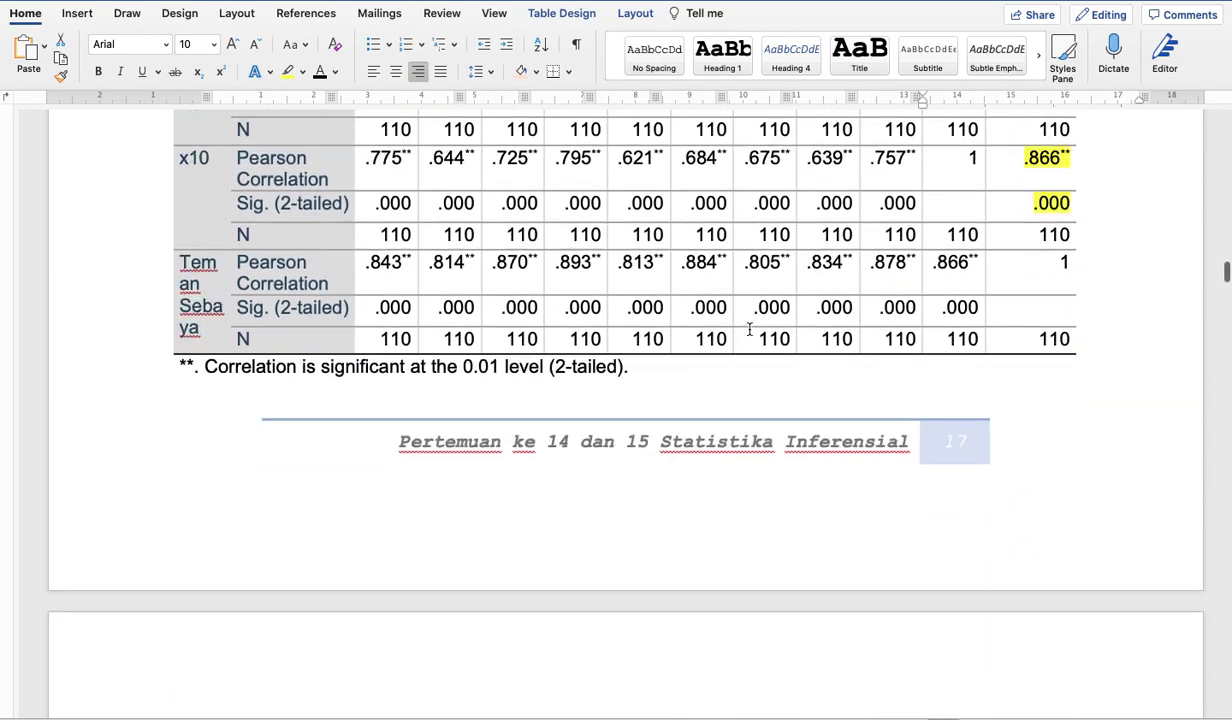
# Read the Uji Reliabilitas section of the document for the analysis procedure and the example Reliability Statistics output
pyautogui.scroll(-15, 749, 329)
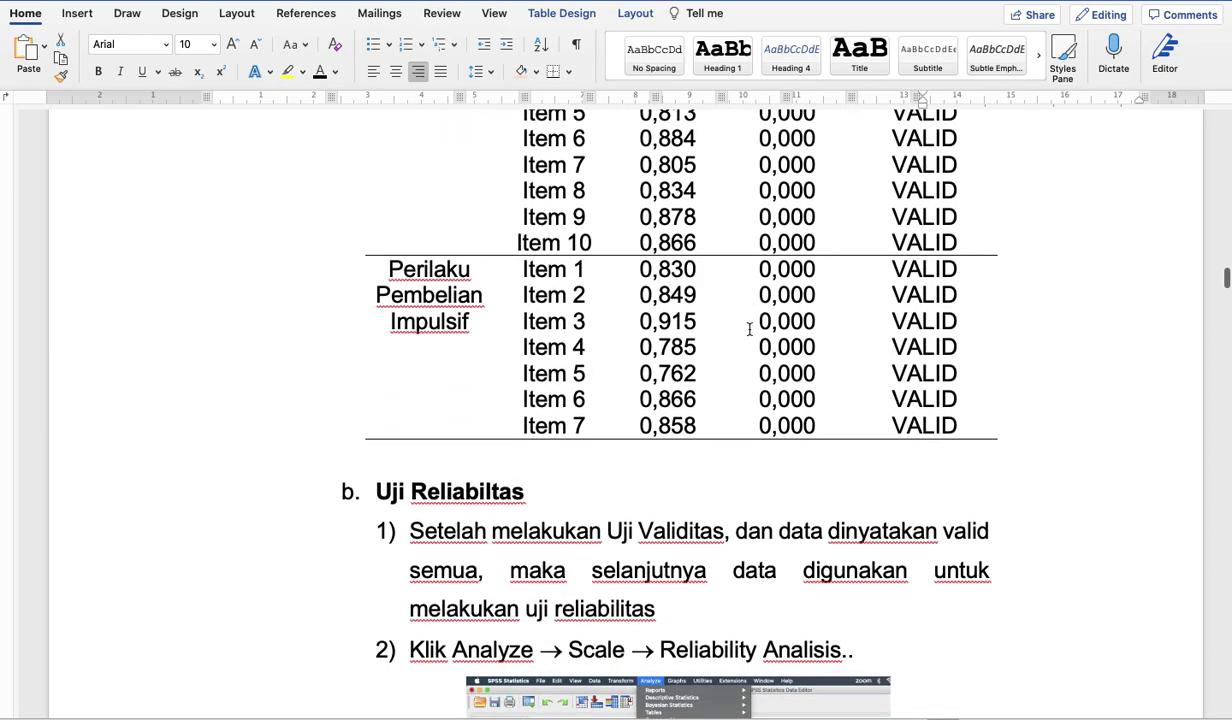
pyautogui.scroll(-5, 749, 329)
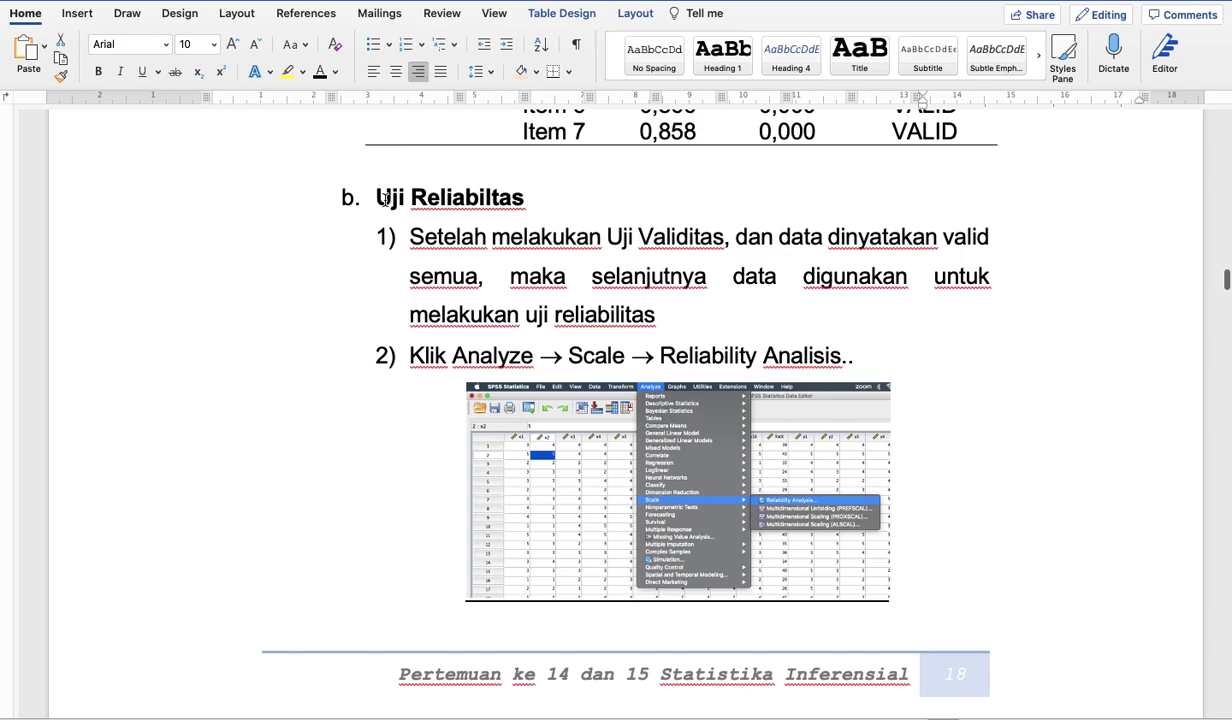
pyautogui.scroll(-20, 600, 213)
pyautogui.scroll(-6, 600, 214)
pyautogui.scroll(15, 600, 214)
# Switch to the SPSS Data Editor and open the Reliability Analysis dialog
pyautogui.hotkey('ctrl', 'Up')
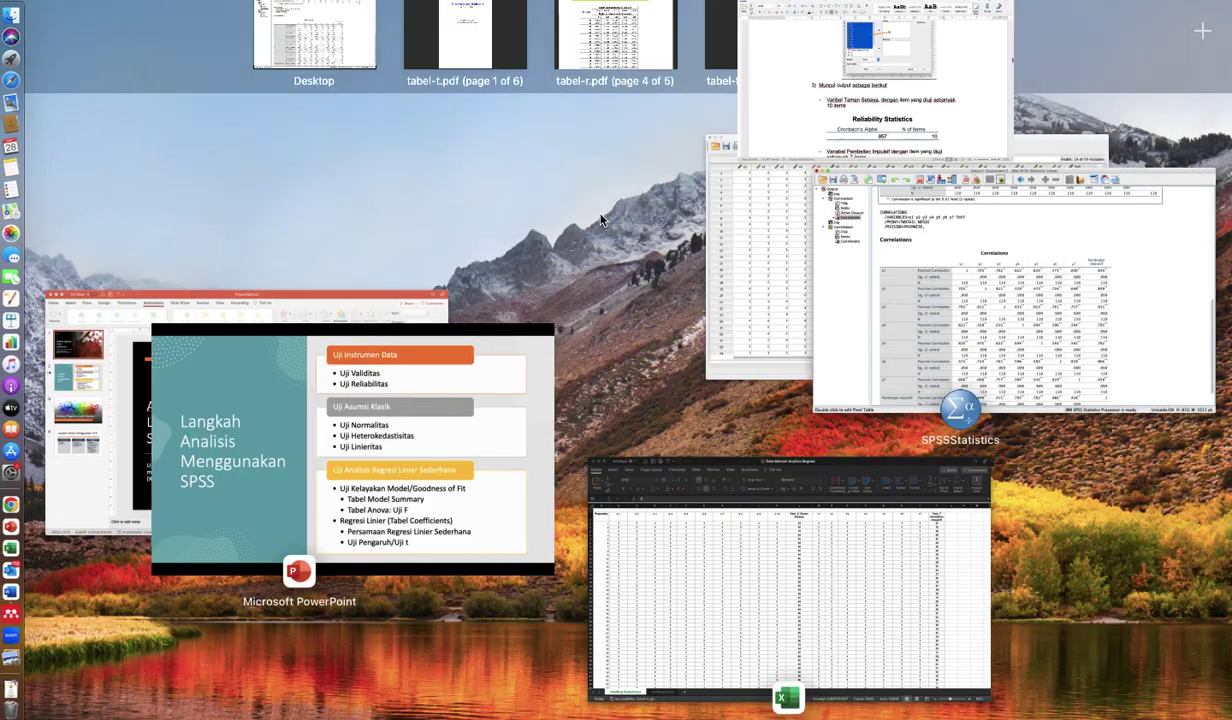
pyautogui.click(768, 270)
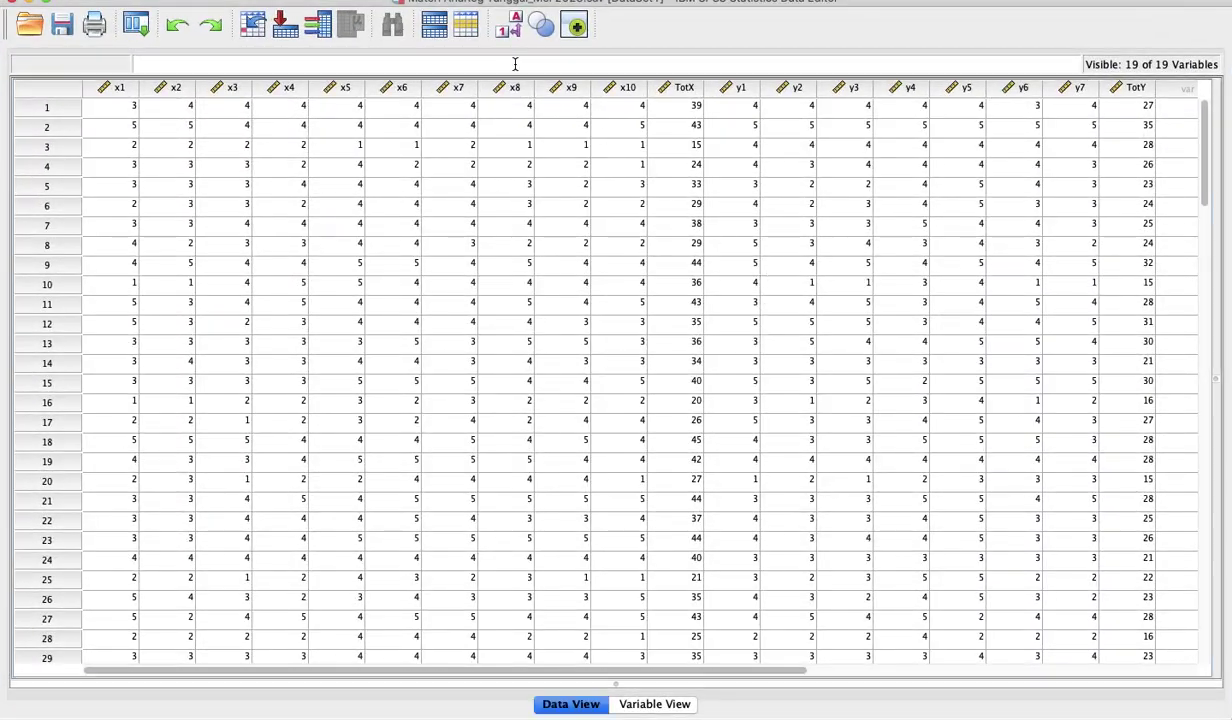
pyautogui.click(400, 0)
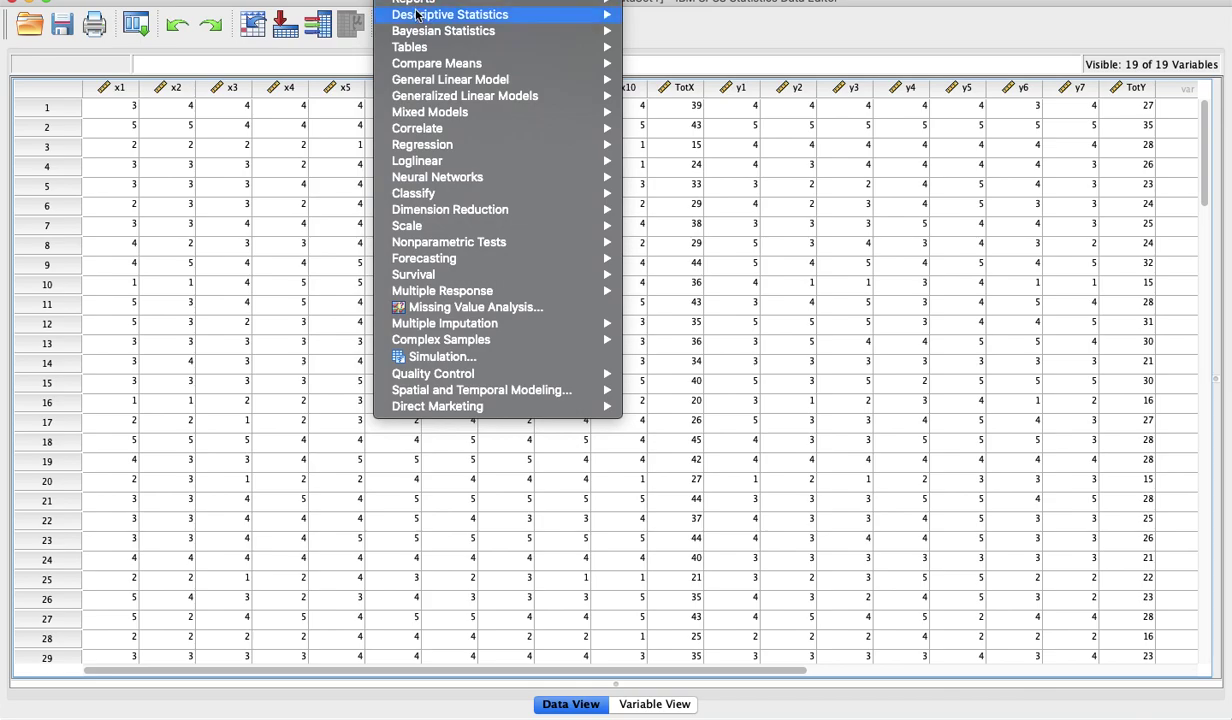
pyautogui.moveTo(420, 230)
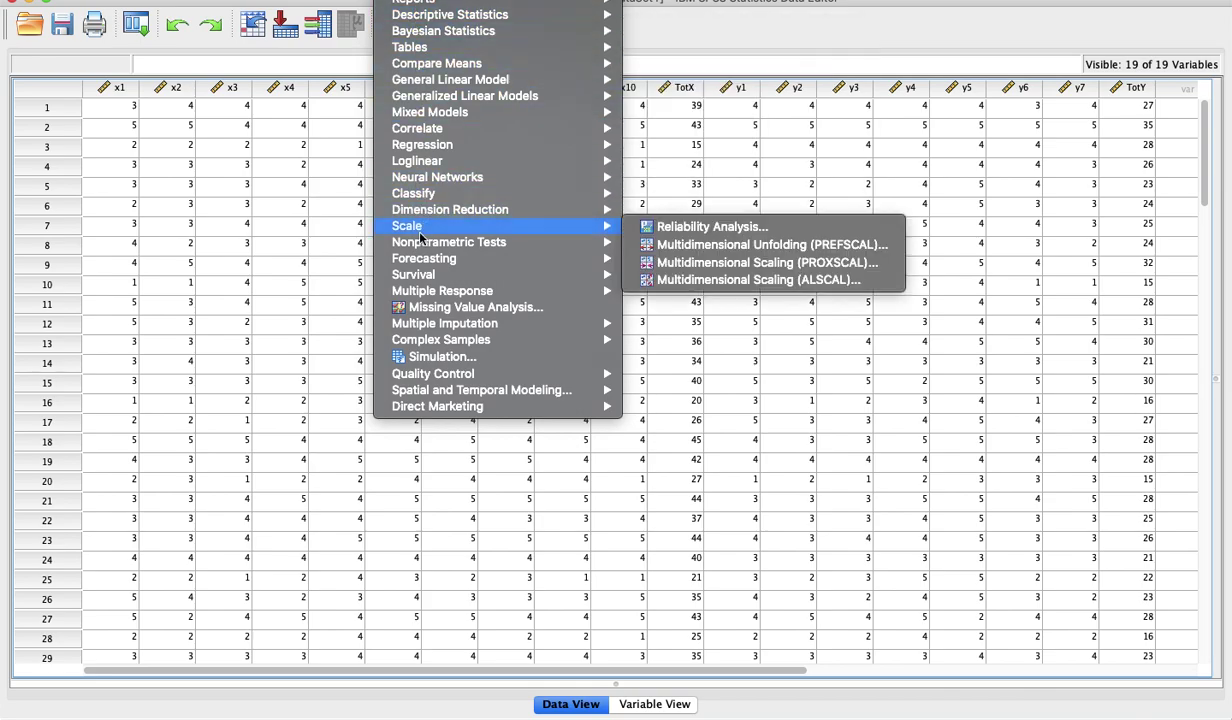
pyautogui.click(658, 232)
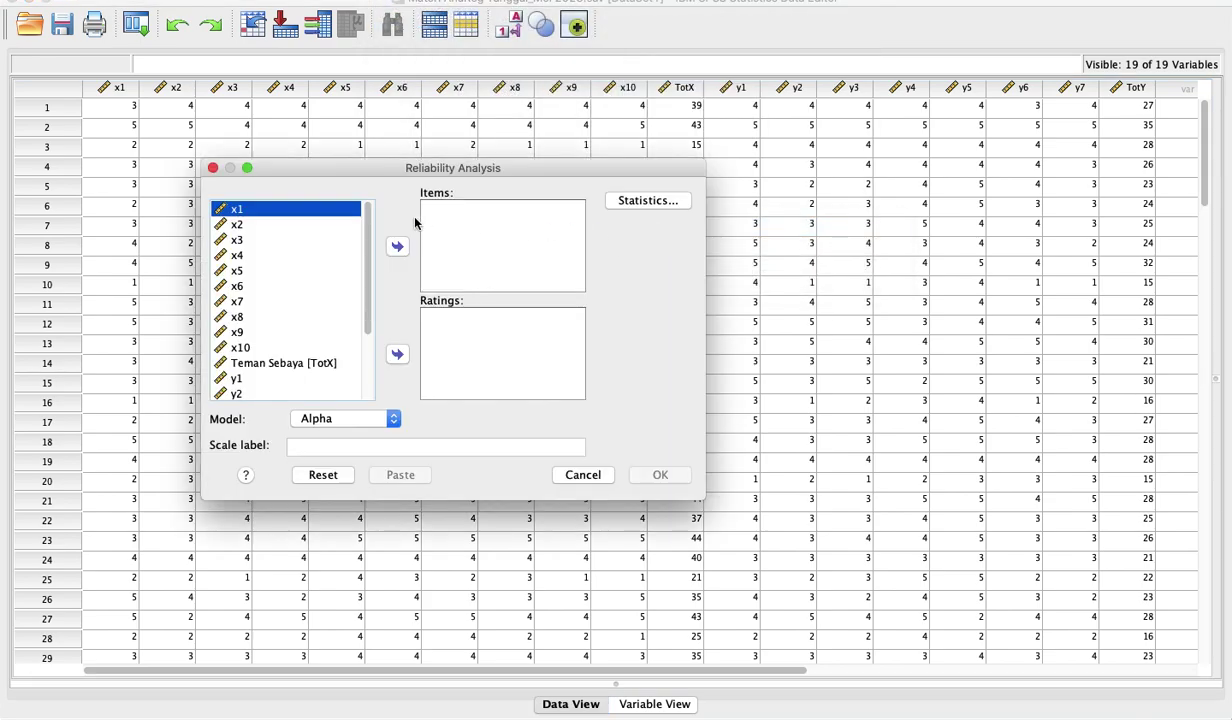
# Add x1 through x10 as the items and run the reliability analysis with the Alpha model
pyautogui.hotkey('shift', 'Down')
pyautogui.hotkey('shift', 'Down')
pyautogui.hotkey('shift', 'Down')
pyautogui.hotkey('shift', 'Down')
pyautogui.hotkey('shift', 'Down')
pyautogui.hotkey('shift', 'Down')
pyautogui.hotkey('shift', 'Down')
pyautogui.hotkey('shift', 'Down')
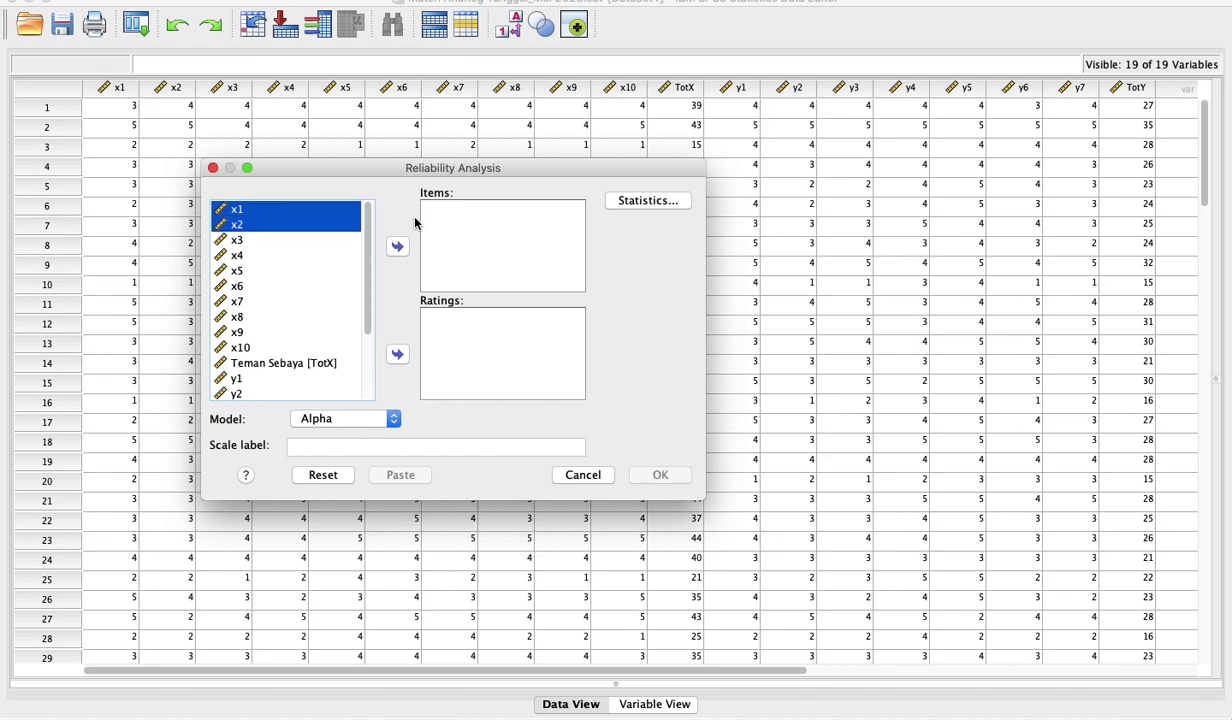
pyautogui.hotkey('shift', 'Down')
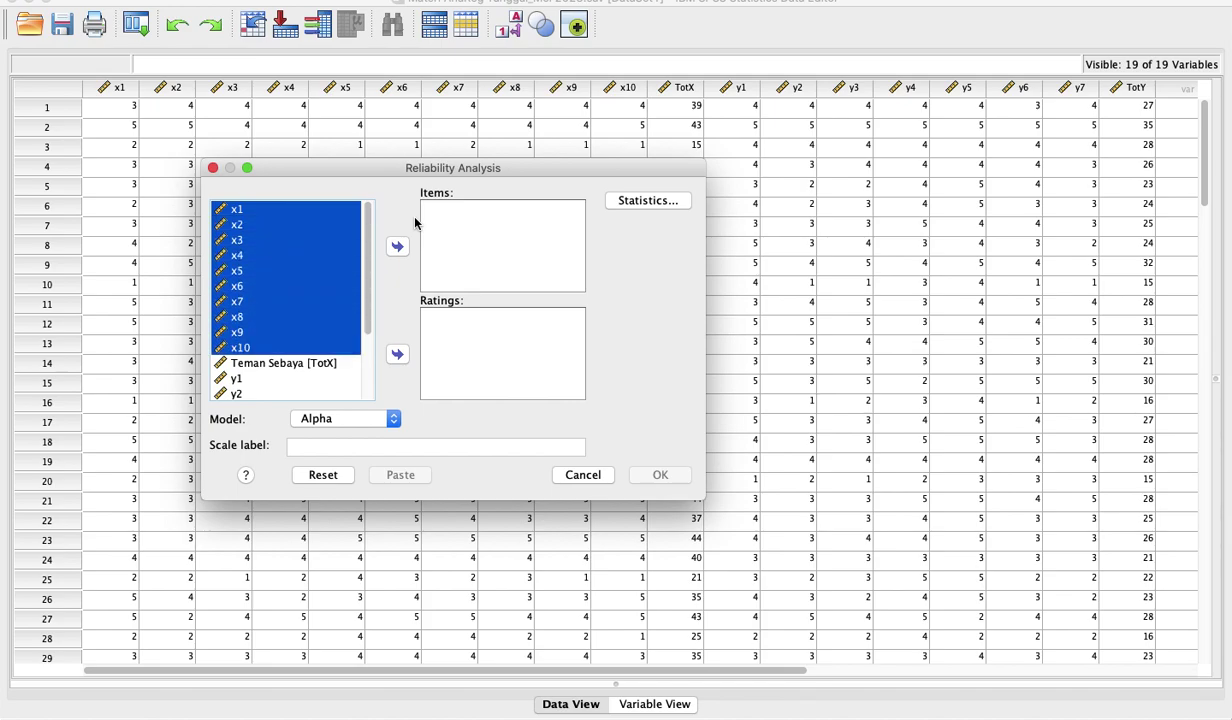
pyautogui.click(397, 246)
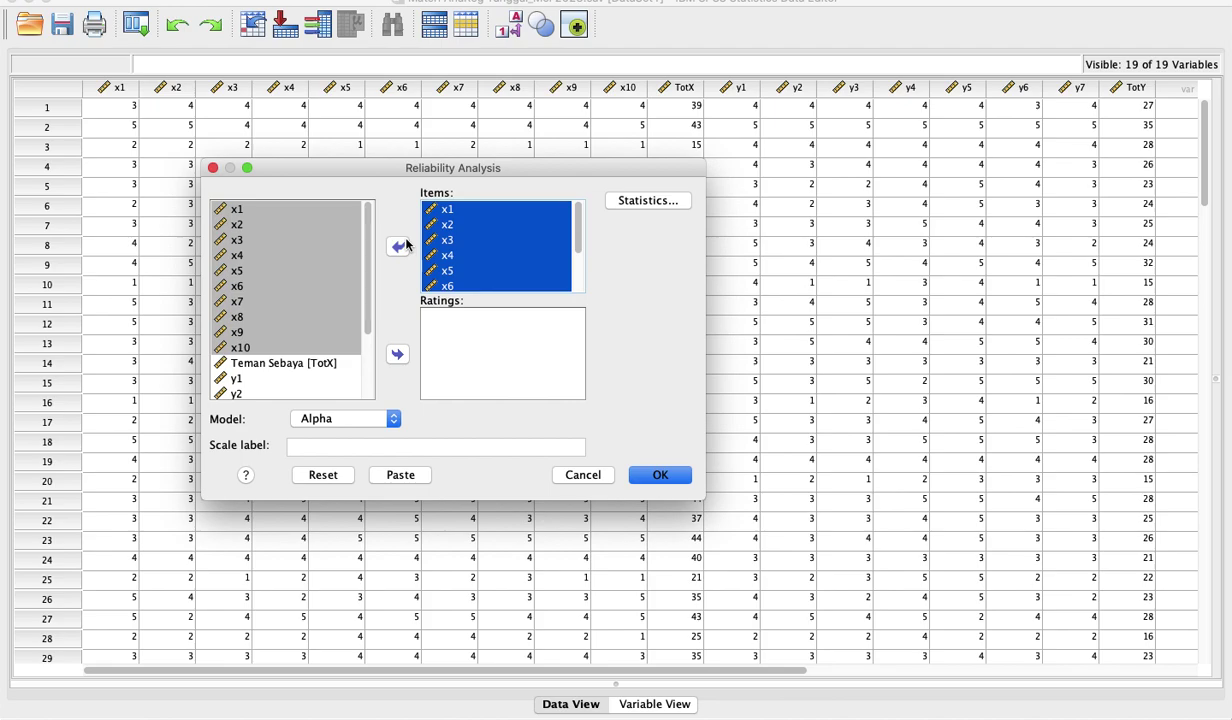
pyautogui.click(655, 474)
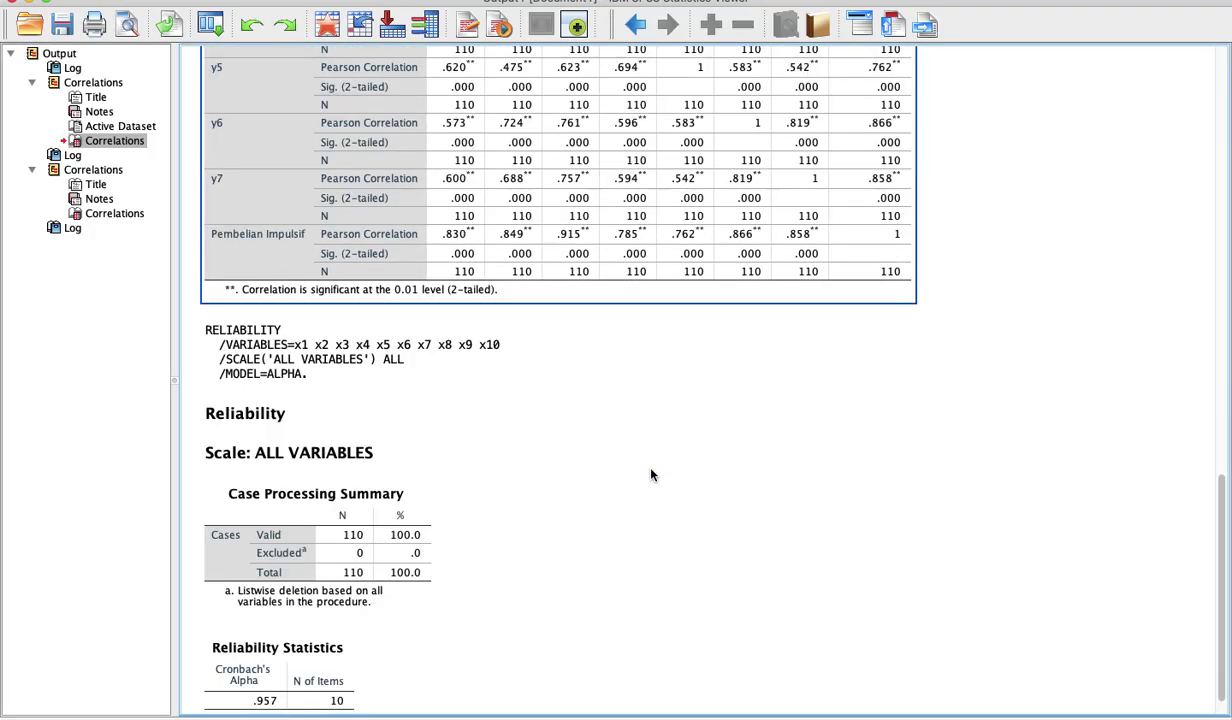
# Examine the Reliability Statistics table for the x items in the output
pyautogui.click(296, 565)
pyautogui.click(312, 641)
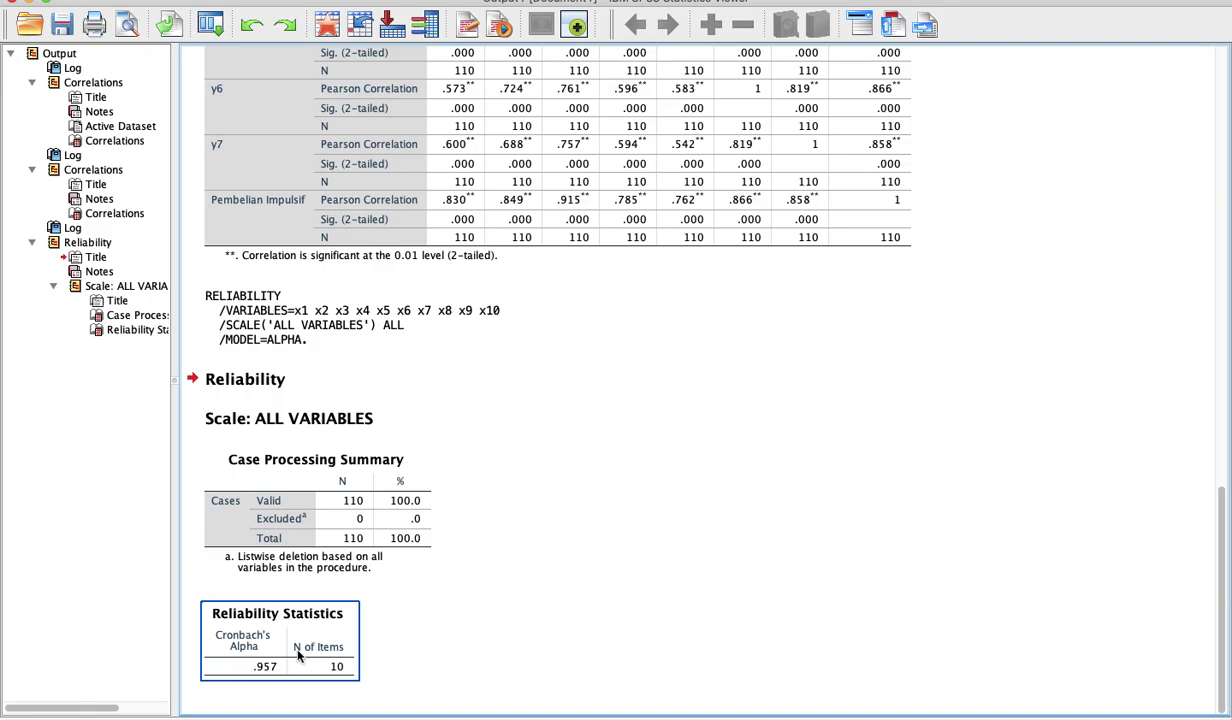
pyautogui.click(560, 438)
# Switch to the SPSS Data Editor, reopen the Reliability Analysis dialog and reset it to clear the x items
pyautogui.hotkey('ctrl', 'Up')
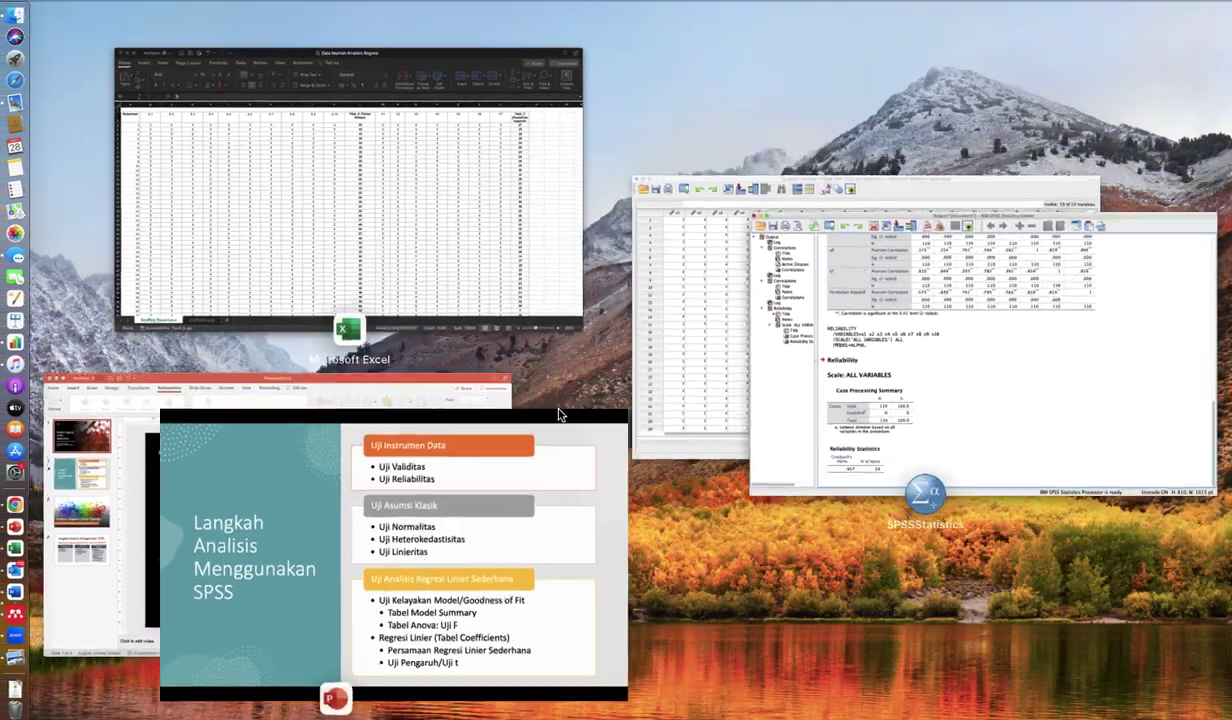
pyautogui.click(684, 319)
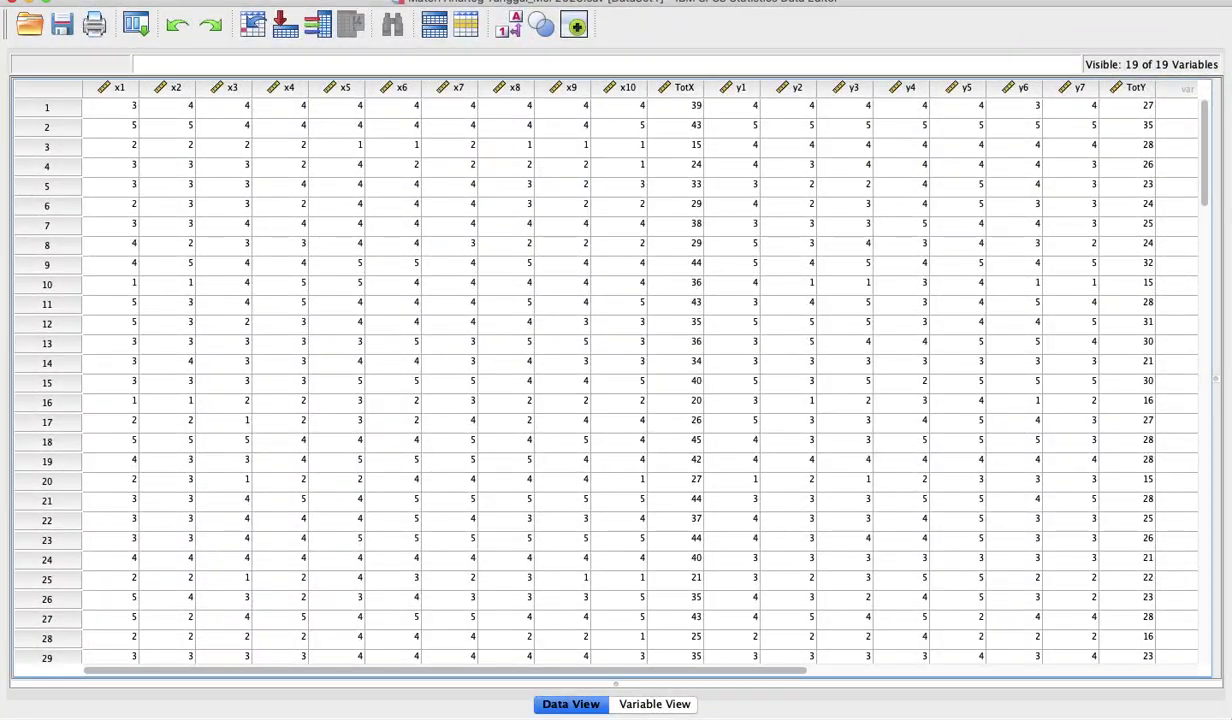
pyautogui.click(428, 2)
pyautogui.moveTo(420, 226)
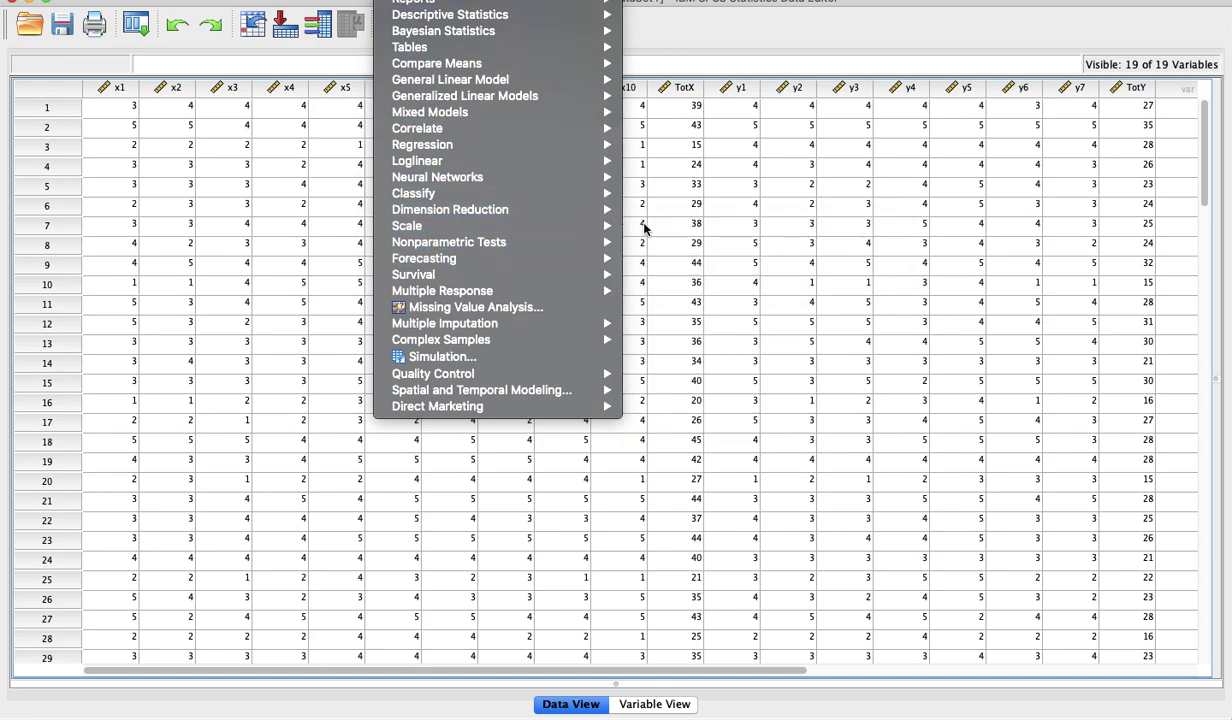
pyautogui.click(658, 230)
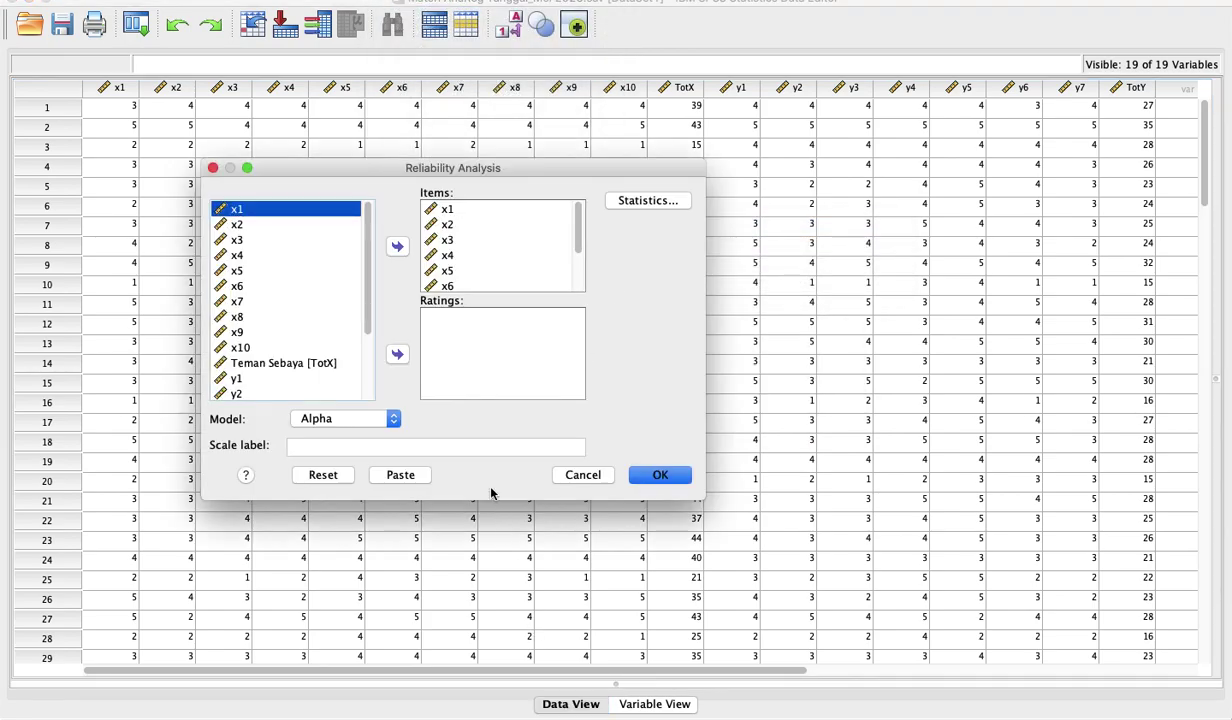
pyautogui.click(323, 475)
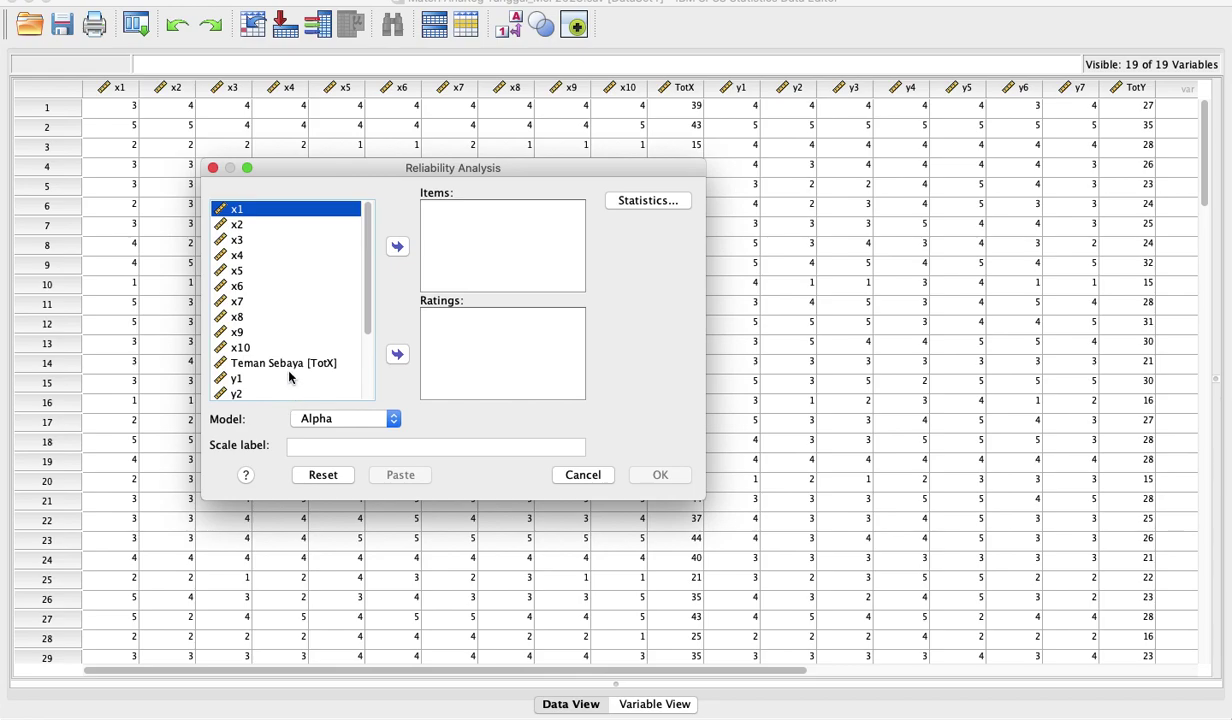
# Add y1 through y7 as the items and run the reliability analysis with the Alpha model
pyautogui.click(290, 378)
pyautogui.hotkey('shift', 'Down')
pyautogui.hotkey('shift', 'Down')
pyautogui.hotkey('shift', 'Down')
pyautogui.hotkey('shift', 'Down')
pyautogui.hotkey('shift', 'Down')
pyautogui.hotkey('shift', 'Down')
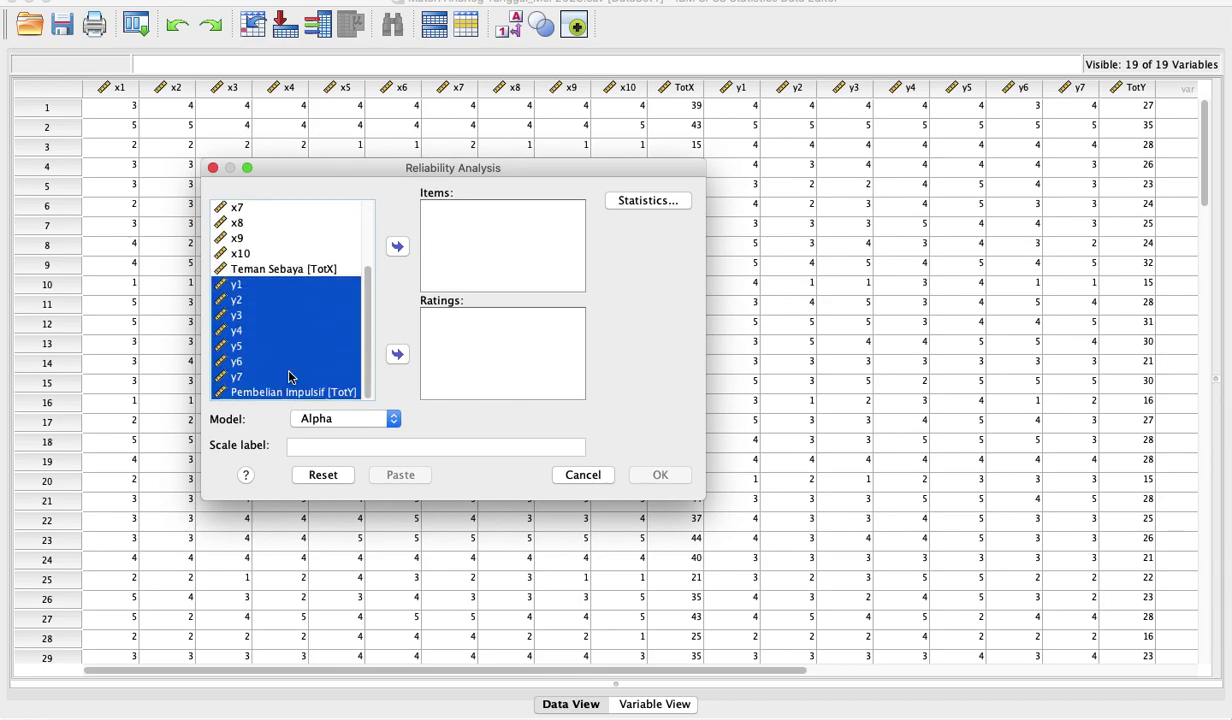
pyautogui.click(393, 245)
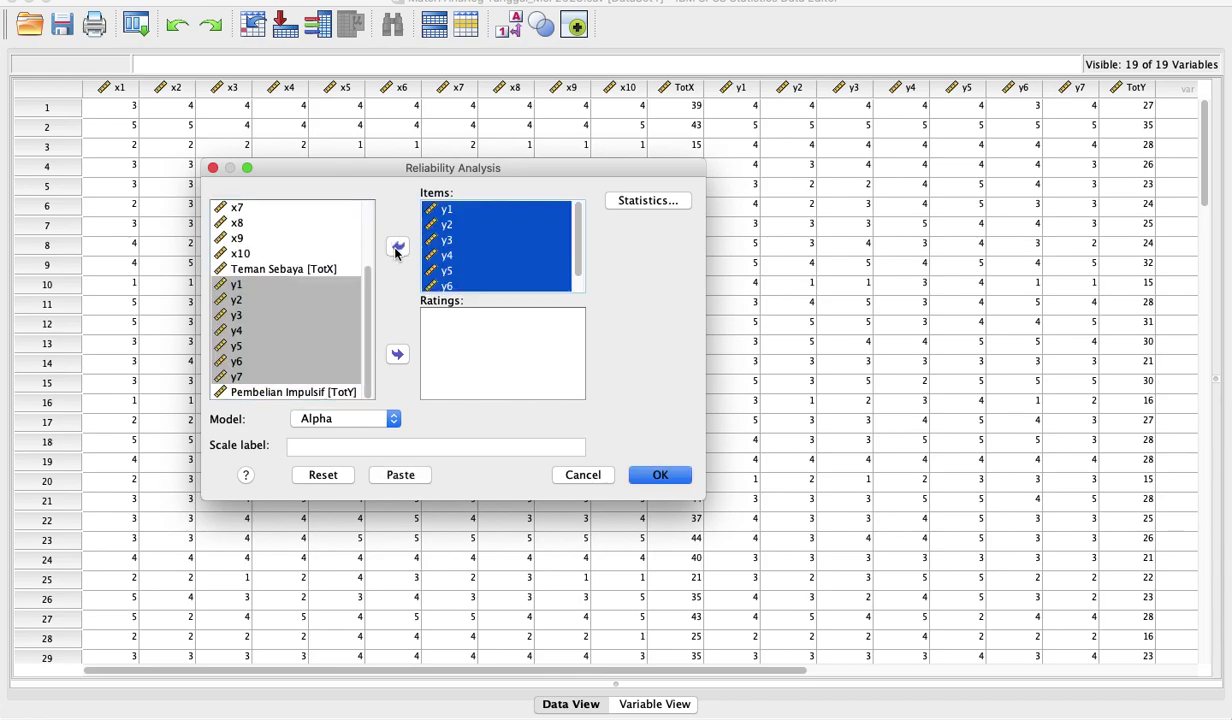
pyautogui.click(650, 476)
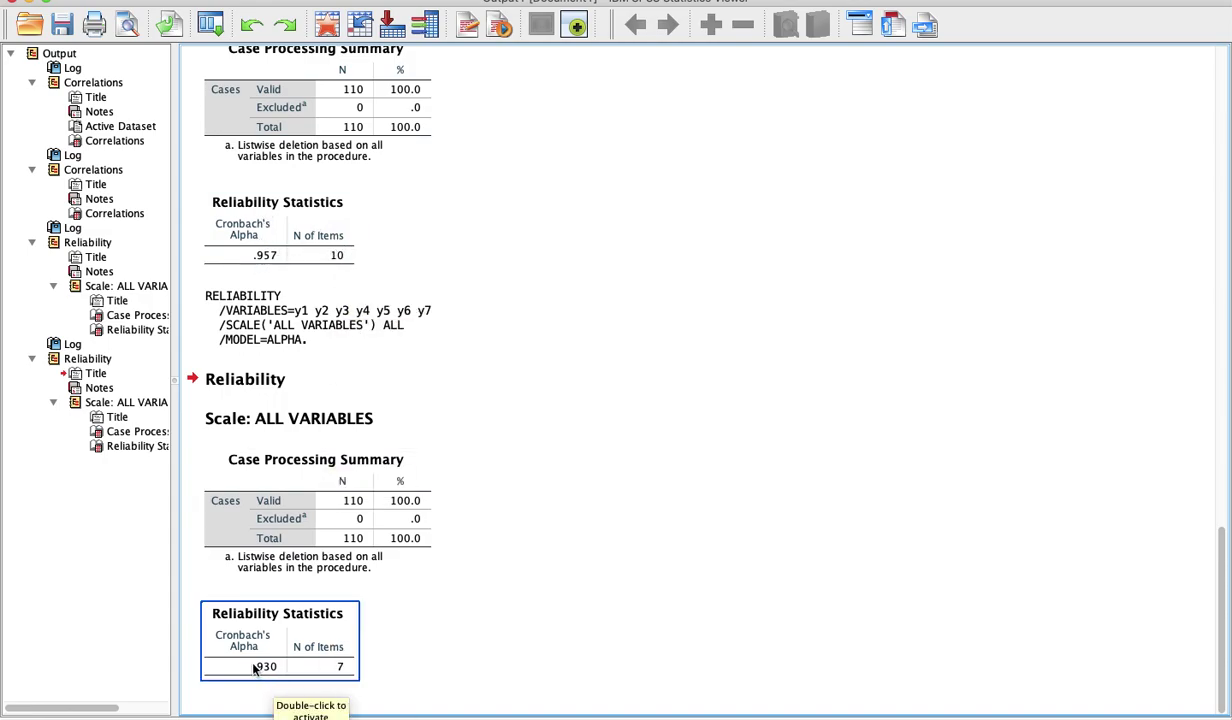
# Switch to the Word document and review the Reliability Statistics tables and the Tabel Hasil Uji Reliabilitas summary
pyautogui.hotkey('ctrl', 'Up')
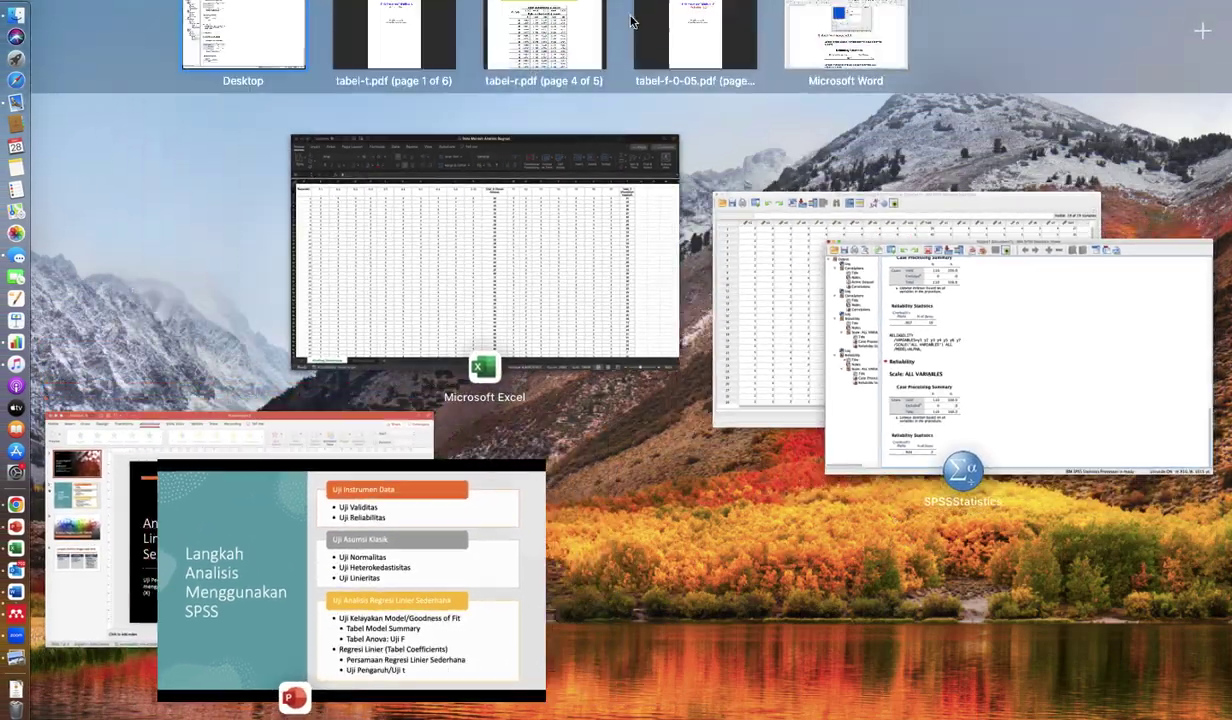
pyautogui.click(781, 43)
pyautogui.scroll(-3, 655, 556)
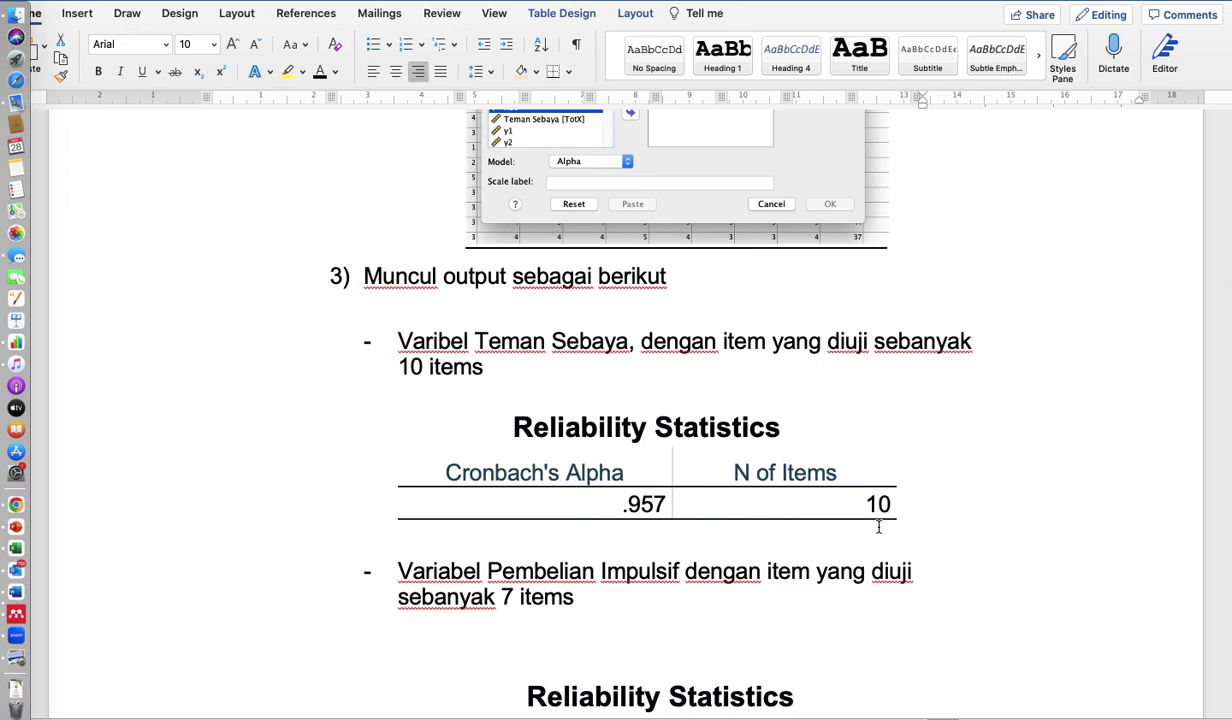
pyautogui.scroll(-5, 878, 527)
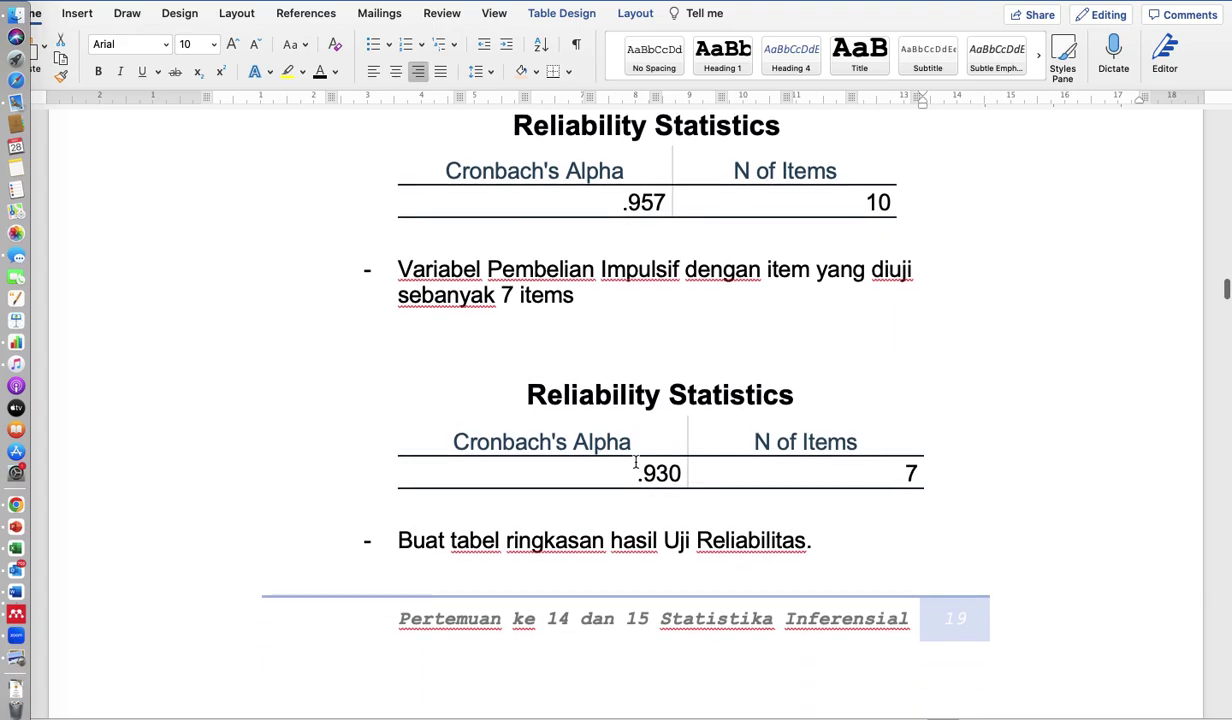
pyautogui.scroll(-15, 1042, 422)
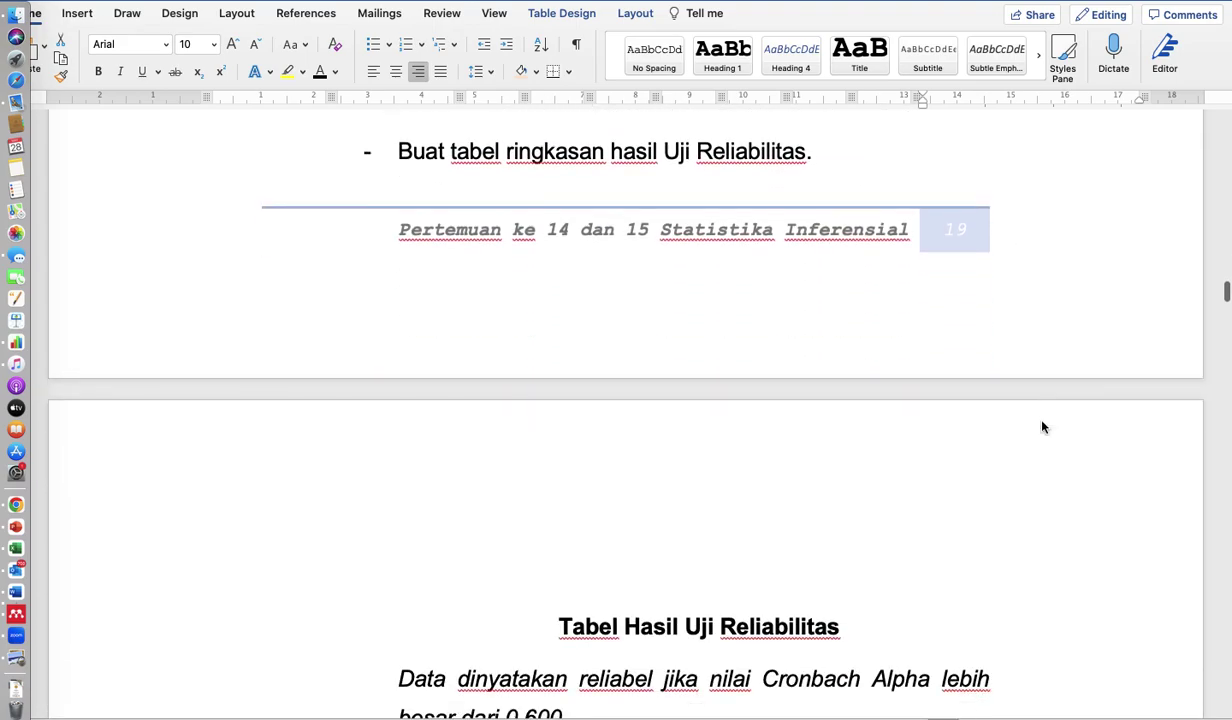
pyautogui.scroll(-2, 1042, 422)
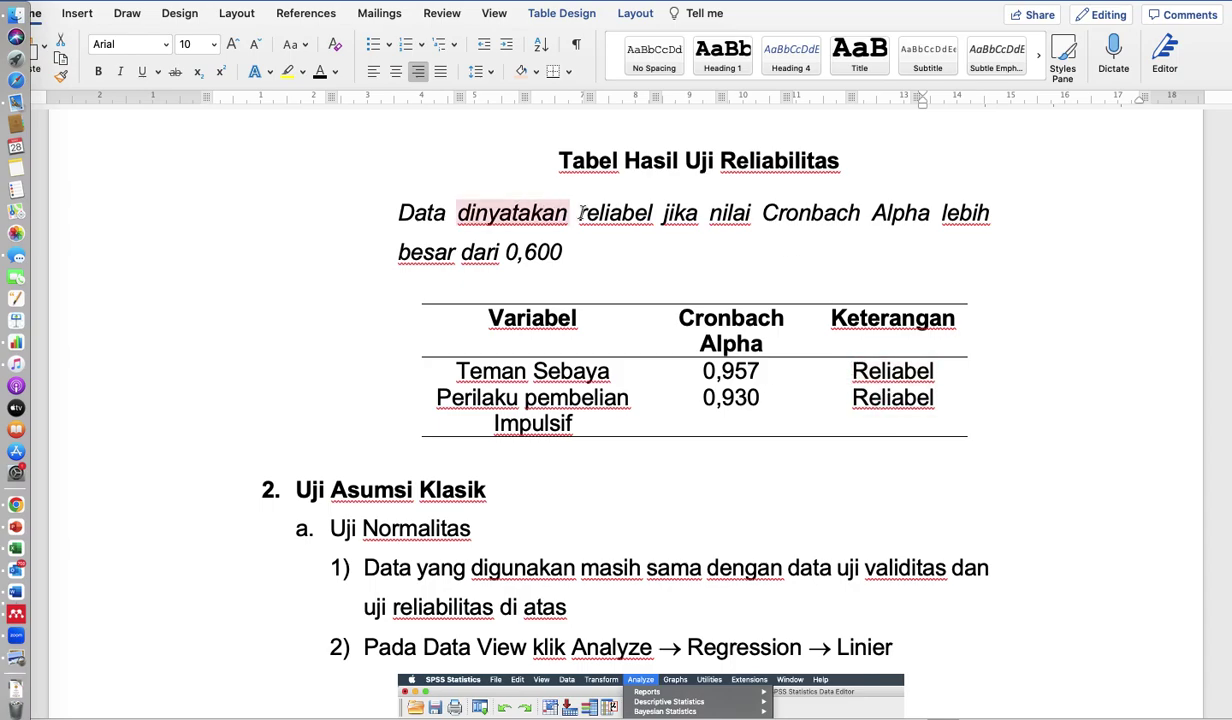
# Highlight "reliabel jika nilai Cronbach Alpha lebih besar dari 0,600" in yellow above the reliability summary table
pyautogui.moveTo(573, 214); pyautogui.dragTo(869, 245)
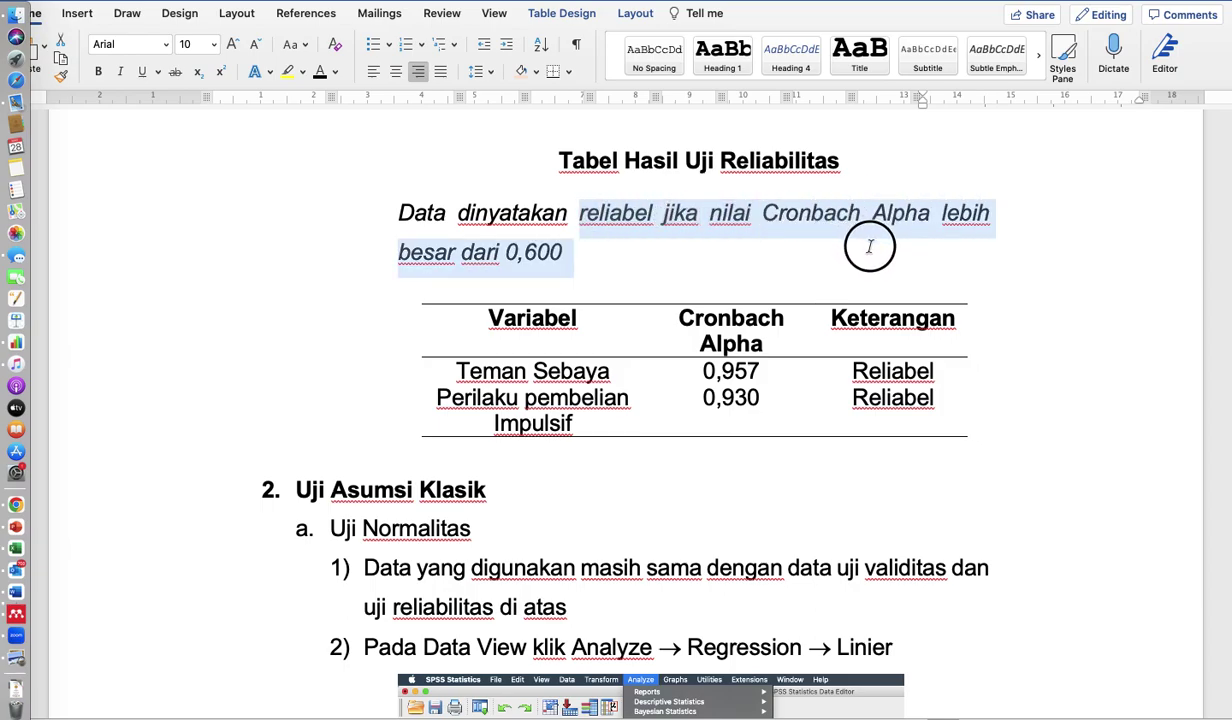
pyautogui.press('Right')
pyautogui.click(287, 74)
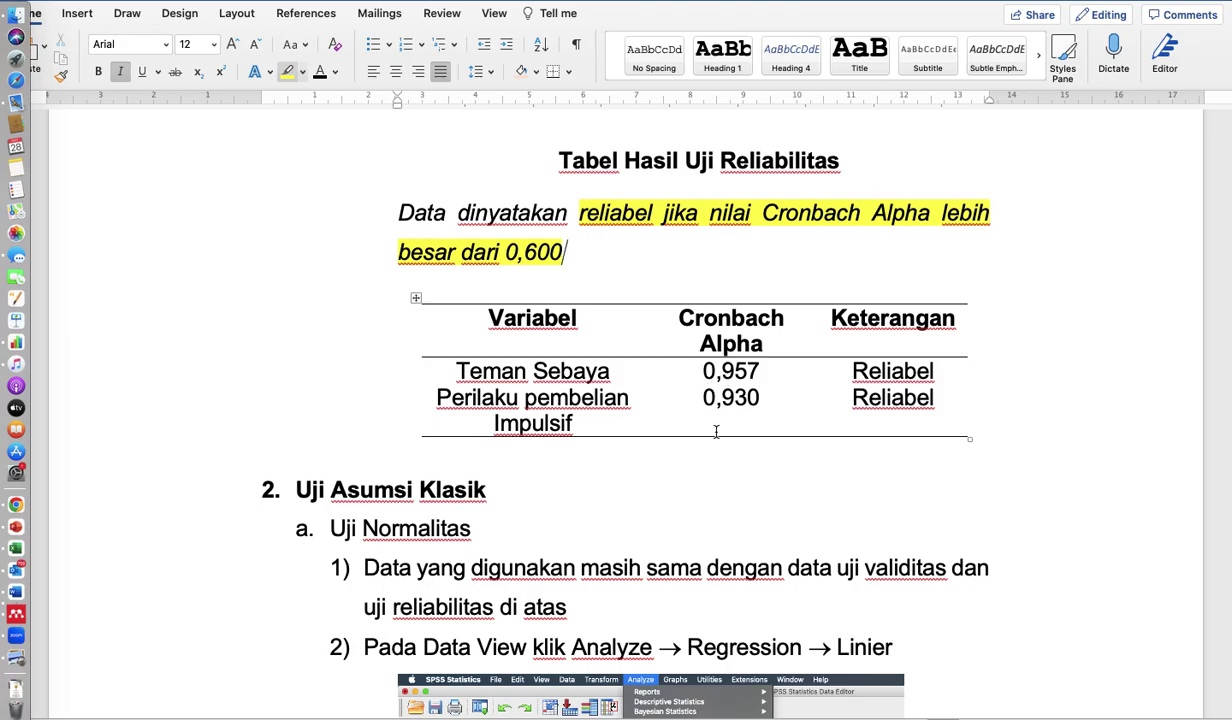
# Switch to the PowerPoint presentation and end the slide show on the Langkah Analisis Menggunakan SPSS slide
pyautogui.hotkey('ctrl', 'Up')
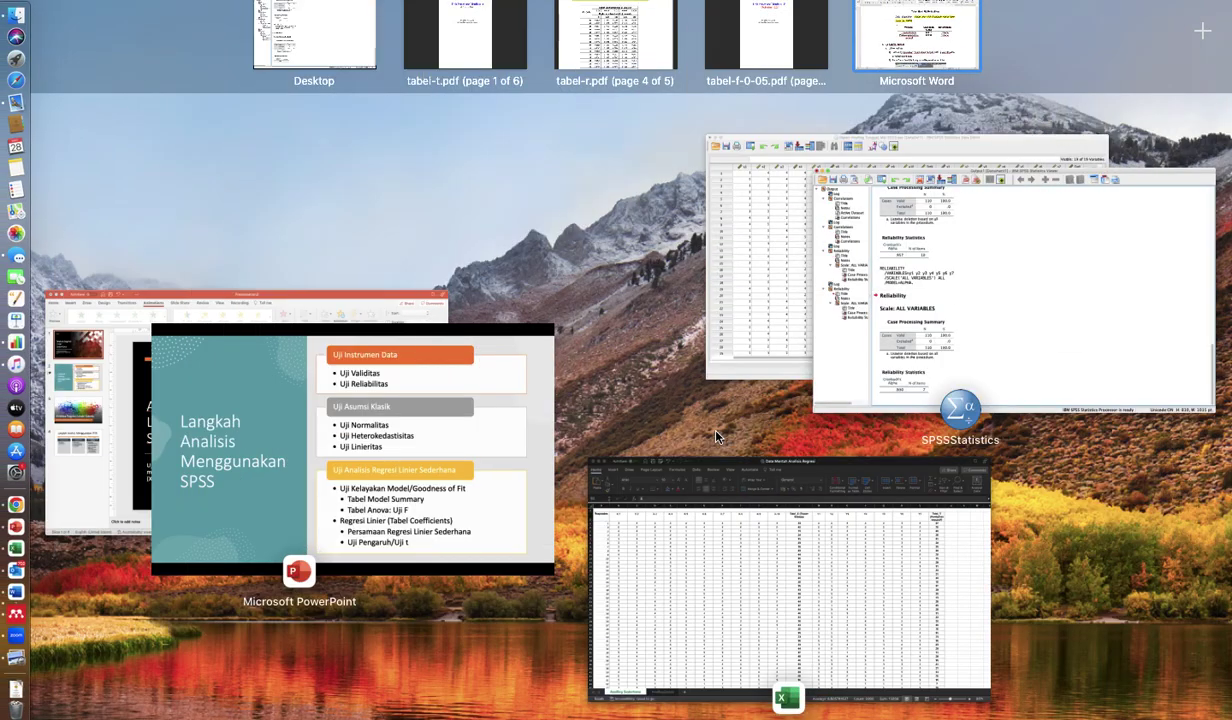
pyautogui.click(448, 473)
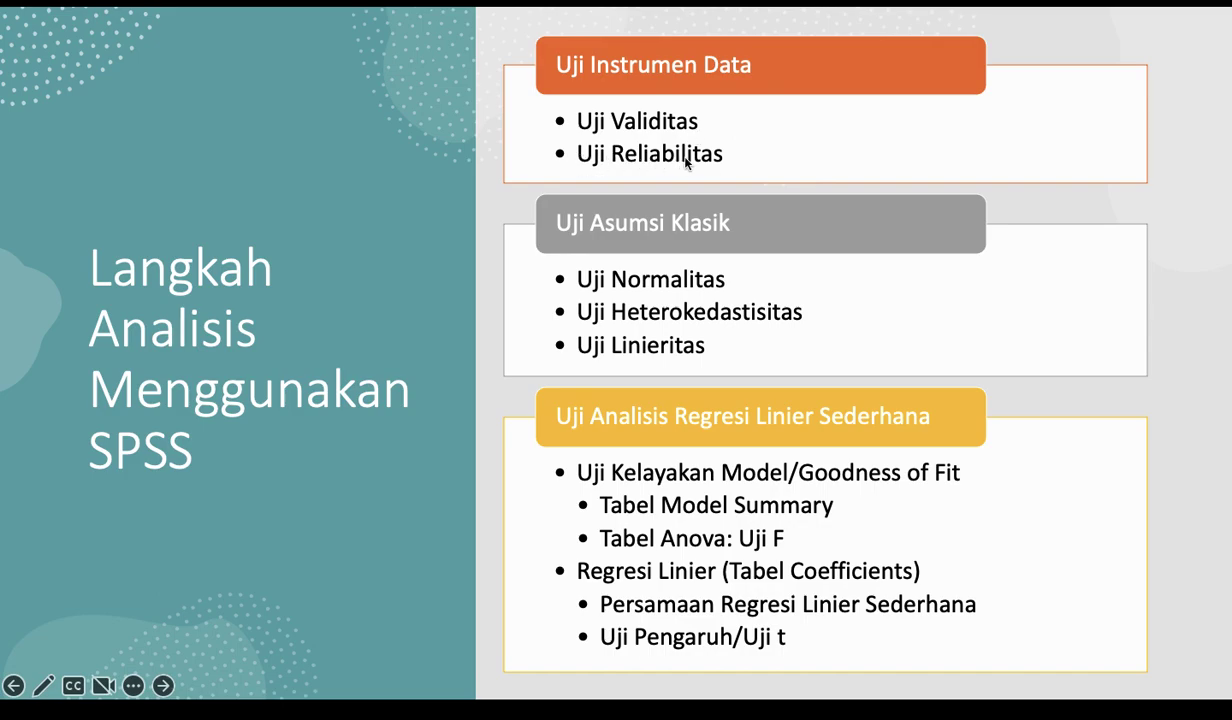
pyautogui.press('Escape')
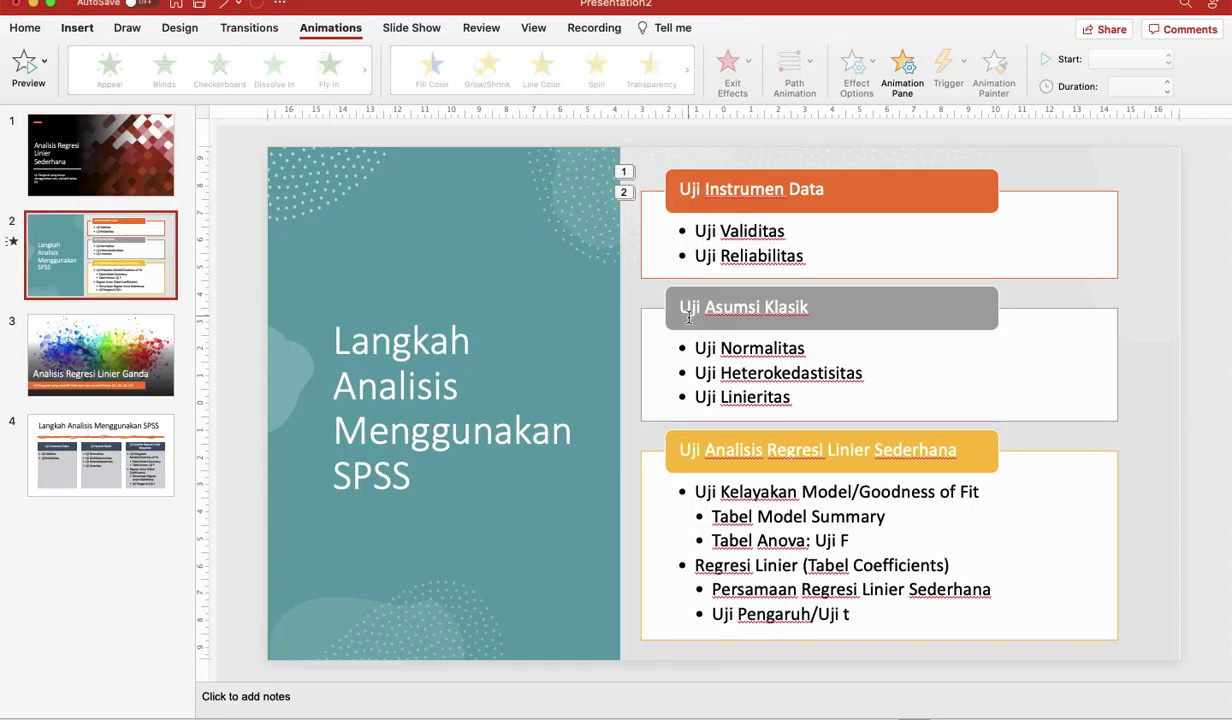
# Highlight the Uji Validitas and Uji Reliabilitas bullets under Uji Instrumen Data in yellow
pyautogui.scroll(5, 688, 317)
pyautogui.scroll(3, 688, 317)
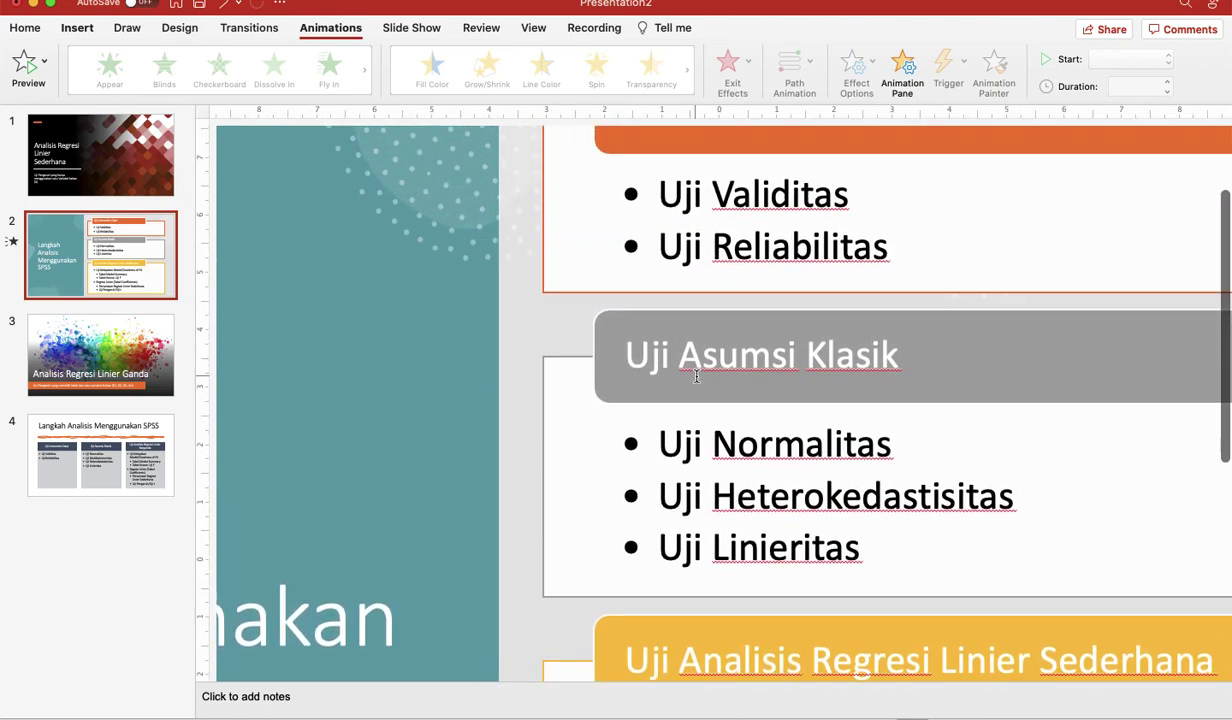
pyautogui.moveTo(660, 192); pyautogui.dragTo(866, 207)
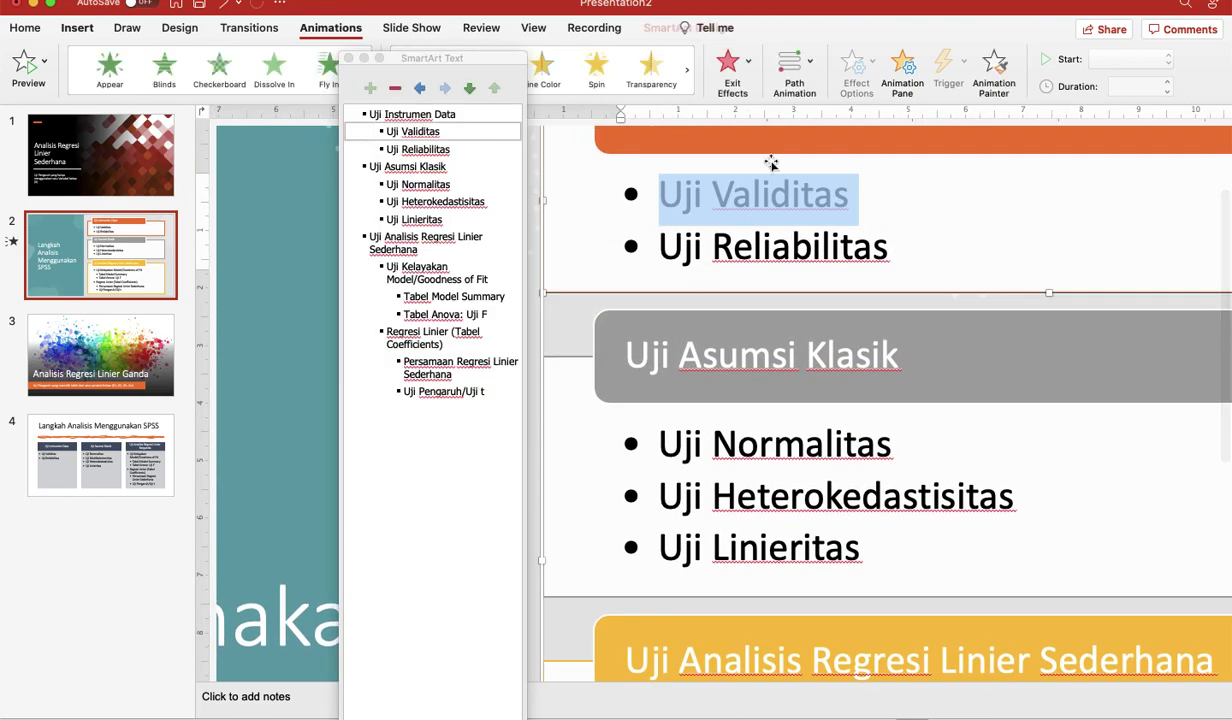
pyautogui.click(30, 30)
pyautogui.click(348, 58)
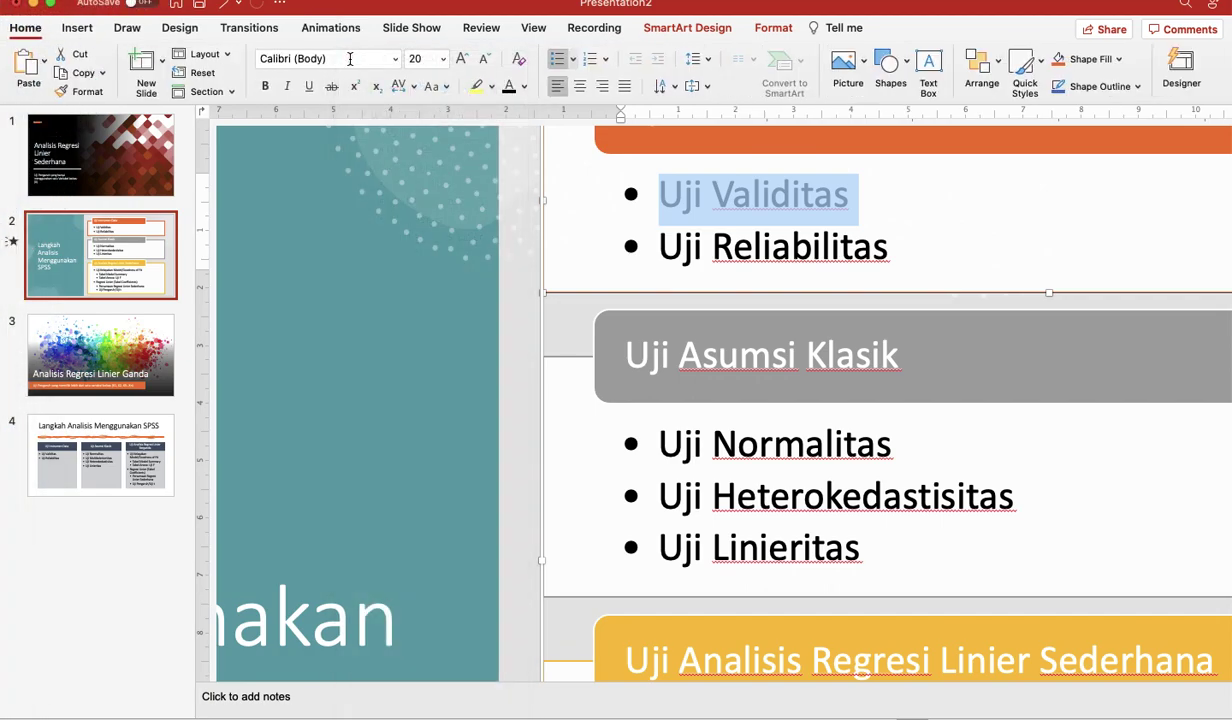
pyautogui.click(477, 86)
pyautogui.click(757, 242)
pyautogui.tripleClick(757, 242)
pyautogui.click(474, 86)
pyautogui.hscroll(5, 823, 535)
pyautogui.scroll(-2, 823, 535)
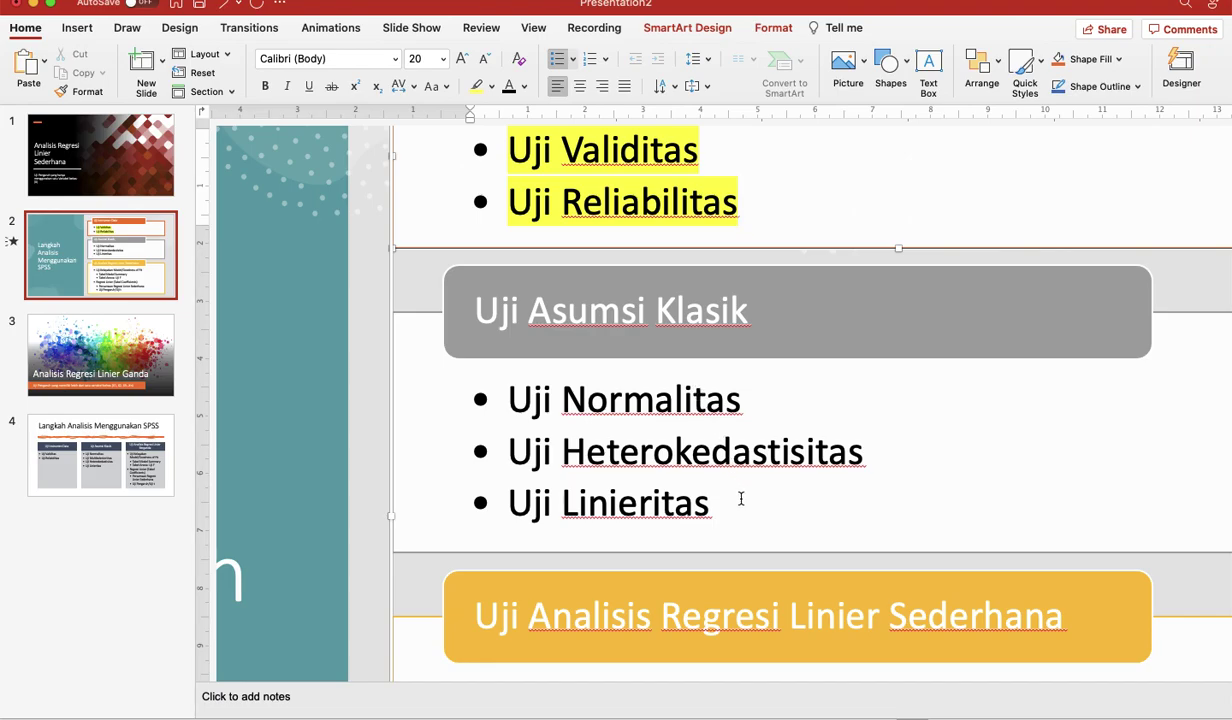
# Switch to the SPSS Data Editor and open the Linear Regression dialog
pyautogui.hotkey('ctrl', 'Up')
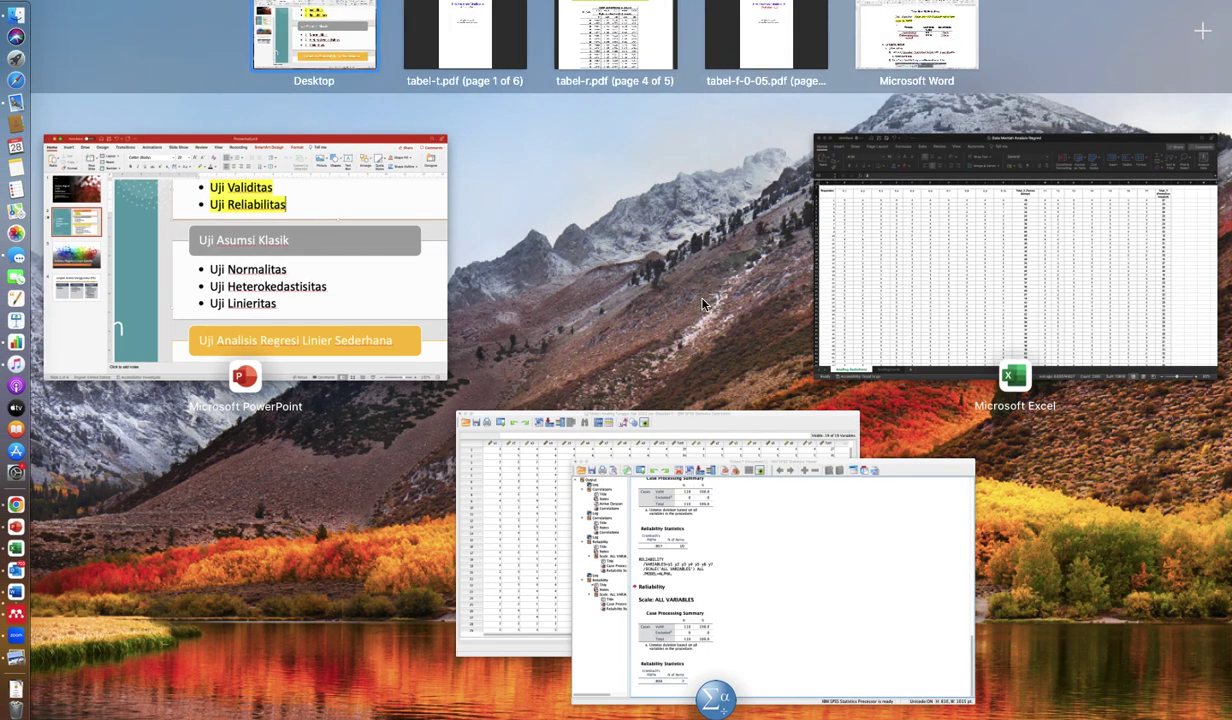
pyautogui.click(526, 492)
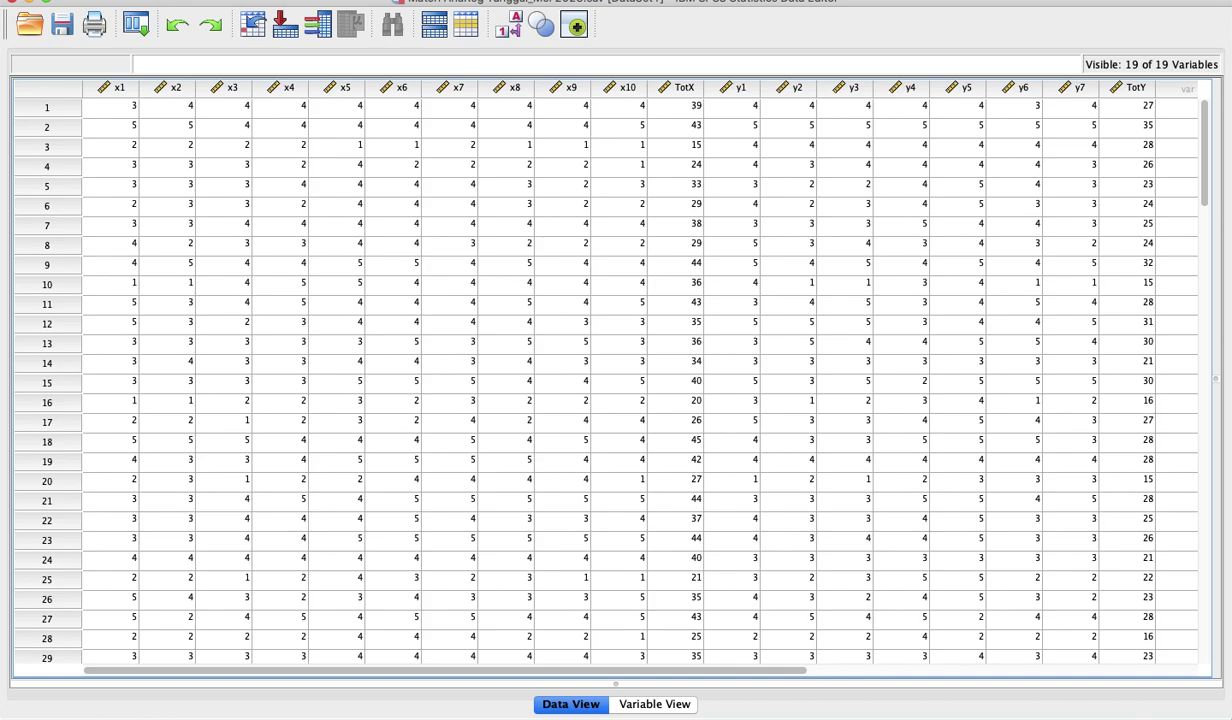
pyautogui.click(405, 0)
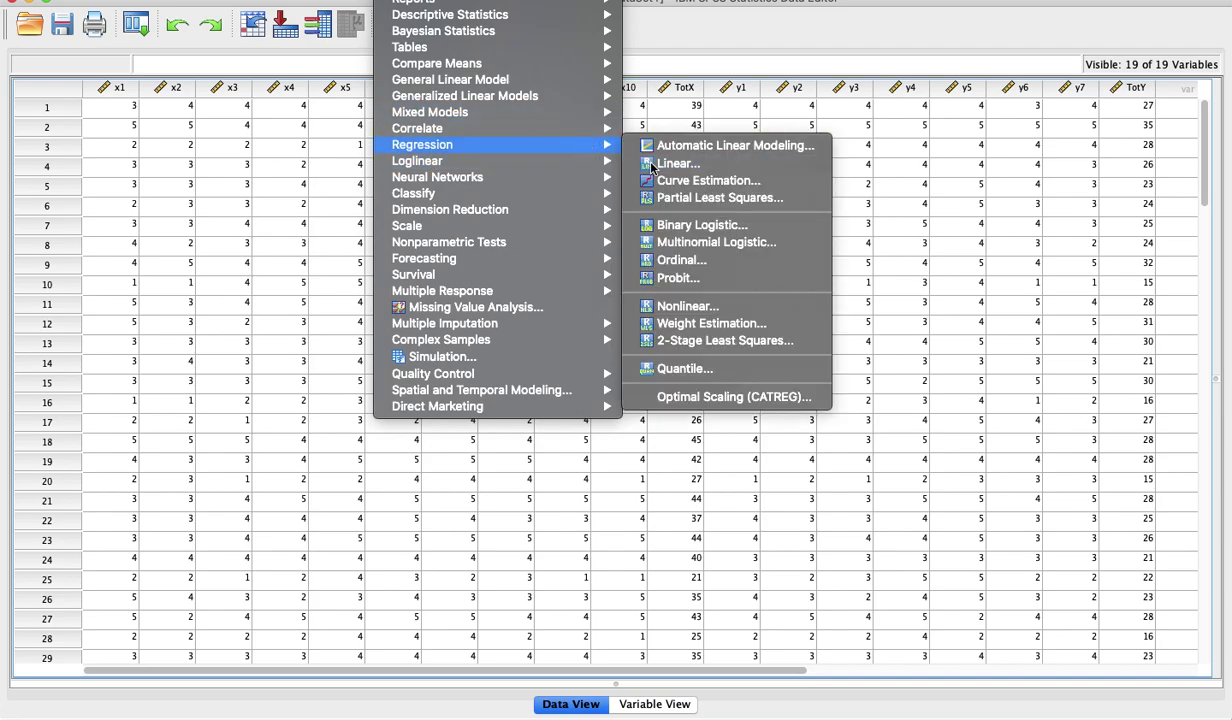
pyautogui.click(650, 164)
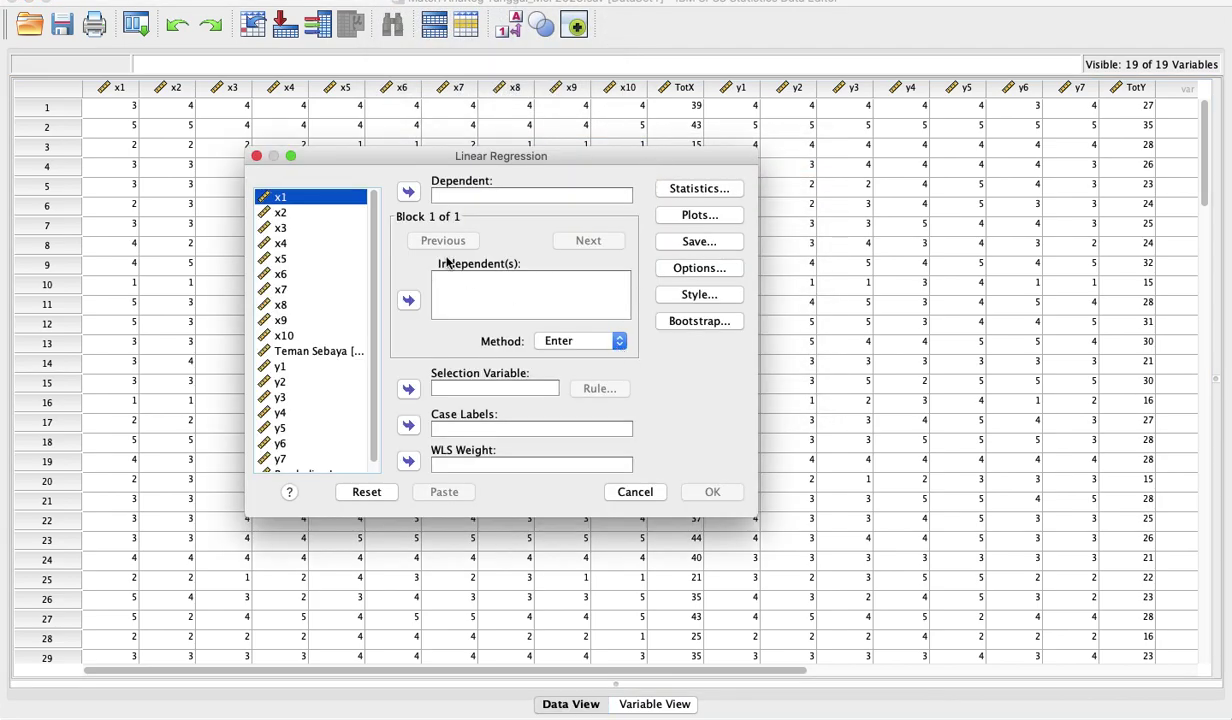
# Assign Teman Sebaya [TotX] as the independent variable and Pembelian Impulsif [TotY] as the dependent variable
pyautogui.click(320, 351)
pyautogui.click(406, 298)
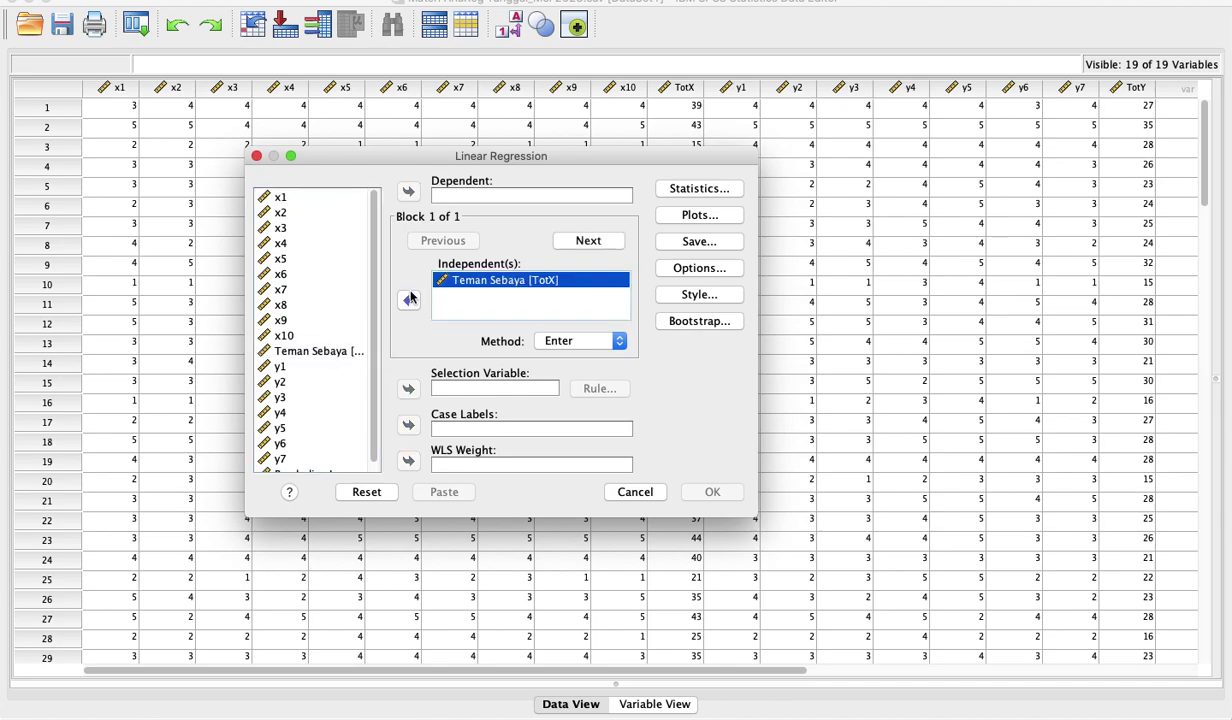
pyautogui.scroll(-1, 325, 420)
pyautogui.click(318, 464)
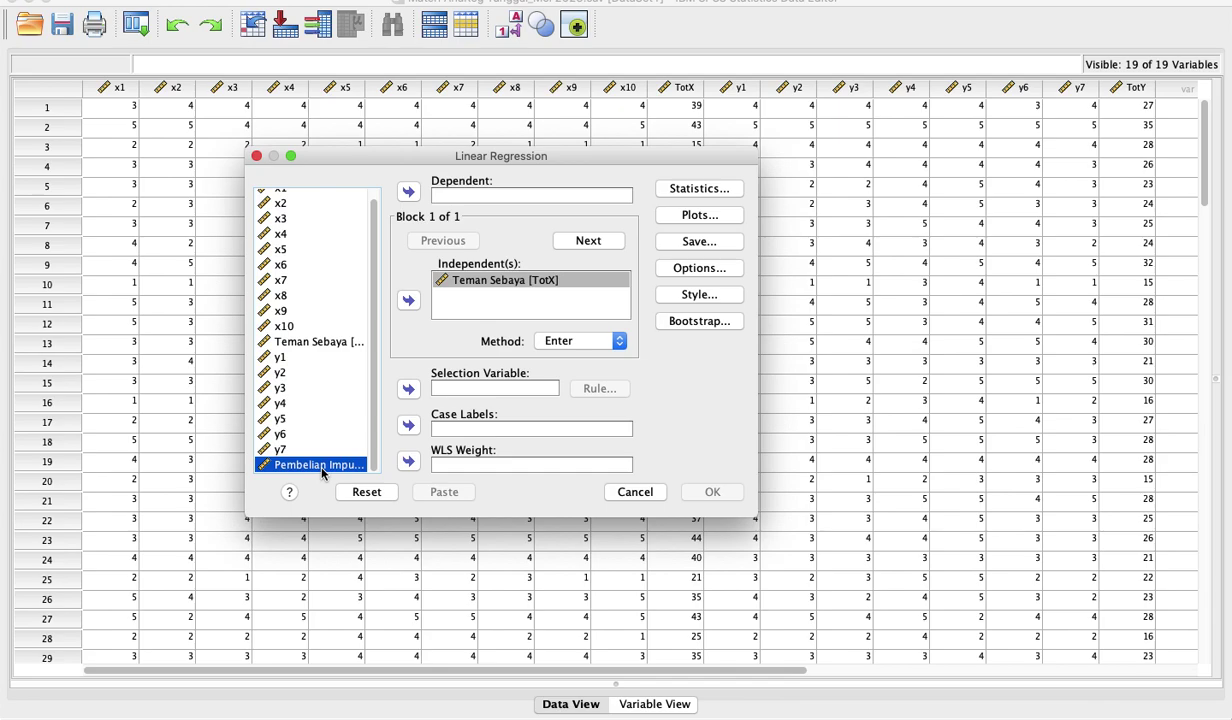
pyautogui.click(408, 192)
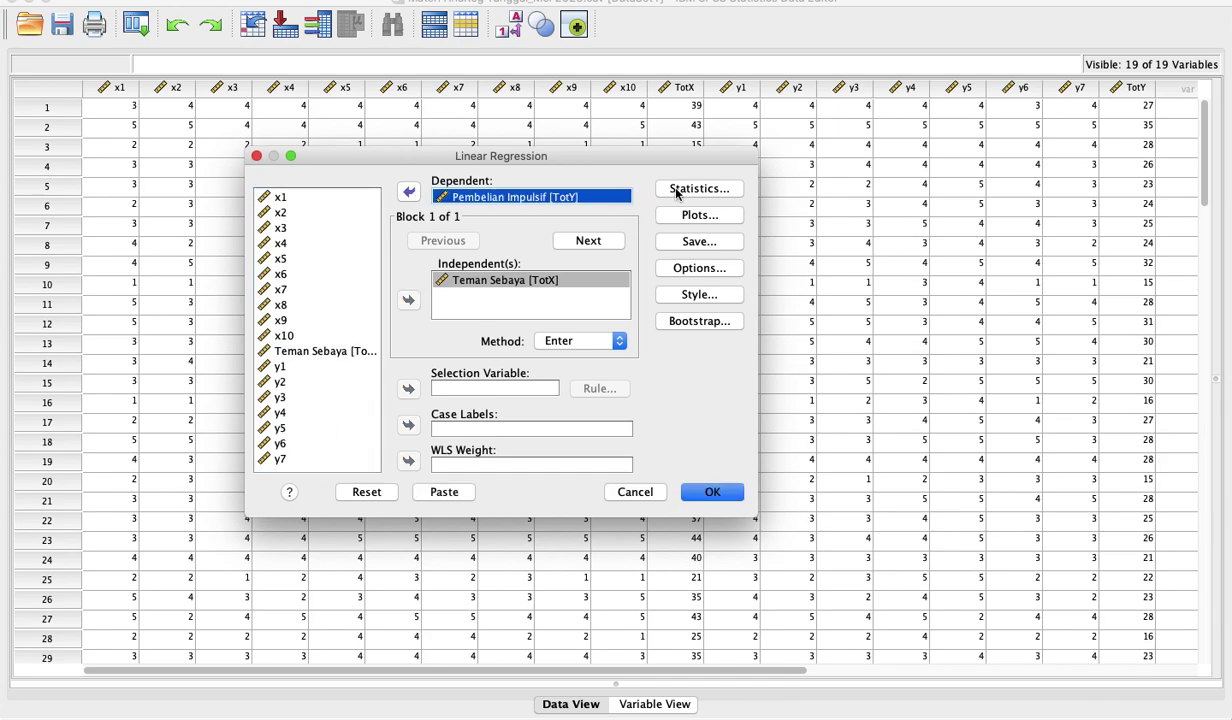
# Leave the regression statistics options as they are, choose to save unstandardized residuals, and run the linear regression
pyautogui.click(677, 190)
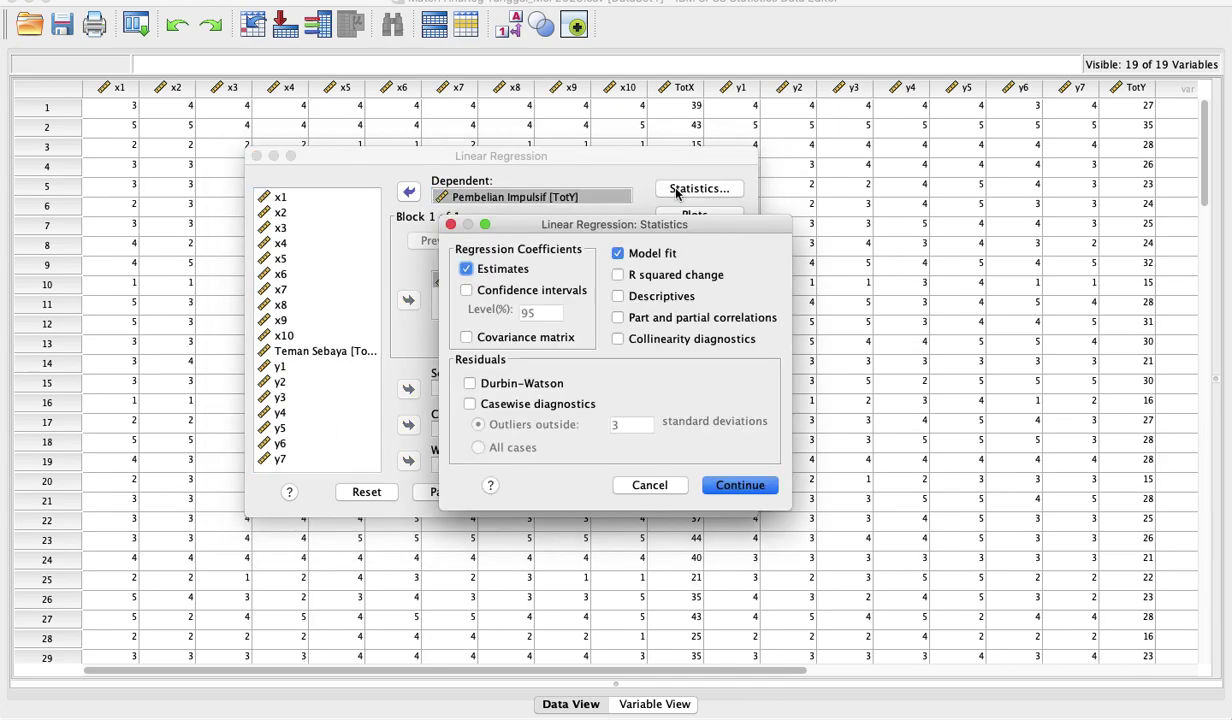
pyautogui.click(655, 487)
pyautogui.click(668, 240)
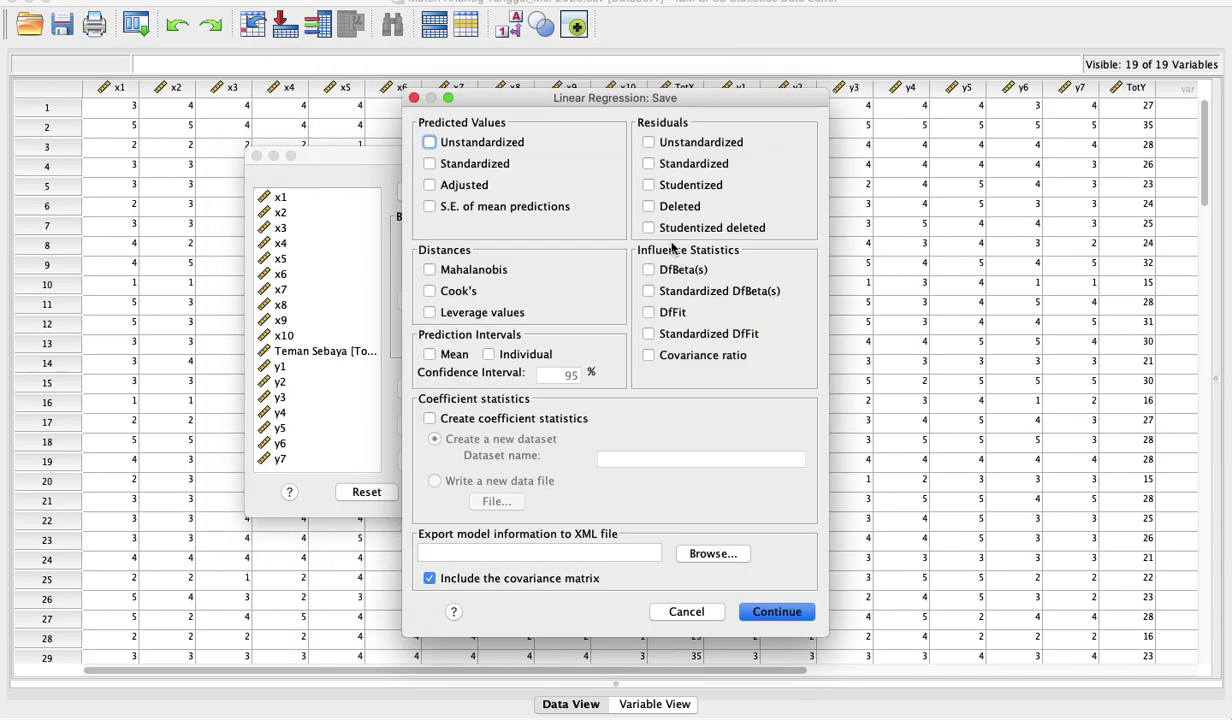
pyautogui.click(649, 144)
pyautogui.click(760, 610)
pyautogui.click(690, 492)
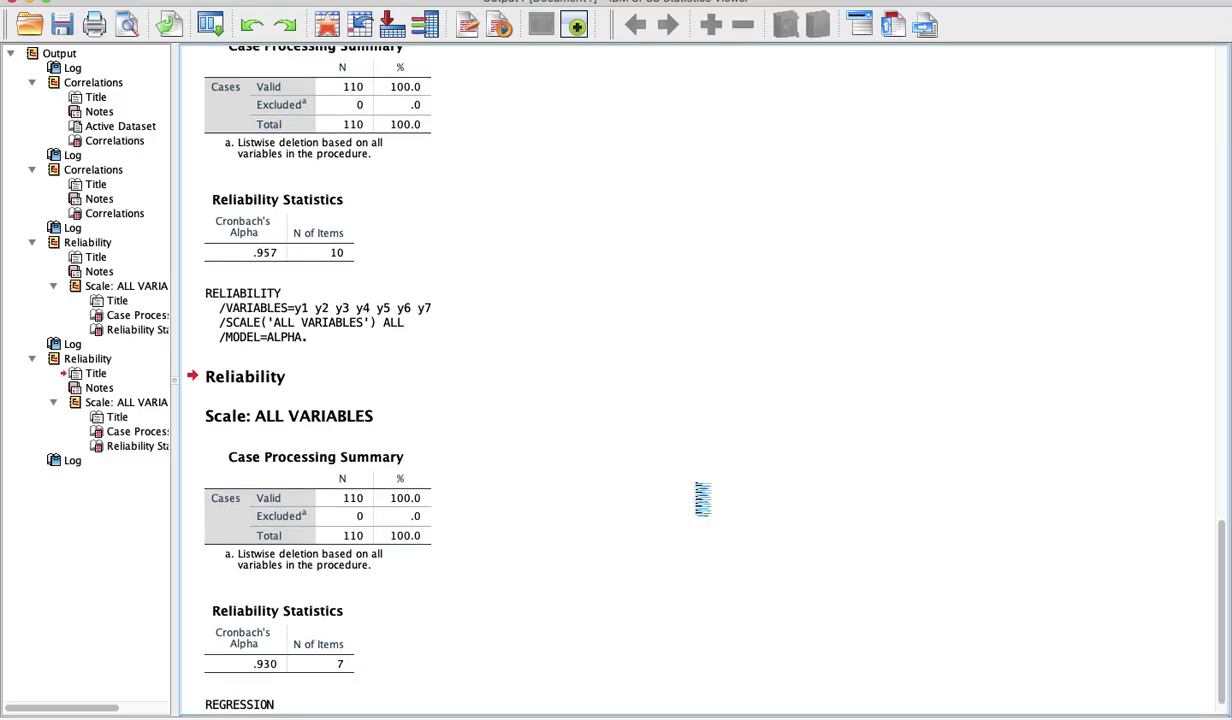
# Switch to the SPSS Data Editor and open the legacy One-Sample Kolmogorov-Smirnov Test dialog
pyautogui.hotkey('ctrl', 'Up')
pyautogui.click(419, 438)
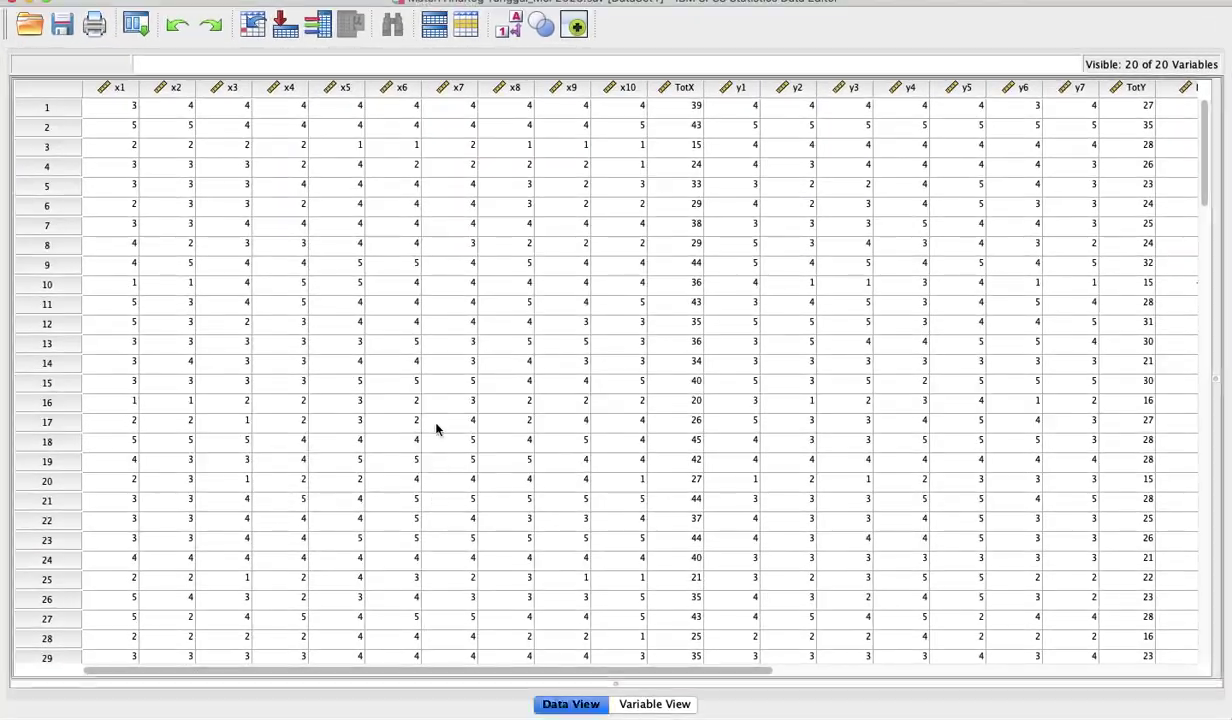
pyautogui.click(398, 10)
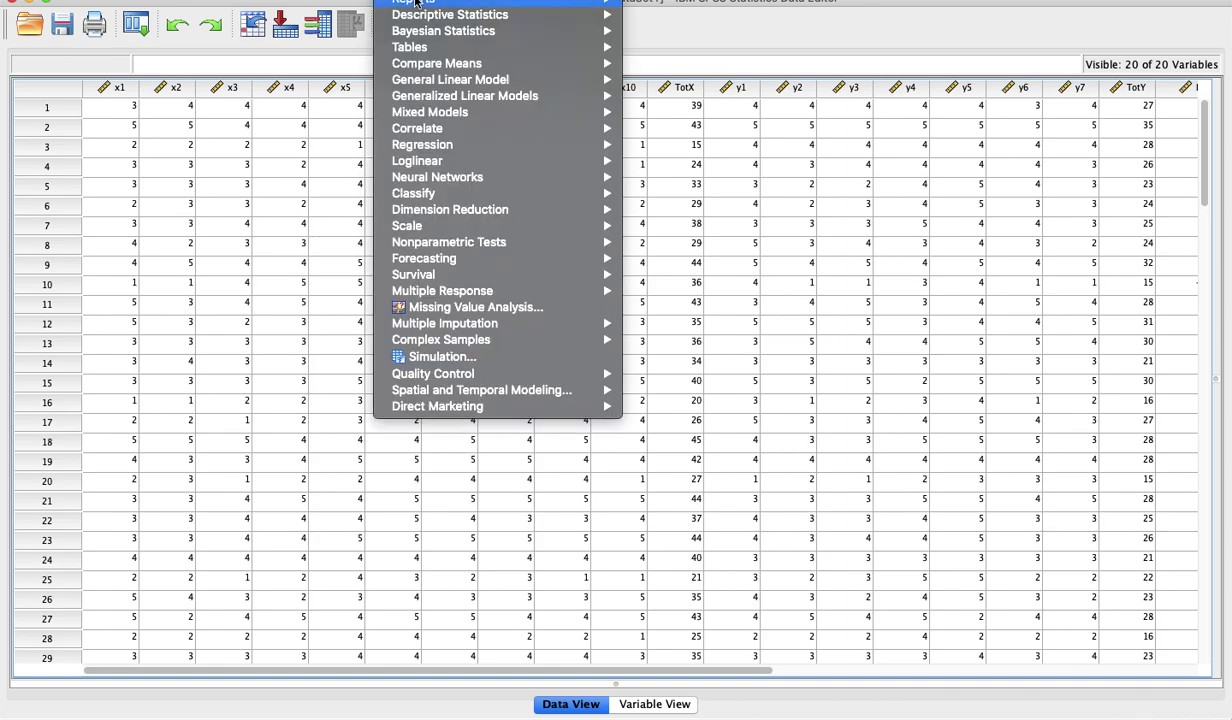
pyautogui.moveTo(437, 250)
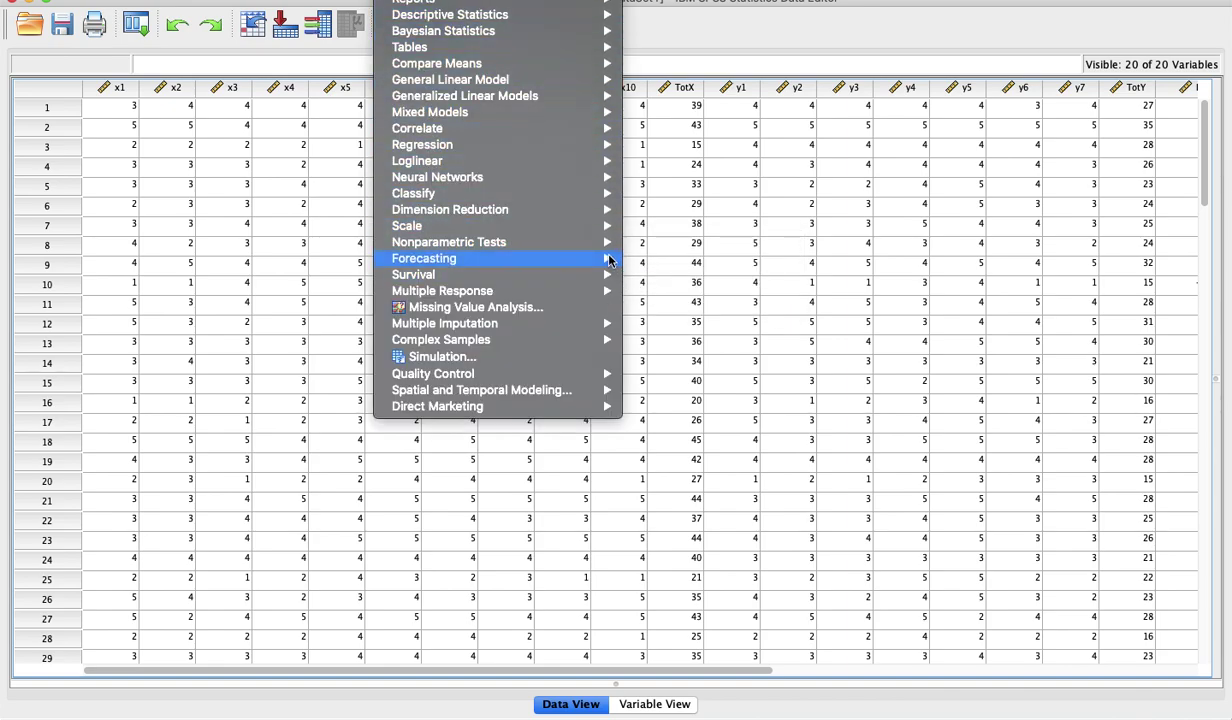
pyautogui.moveTo(648, 298)
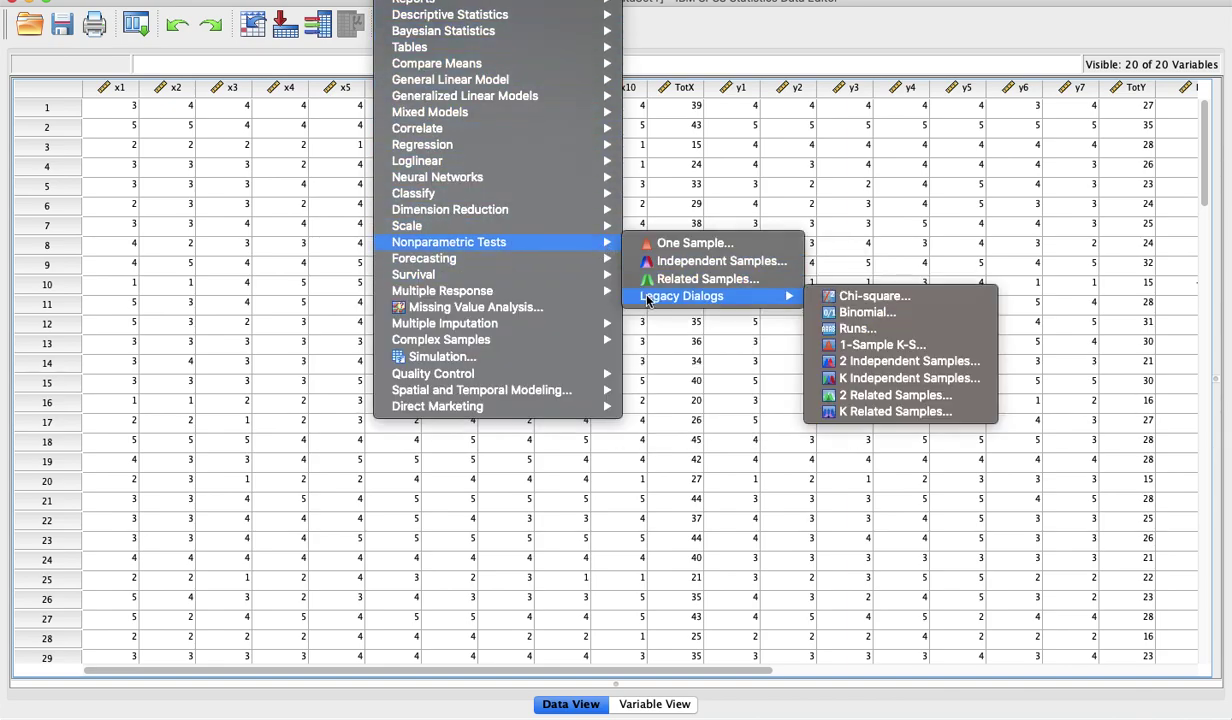
pyautogui.click(850, 345)
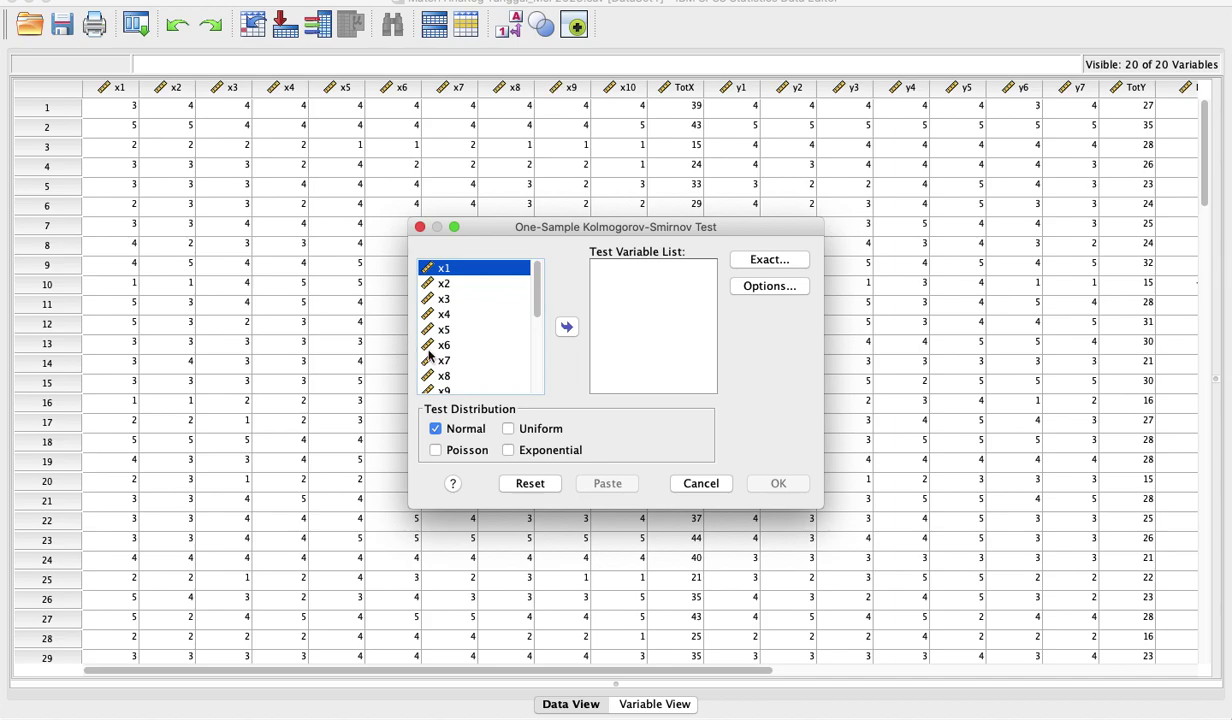
# Test the Unstandardized Residual variable against the Normal distribution and select the resulting Kolmogorov-Smirnov table
pyautogui.scroll(-2, 445, 360)
pyautogui.scroll(-5, 453, 366)
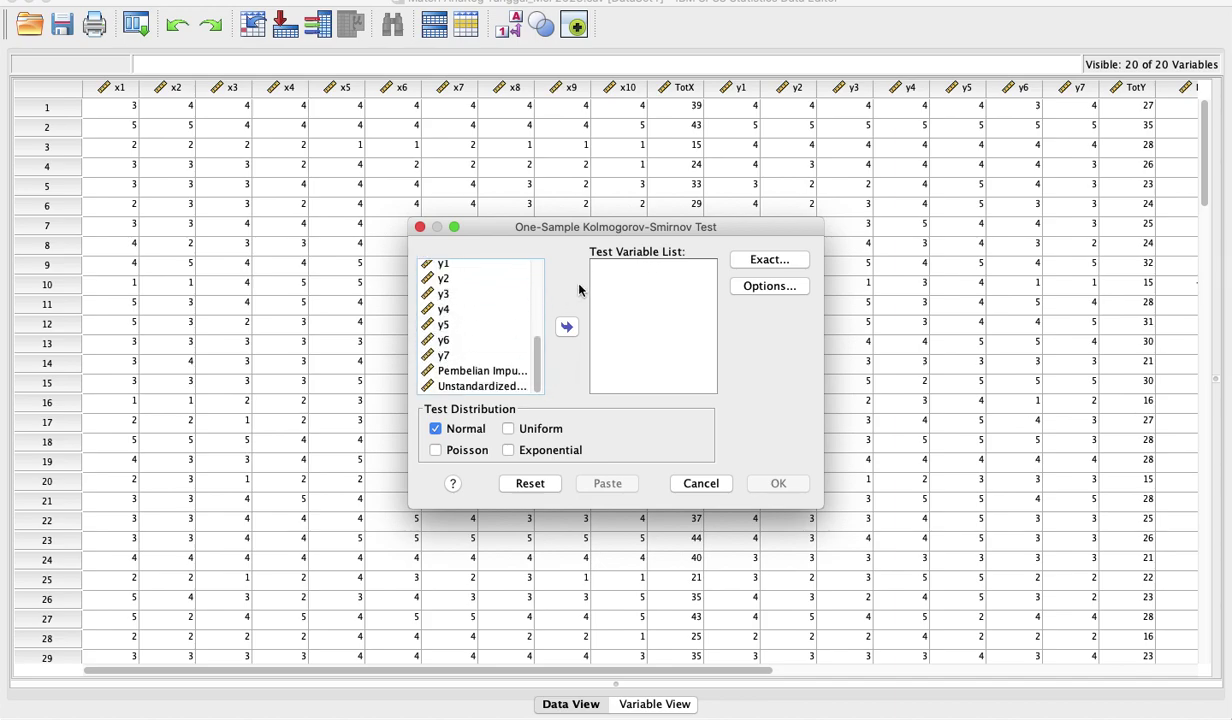
pyautogui.click(509, 389)
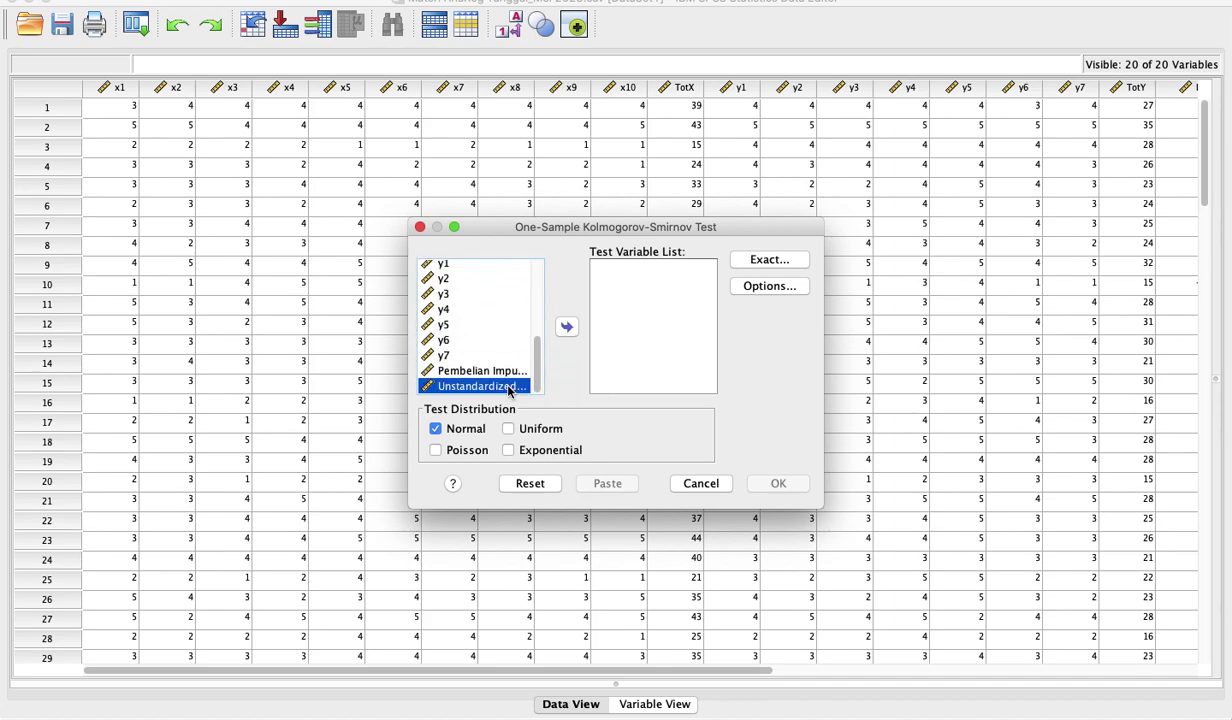
pyautogui.click(567, 327)
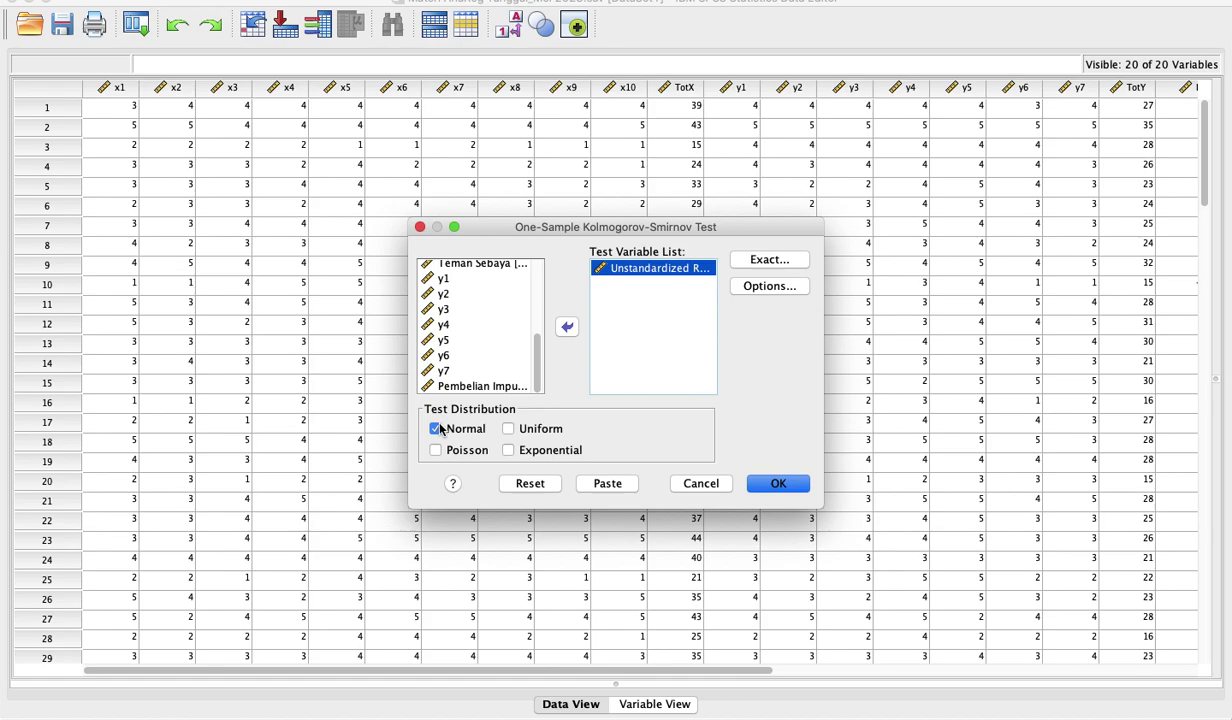
pyautogui.click(775, 484)
pyautogui.click(311, 428)
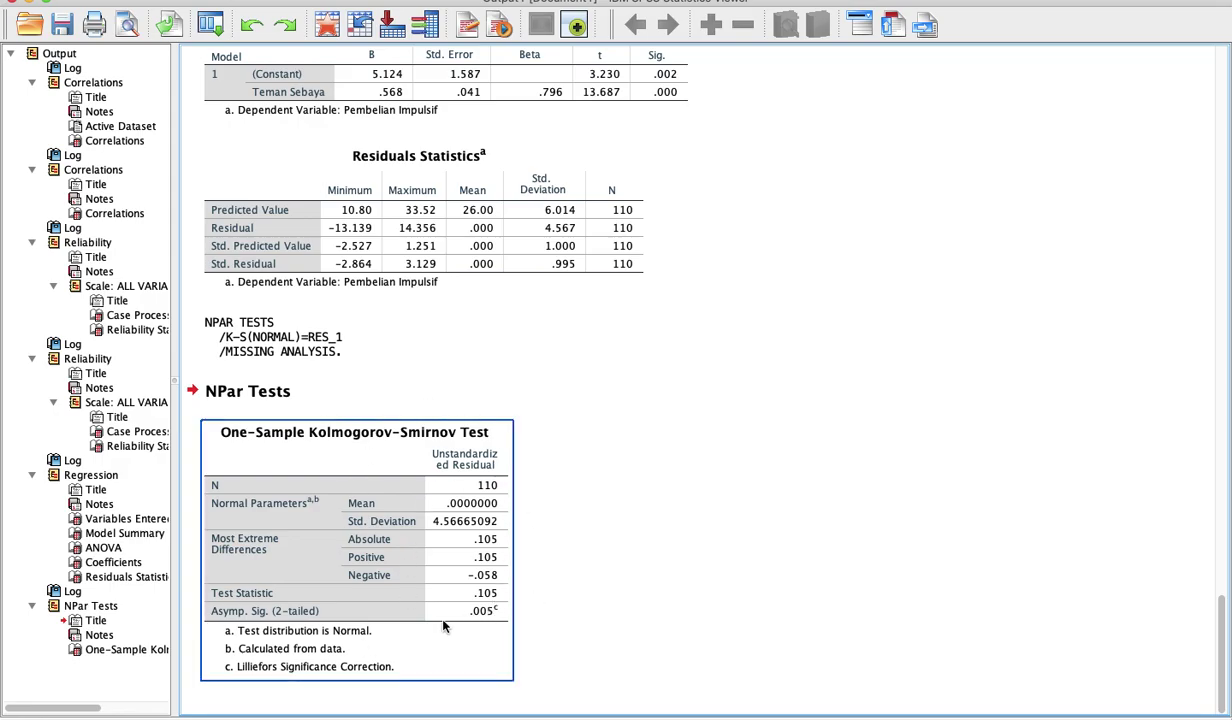
# Return to the SPSS Data Editor and reopen the legacy One-Sample Kolmogorov-Smirnov Test for the residuals
pyautogui.hotkey('ctrl', 'Up')
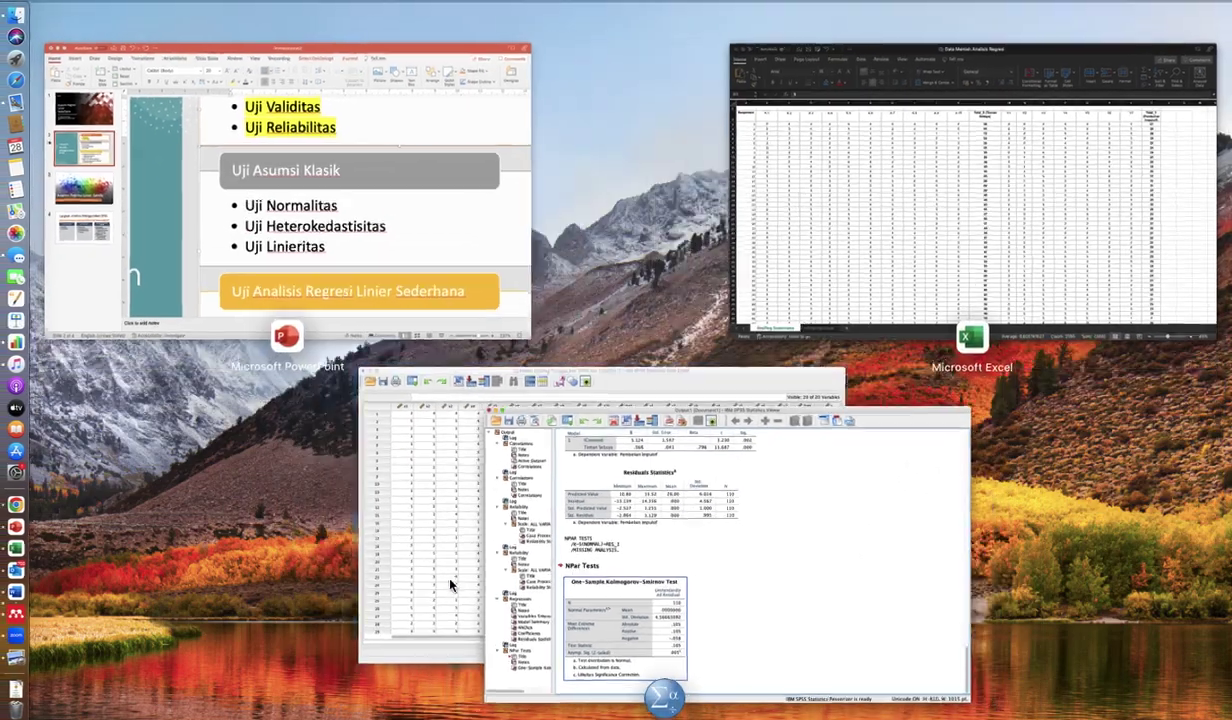
pyautogui.click(474, 482)
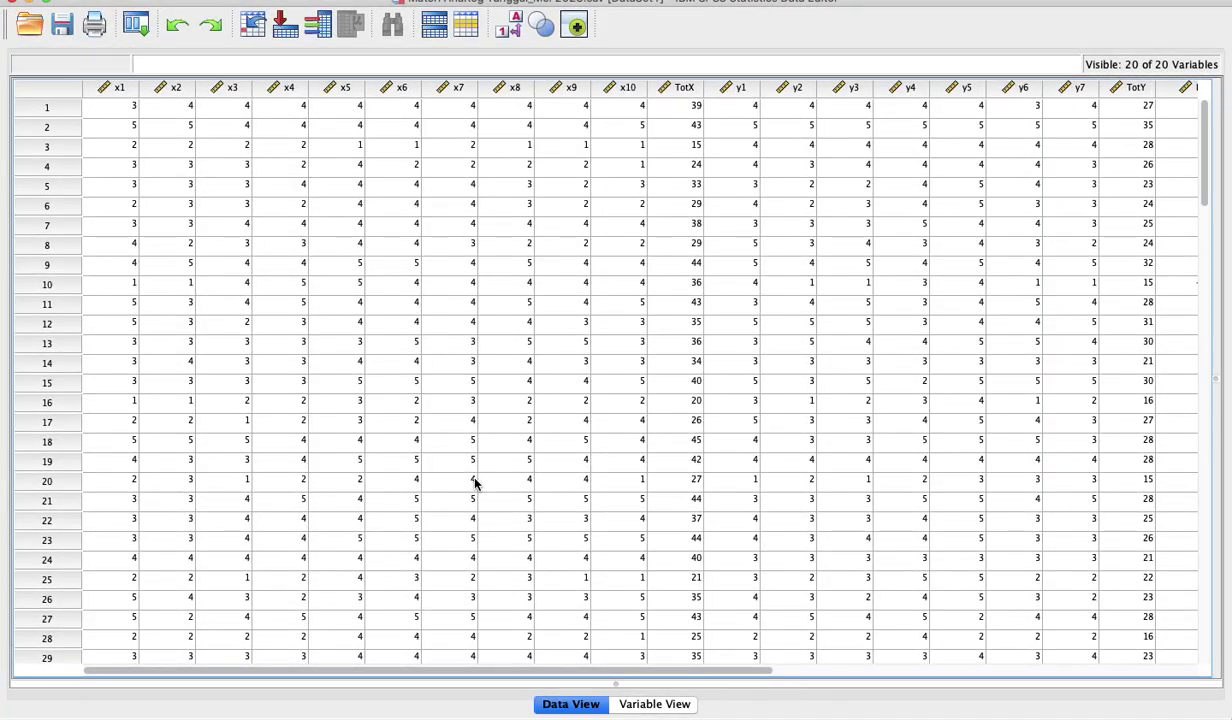
pyautogui.click(400, 0)
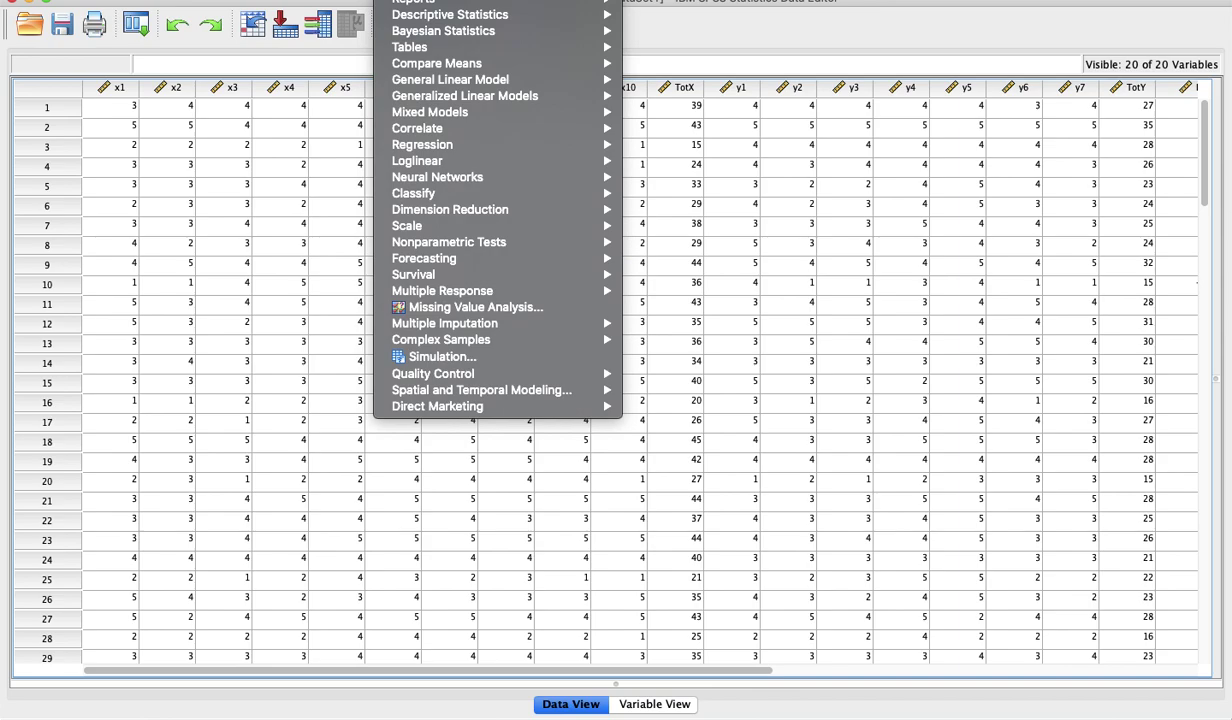
pyautogui.moveTo(600, 258)
pyautogui.moveTo(742, 295)
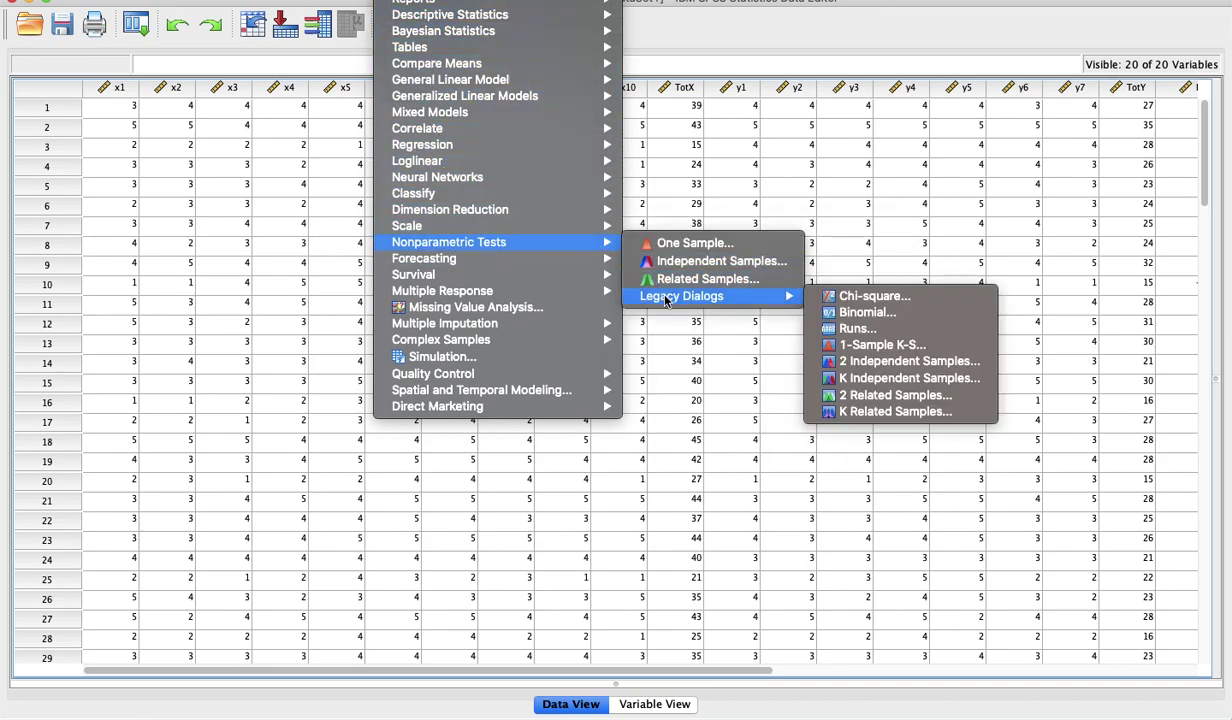
pyautogui.click(827, 345)
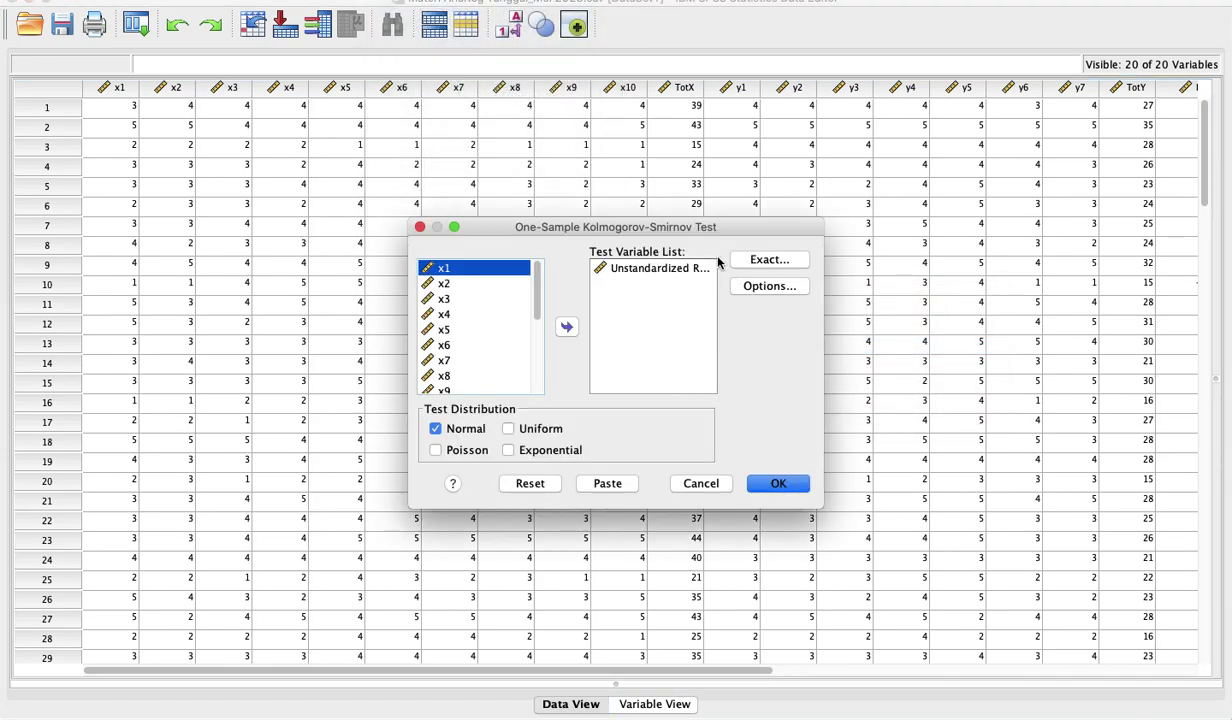
# Choose the Monte Carlo exact method with 99% confidence and 10000 samples, rerun the residual normality test, and check its significance
pyautogui.click(770, 260)
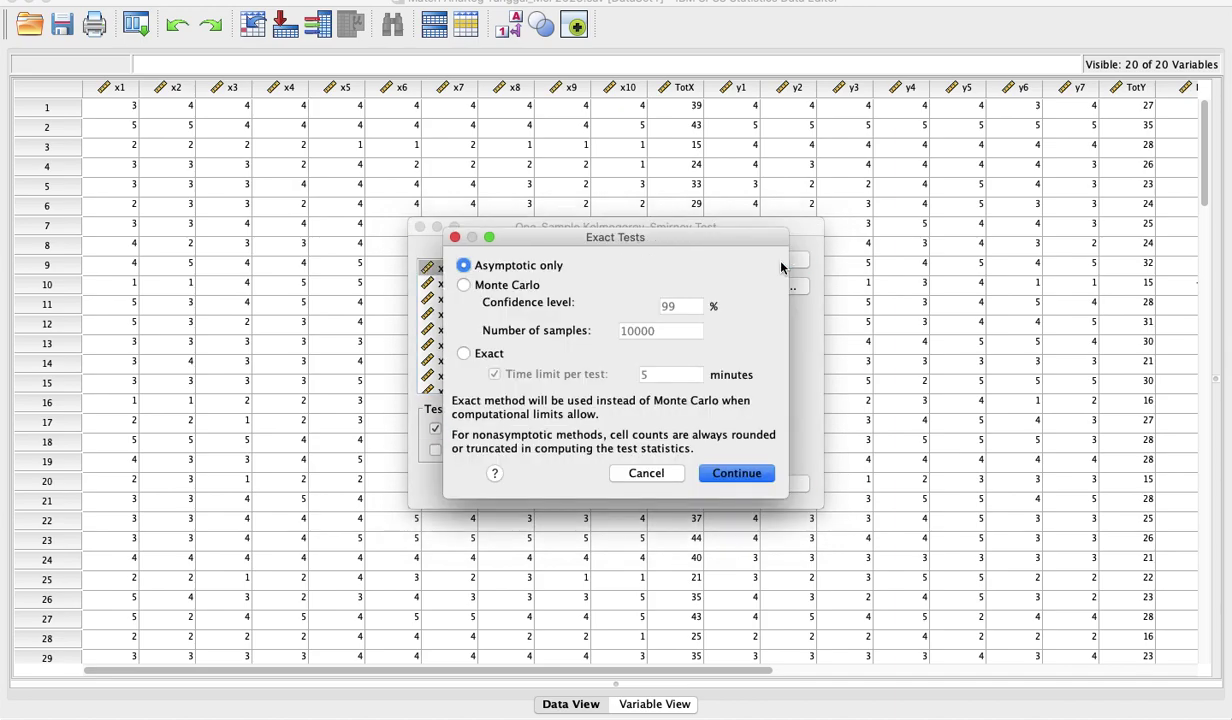
pyautogui.click(464, 286)
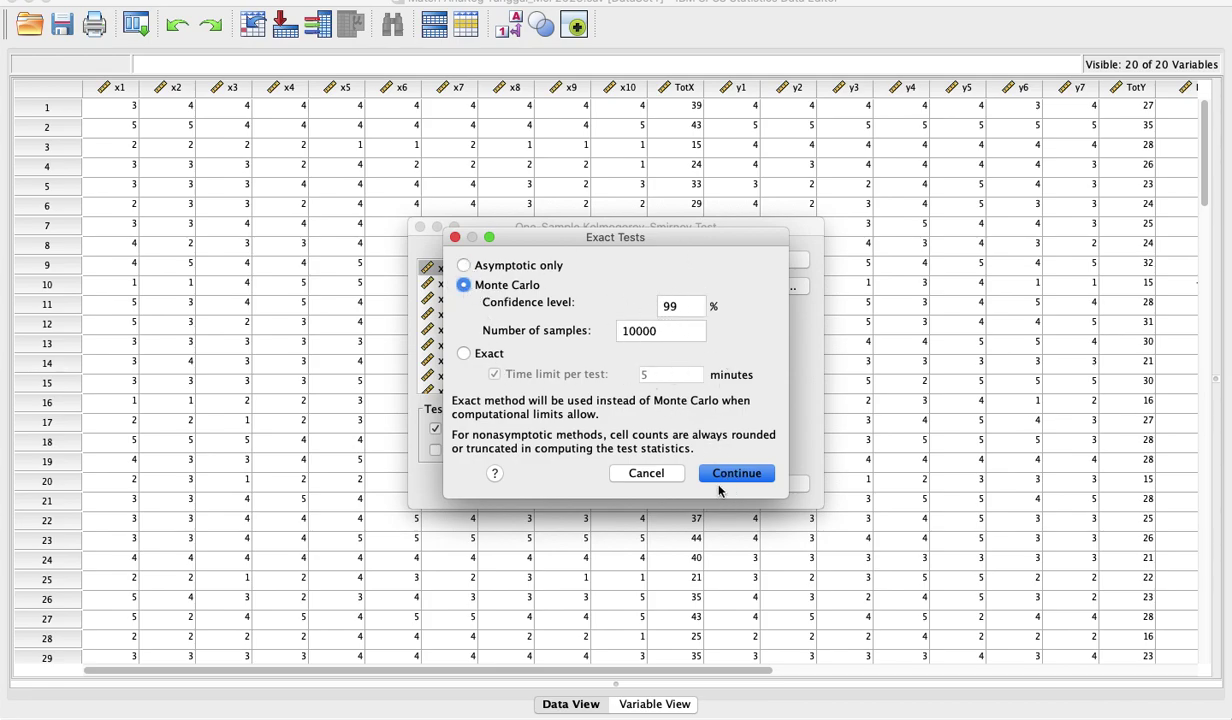
pyautogui.click(720, 484)
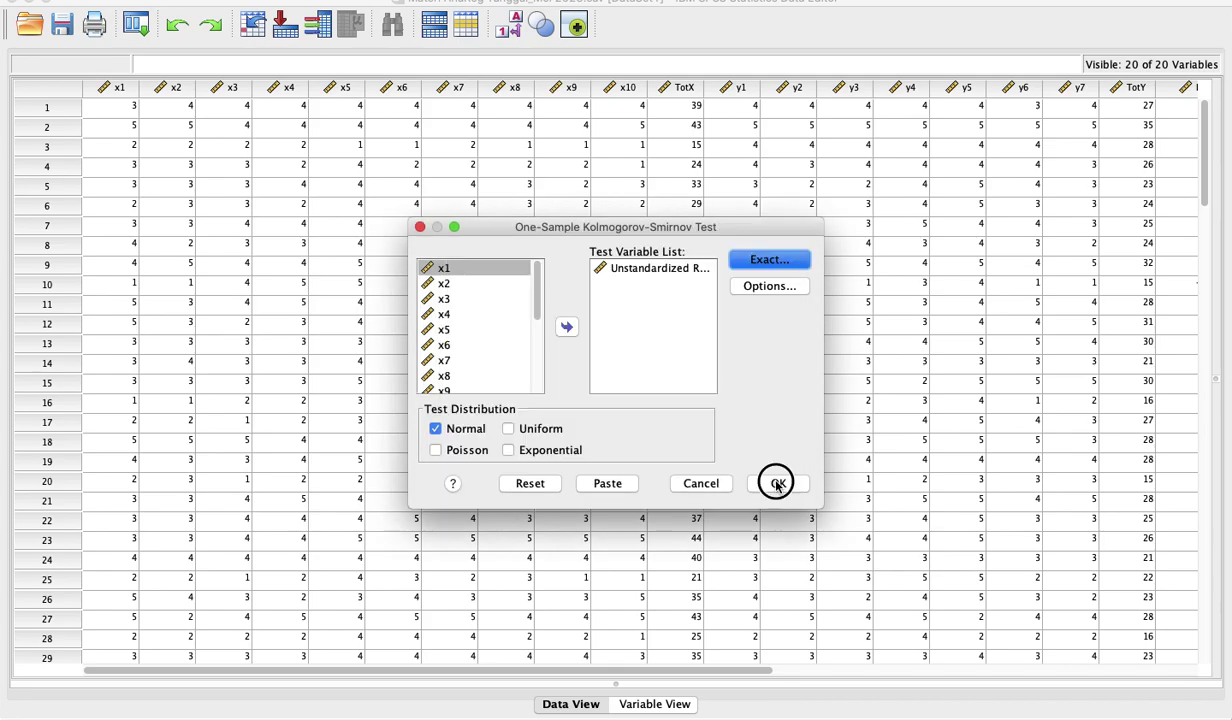
pyautogui.click(777, 483)
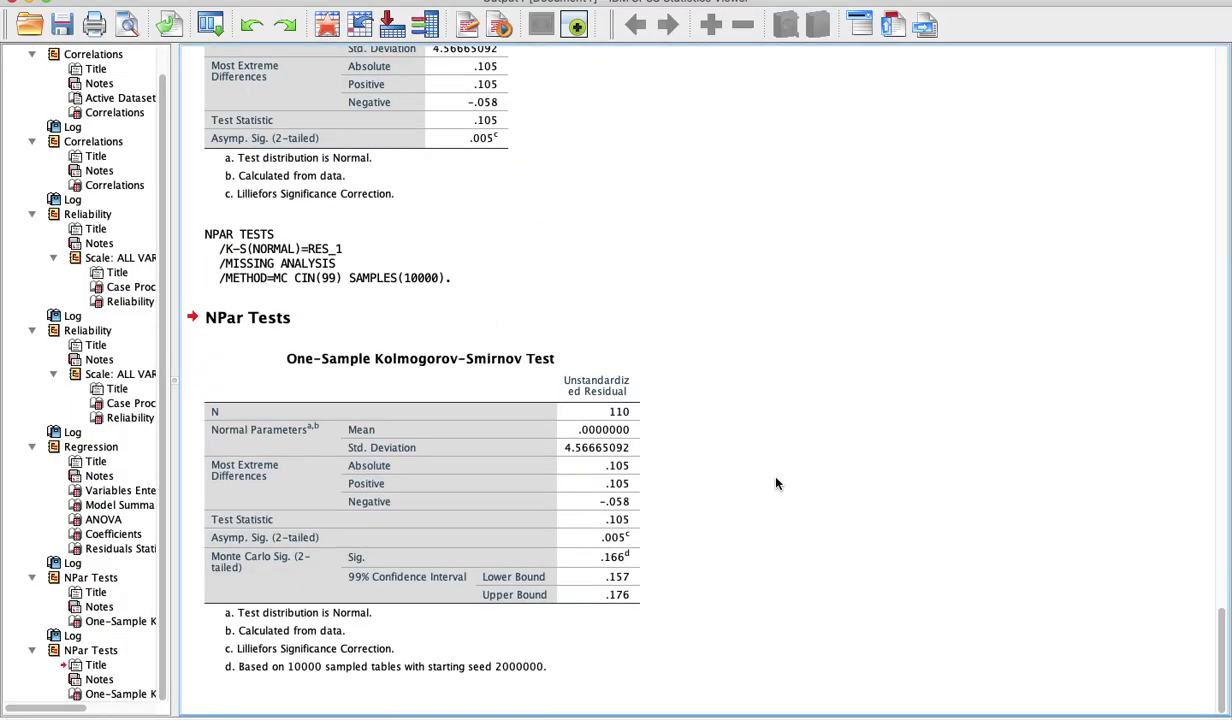
pyautogui.click(341, 553)
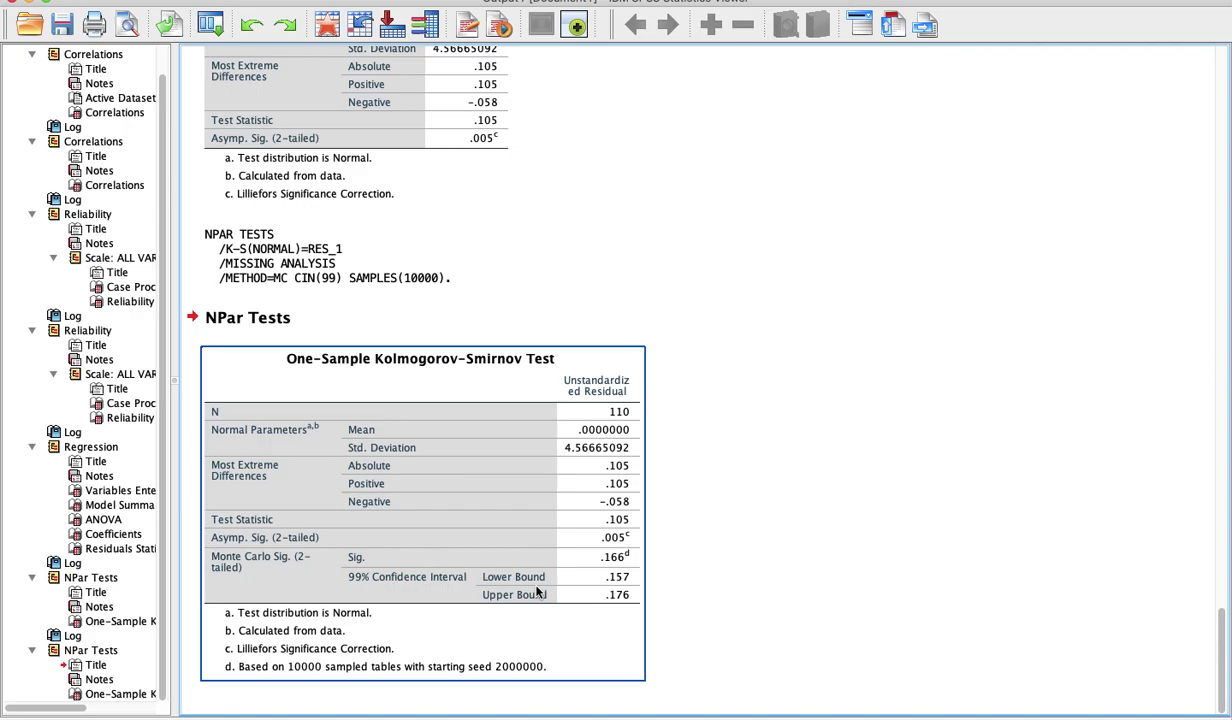
pyautogui.click(687, 515)
# Switch to the Word guide and review the Uji Normalitas section, including the Kolmogorov-Smirnov and Monte Carlo interpretation
pyautogui.hotkey('ctrl', 'Up')
pyautogui.click(815, 42)
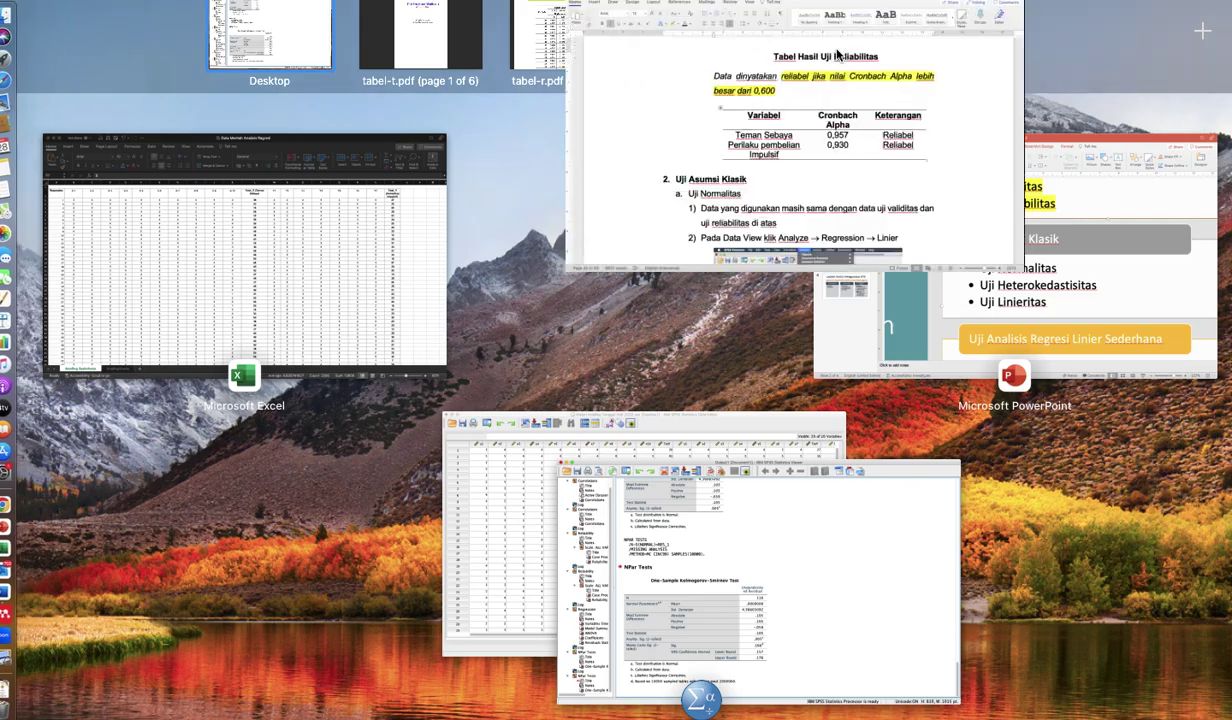
pyautogui.scroll(-5, 710, 475)
pyautogui.scroll(2, 710, 475)
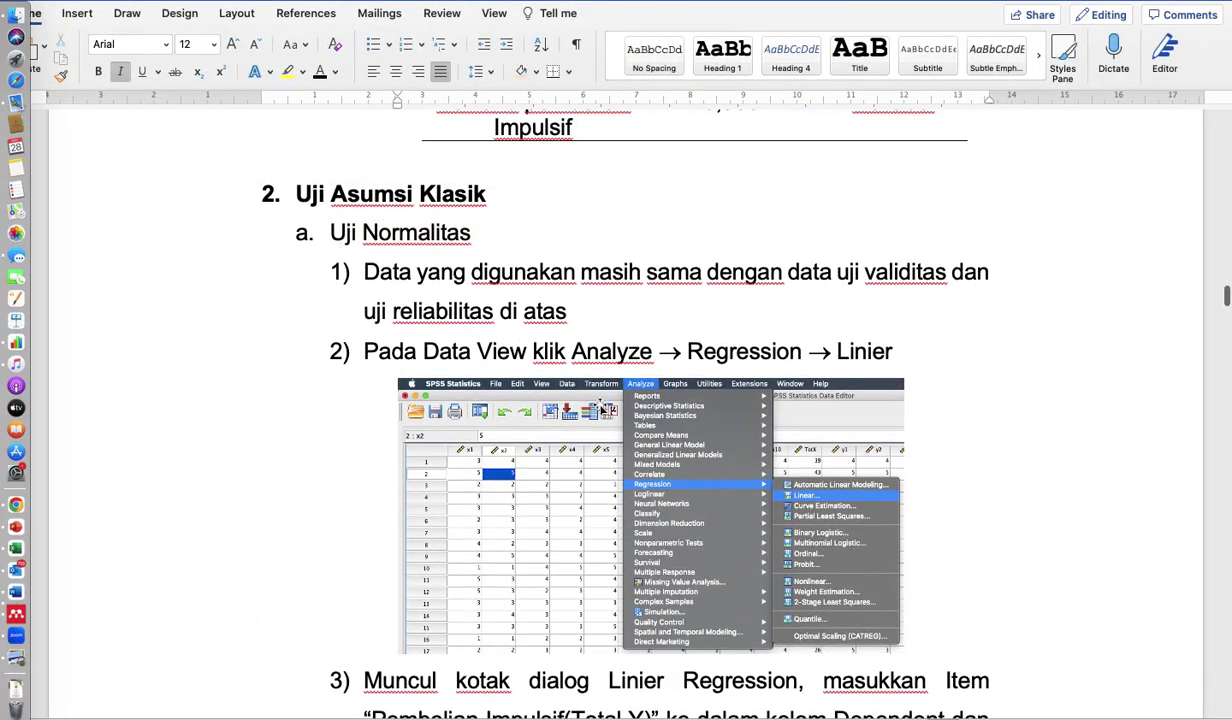
pyautogui.scroll(2, 600, 400)
pyautogui.scroll(-5, 600, 400)
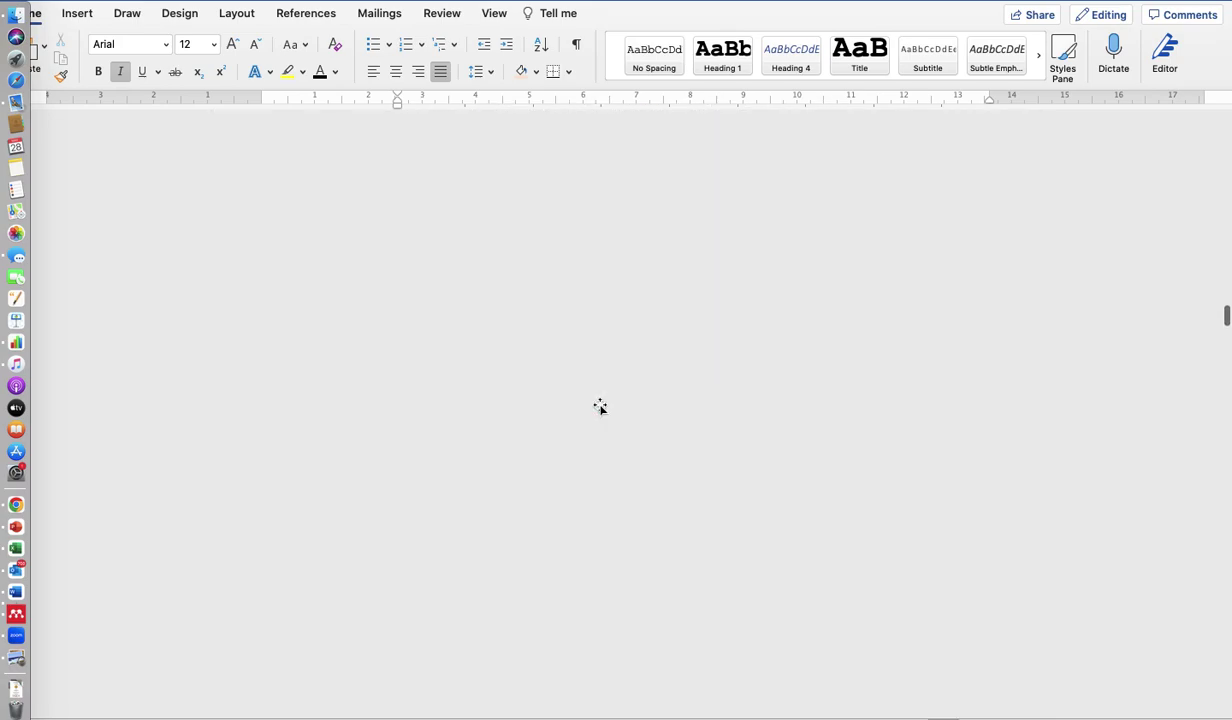
pyautogui.scroll(-5, 600, 406)
pyautogui.scroll(-10, 600, 406)
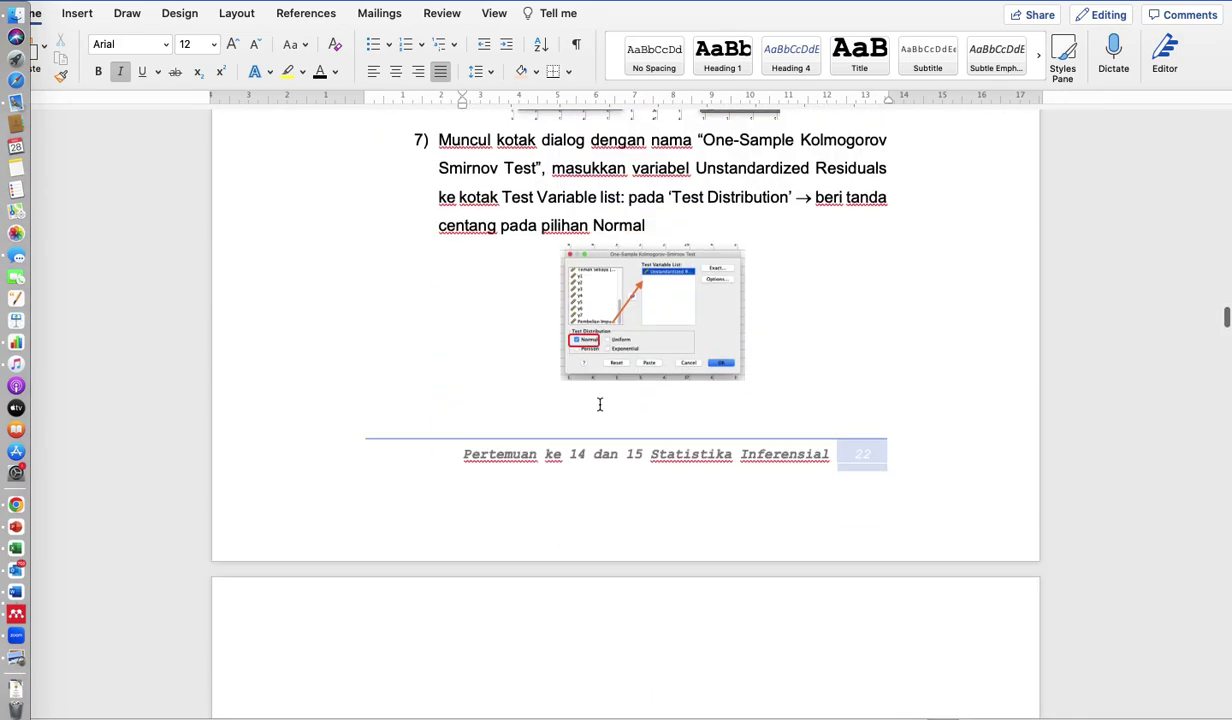
pyautogui.scroll(-3, 600, 403)
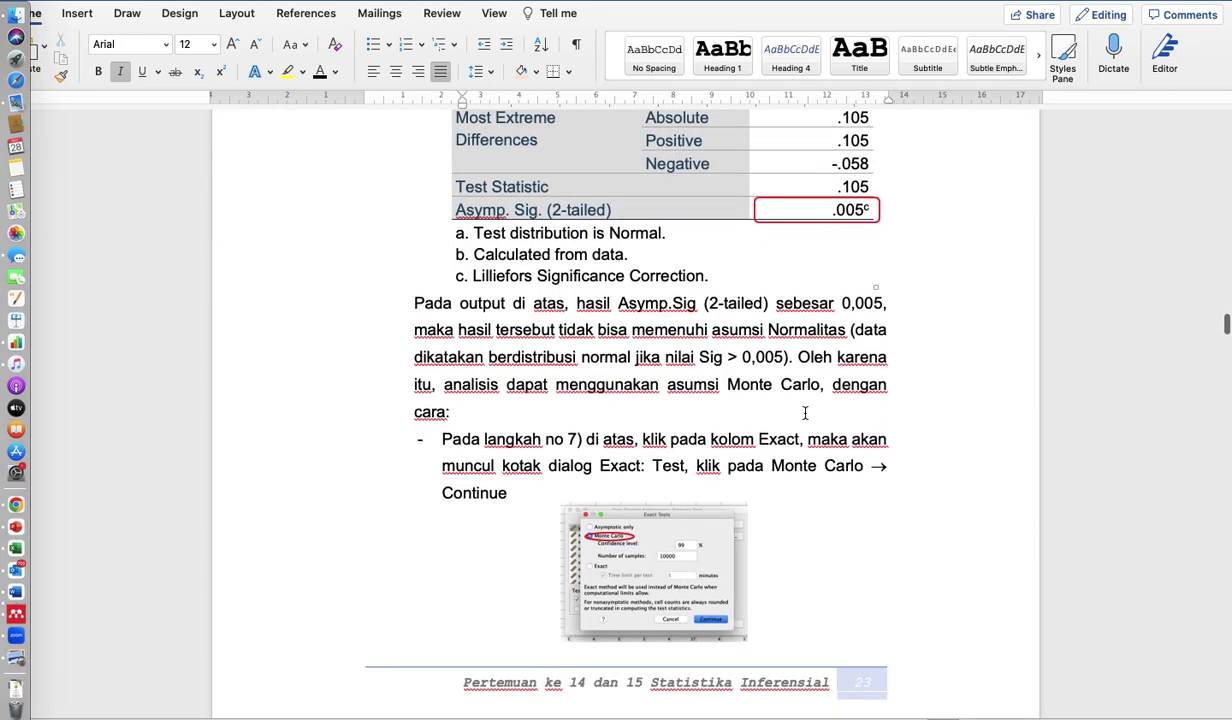
pyautogui.scroll(-10, 805, 410)
pyautogui.scroll(-2, 805, 410)
pyautogui.scroll(1, 805, 410)
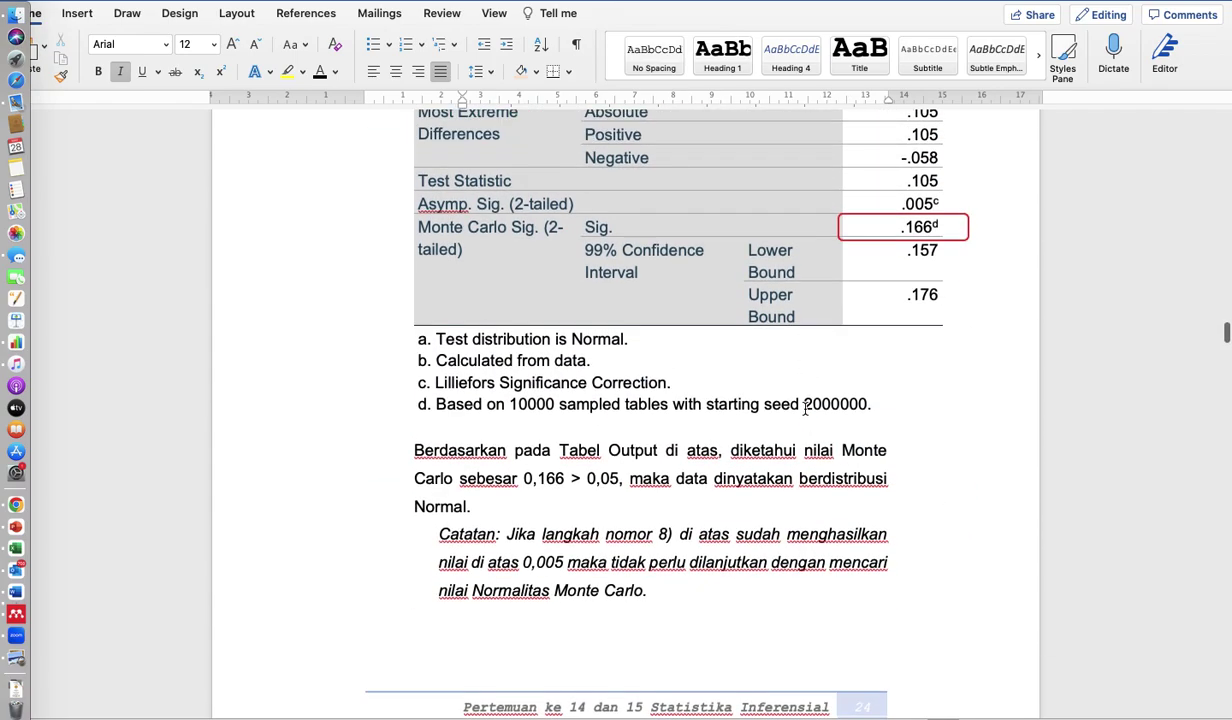
pyautogui.scroll(3, 900, 340)
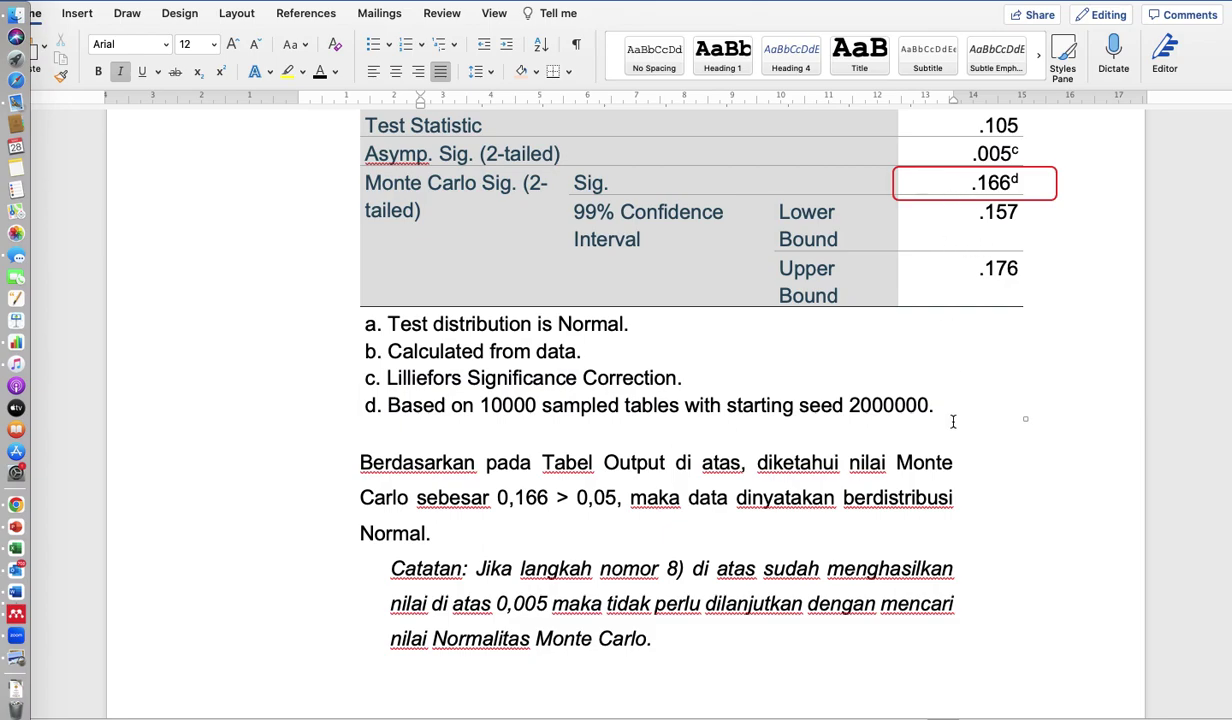
# Read the Uji Heterokedastisitas instructions in the guide, including the SRESID and ZPRED scatterplot settings
pyautogui.scroll(-15, 953, 421)
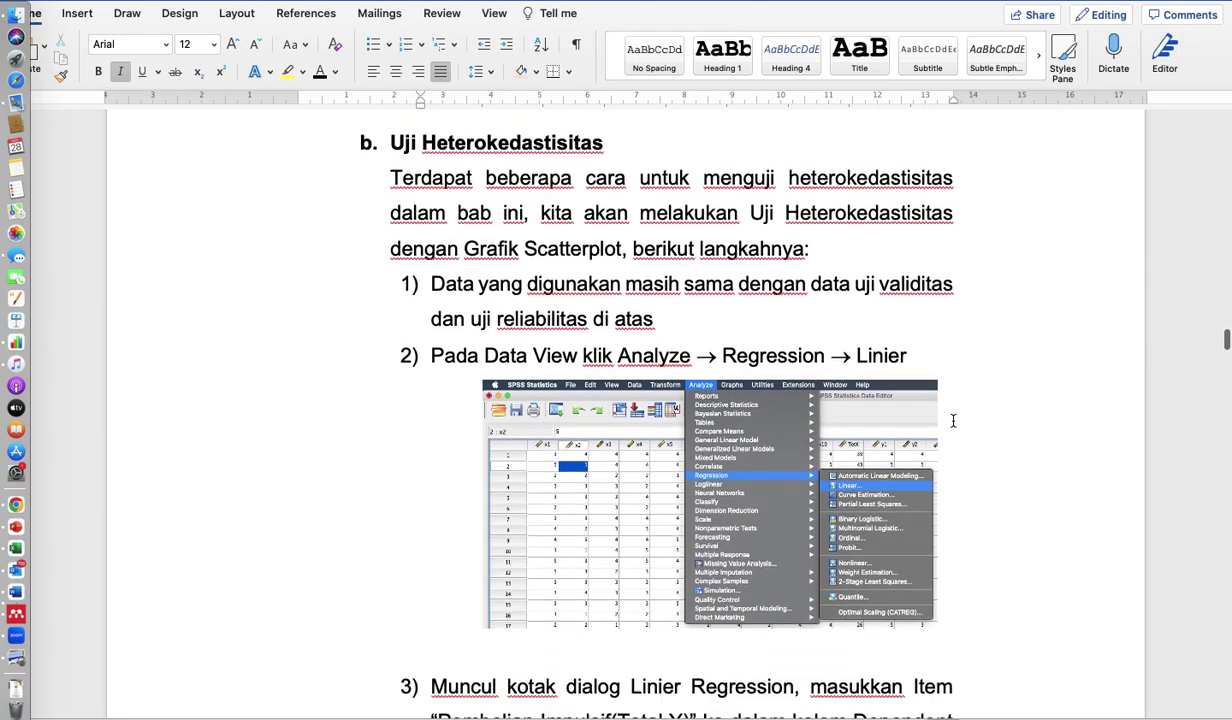
pyautogui.scroll(4, 953, 421)
pyautogui.scroll(-1, 953, 421)
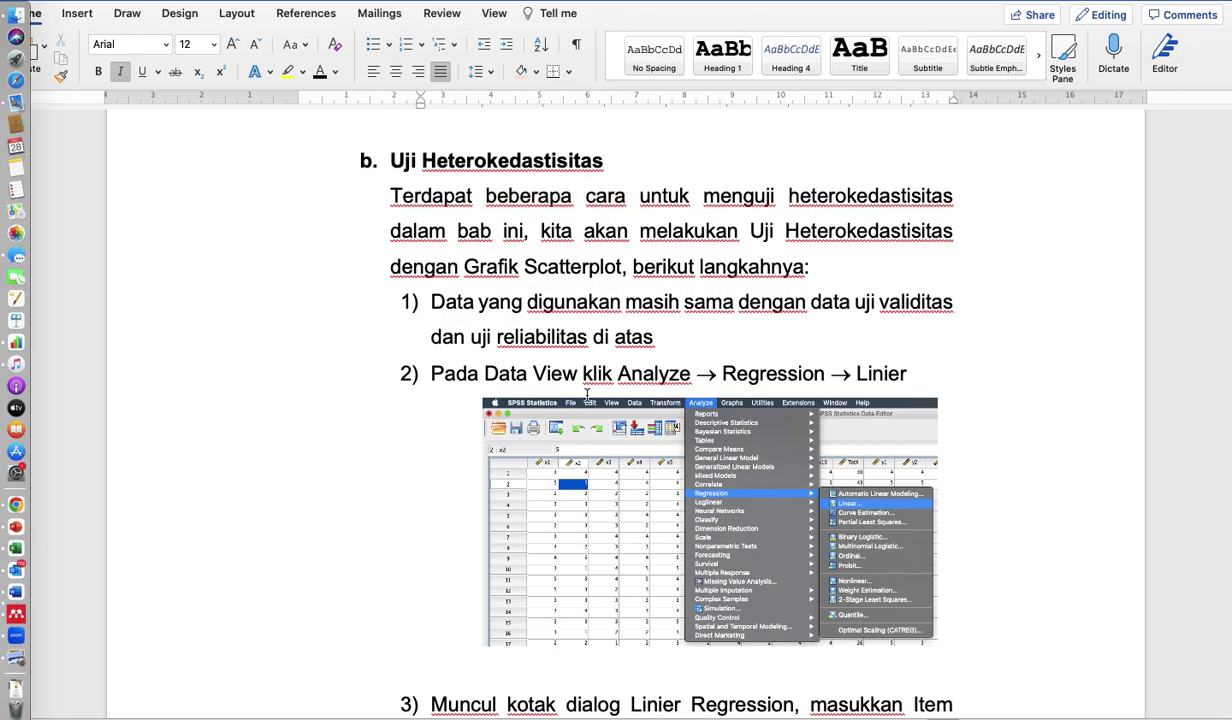
pyautogui.scroll(-1, 588, 393)
pyautogui.scroll(-2, 566, 383)
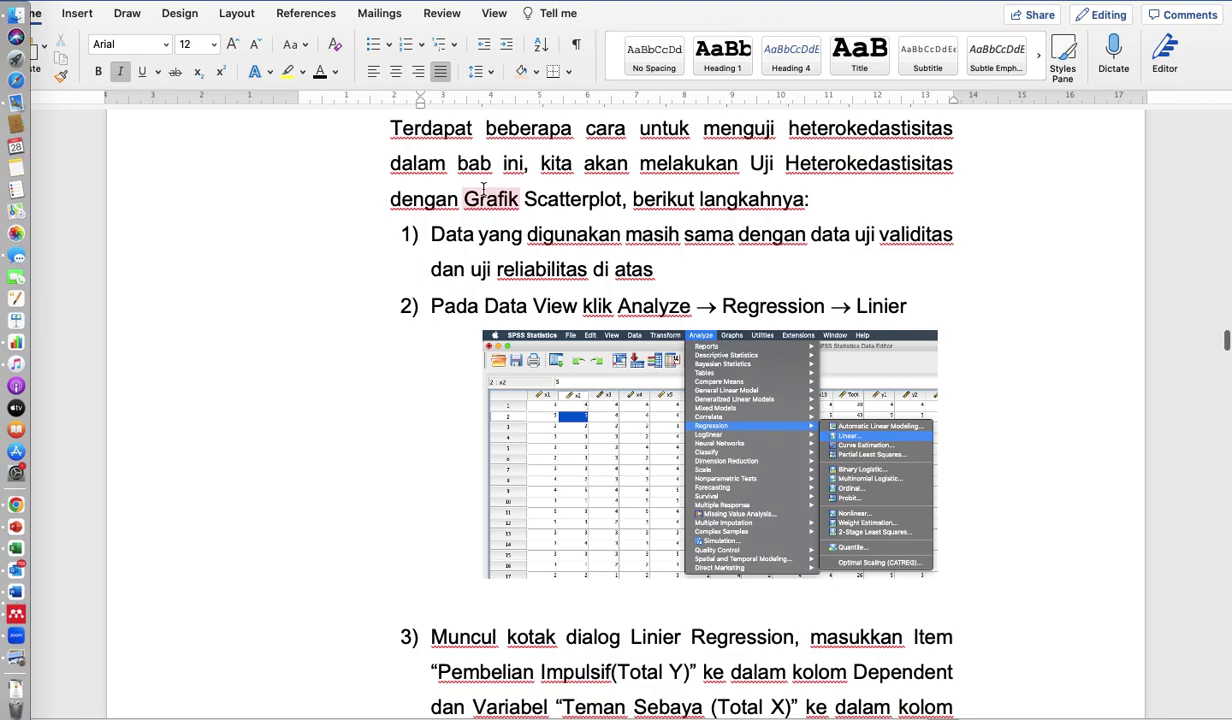
pyautogui.scroll(-3, 592, 508)
pyautogui.scroll(-10, 592, 506)
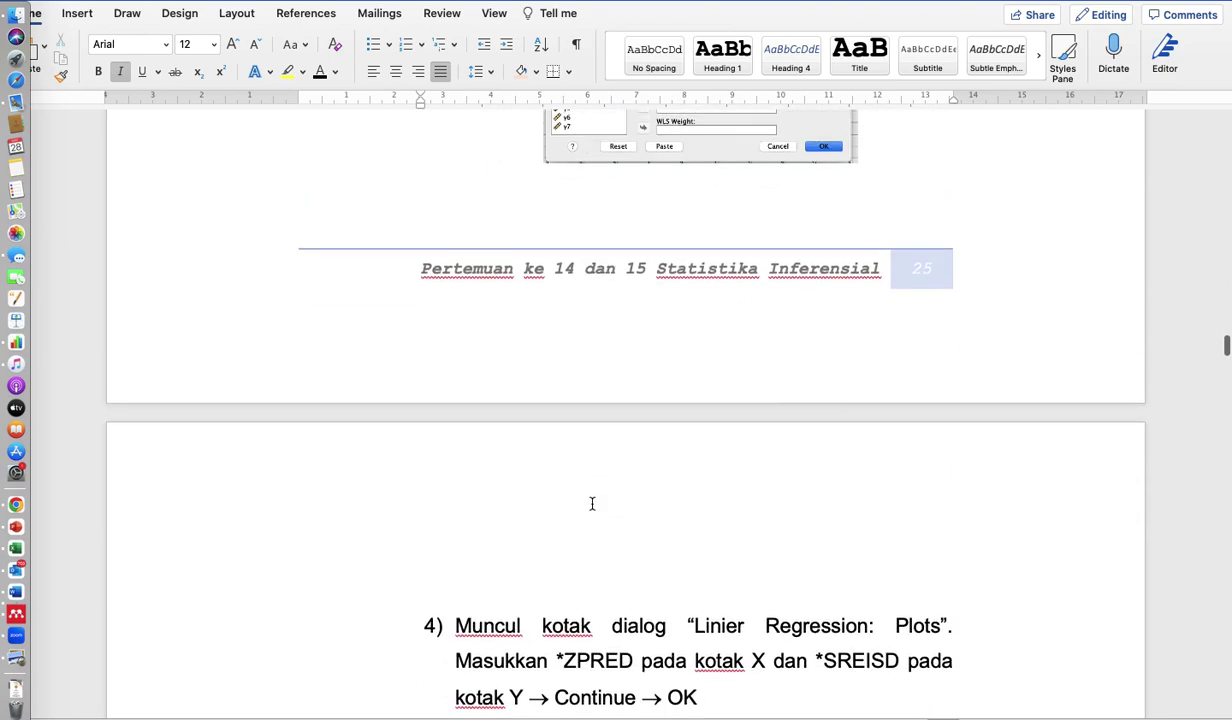
pyautogui.scroll(3, 592, 505)
pyautogui.scroll(-4, 592, 504)
pyautogui.scroll(-7, 592, 504)
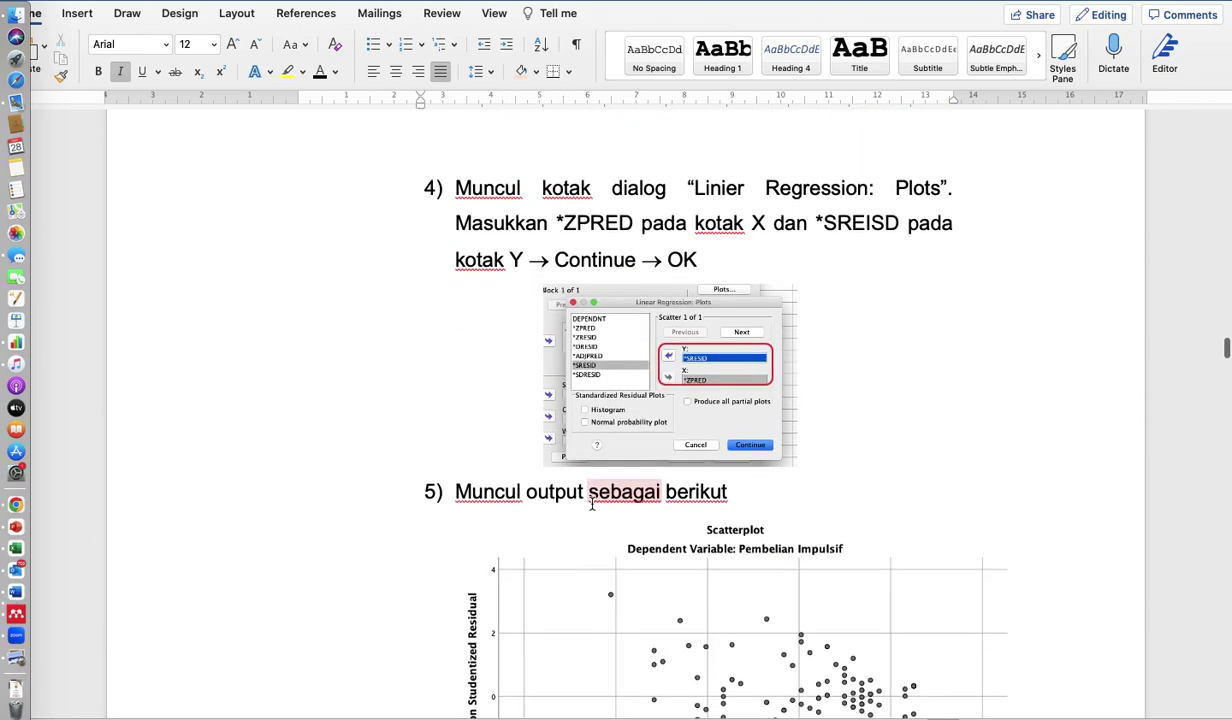
pyautogui.scroll(5, 795, 352)
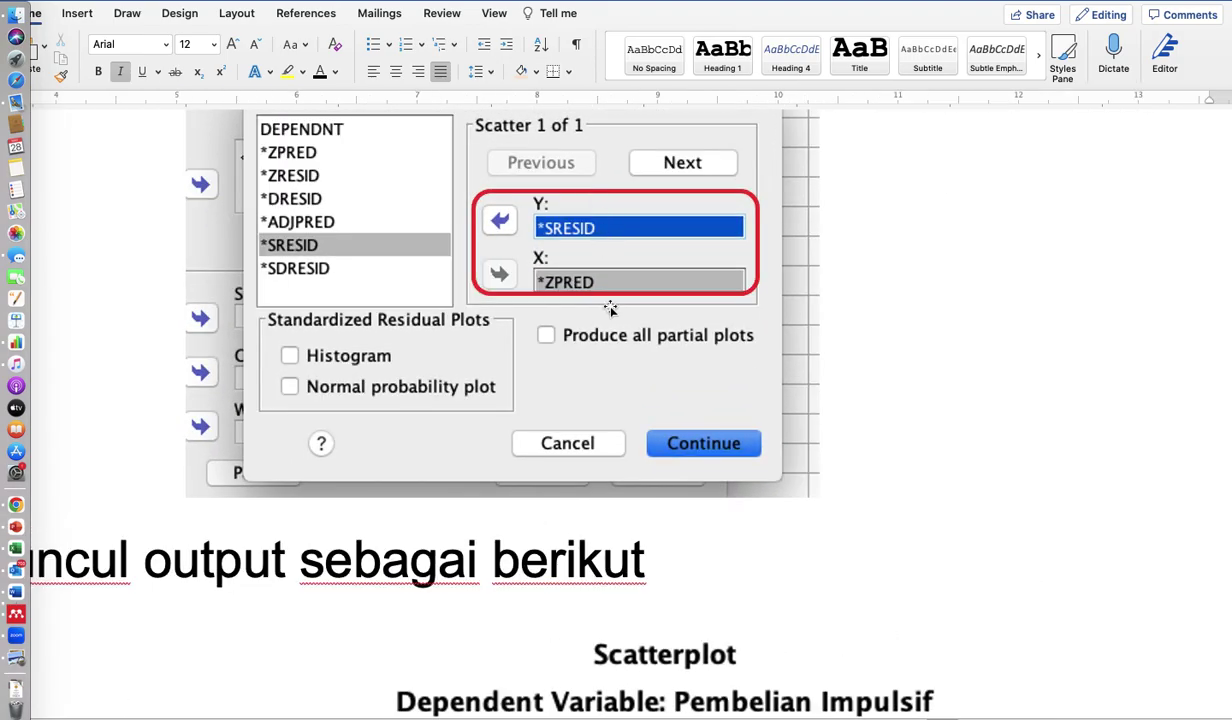
# Switch to the SPSS Data Editor and open the Plots settings of the Pembelian Impulsif on Teman Sebaya linear regression
pyautogui.hotkey('ctrl', 'Up')
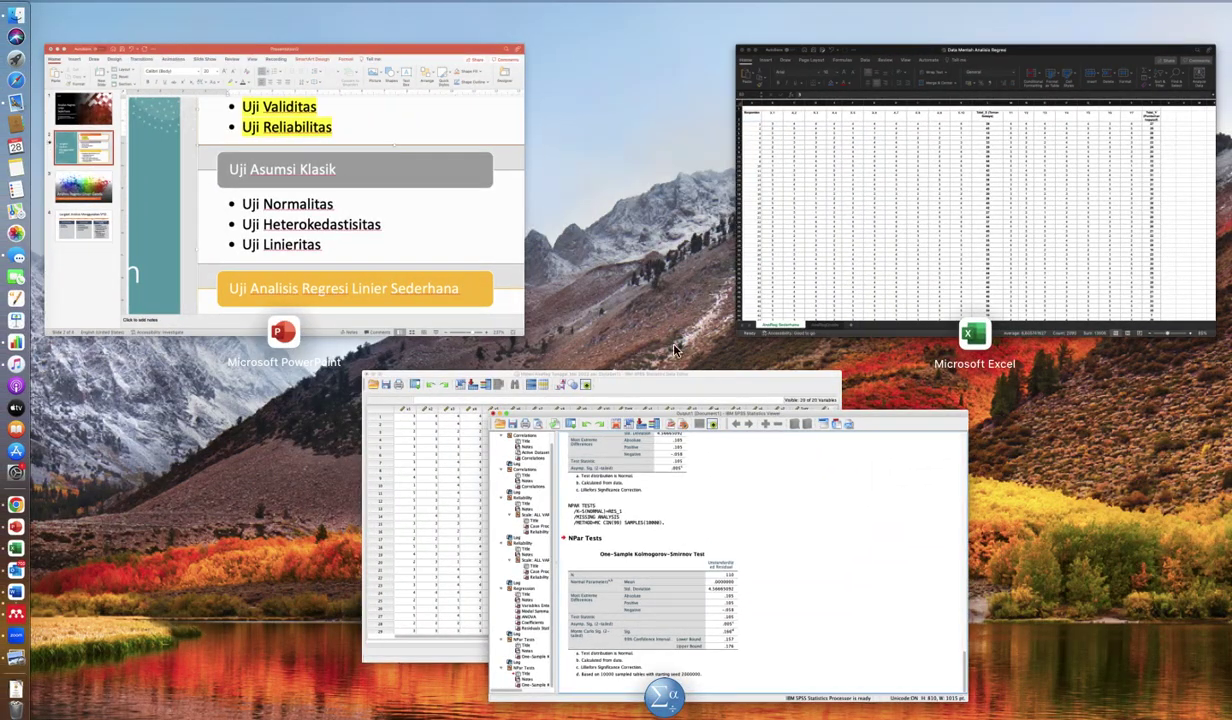
pyautogui.click(440, 432)
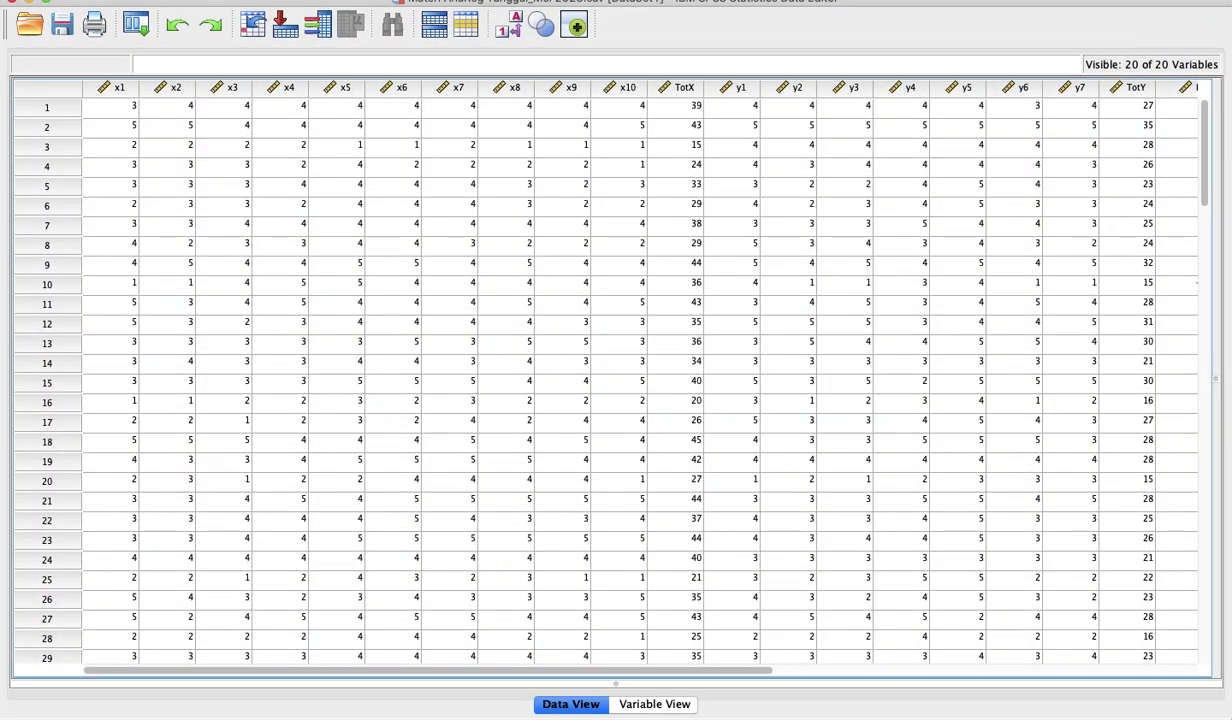
pyautogui.click(398, 1)
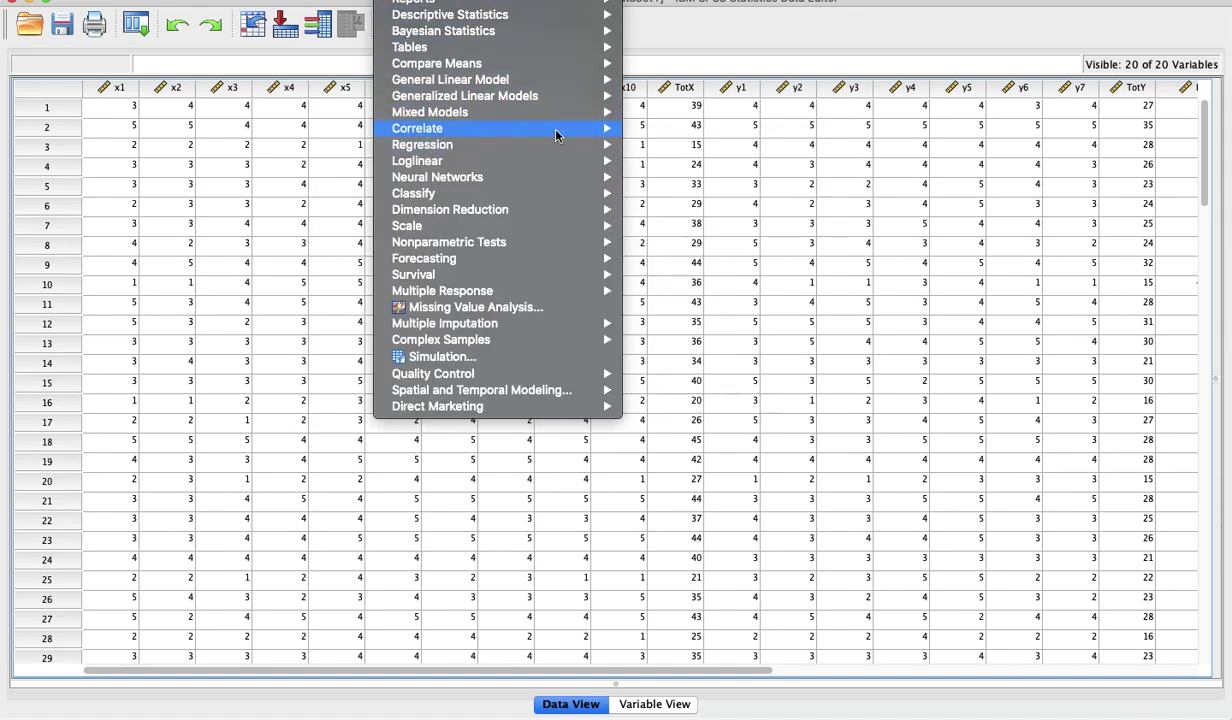
pyautogui.moveTo(560, 145)
pyautogui.click(676, 163)
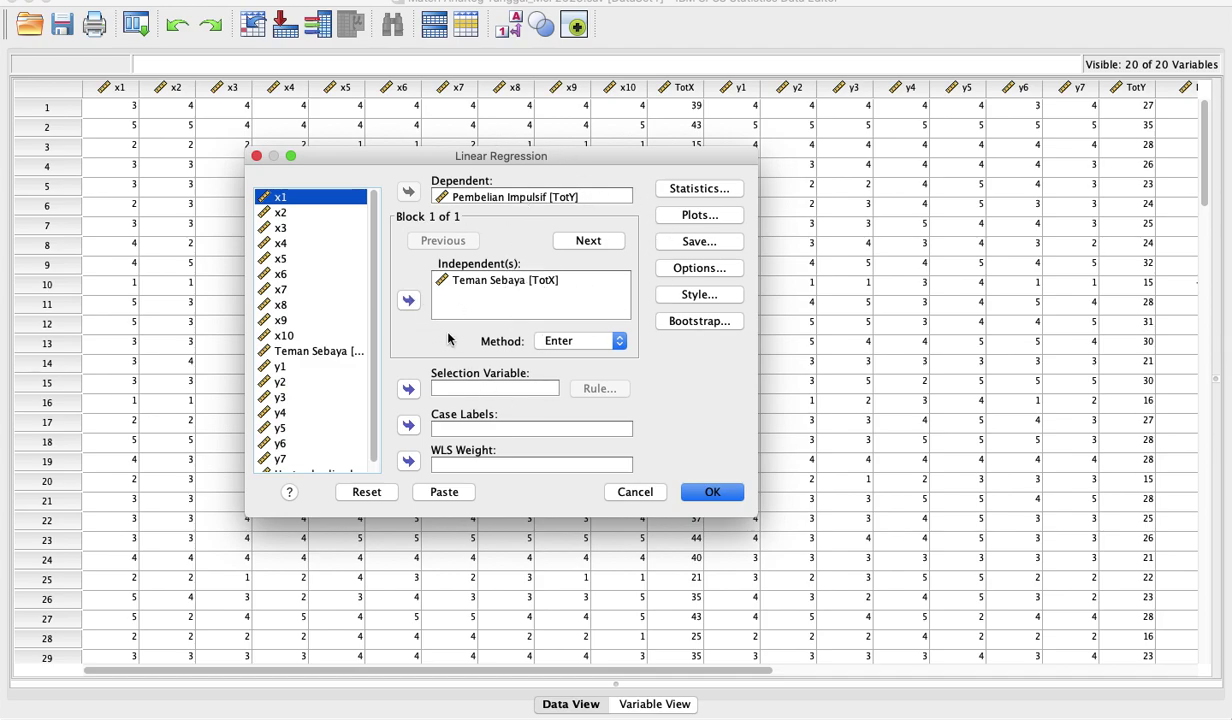
pyautogui.click(716, 218)
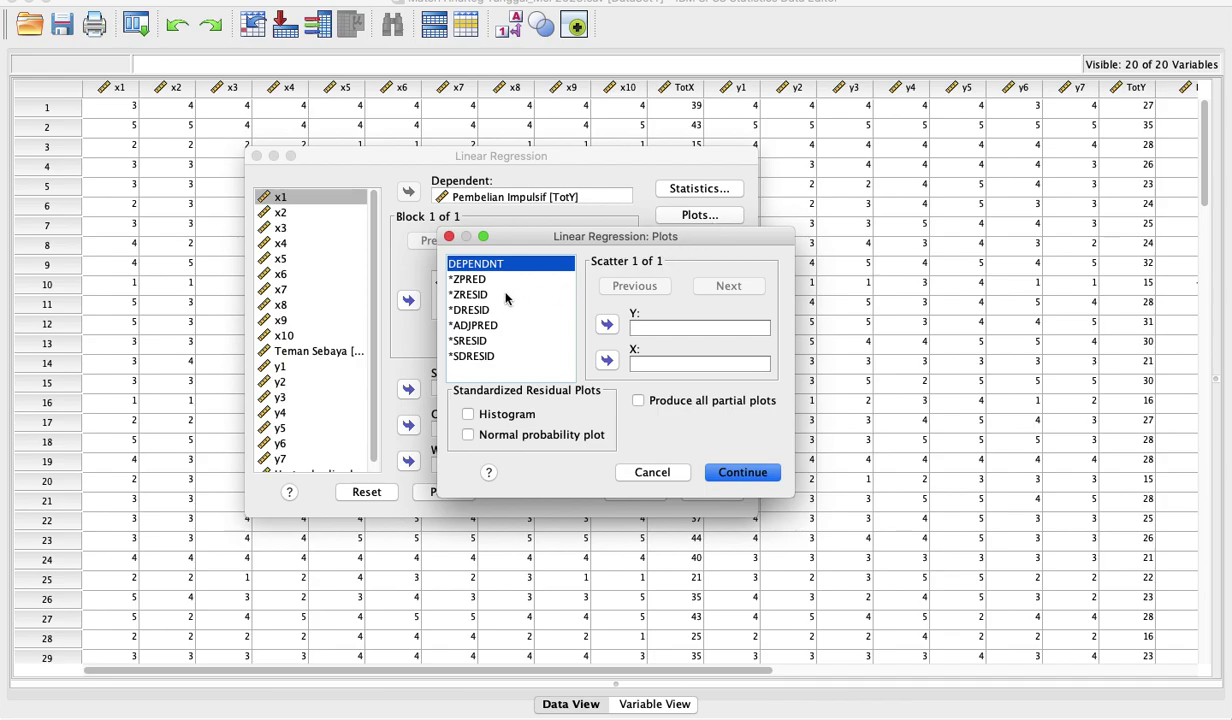
pyautogui.click(505, 295)
# Recheck the scatterplot variables in the Word guide, then assign *SRESID to Y and *ZPRED to X in the SPSS regression plot settings
pyautogui.hotkey('ctrl', 'Up')
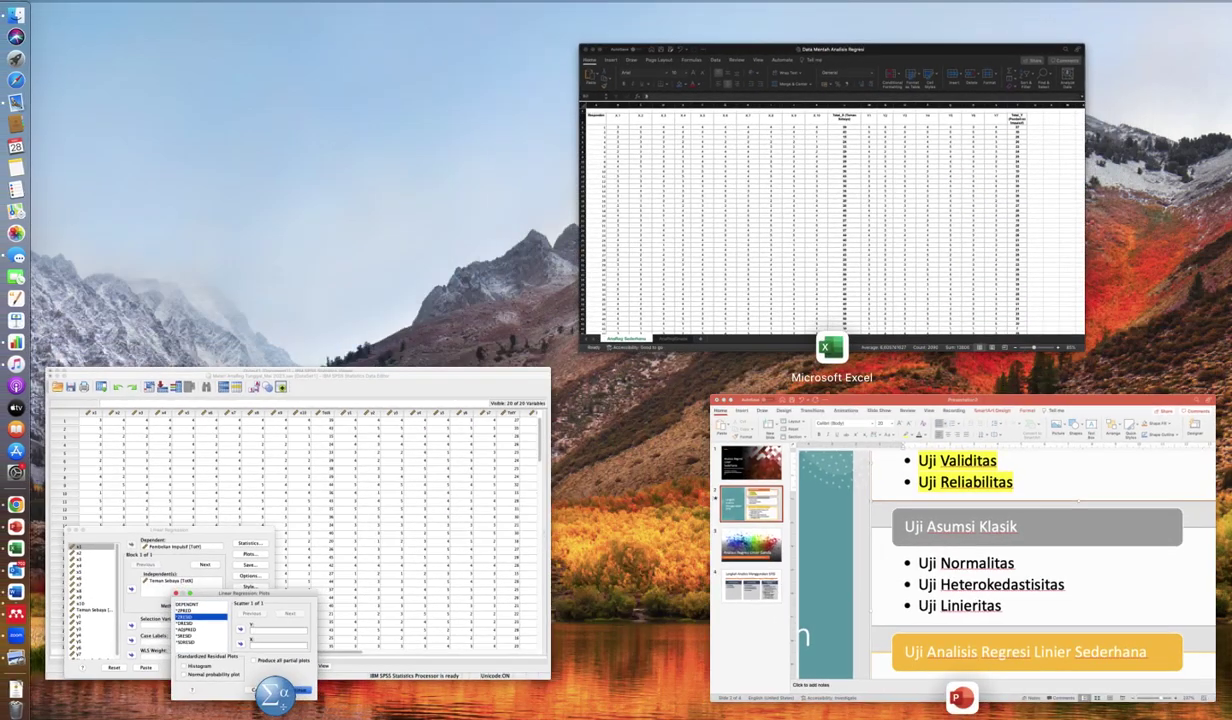
pyautogui.click(897, 44)
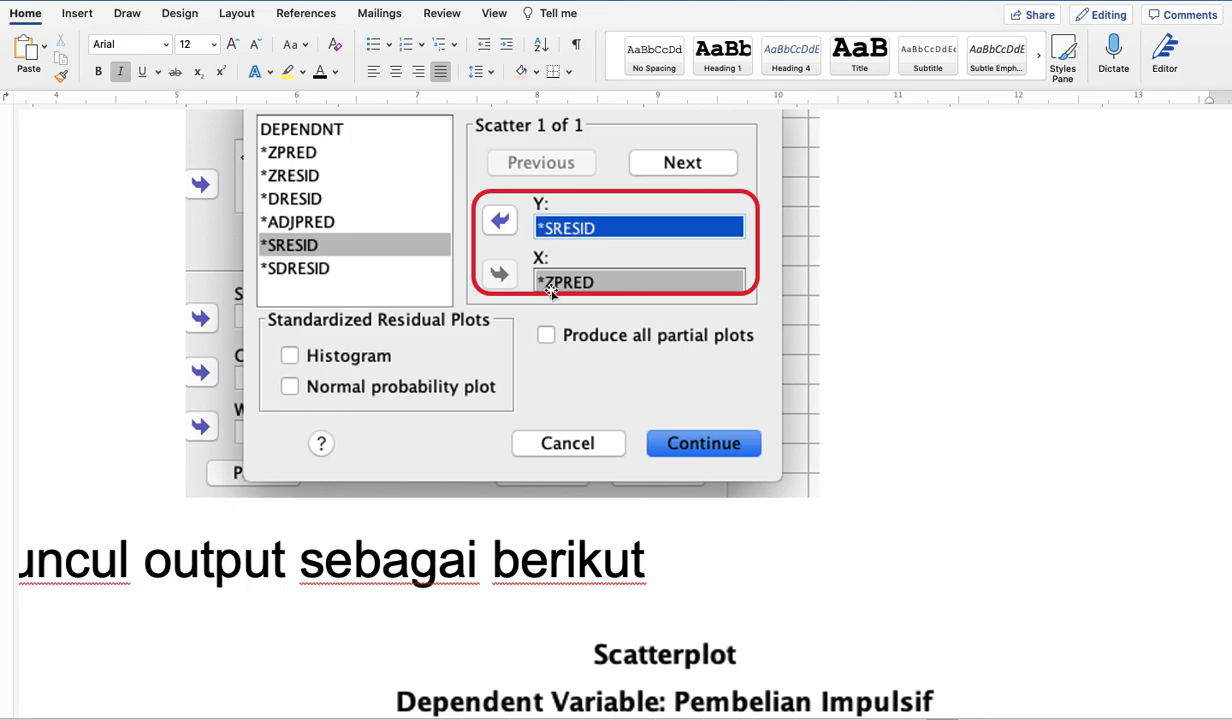
pyautogui.hotkey('ctrl', 'Up')
pyautogui.click(489, 536)
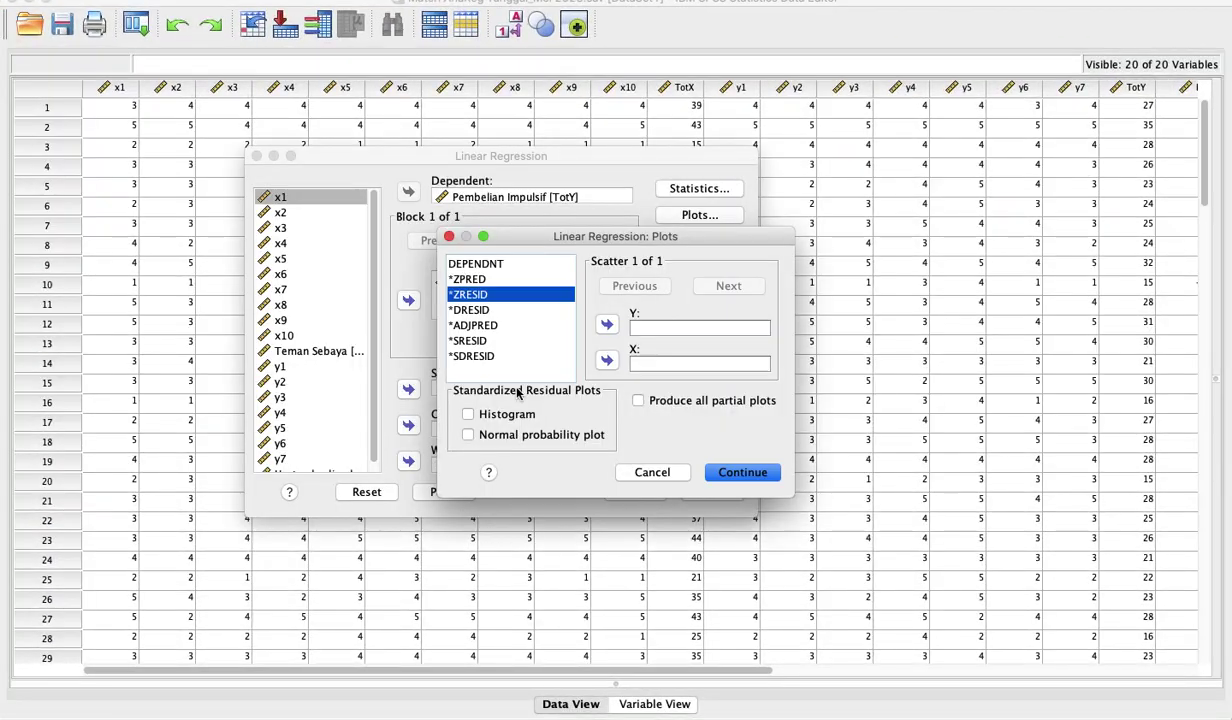
pyautogui.click(478, 340)
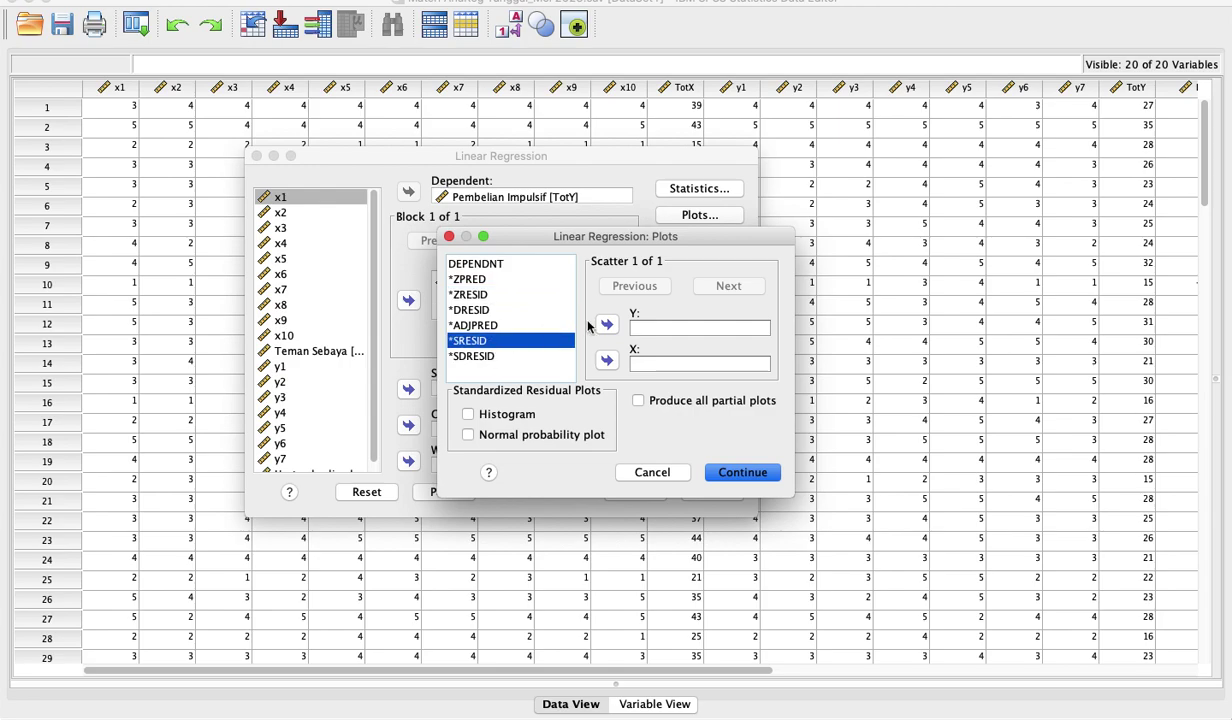
pyautogui.click(607, 325)
pyautogui.click(470, 279)
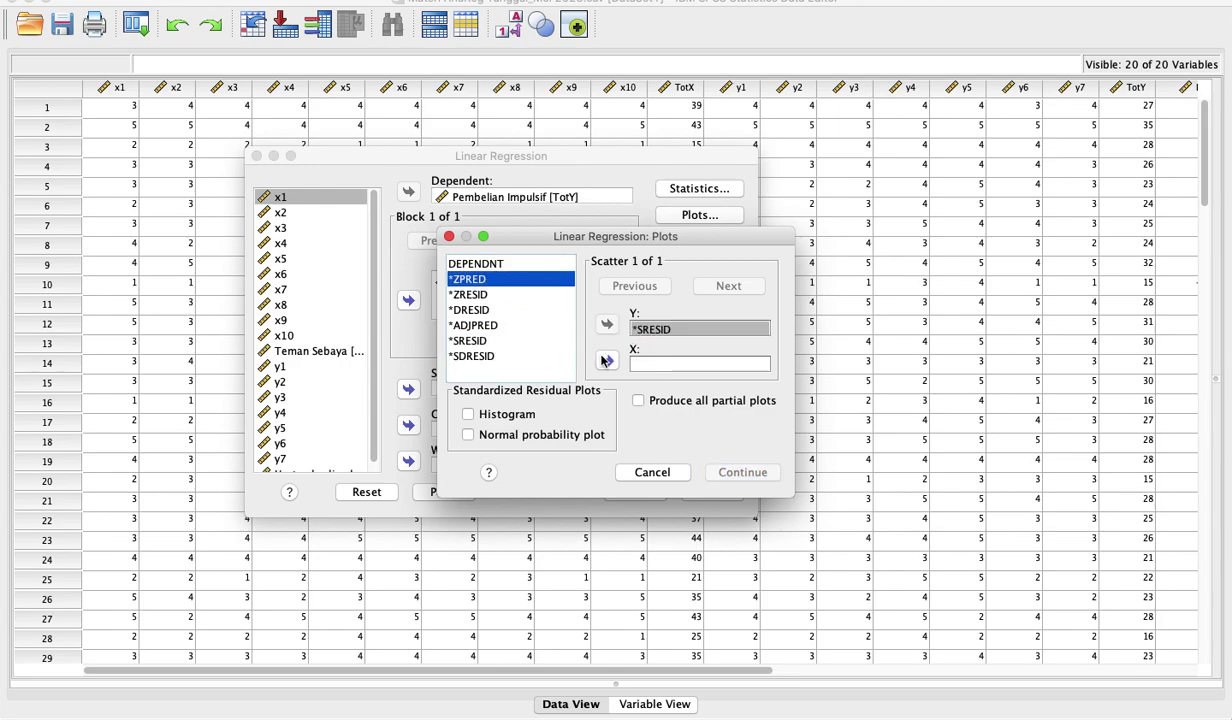
pyautogui.click(606, 362)
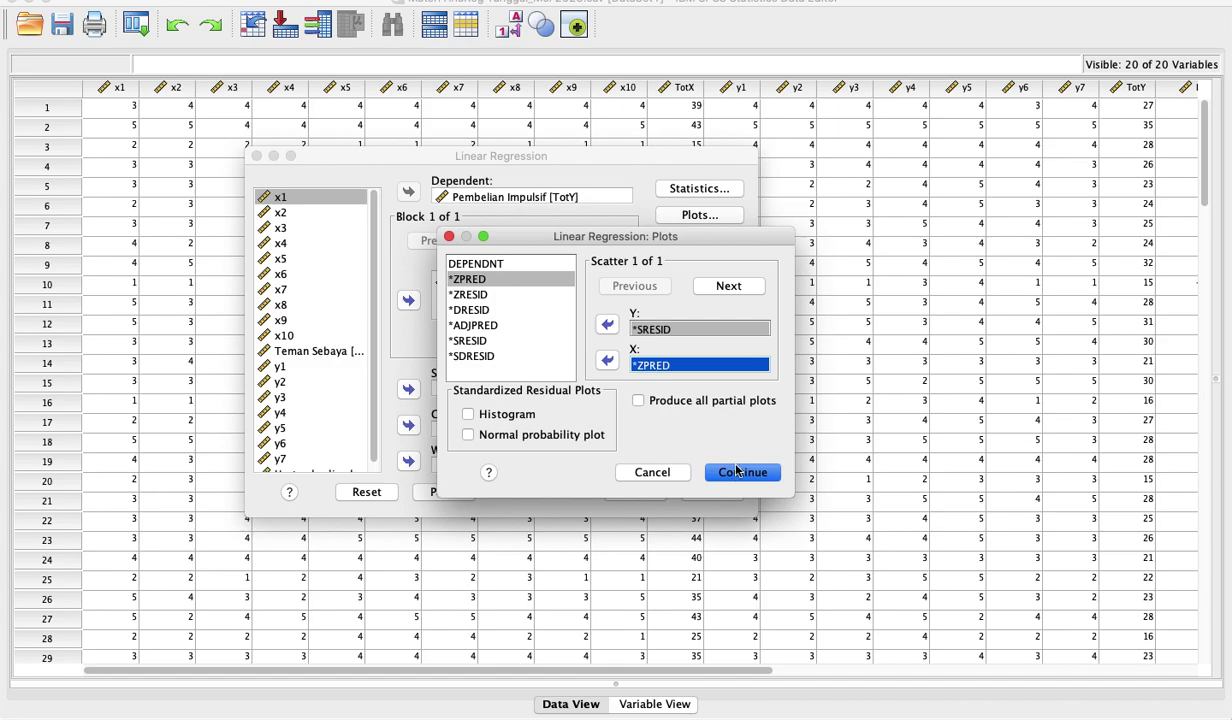
pyautogui.click(737, 472)
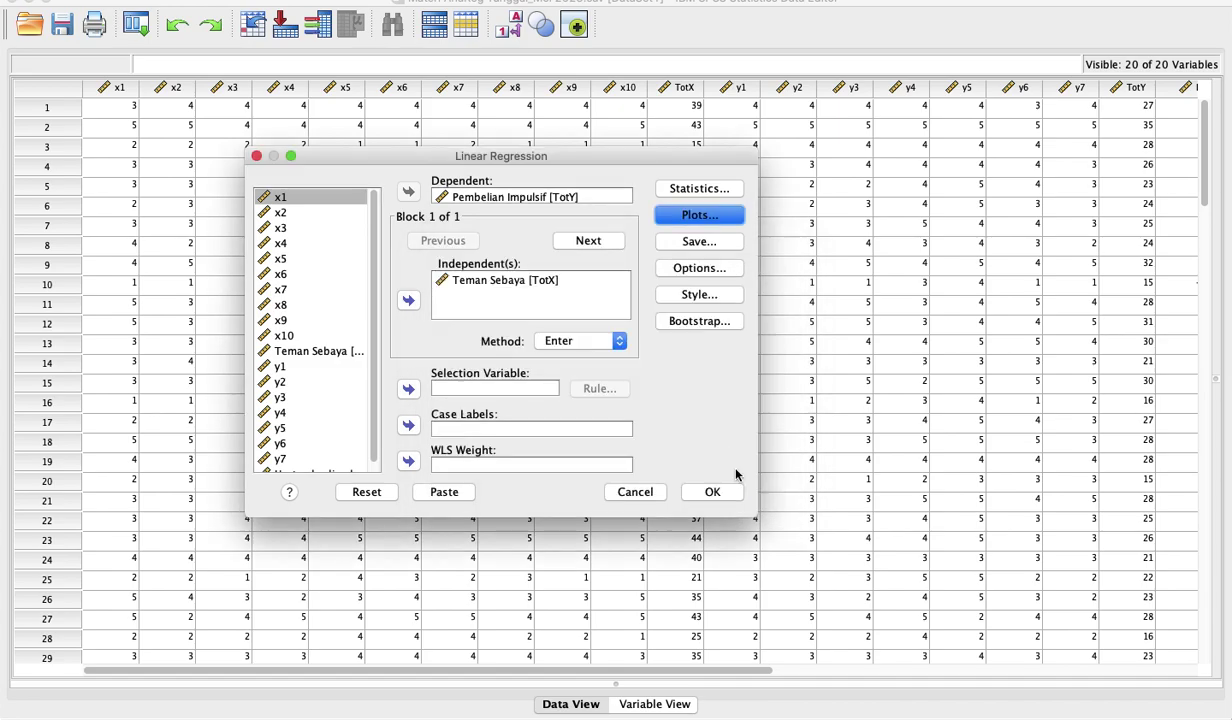
# Run the linear regression and examine the scatterplot's point pattern for heteroscedasticity
pyautogui.click(711, 492)
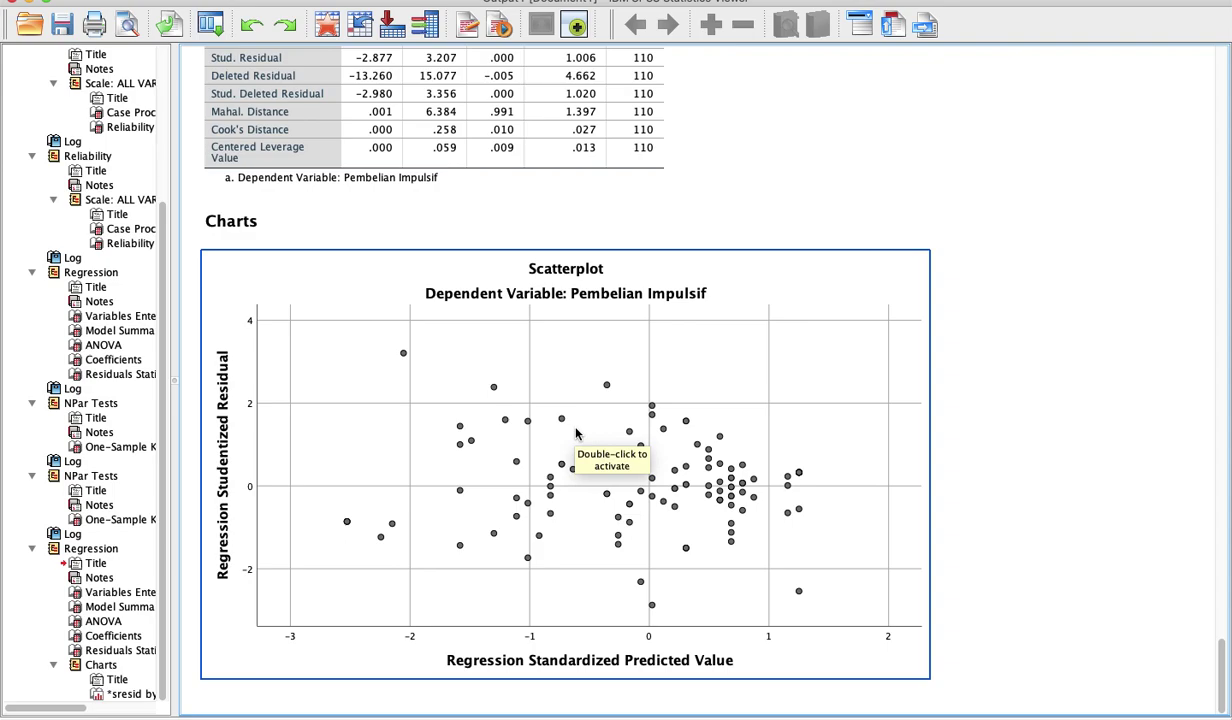
pyautogui.scroll(3, 576, 433)
pyautogui.scroll(-3, 576, 433)
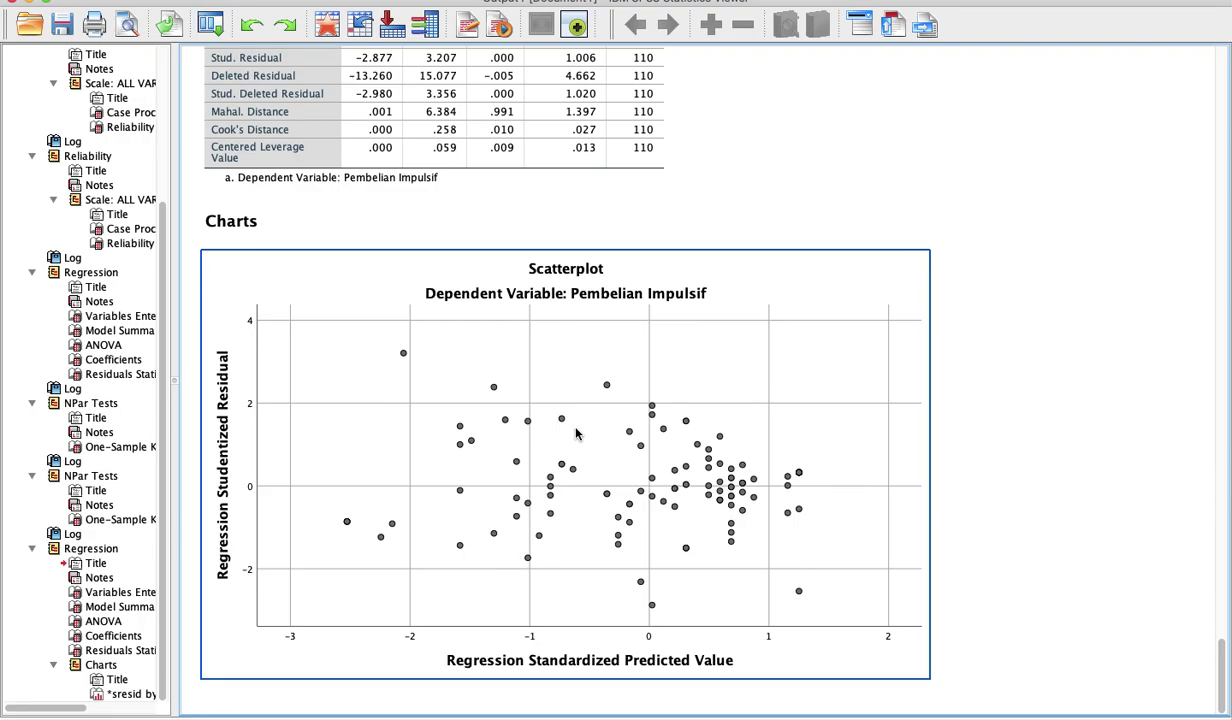
# Switch to the Word guide and read the Uji Linieritas instructions, including the Compare Means procedure and the Test for linearity option
pyautogui.hotkey('ctrl', 'Up')
pyautogui.click(445, 440)
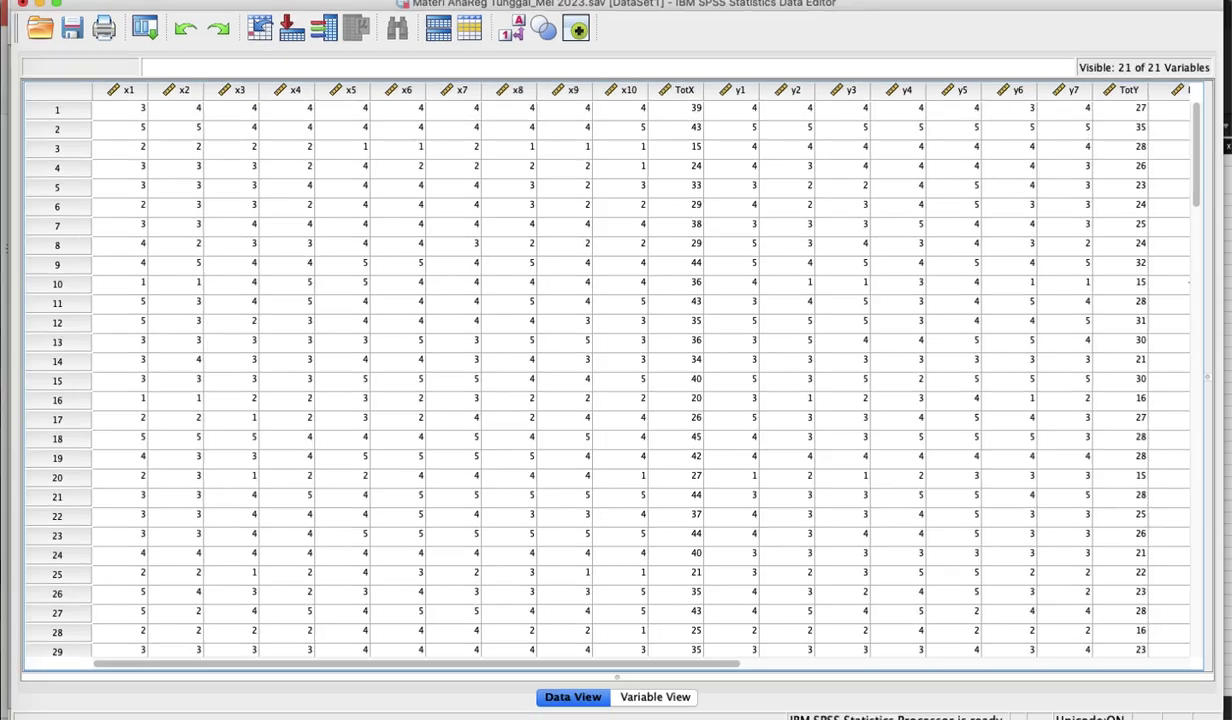
pyautogui.hotkey('ctrl', 'Up')
pyautogui.click(907, 50)
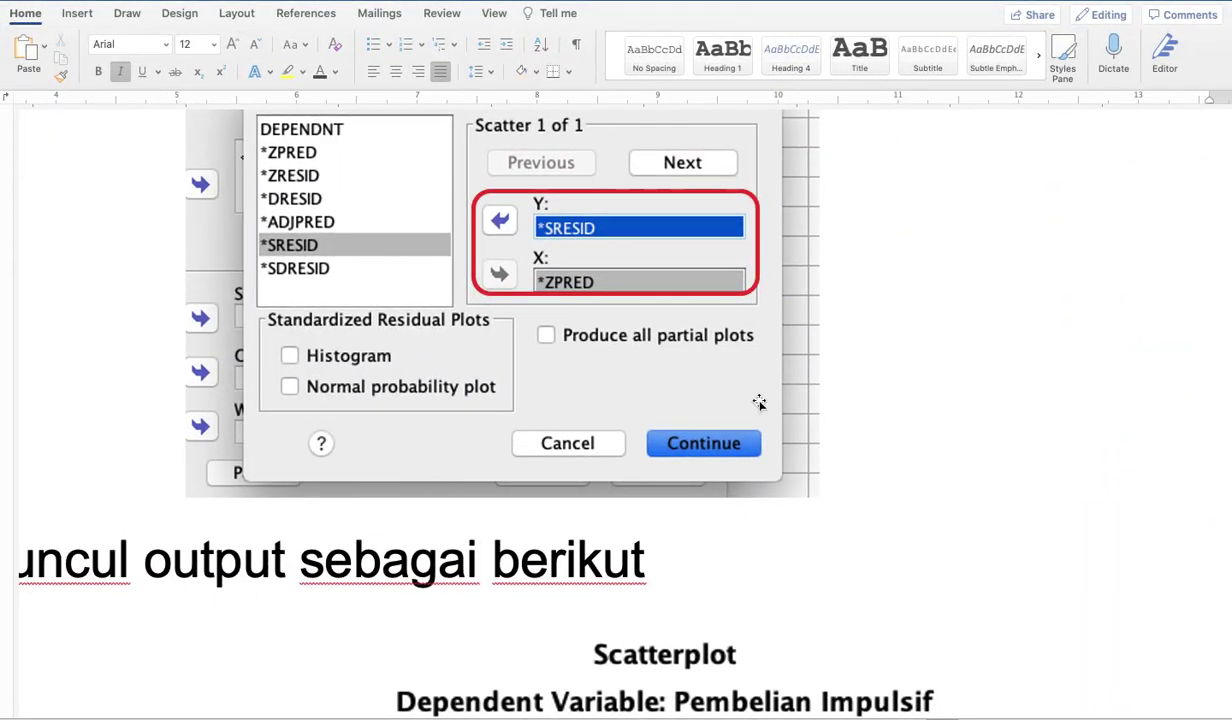
pyautogui.scroll(-10, 759, 403)
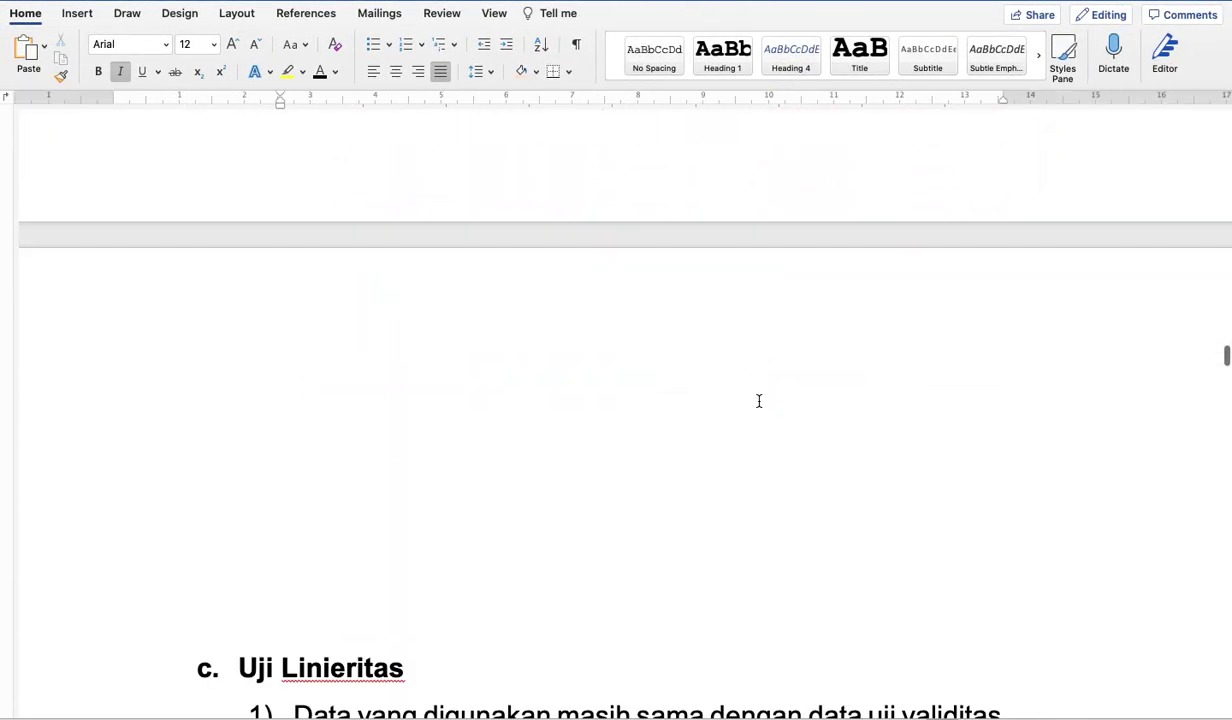
pyautogui.scroll(-5, 759, 401)
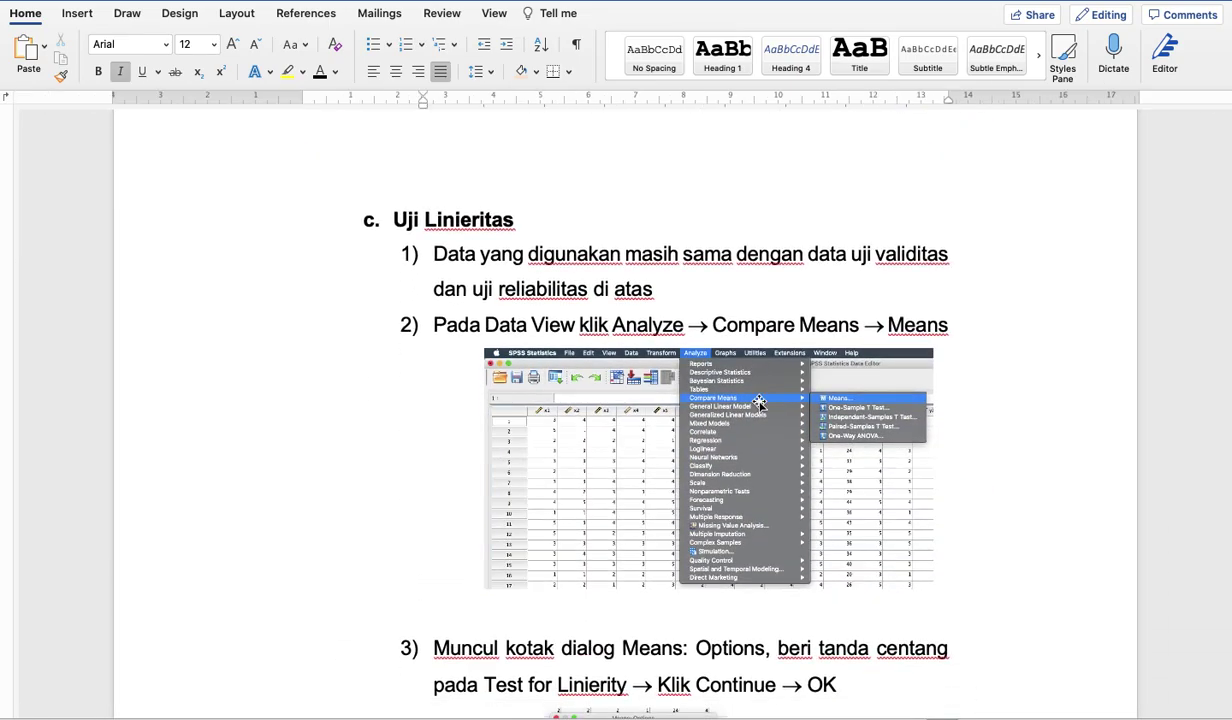
pyautogui.scroll(-2, 759, 403)
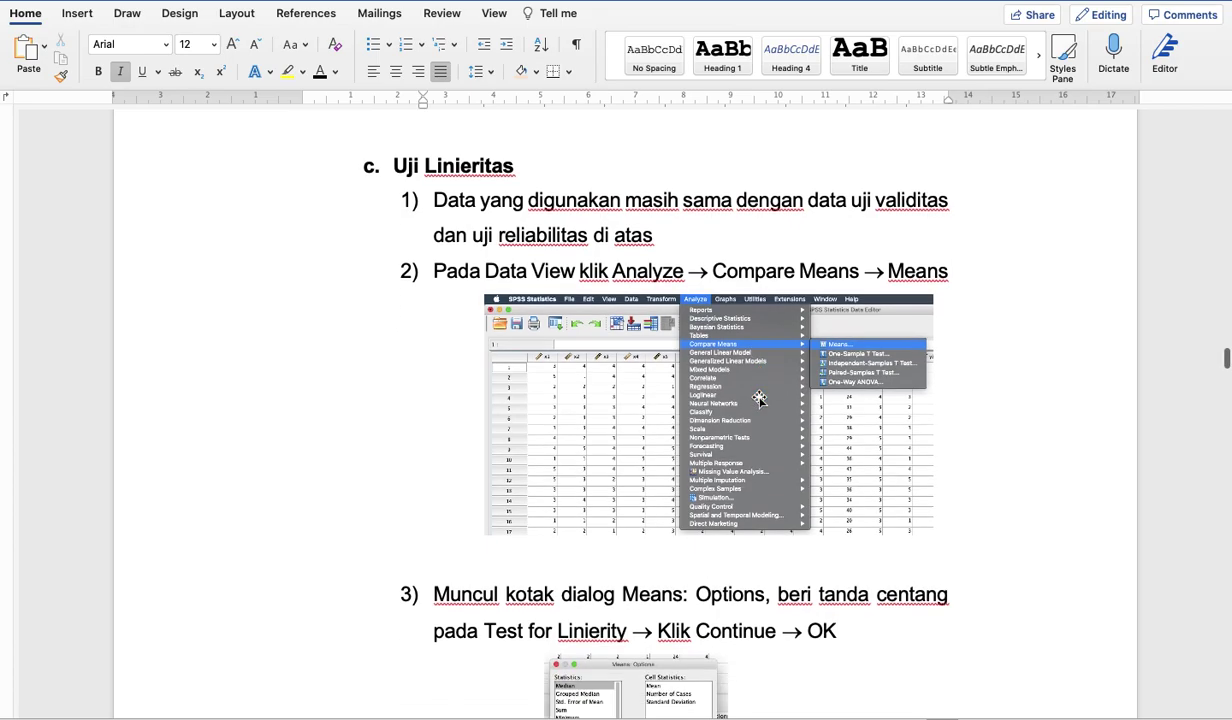
pyautogui.scroll(2, 759, 400)
pyautogui.scroll(1, 759, 399)
pyautogui.scroll(-1, 759, 399)
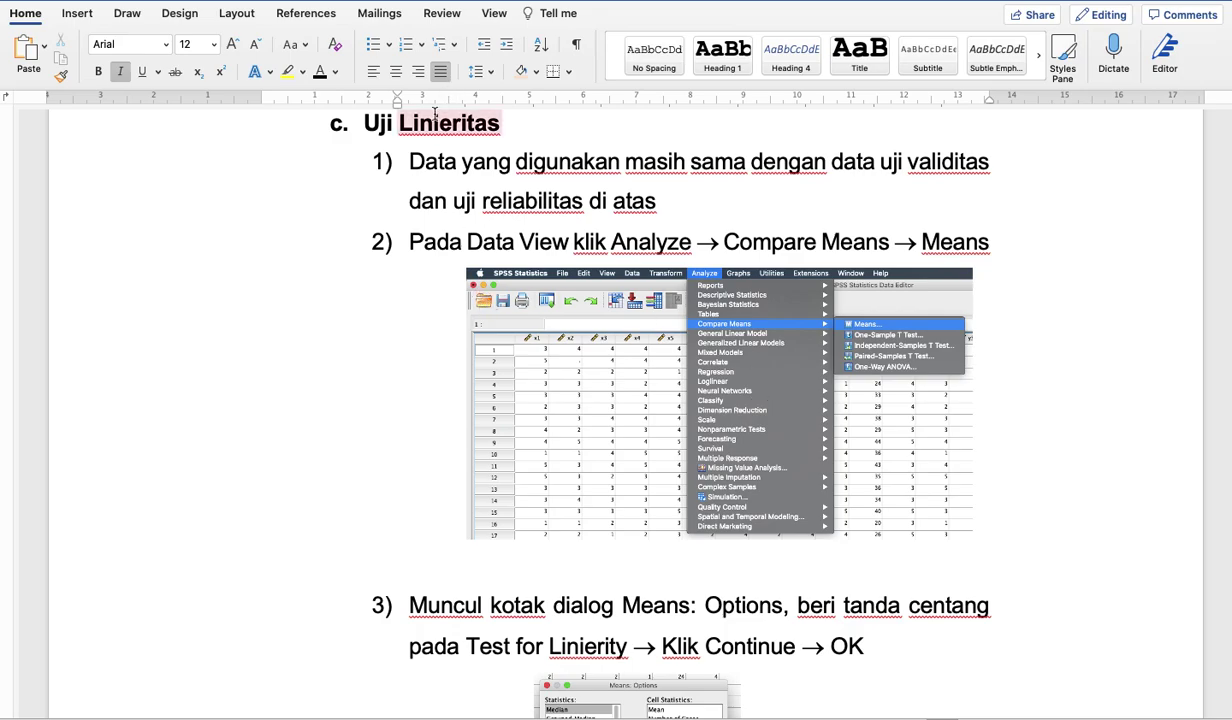
pyautogui.scroll(-1, 612, 480)
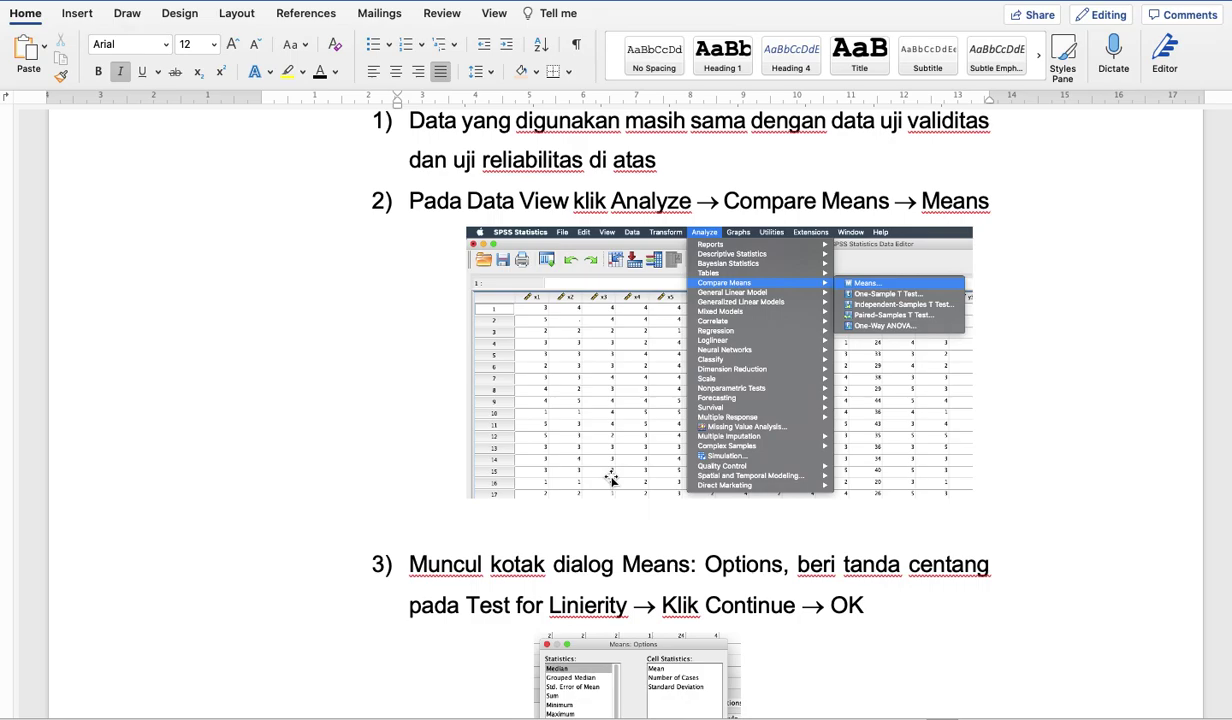
pyautogui.scroll(-20, 612, 480)
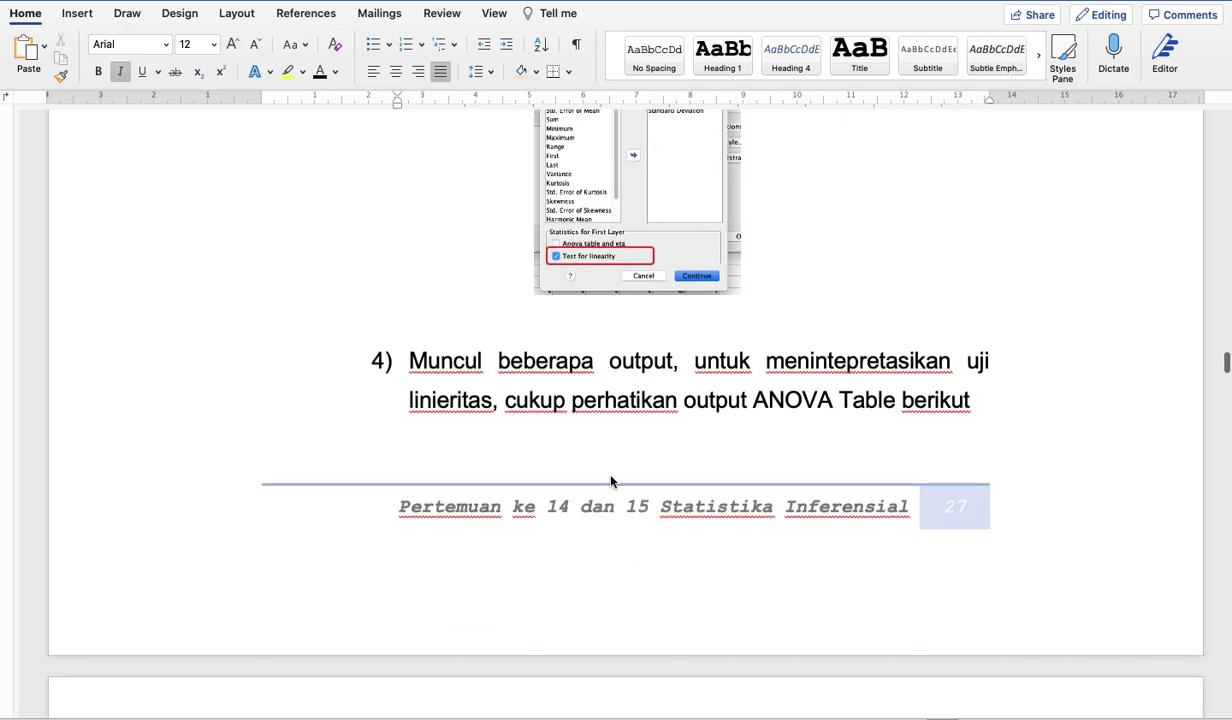
# Return to the SPSS Data Editor and set up a Means comparison with Pembelian Impulsif as dependent and Teman Sebaya as independent variable
pyautogui.hotkey('ctrl', 'Up')
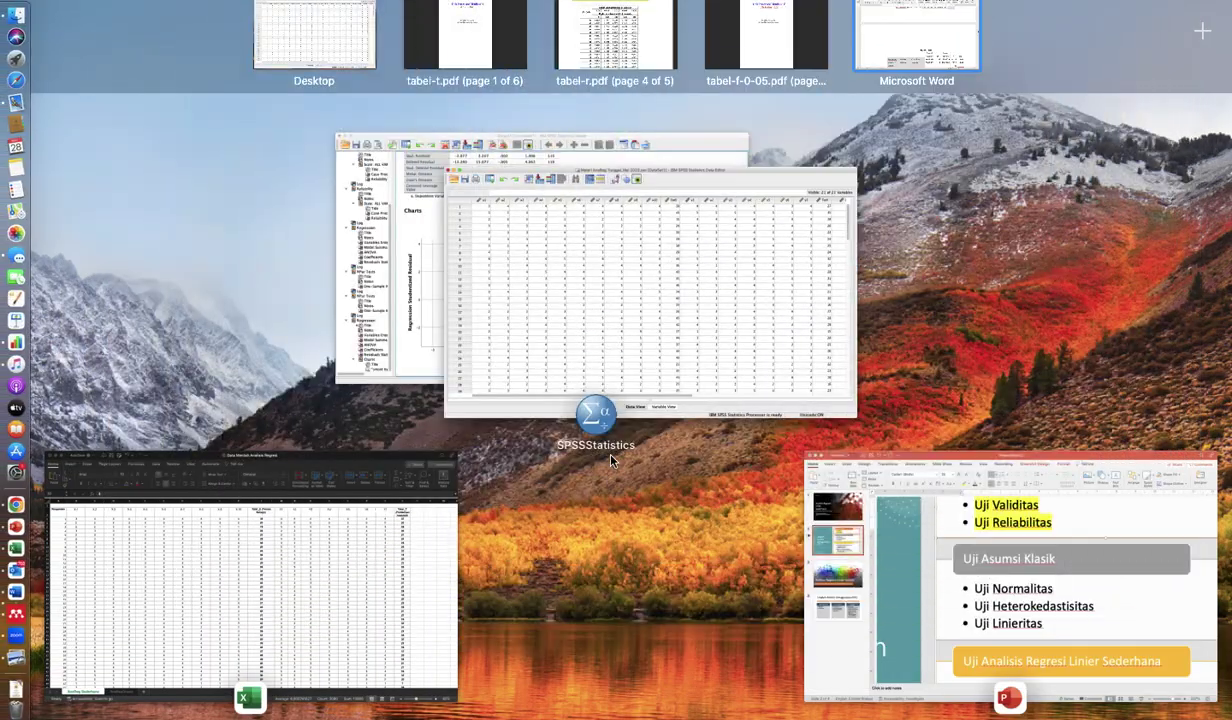
pyautogui.click(663, 250)
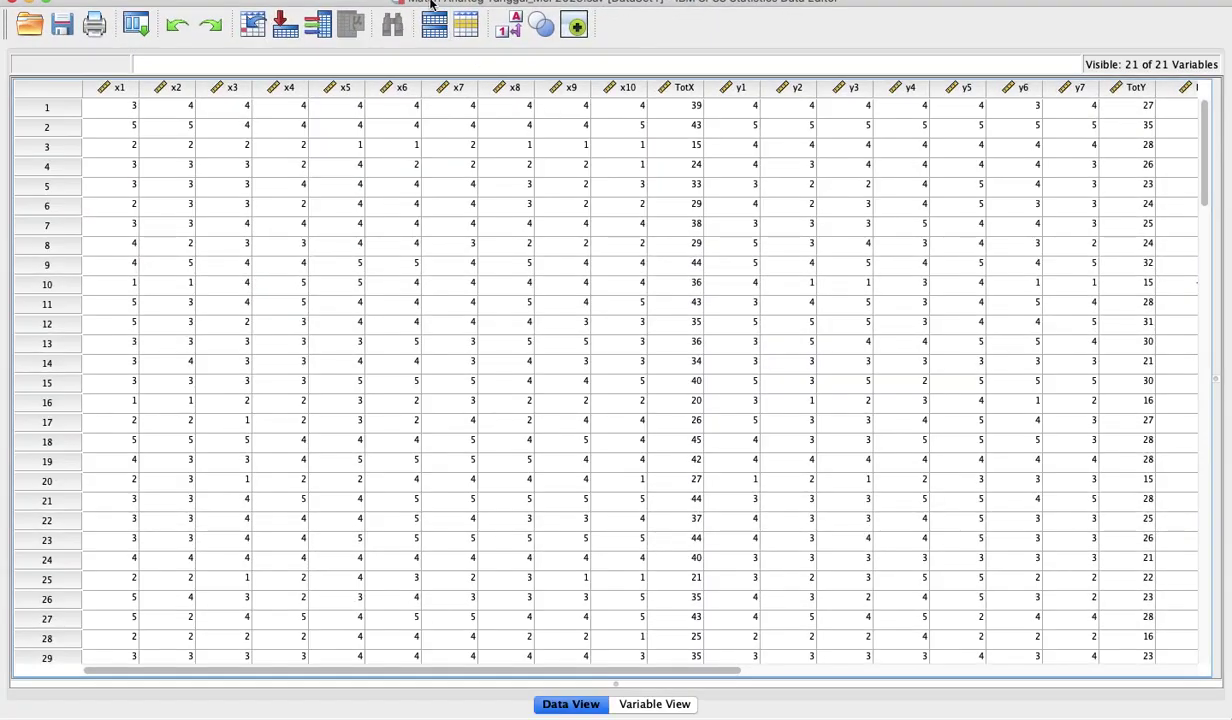
pyautogui.click(395, 0)
pyautogui.moveTo(590, 64)
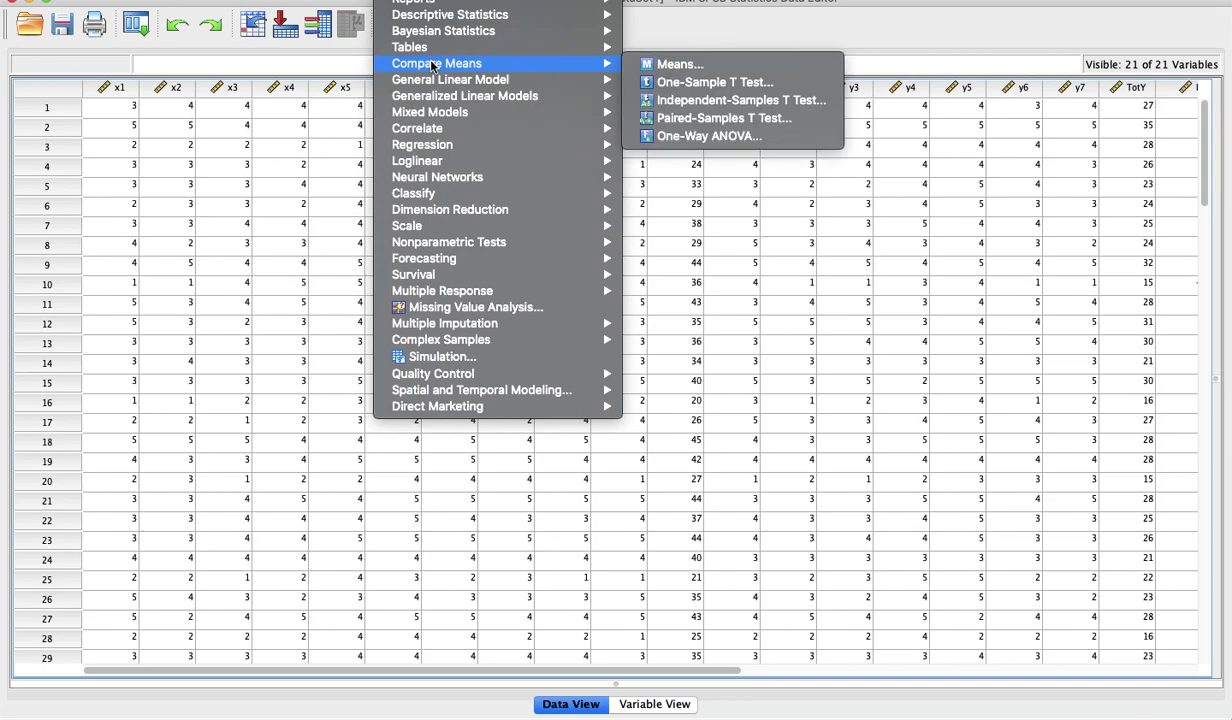
pyautogui.click(648, 64)
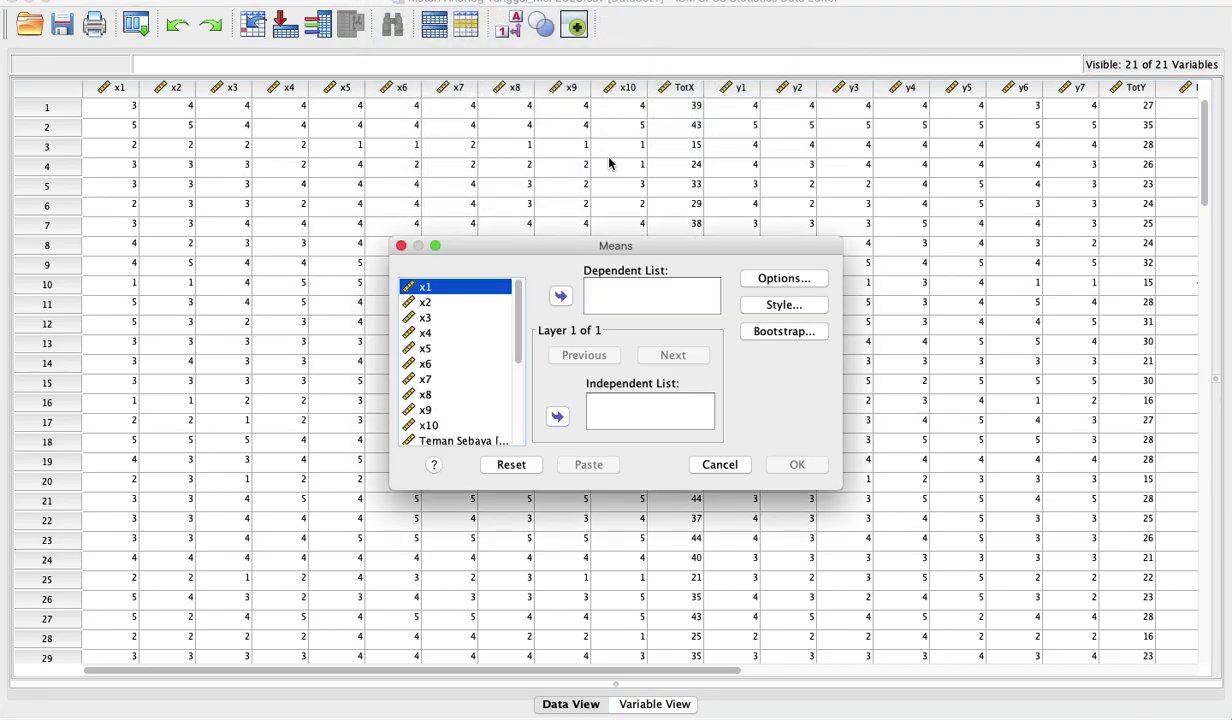
pyautogui.scroll(-5, 495, 390)
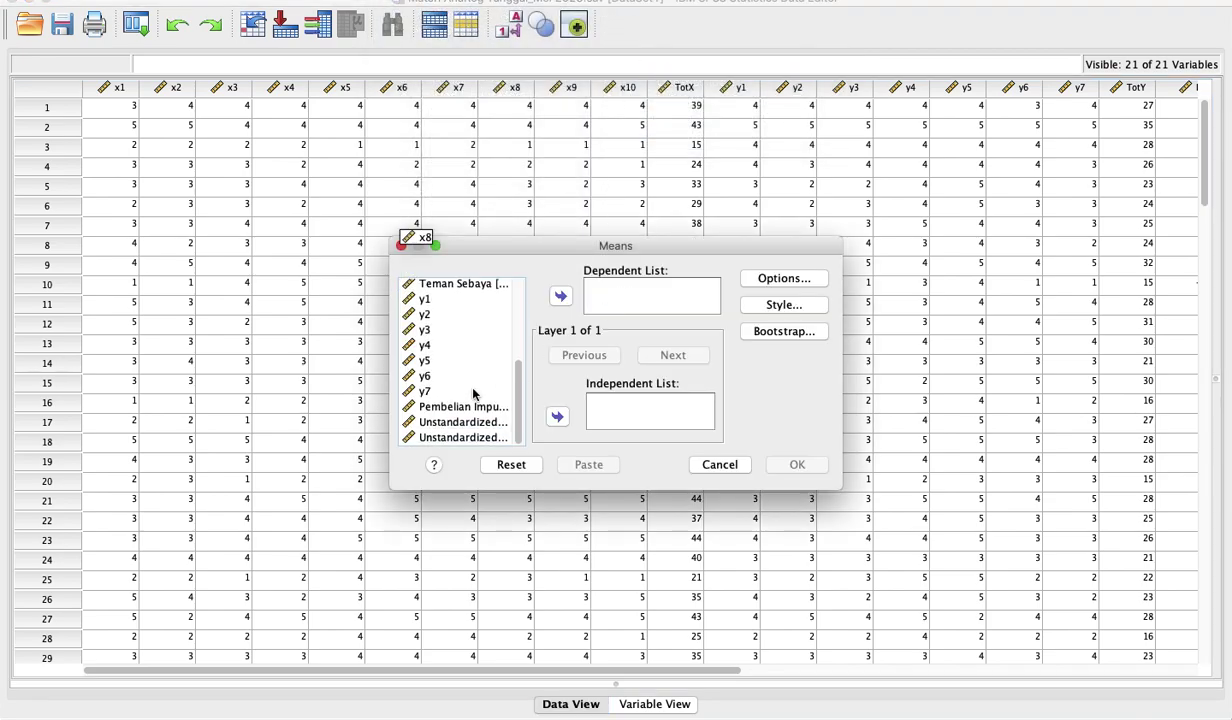
pyautogui.click(469, 406)
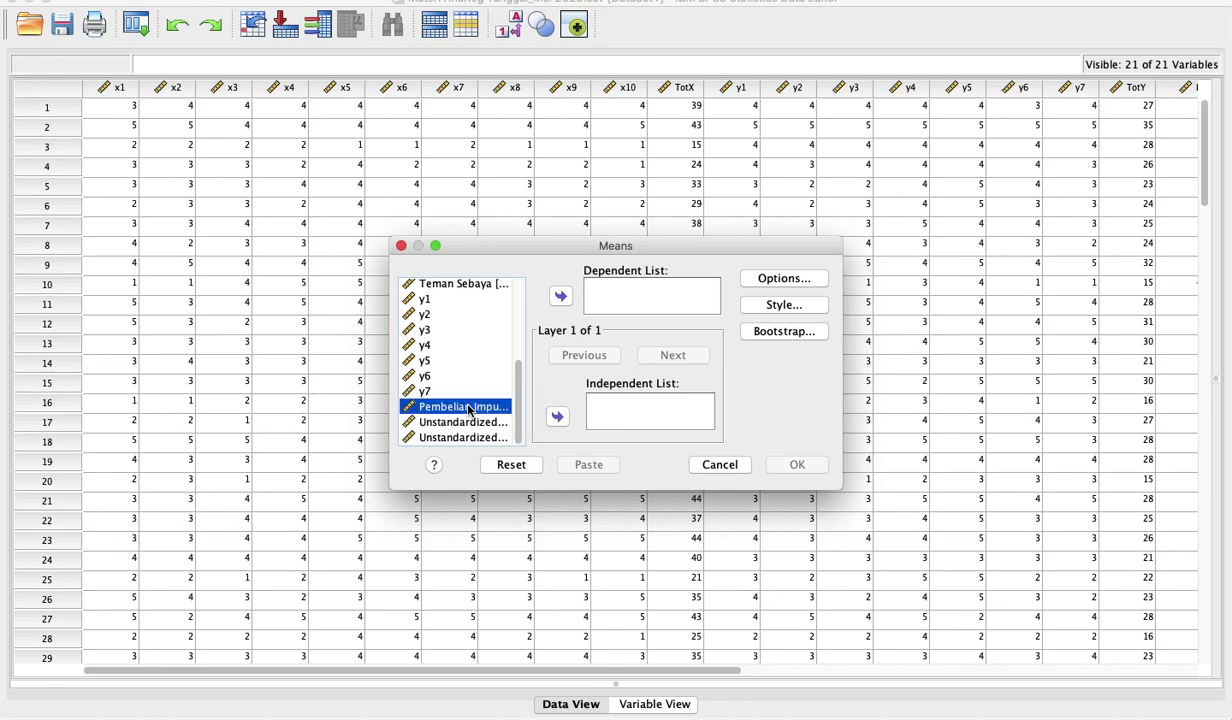
pyautogui.click(560, 296)
pyautogui.click(470, 298)
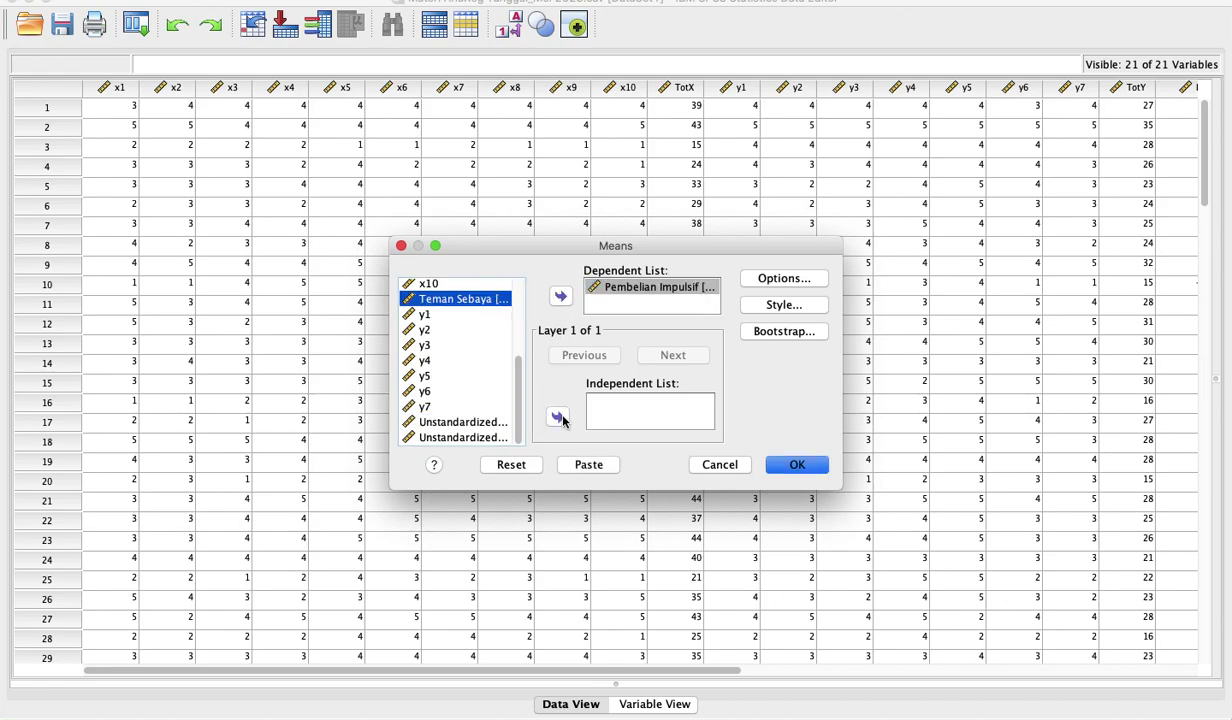
pyautogui.click(558, 416)
# Enable Test for linearity for the Means comparison, run it, and check the Deviation from Linearity significance in the ANOVA table
pyautogui.click(742, 278)
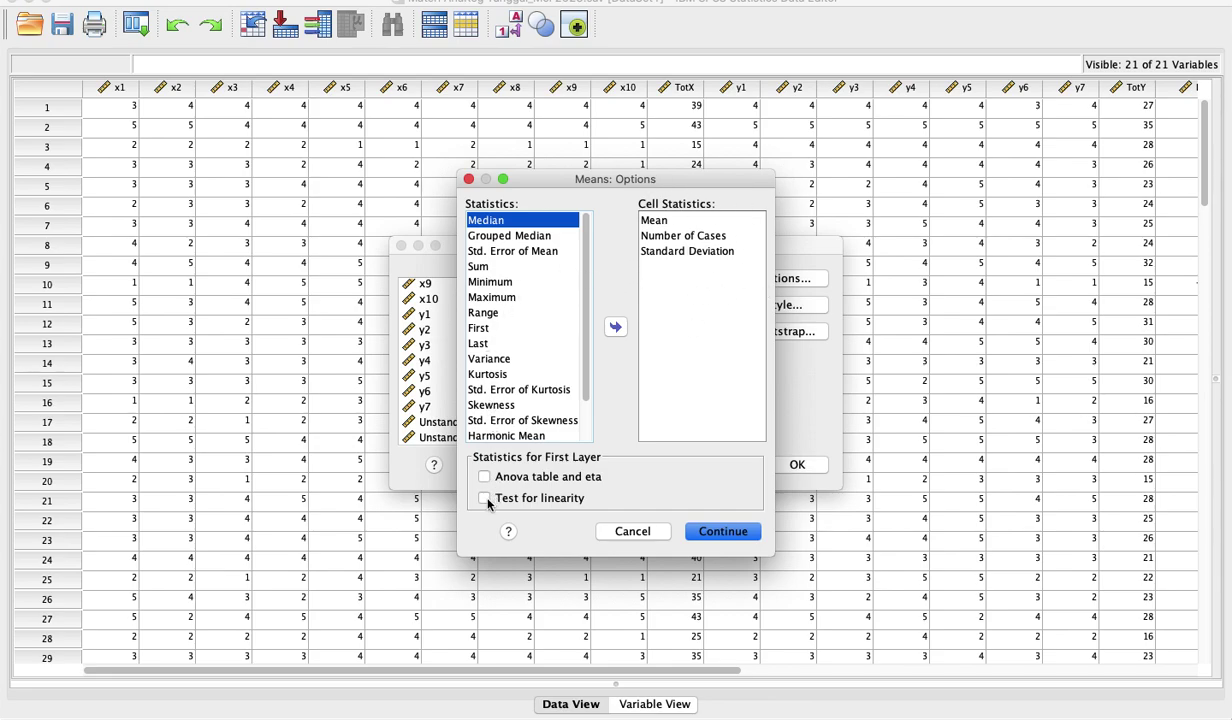
pyautogui.click(485, 499)
pyautogui.click(708, 531)
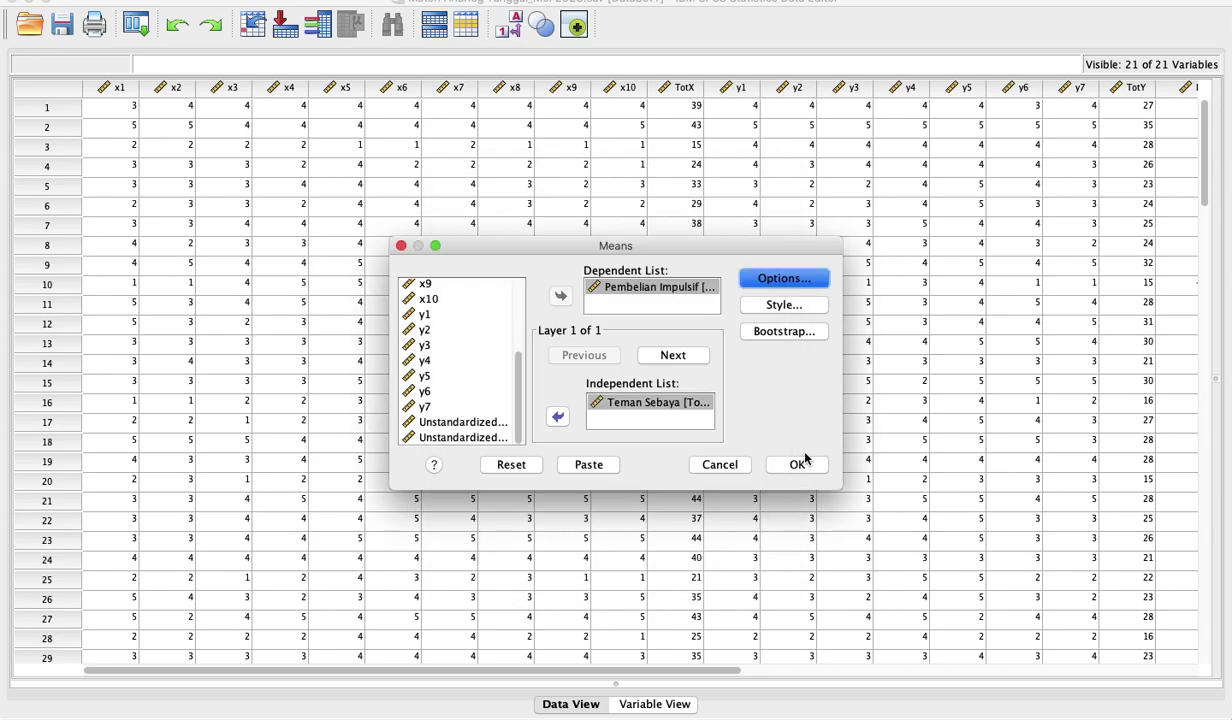
pyautogui.click(799, 465)
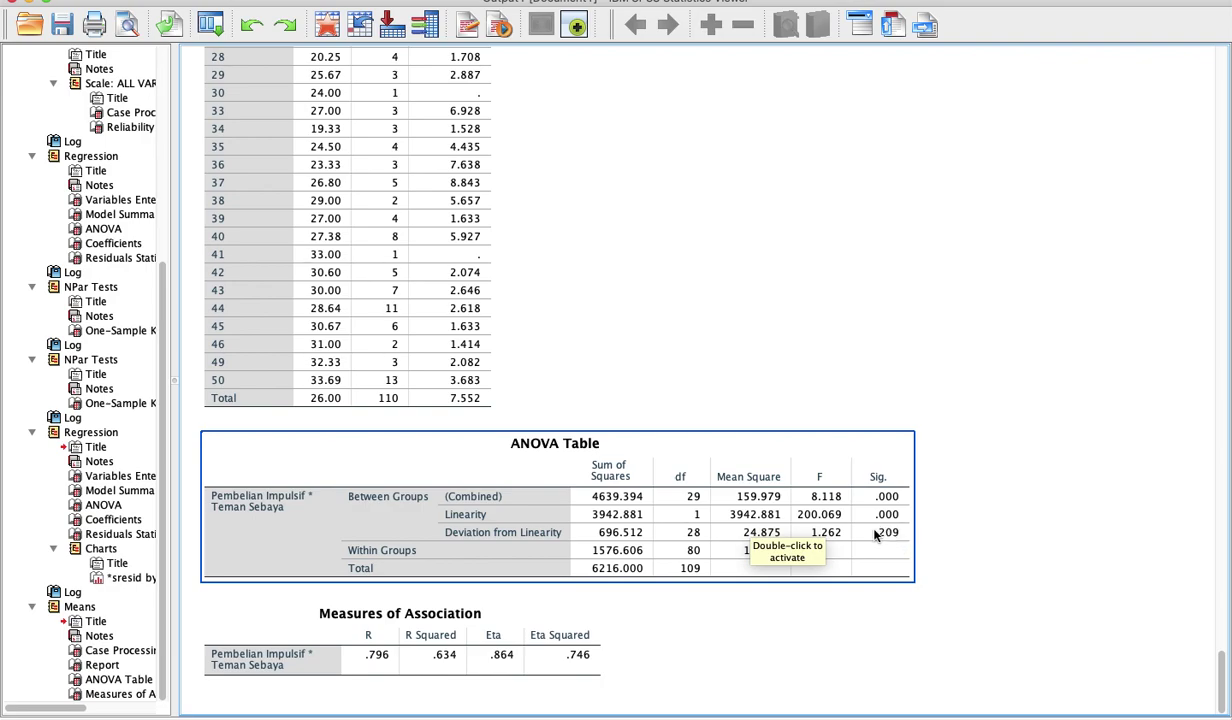
pyautogui.click(910, 537)
pyautogui.click(909, 537)
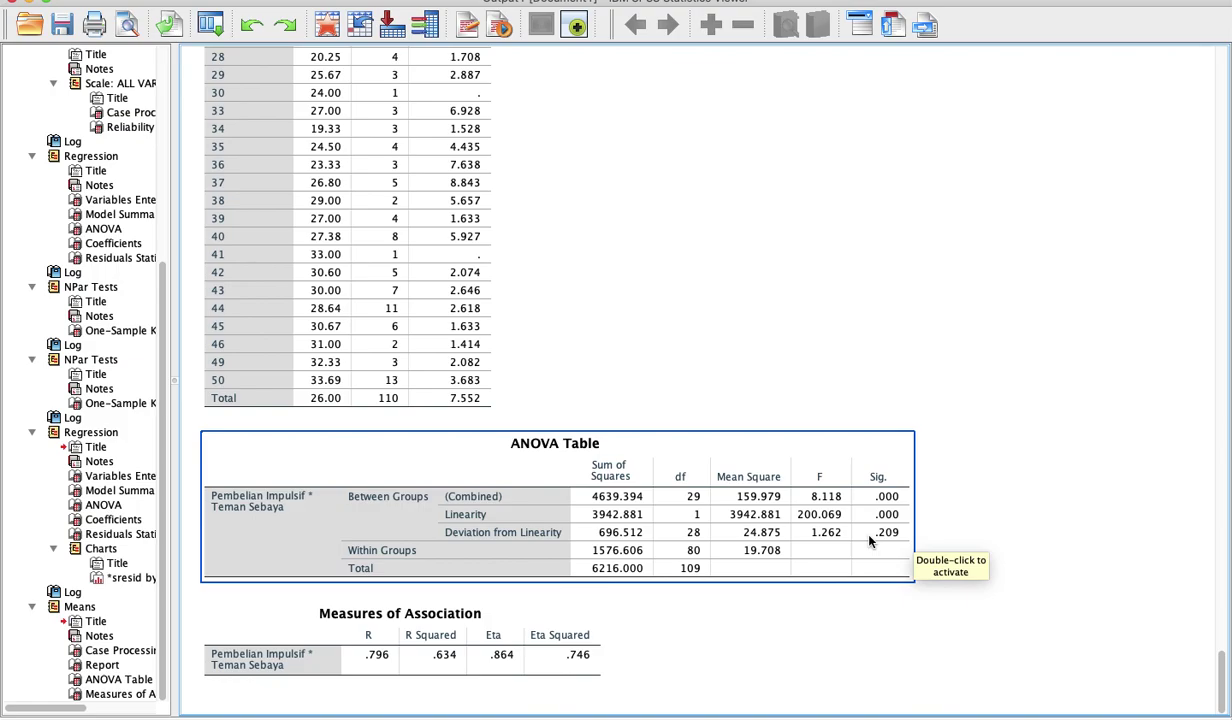
# Switch to the Word guide and read the linearity ANOVA table and the significance-based reasoning under Intepretasi
pyautogui.hotkey('ctrl', 'Up')
pyautogui.click(967, 62)
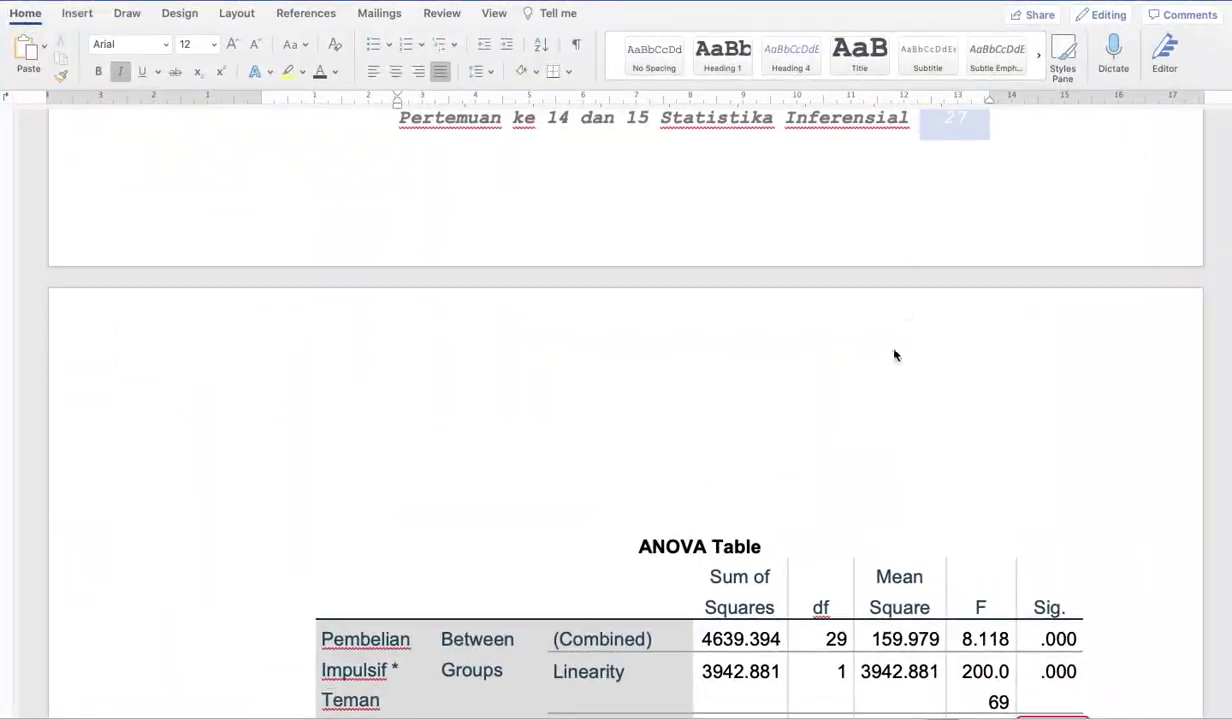
pyautogui.scroll(-5, 890, 360)
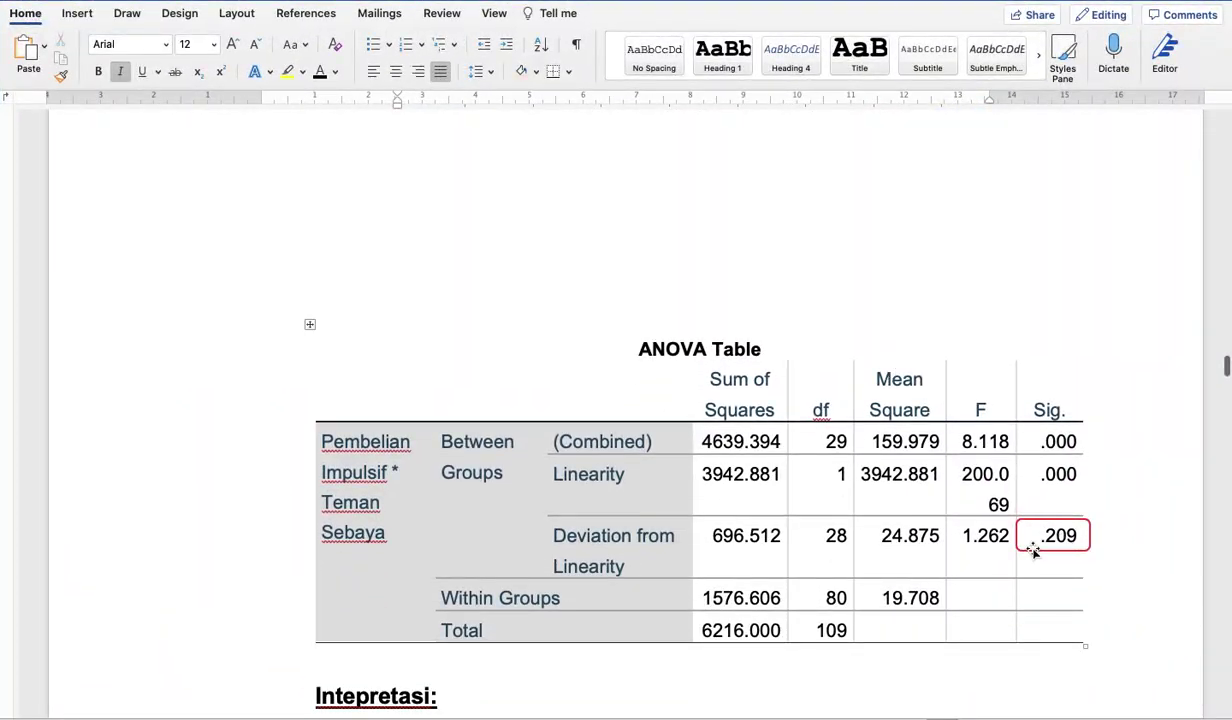
pyautogui.scroll(-2, 1057, 548)
pyautogui.scroll(-10, 1055, 548)
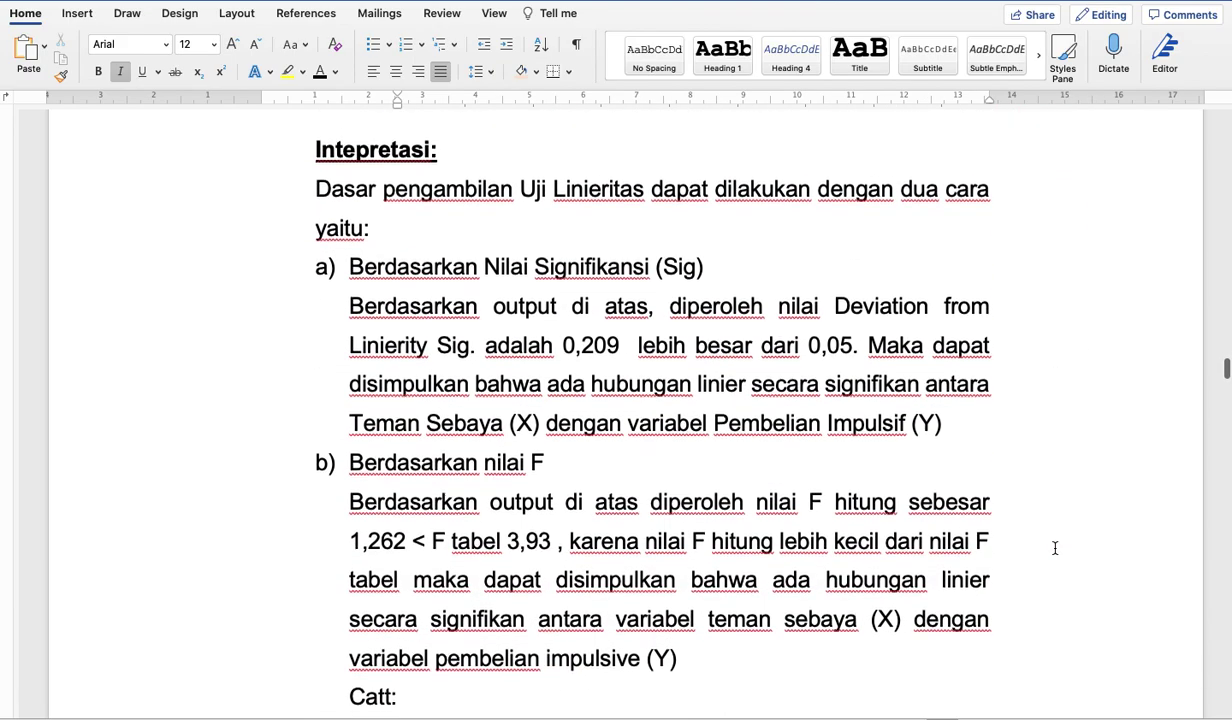
pyautogui.scroll(1, 1056, 547)
pyautogui.doubleClick(862, 414)
pyautogui.scroll(1, 851, 406)
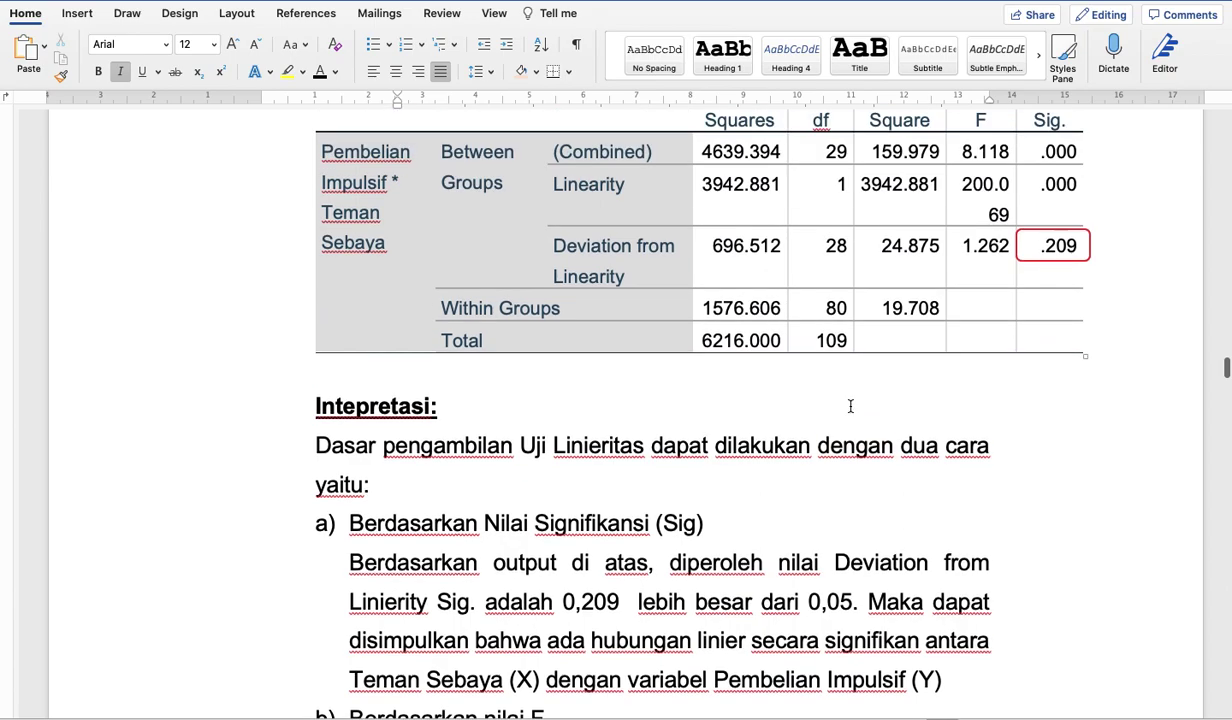
pyautogui.scroll(-2, 1003, 291)
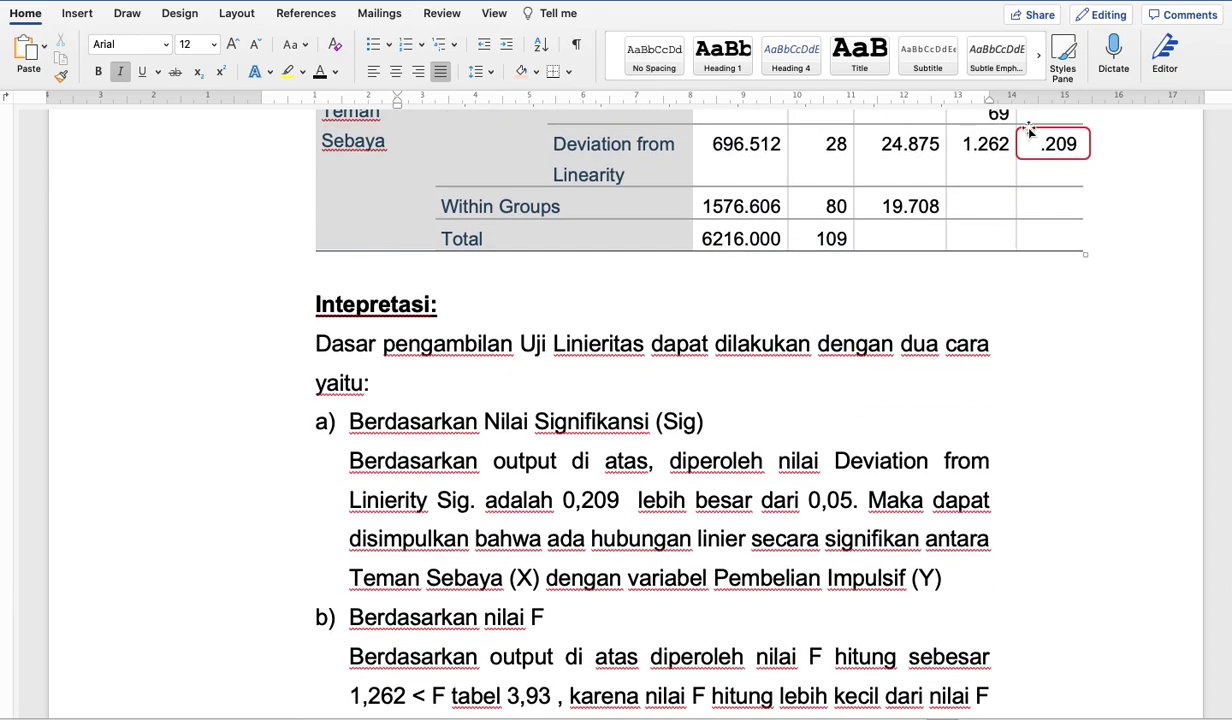
# Highlight "lebih besar dari 0,05." in yellow in point a and compare it with the ANOVA table's Deviation from Linearity significance
pyautogui.moveTo(637, 500); pyautogui.dragTo(858, 502)
pyautogui.click(287, 71)
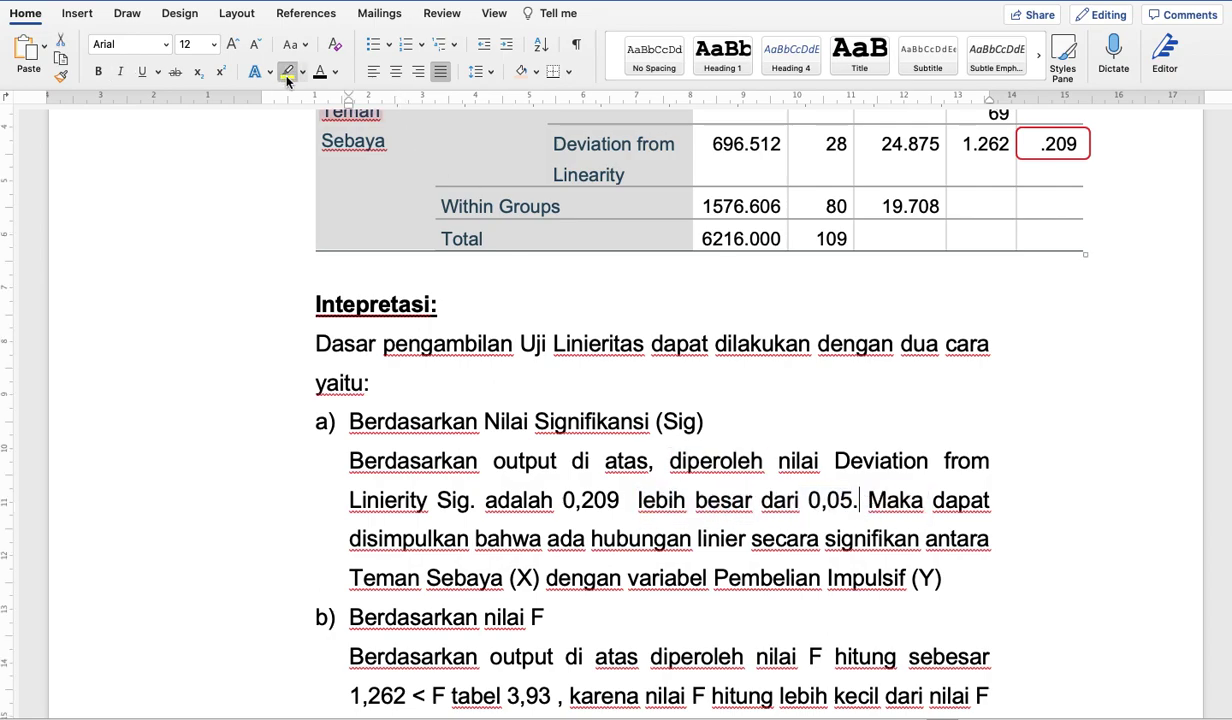
pyautogui.scroll(-1, 546, 565)
pyautogui.scroll(4, 546, 565)
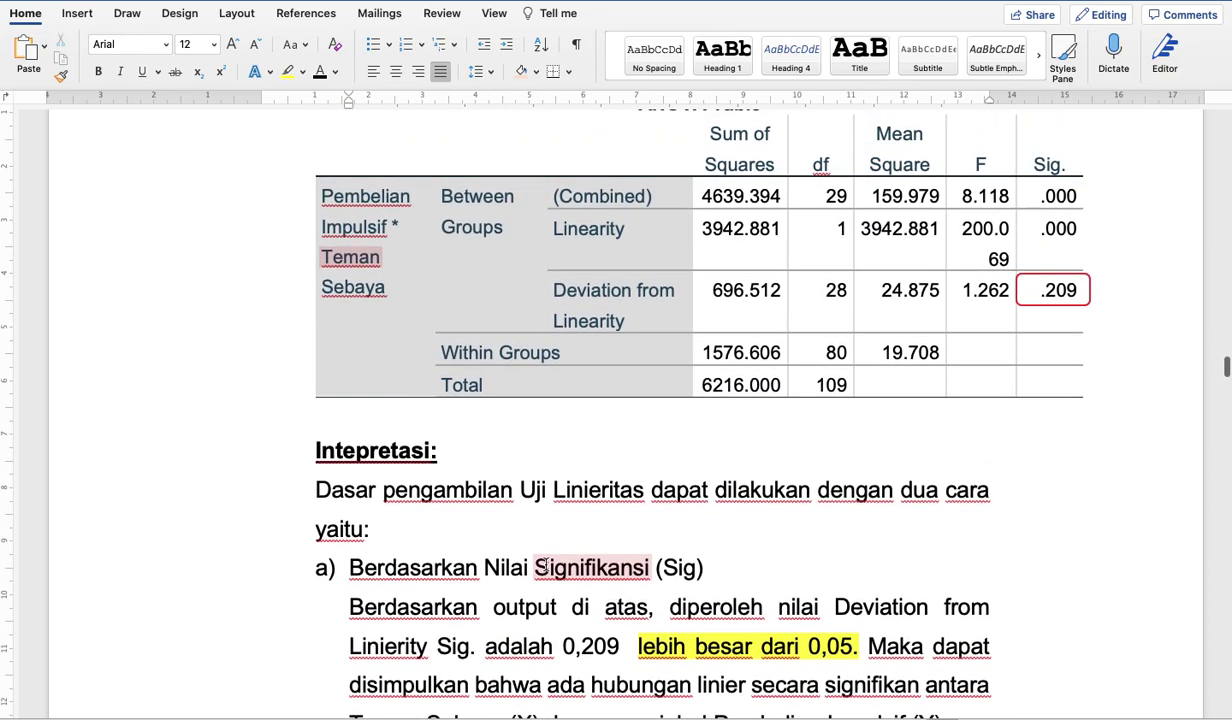
pyautogui.scroll(1, 546, 565)
pyautogui.keyDown('ctrl'); pyautogui.scroll(3, 1104, 297); pyautogui.keyUp('ctrl')
pyautogui.keyDown('ctrl'); pyautogui.scroll(-2, 1104, 297); pyautogui.keyUp('ctrl')
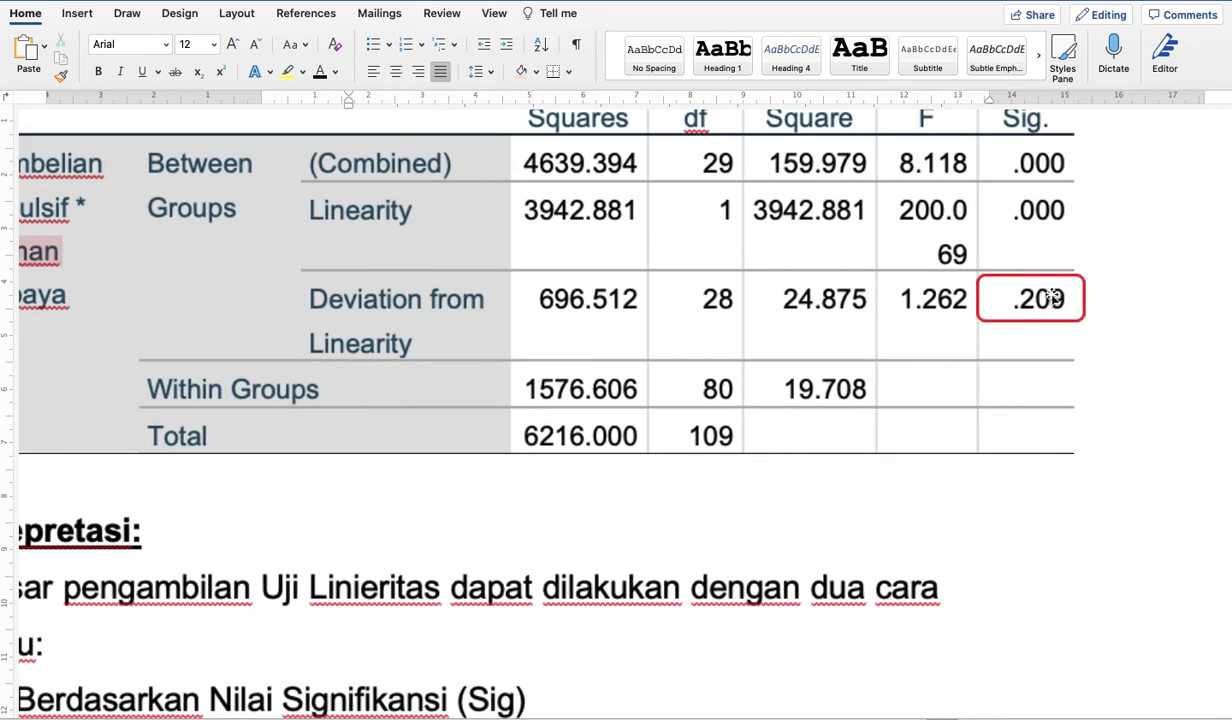
pyautogui.keyDown('ctrl'); pyautogui.scroll(-3, 941, 320); pyautogui.keyUp('ctrl')
pyautogui.scroll(-5, 941, 320)
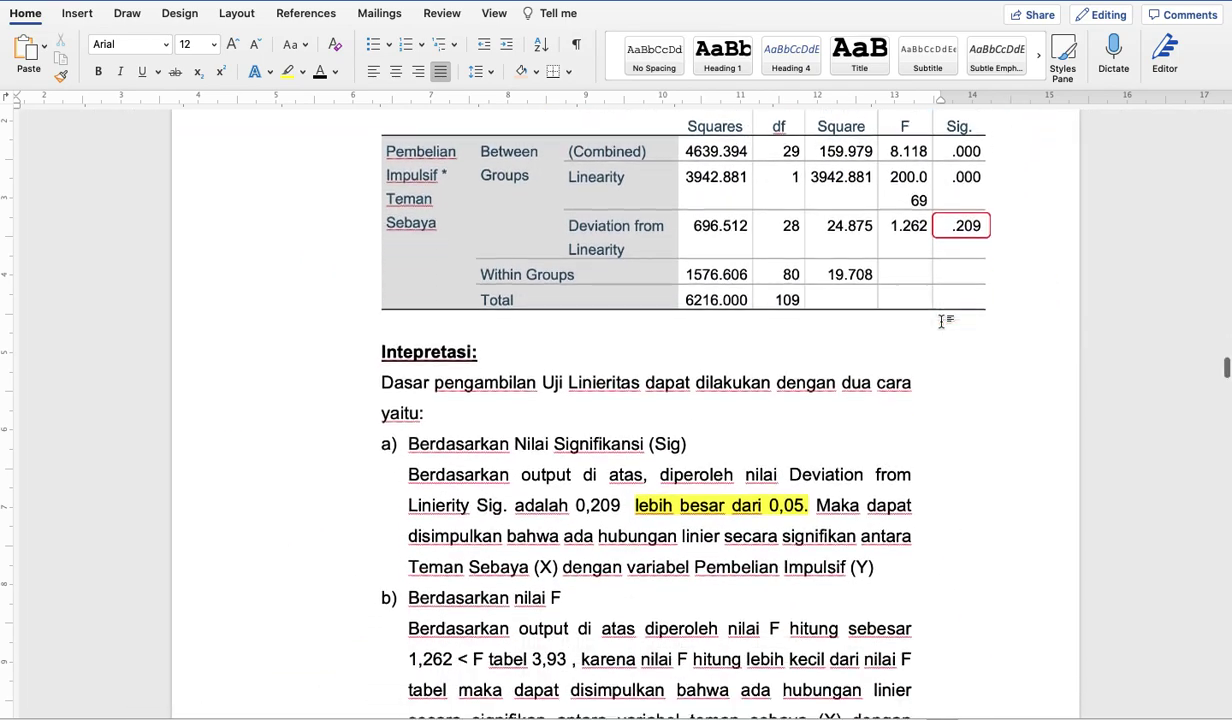
pyautogui.click(780, 415)
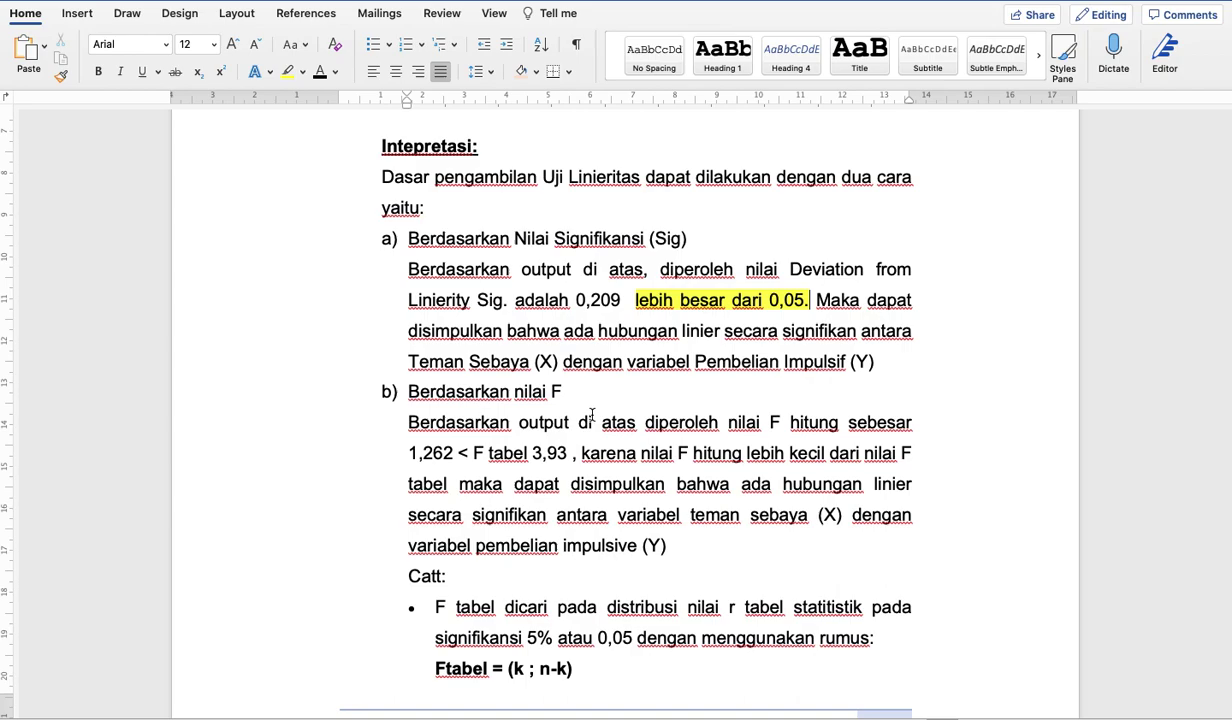
# Highlight the headings "Berdasarkan Nilai Signifikansi (Sig)" and "Berdasarkan nilai F" in yellow
pyautogui.moveTo(410, 238); pyautogui.dragTo(700, 241)
pyautogui.click(287, 72)
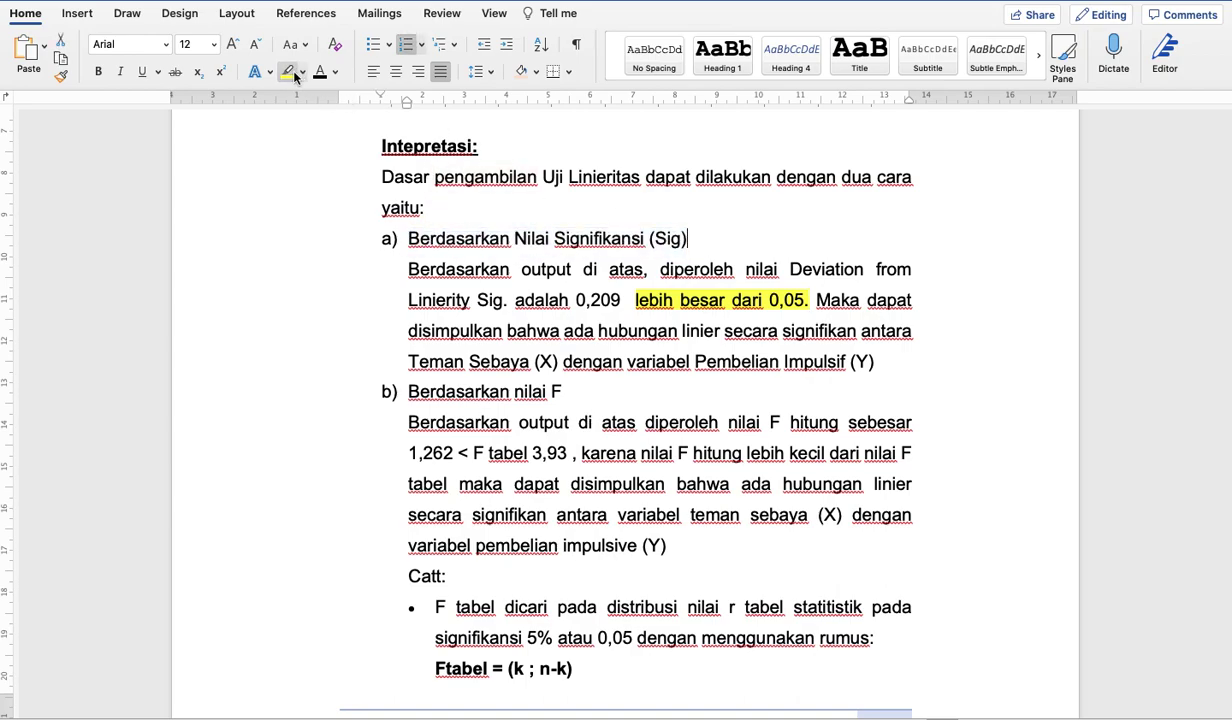
pyautogui.moveTo(402, 390); pyautogui.dragTo(577, 392)
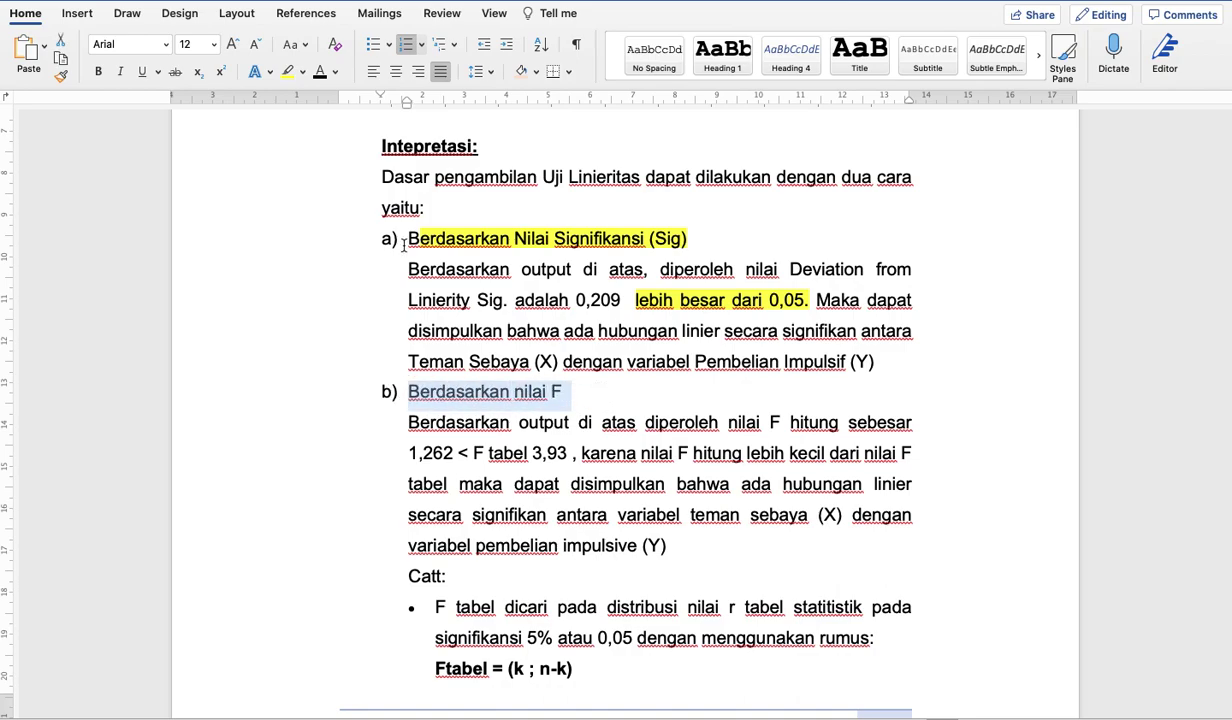
pyautogui.click(287, 72)
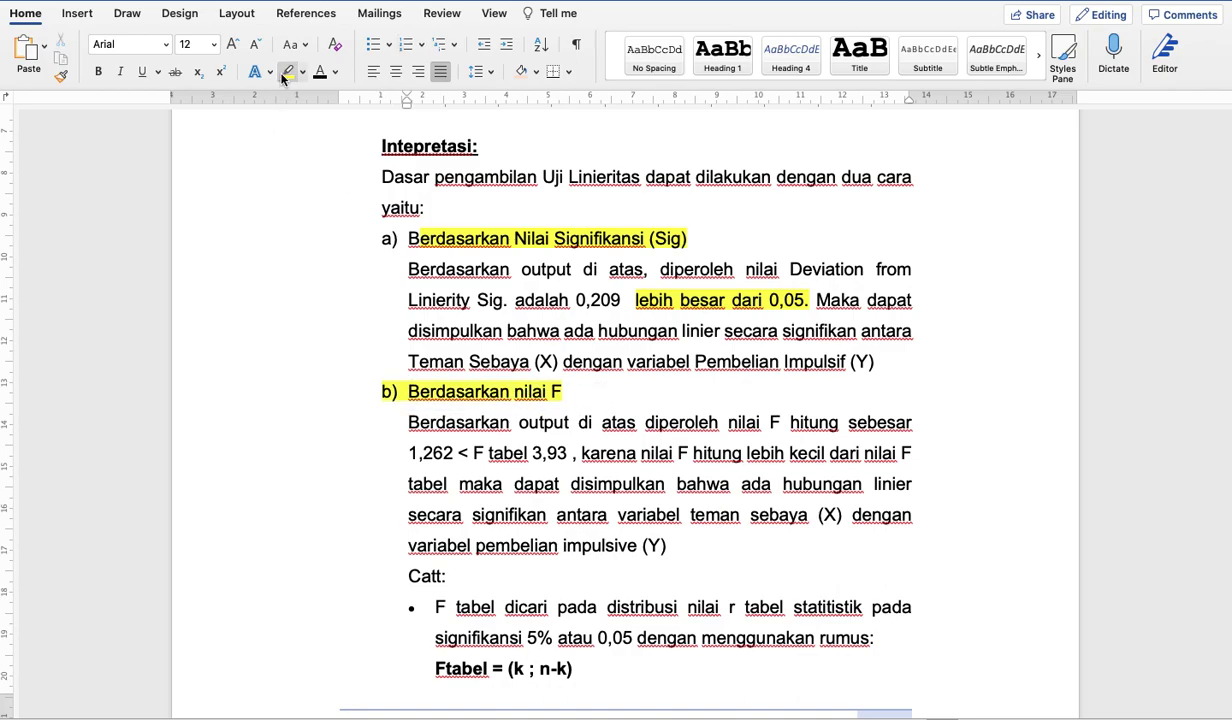
# Read the F-value interpretation under point b and the note giving the Ftabel = (k ; n-k) formula
pyautogui.moveTo(746, 455); pyautogui.dragTo(785, 455)
pyautogui.moveTo(673, 455); pyautogui.dragTo(645, 455)
pyautogui.moveTo(531, 453); pyautogui.dragTo(571, 453)
pyautogui.scroll(-5, 604, 600)
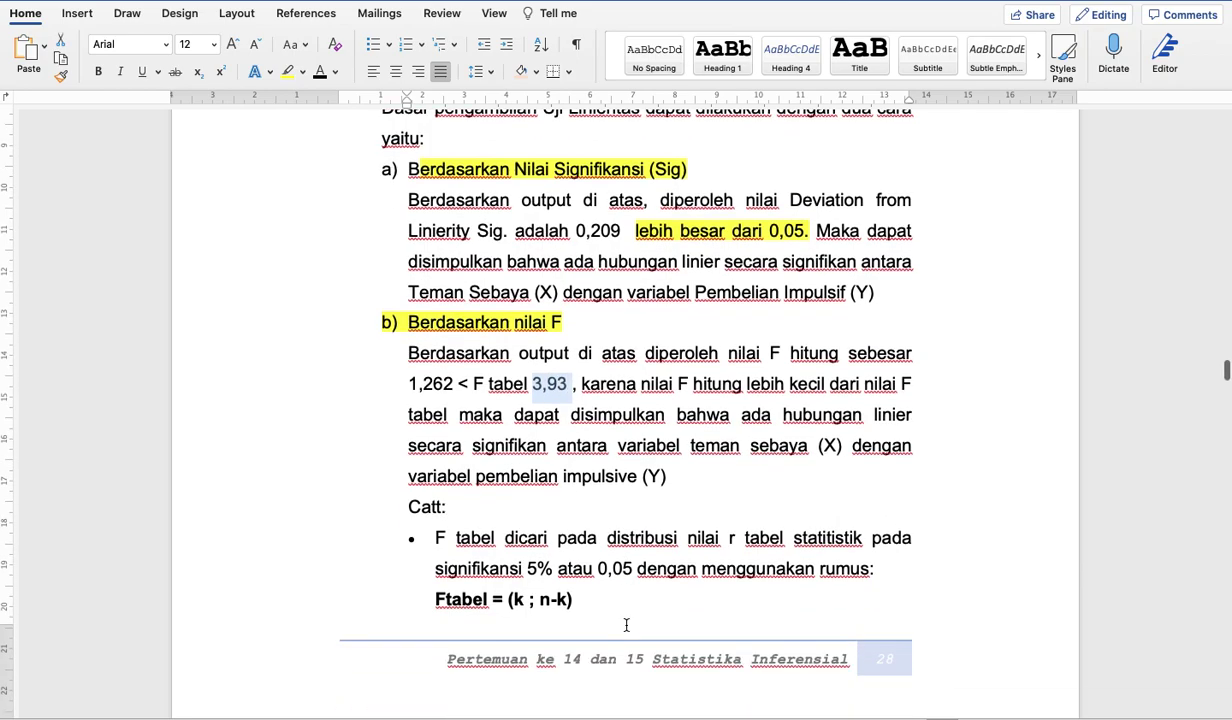
pyautogui.scroll(1, 626, 625)
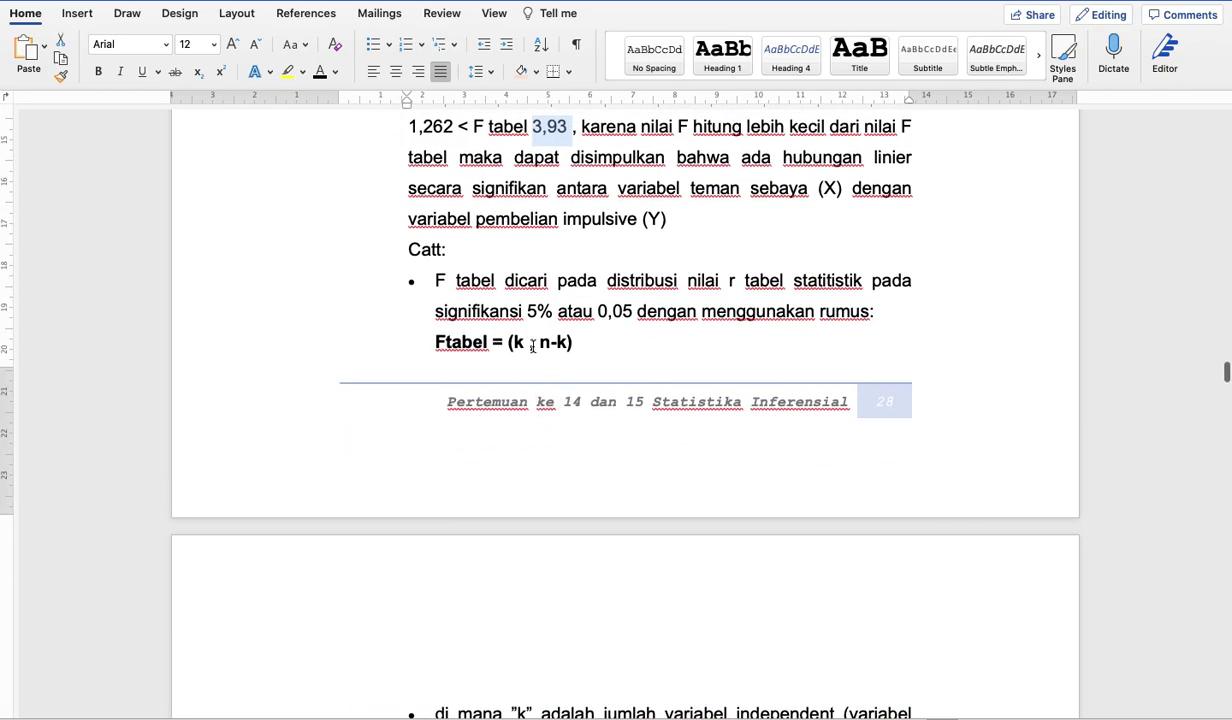
pyautogui.click(608, 430)
pyautogui.scroll(-3, 608, 430)
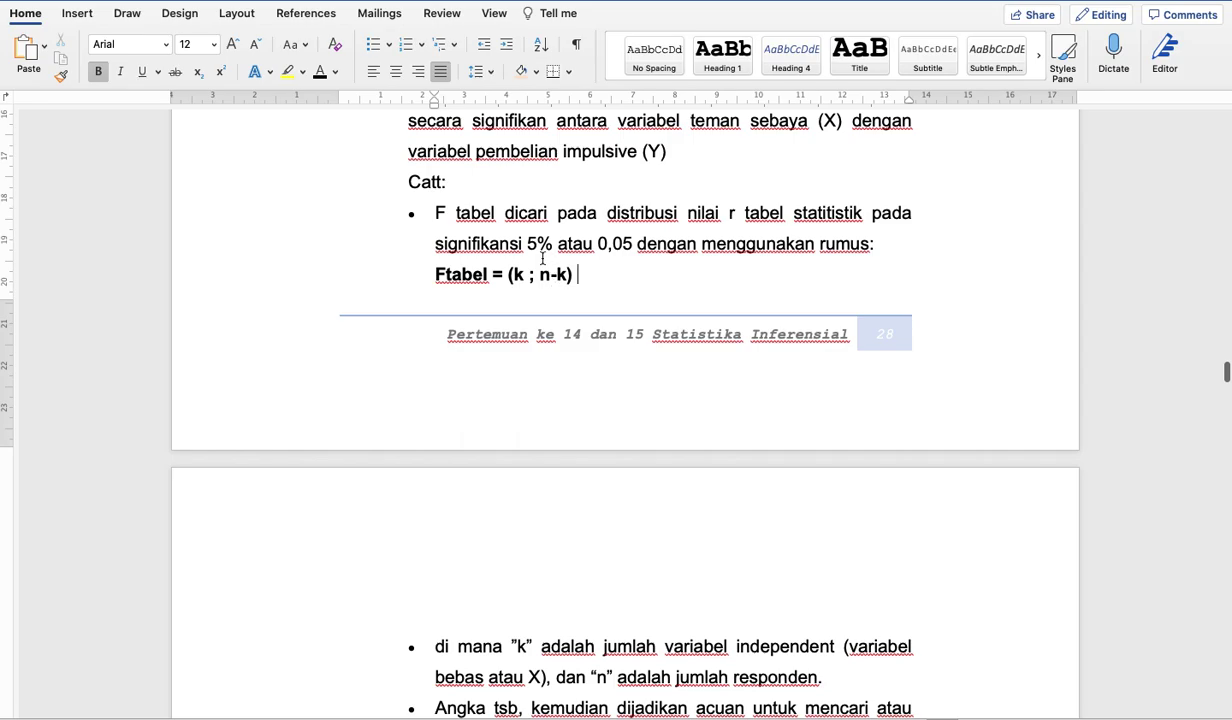
# Read how k and n-k are worked out and trace the matching cell in the guide's F distribution table
pyautogui.scroll(-6, 603, 606)
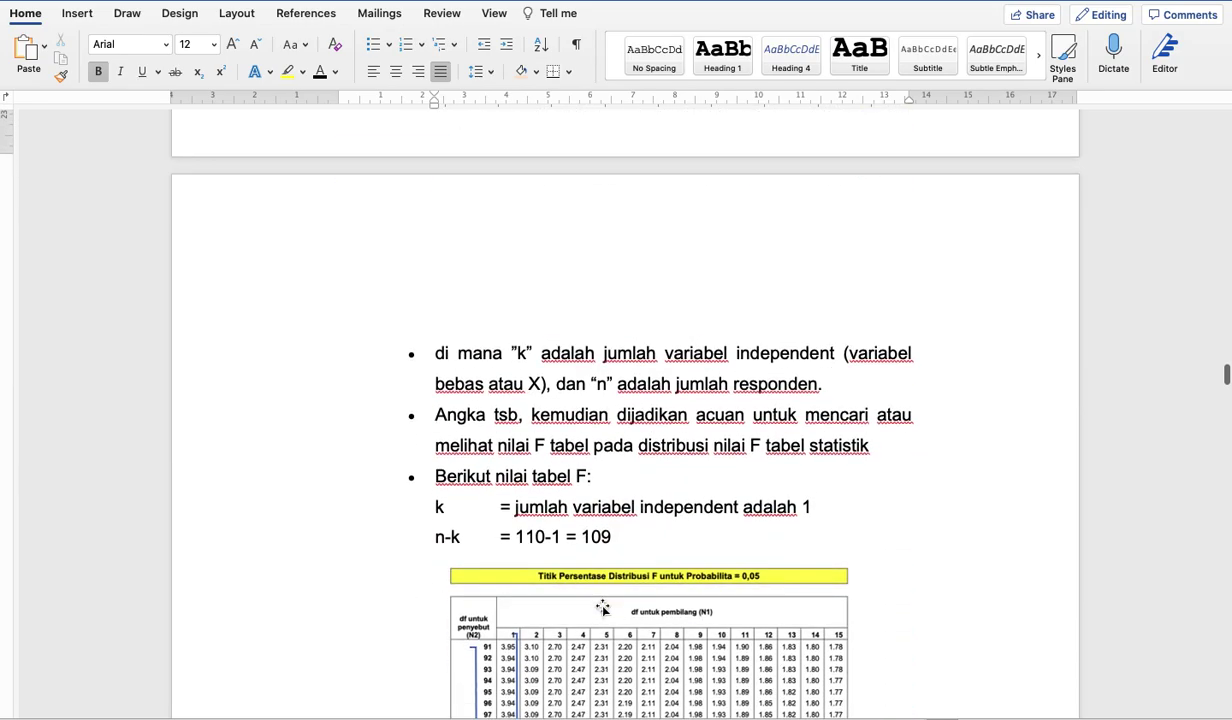
pyautogui.scroll(3, 571, 509)
pyautogui.scroll(-2, 566, 510)
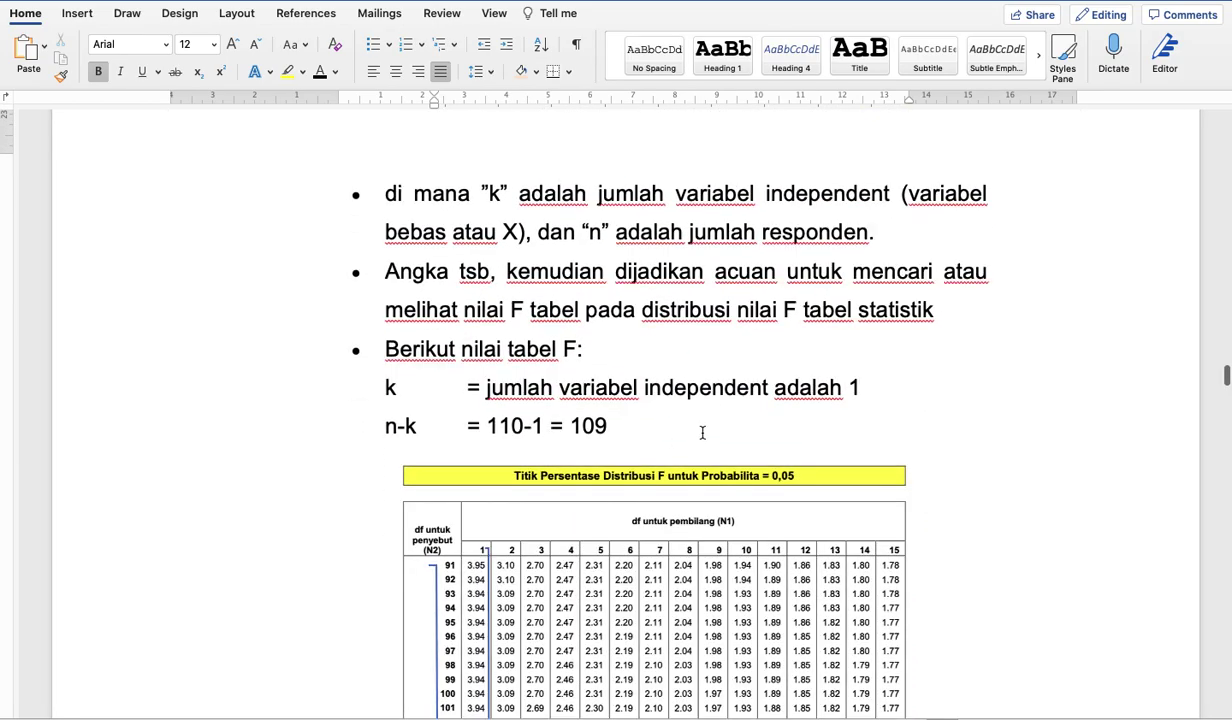
pyautogui.doubleClick(854, 387)
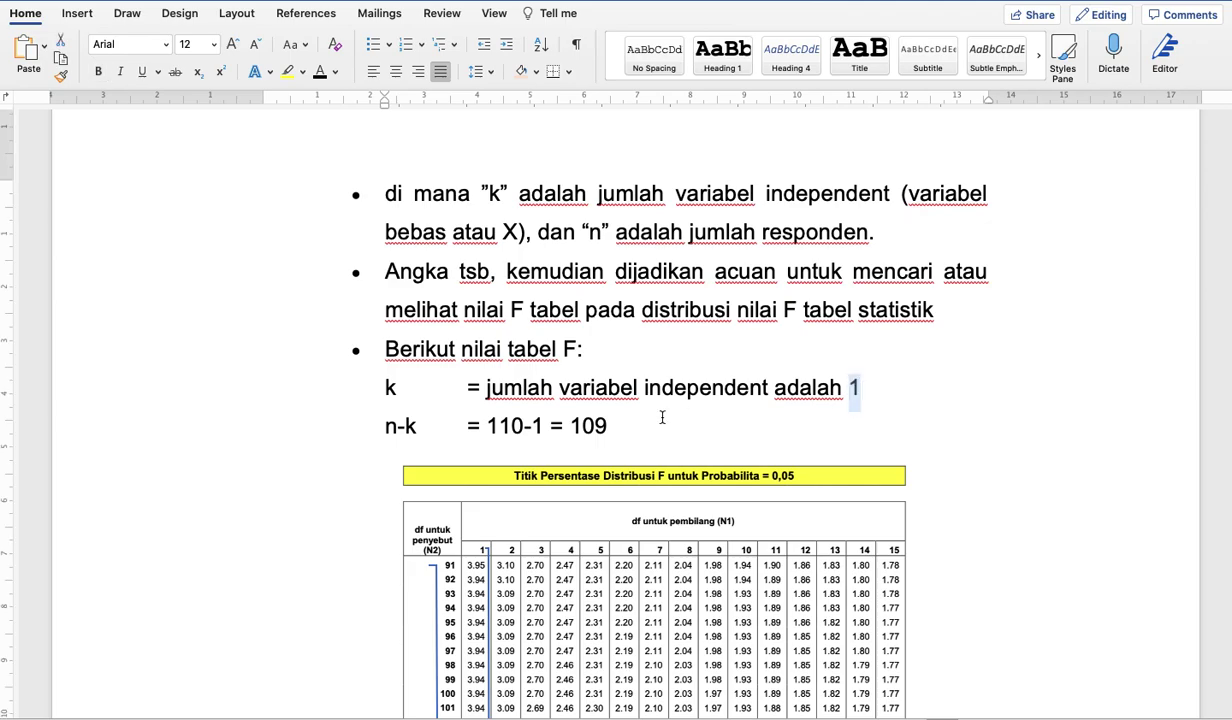
pyautogui.moveTo(487, 436); pyautogui.dragTo(527, 428)
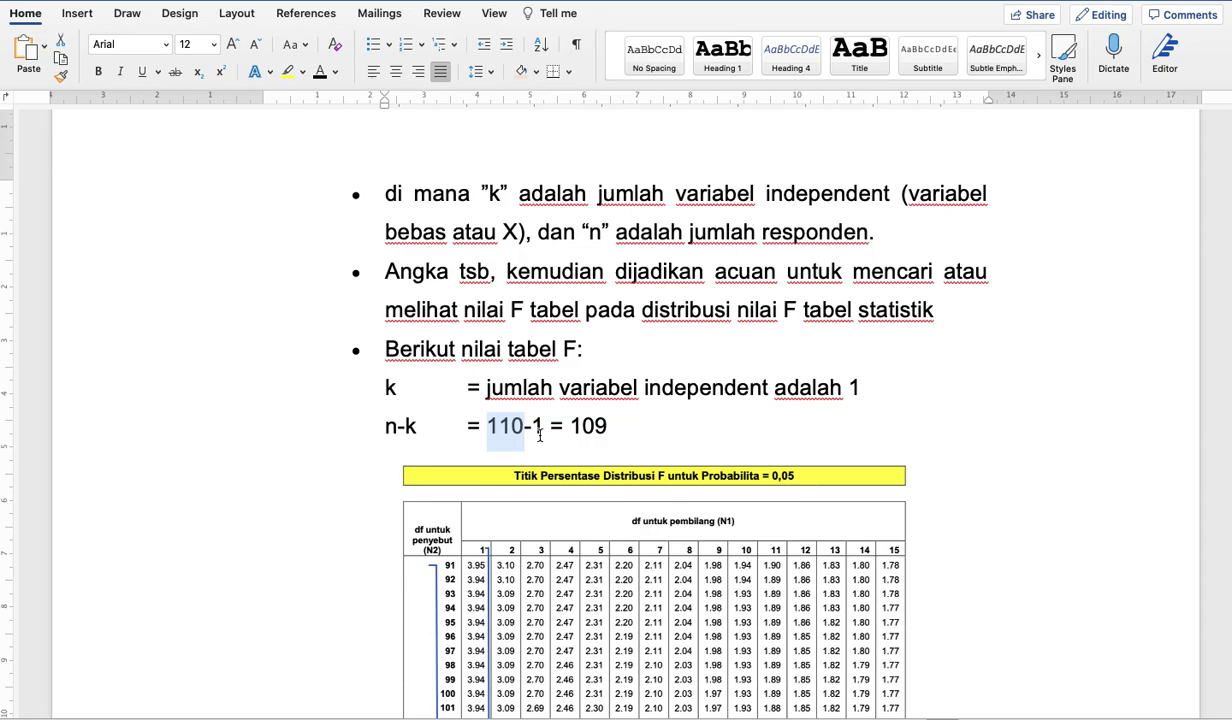
pyautogui.scroll(-5, 622, 431)
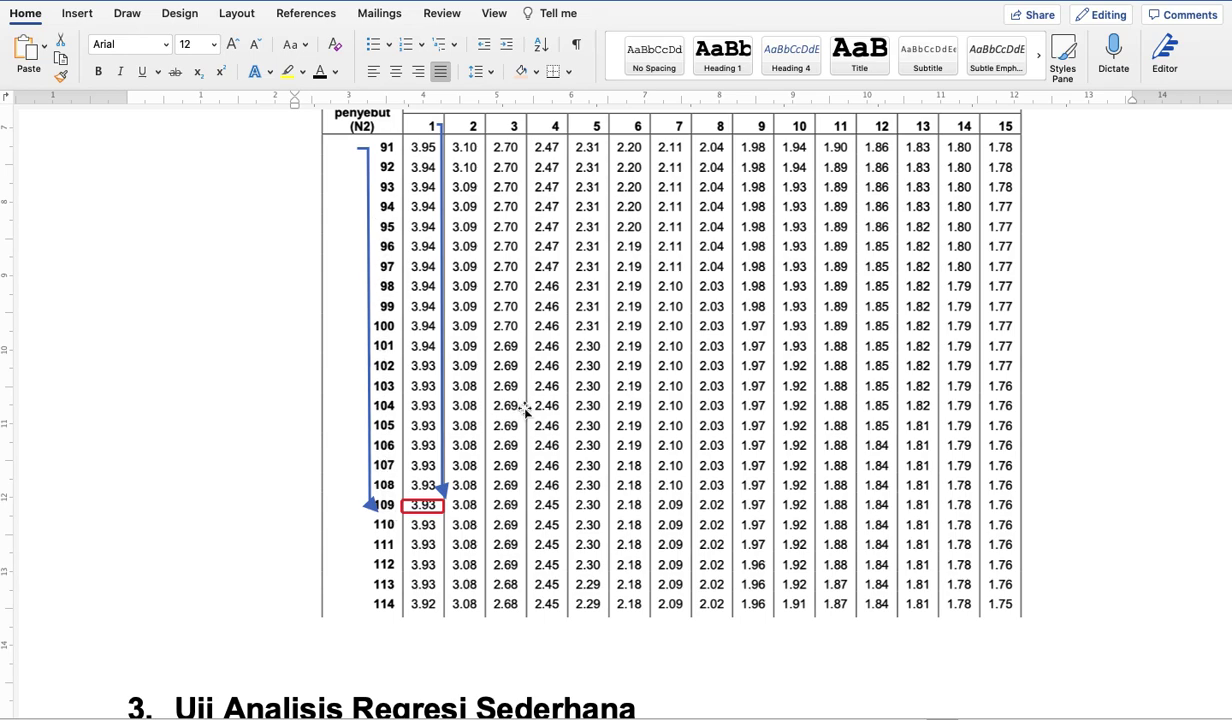
pyautogui.scroll(2, 510, 405)
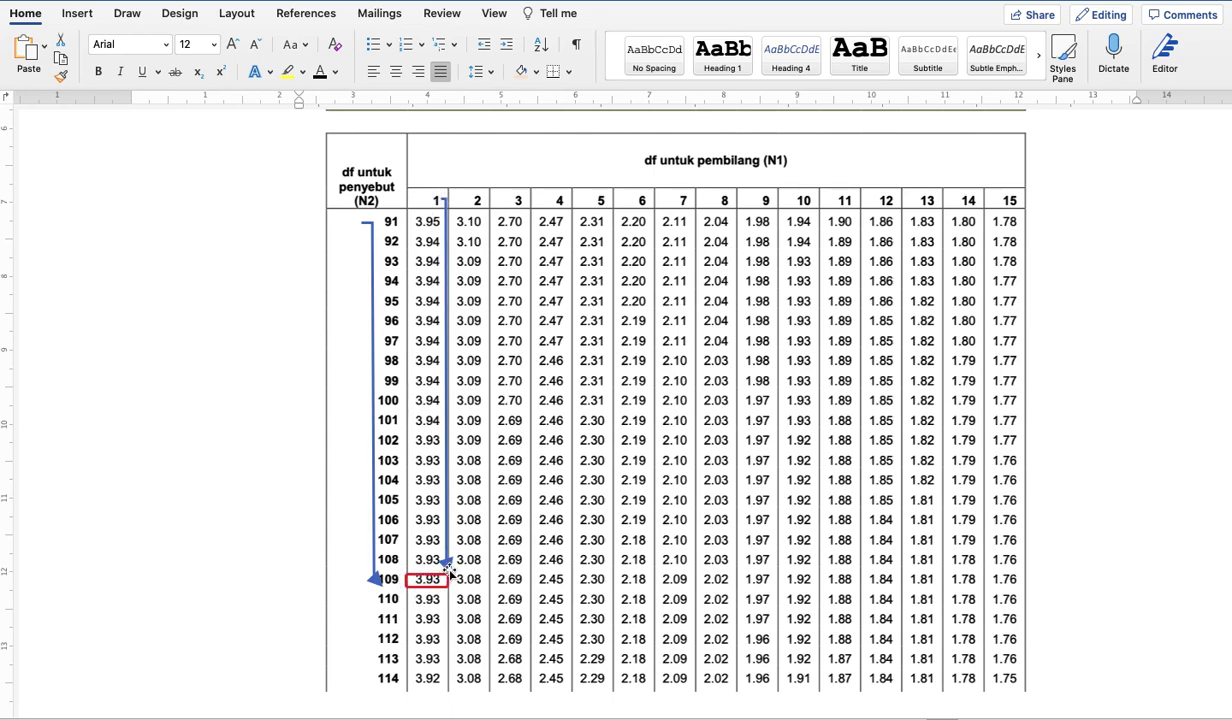
# Switch to the tabel-f-0-05.pdf document and go past its cover to the F distribution tables
pyautogui.hotkey('ctrl', 'Up')
pyautogui.click(615, 35)
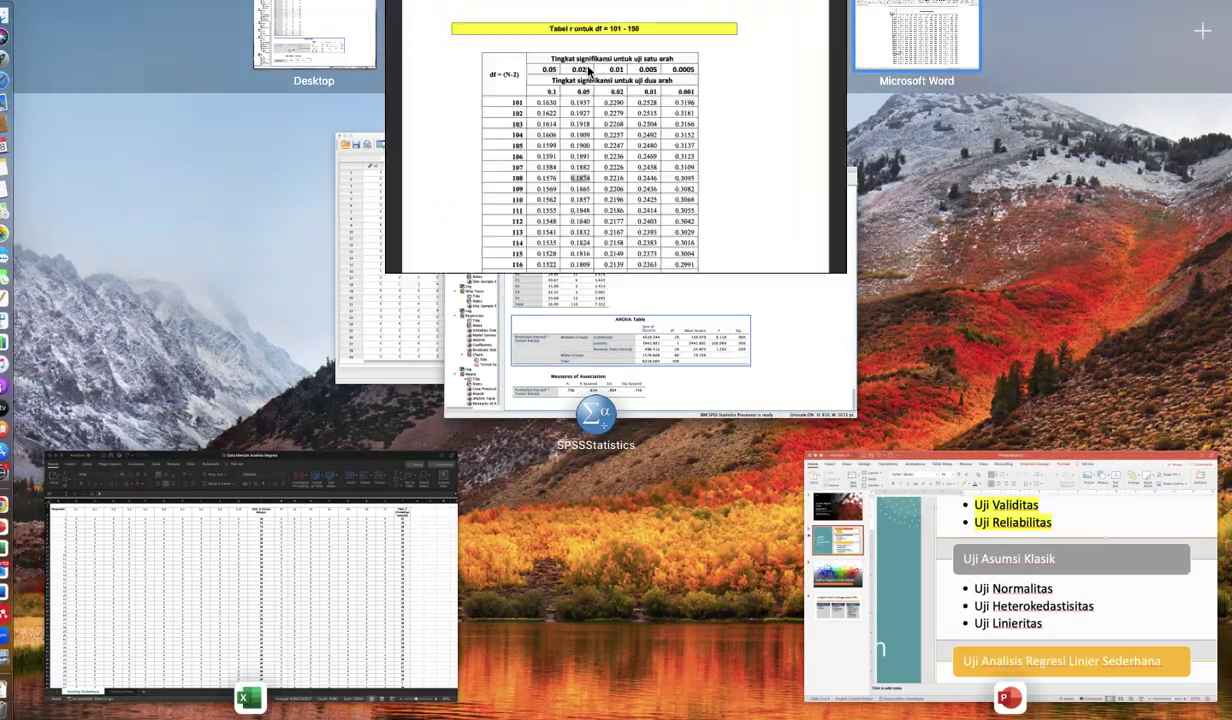
pyautogui.scroll(-1, 500, 571)
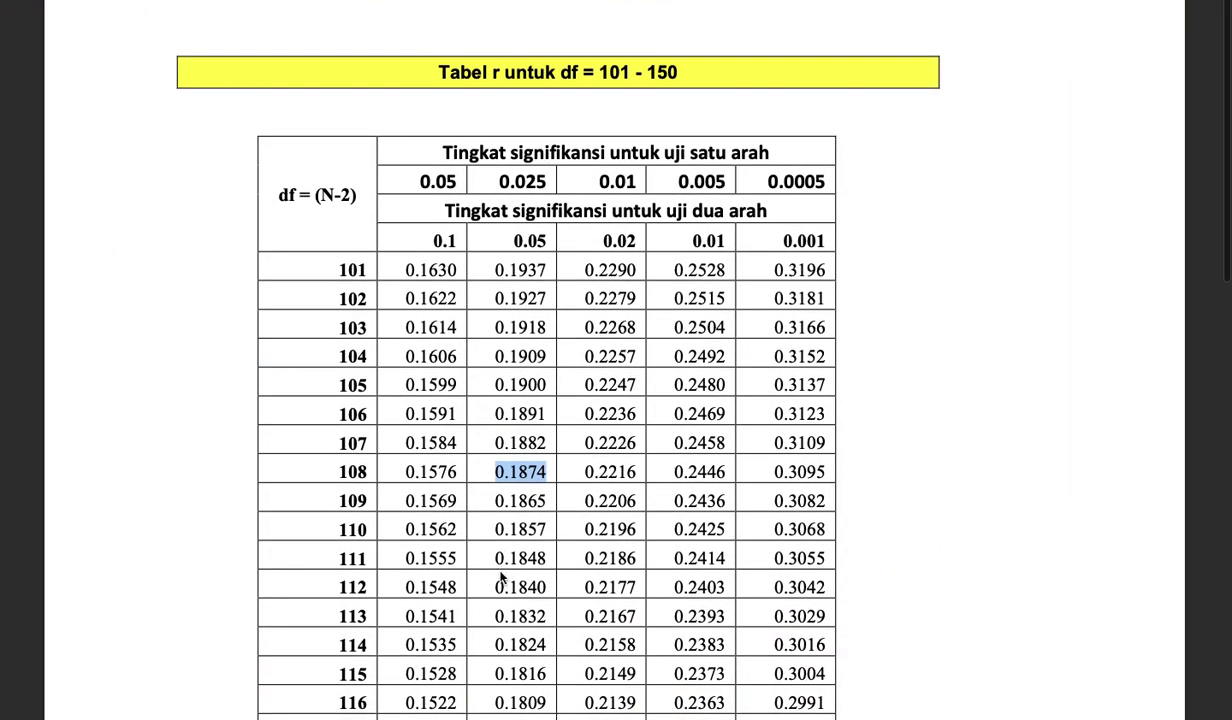
pyautogui.hotkey('ctrl', 'Up')
pyautogui.click(711, 48)
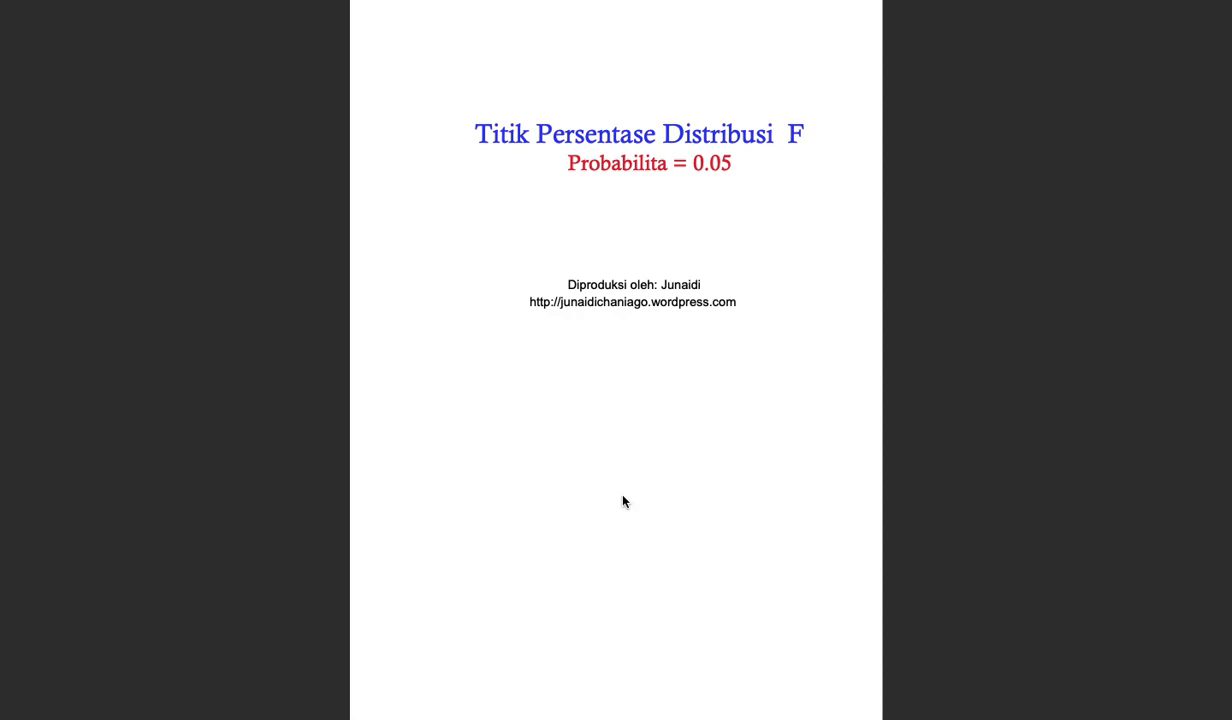
pyautogui.scroll(-5, 623, 501)
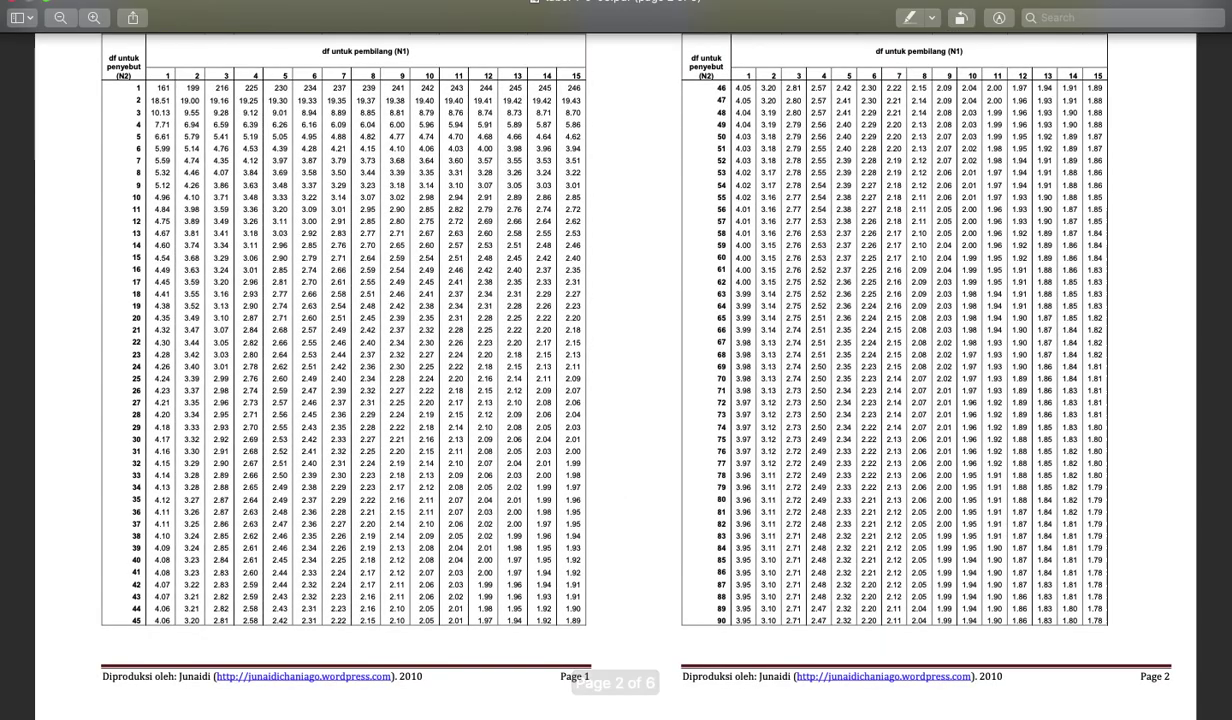
# Show the PDF one page at a time and select the F value for N1 = 1 and N2 = 109
pyautogui.click(180, 10)
pyautogui.click(370, 166)
pyautogui.scroll(-15, 418, 255)
pyautogui.scroll(2, 418, 256)
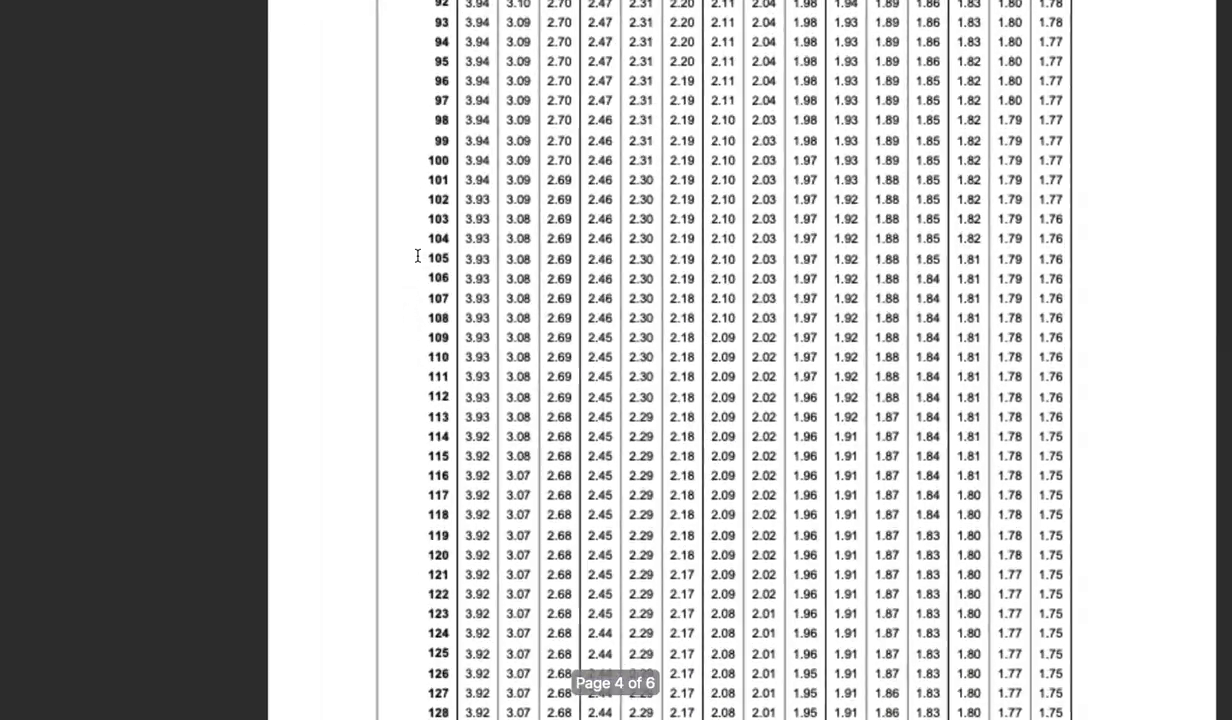
pyautogui.scroll(5, 418, 256)
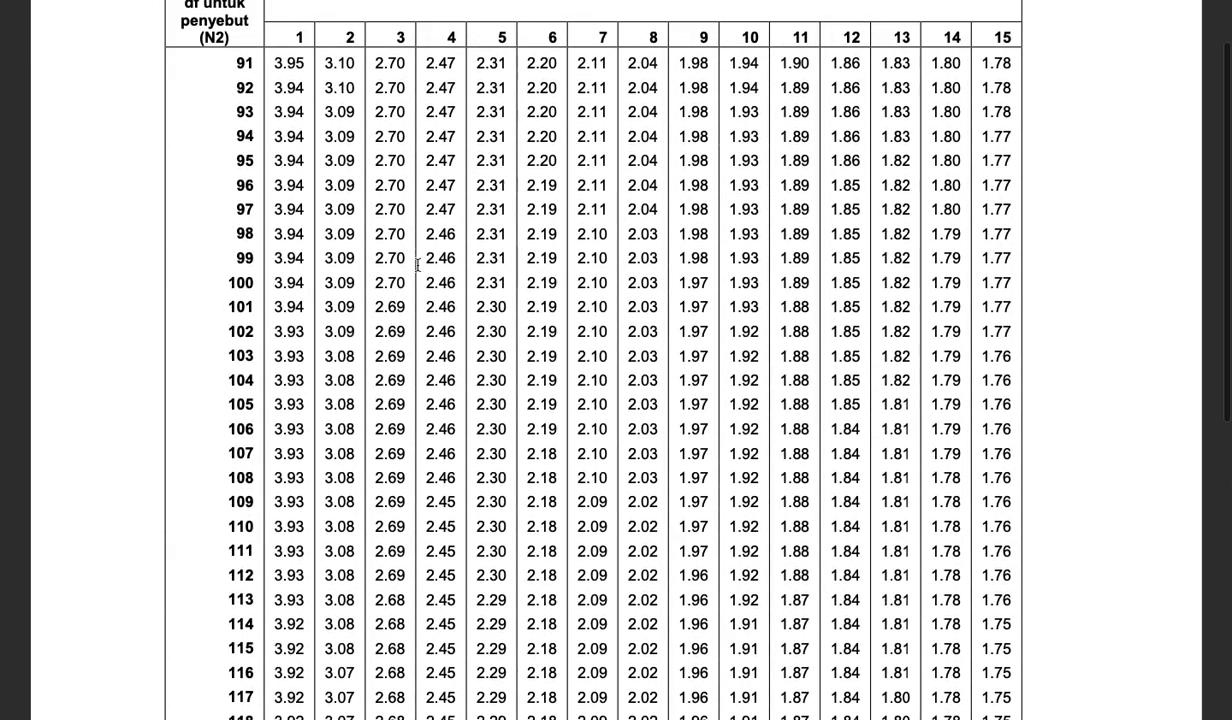
pyautogui.scroll(1, 347, 385)
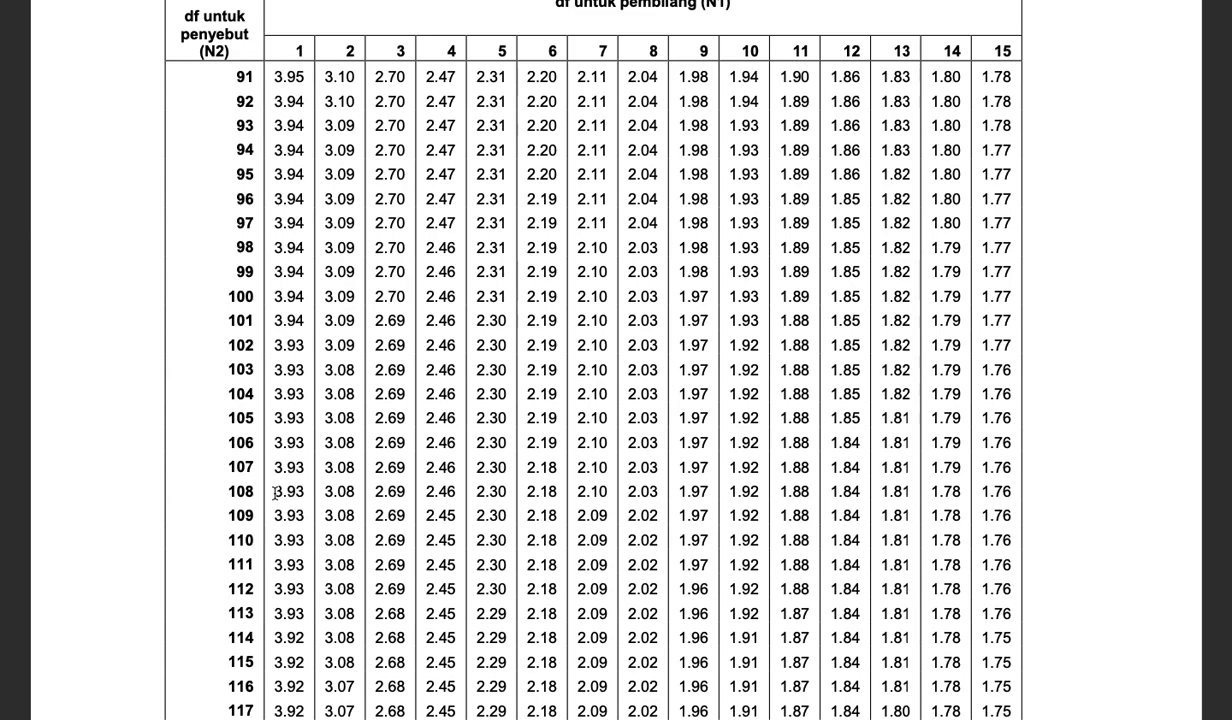
pyautogui.moveTo(277, 515); pyautogui.dragTo(316, 519)
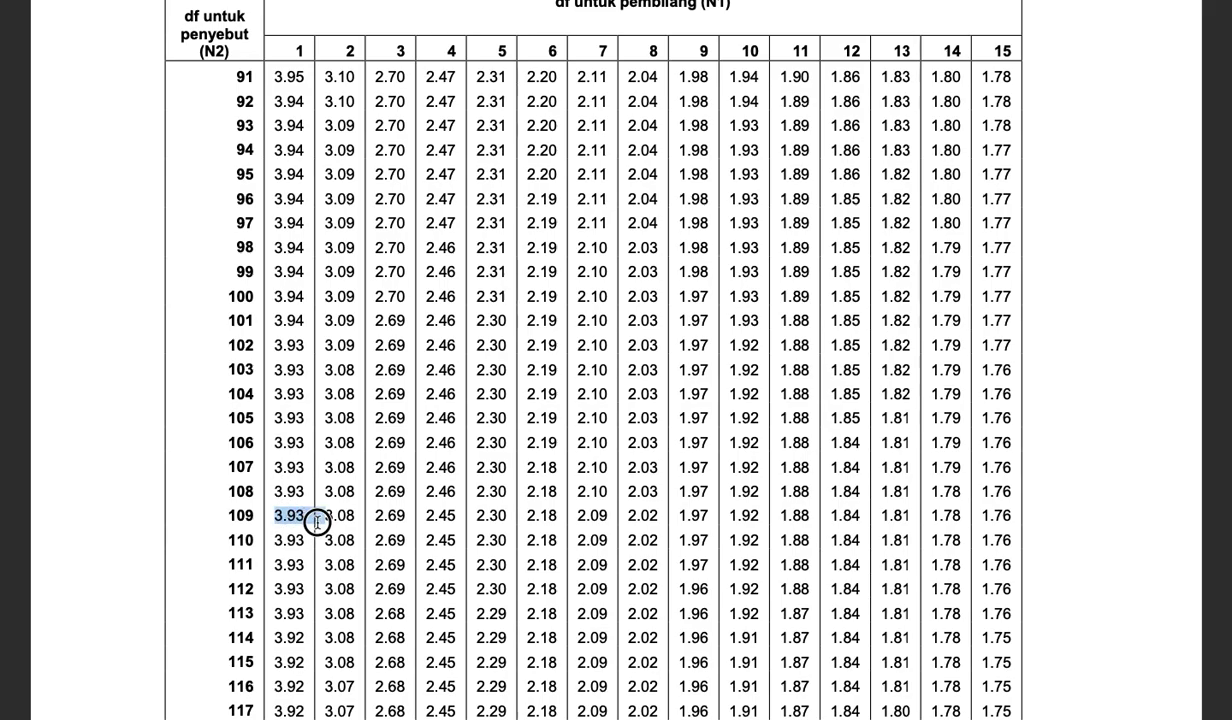
# Return to the Word guide and review its F table excerpt and the comparison of calculated F with F table
pyautogui.hotkey('ctrl', 'Up')
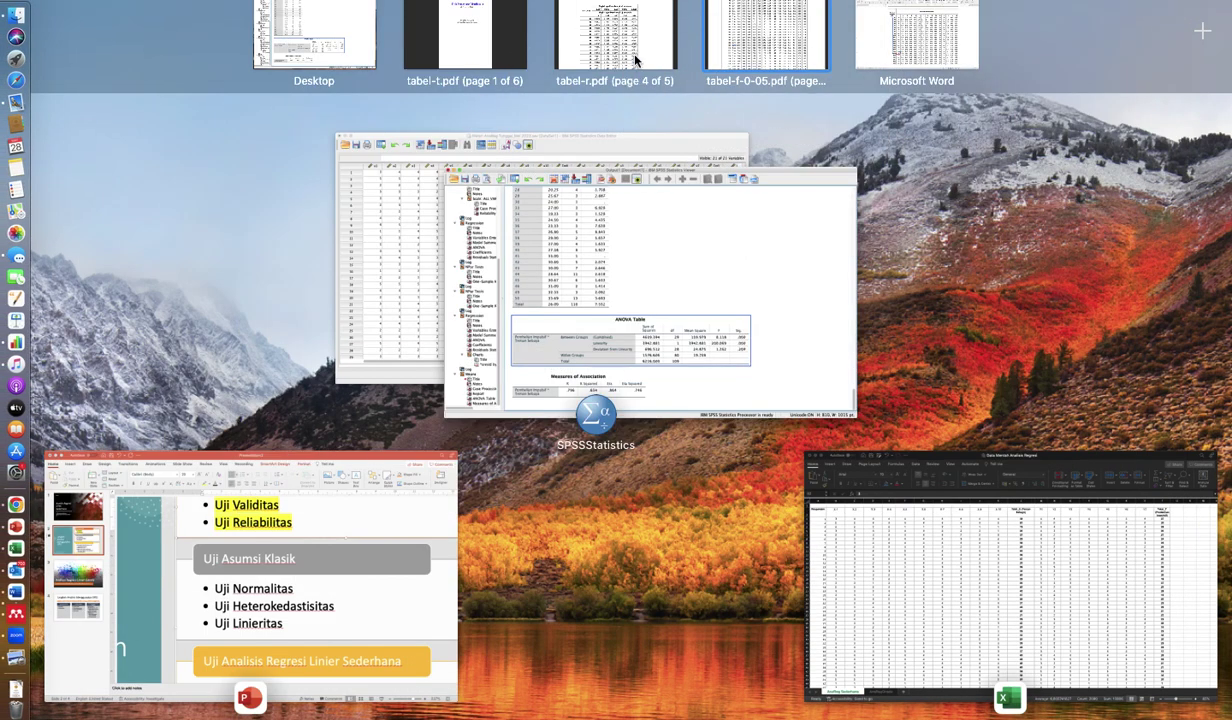
pyautogui.click(867, 42)
pyautogui.scroll(-3, 731, 456)
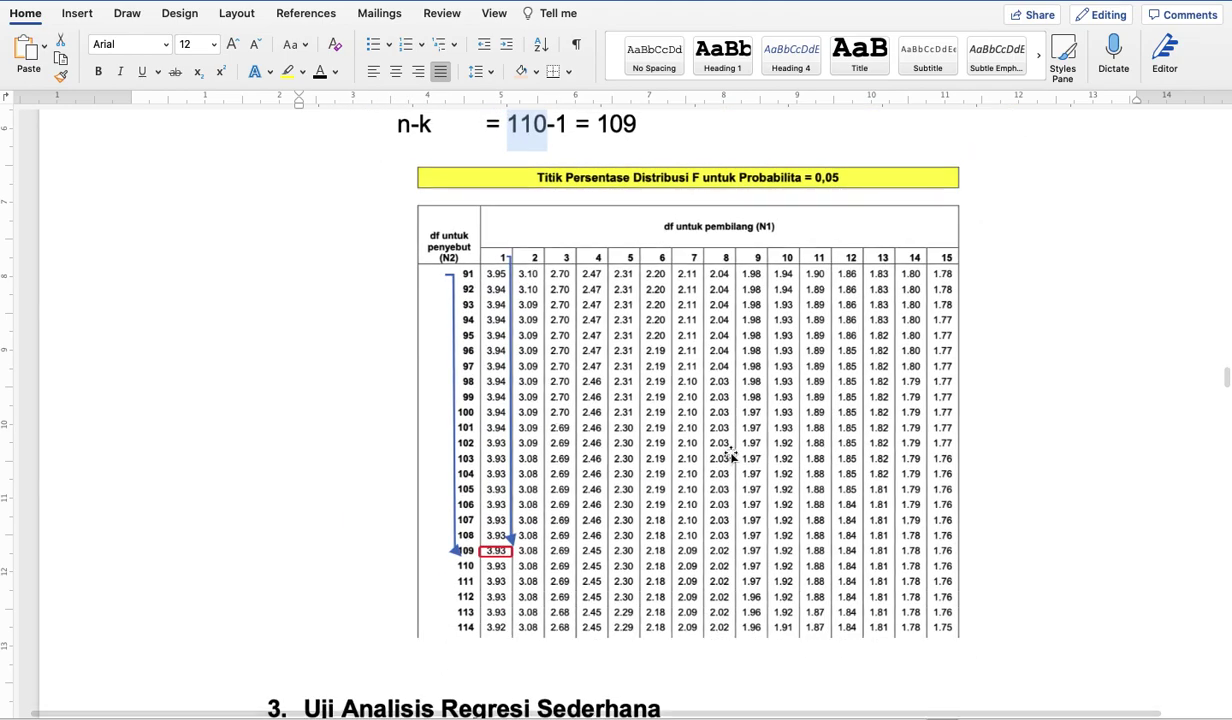
pyautogui.scroll(6, 731, 454)
pyautogui.scroll(10, 731, 453)
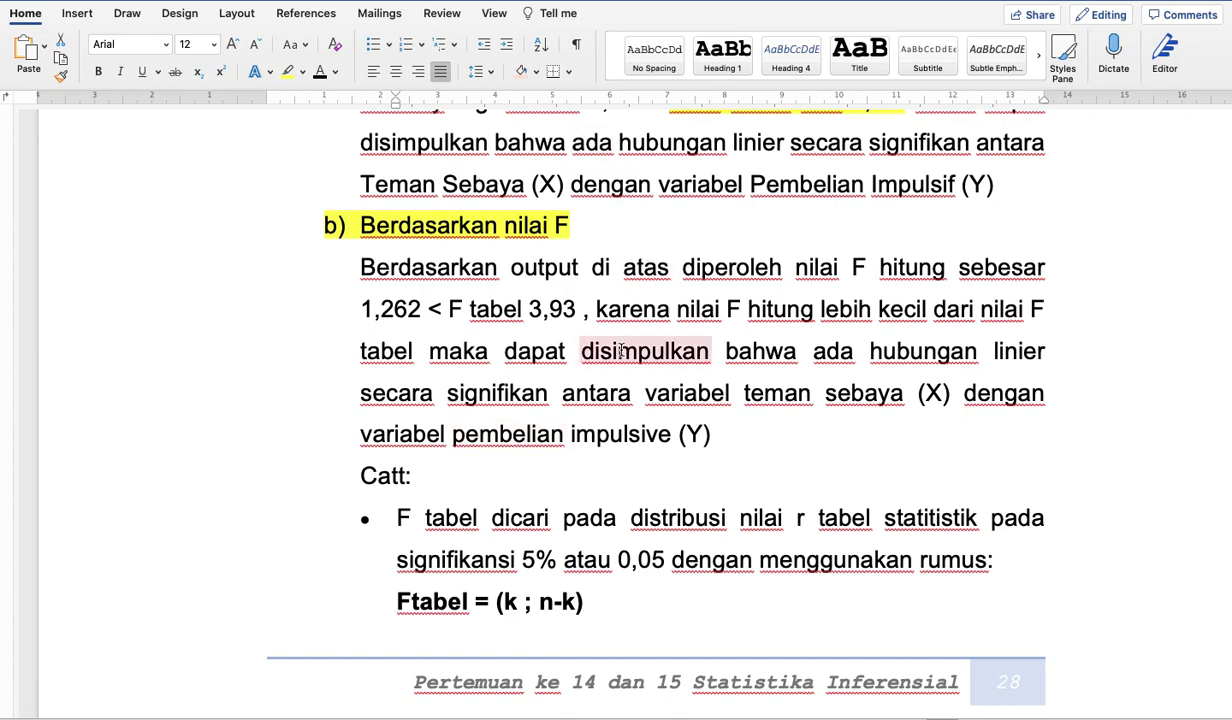
pyautogui.scroll(-8, 620, 350)
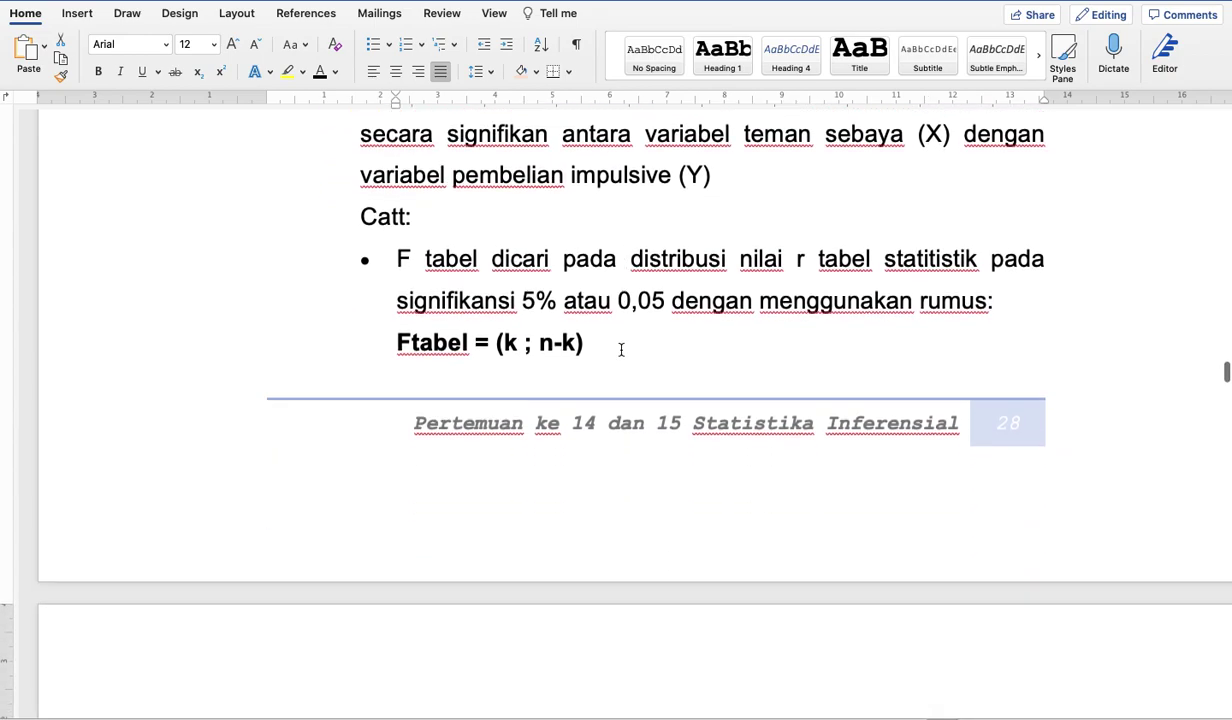
# Switch to the PowerPoint presentation and select the Uji Normalitas item under Uji Asumsi Klasik on slide 2
pyautogui.hotkey('ctrl', 'Up')
pyautogui.click(1000, 580)
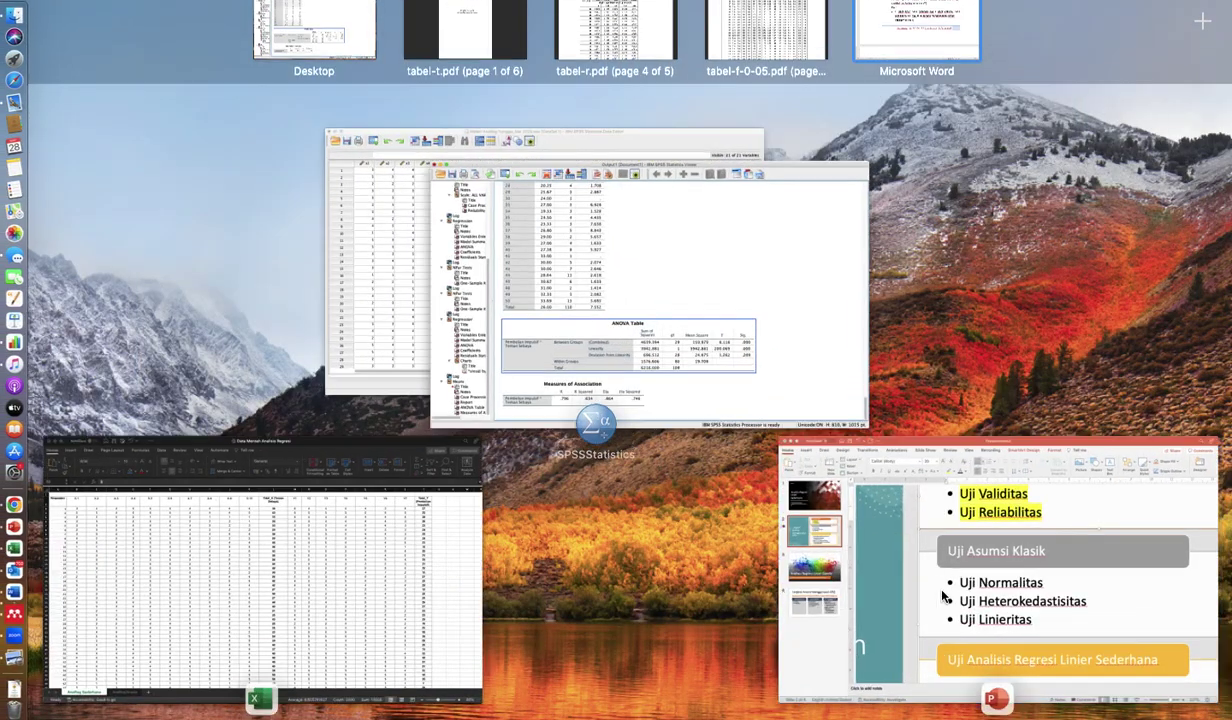
pyautogui.moveTo(517, 402); pyautogui.dragTo(689, 400)
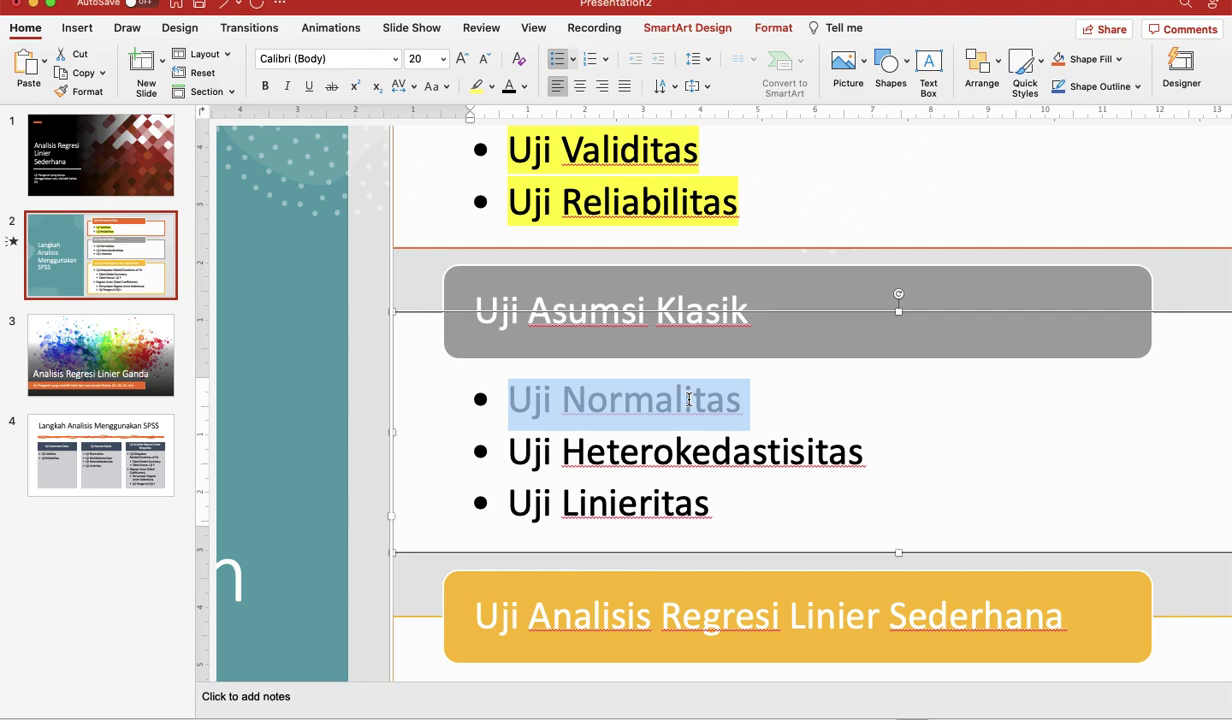
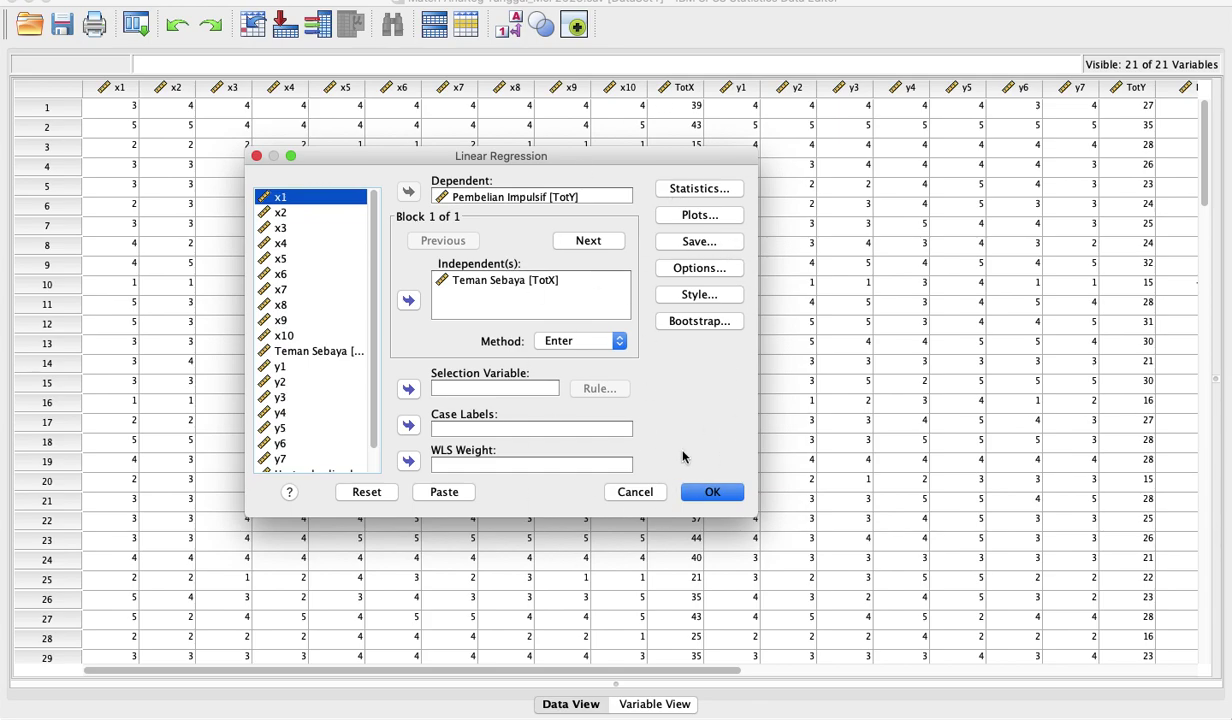
# Run the linear regression with the current settings, then reopen the Linear Regression dialog from the data editor and reset it
pyautogui.click(714, 495)
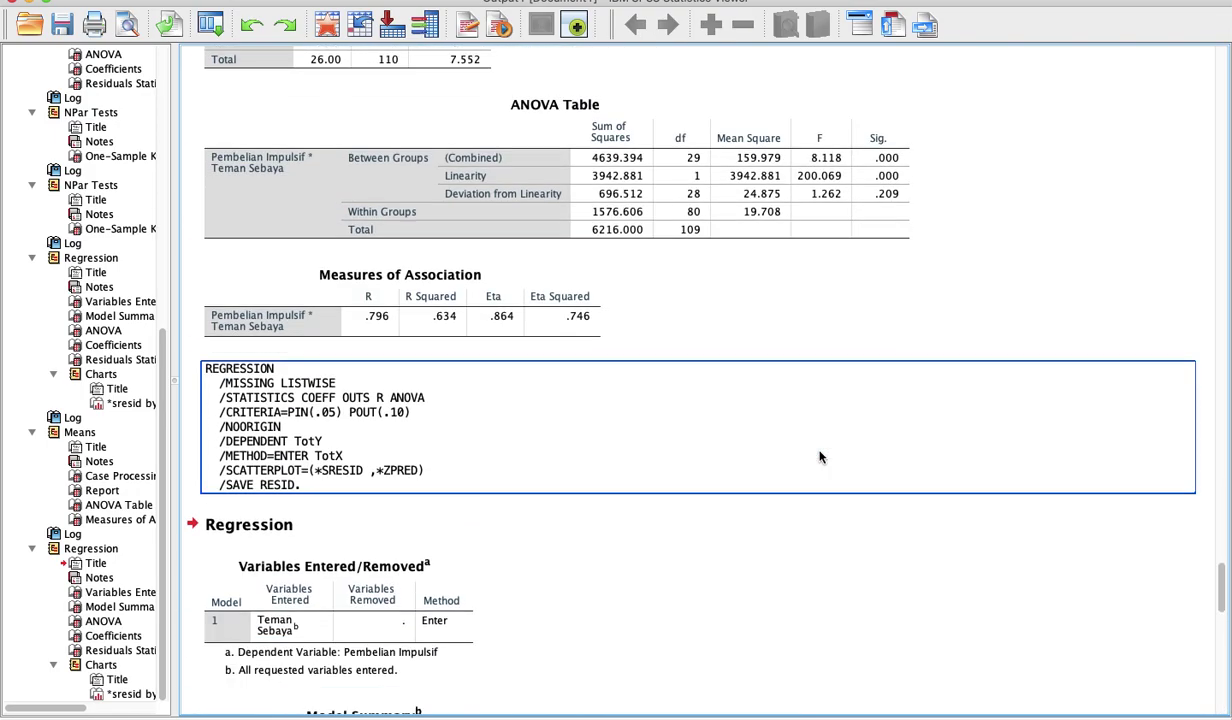
pyautogui.hotkey('ctrl', 'Up')
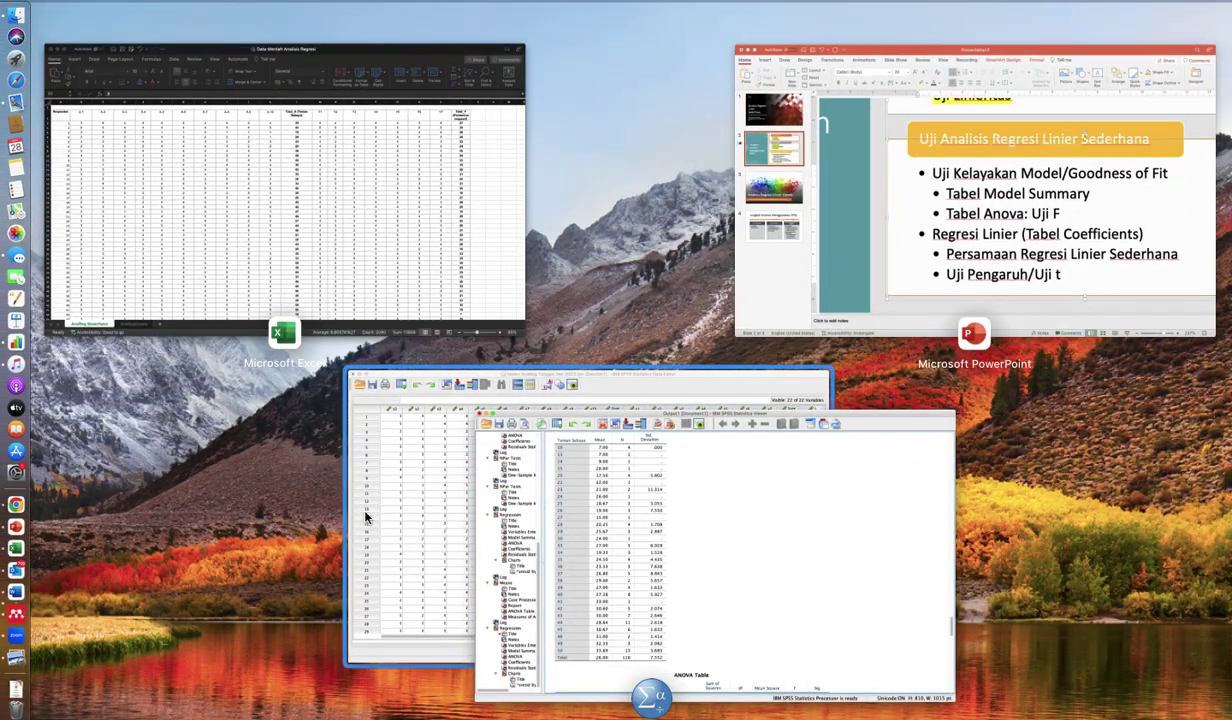
pyautogui.click(400, 512)
pyautogui.click(404, 1)
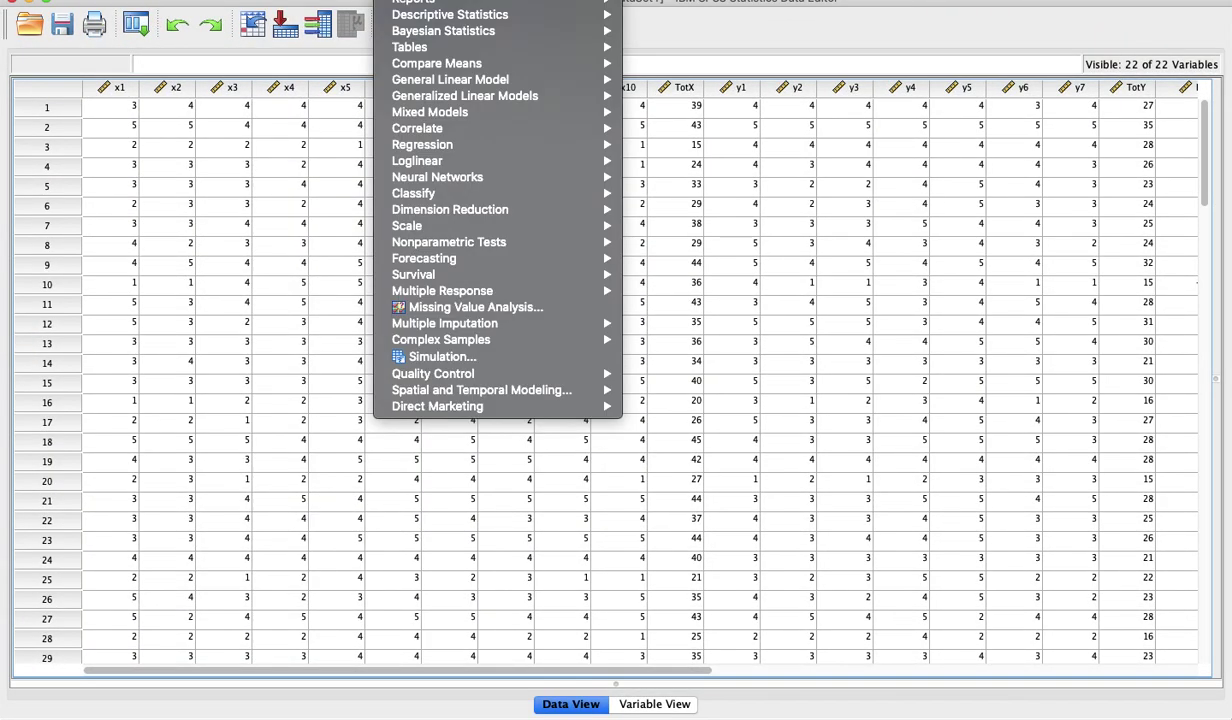
pyautogui.moveTo(455, 145)
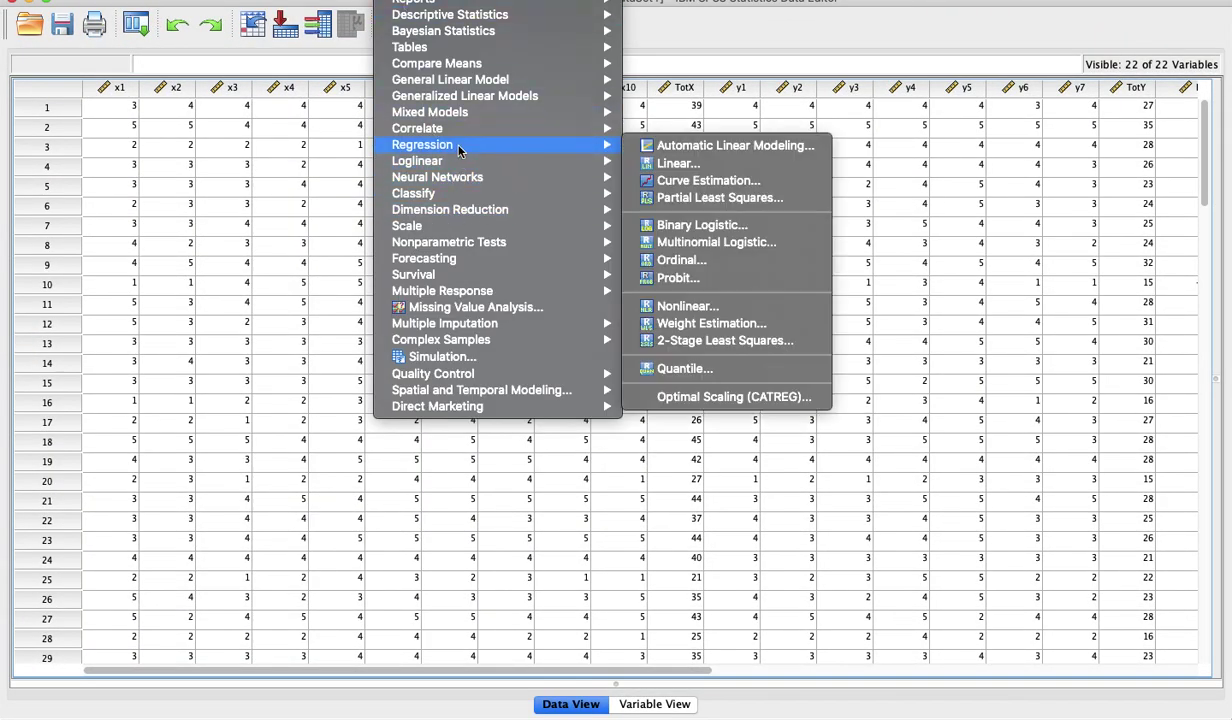
pyautogui.click(680, 163)
pyautogui.click(369, 494)
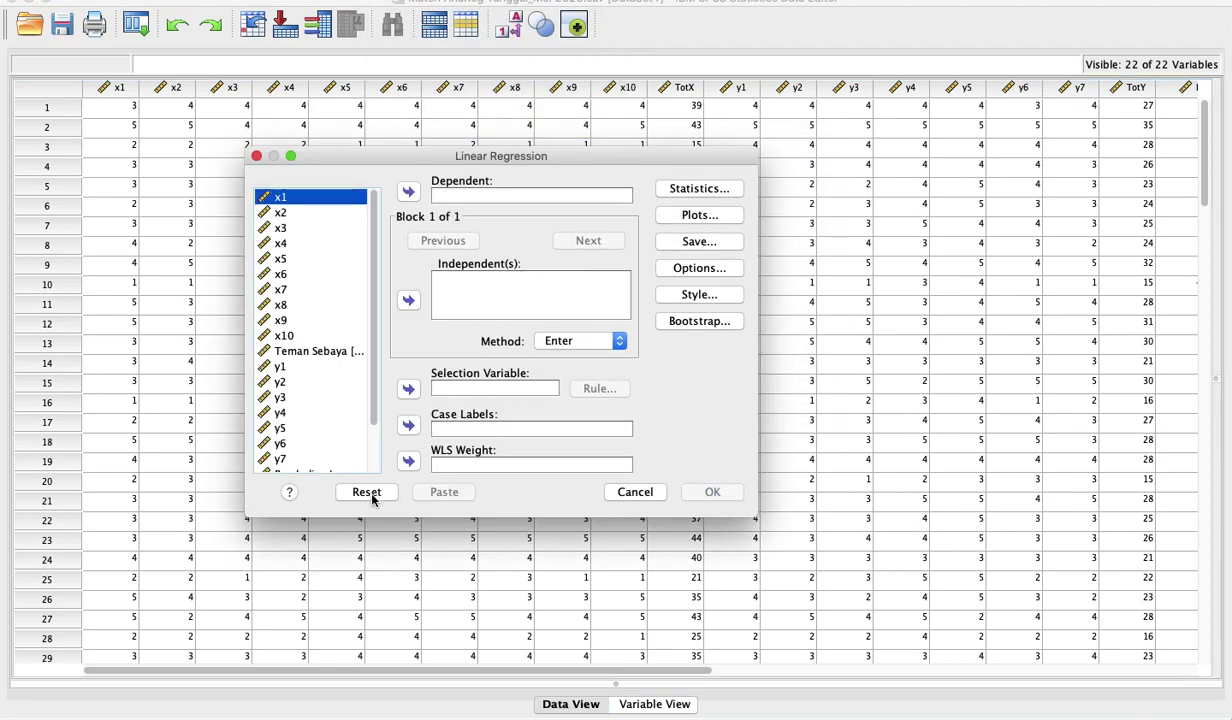
# Run a linear regression with Teman Sebaya [TotX] as the independent and Pembelian Impulsif [TotY] as the dependent variable
pyautogui.click(329, 341)
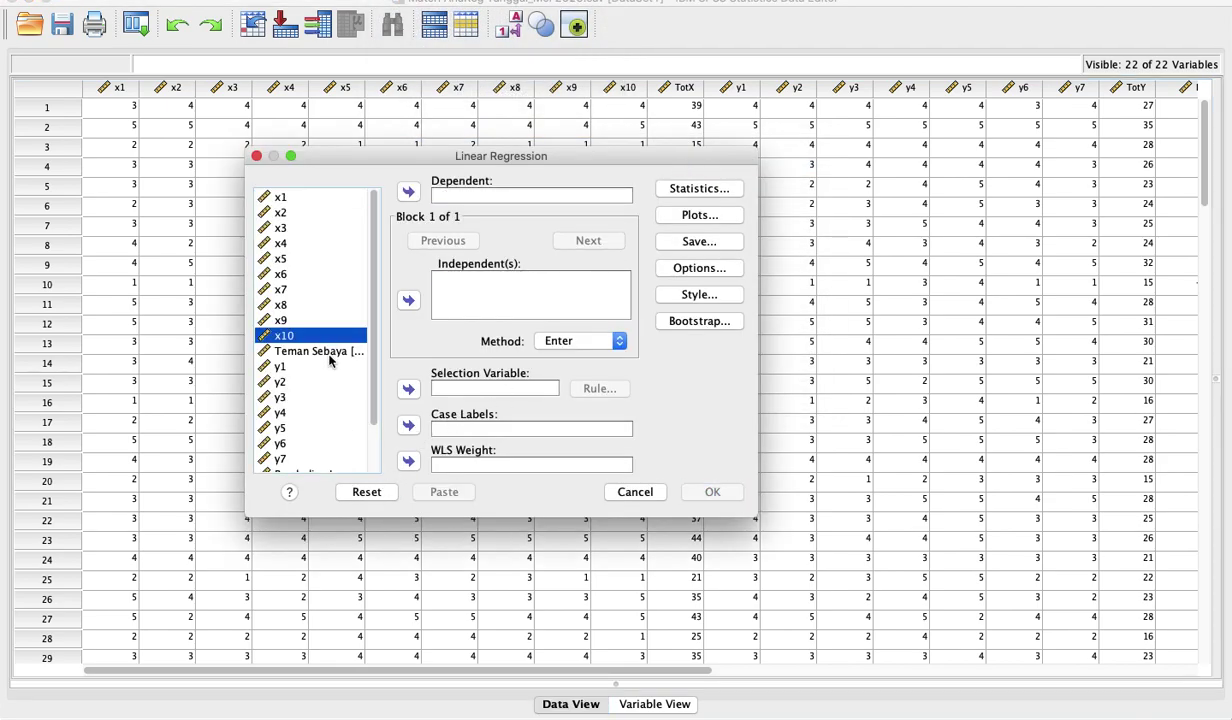
pyautogui.click(320, 351)
pyautogui.click(408, 302)
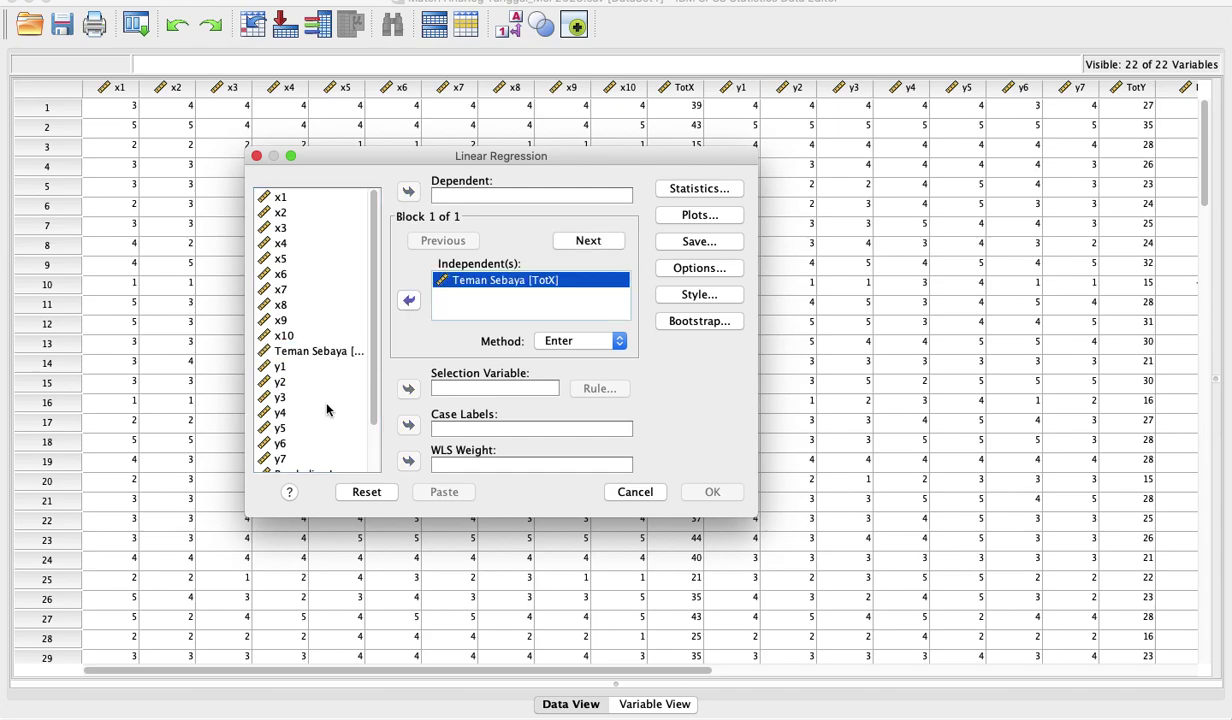
pyautogui.scroll(-2, 333, 404)
pyautogui.click(337, 422)
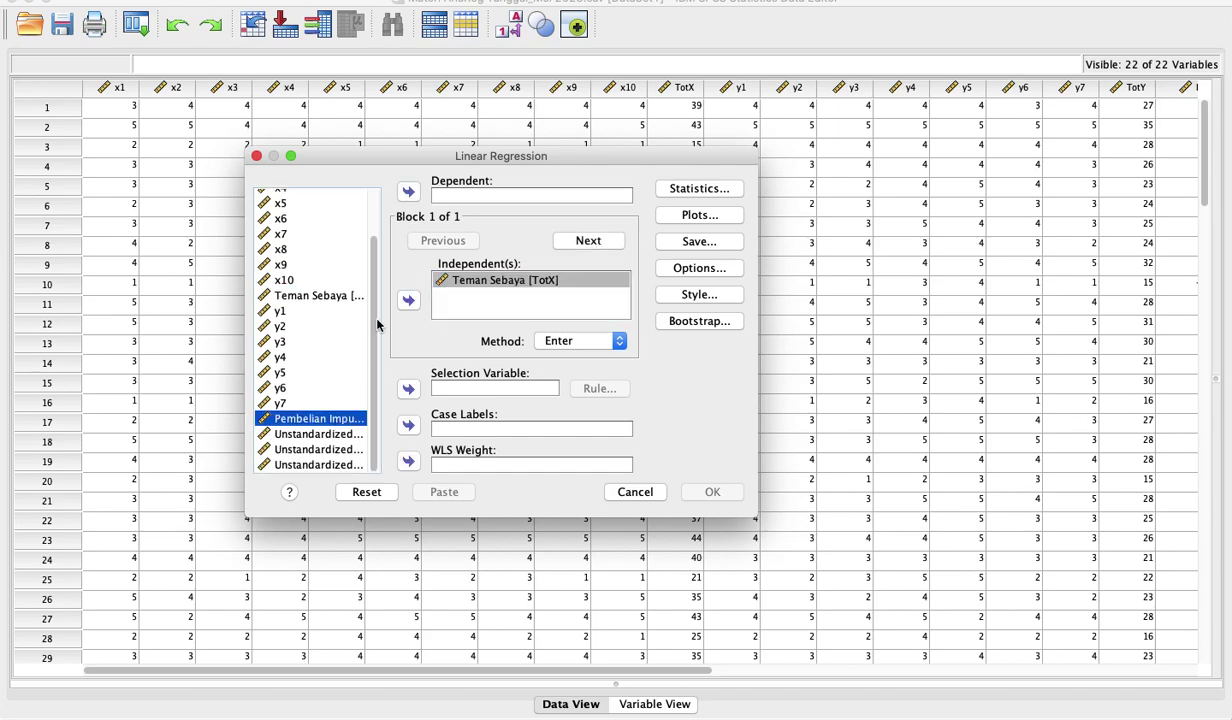
pyautogui.click(408, 192)
pyautogui.click(691, 490)
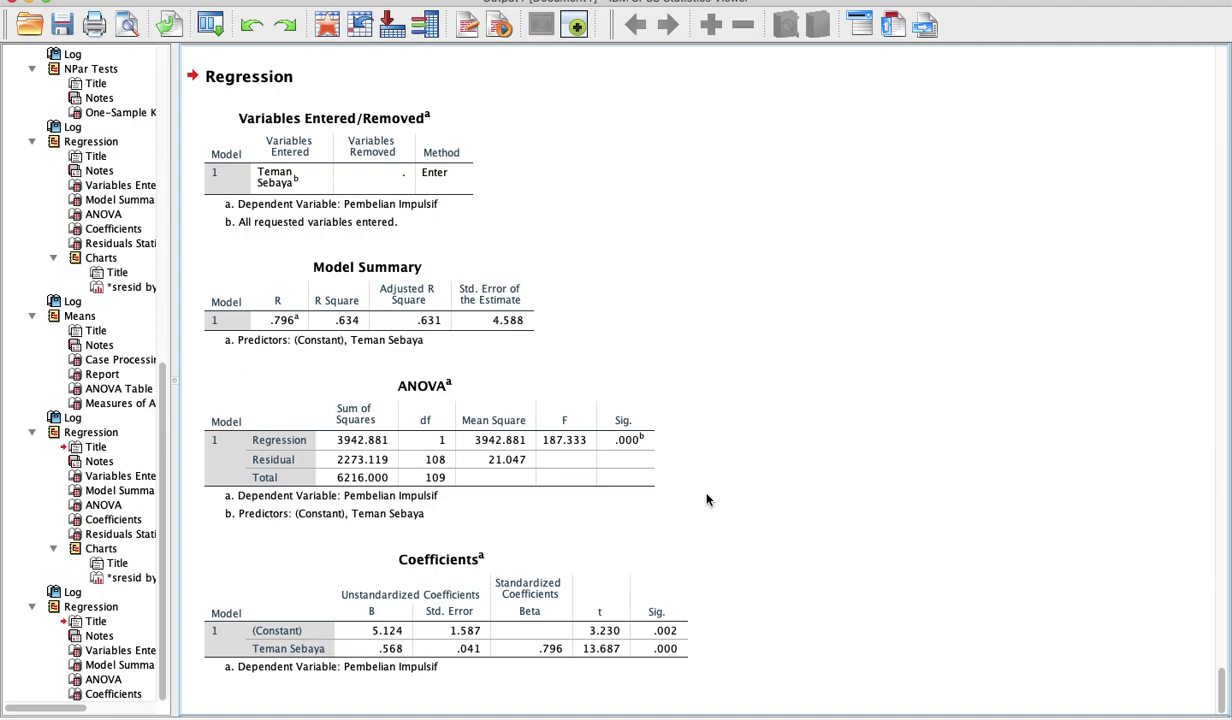
# Examine the Variables Entered/Removed, Model Summary, ANOVA and Coefficients tables of the new regression output
pyautogui.click(391, 158)
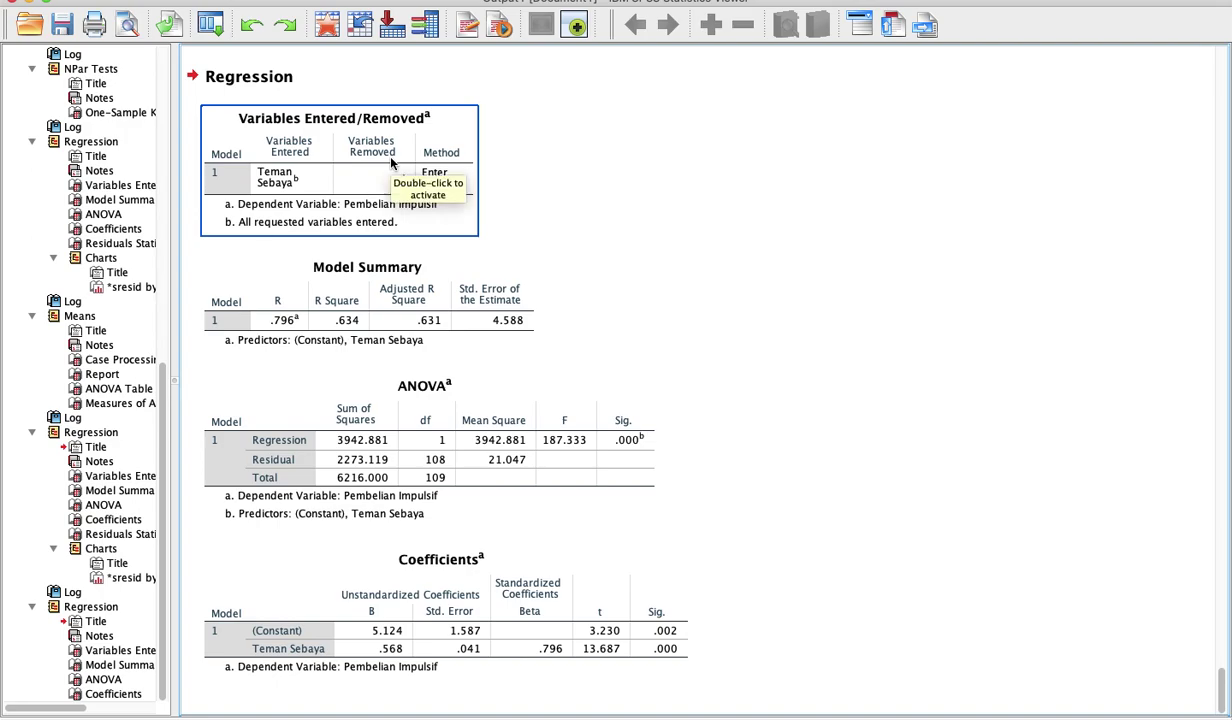
pyautogui.click(384, 256)
pyautogui.click(371, 283)
pyautogui.click(364, 186)
pyautogui.click(356, 270)
pyautogui.click(357, 309)
pyautogui.click(358, 392)
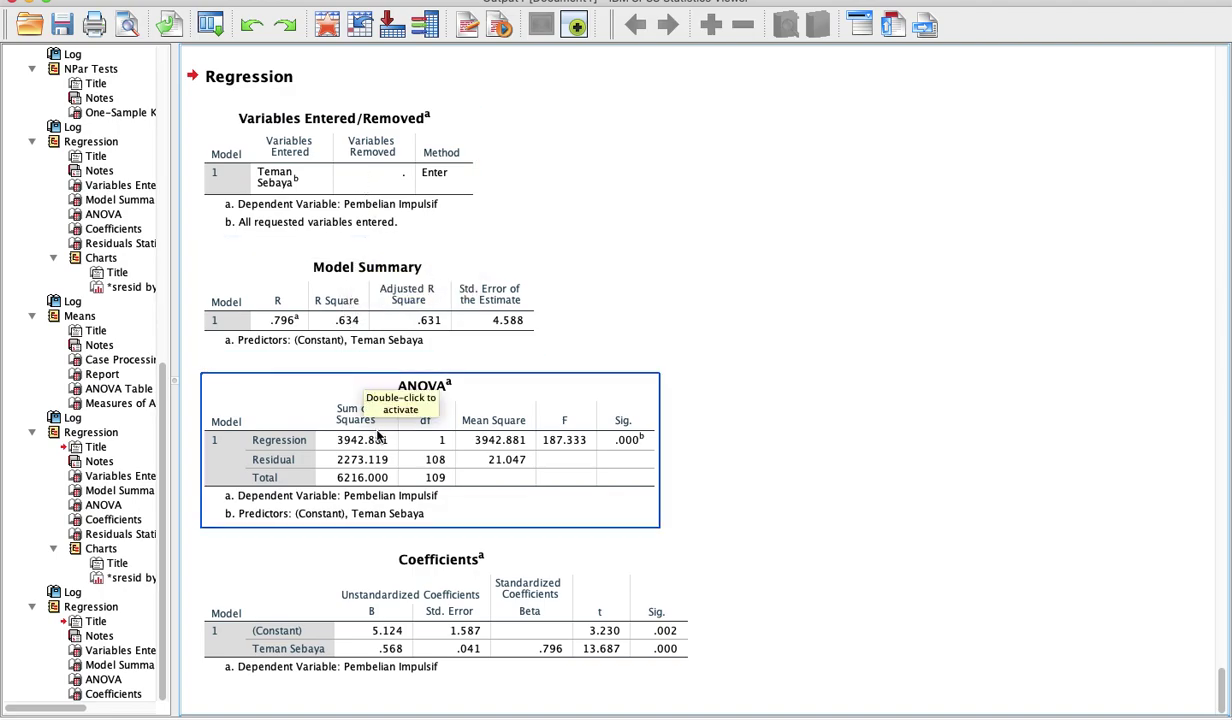
pyautogui.click(393, 614)
pyautogui.click(362, 150)
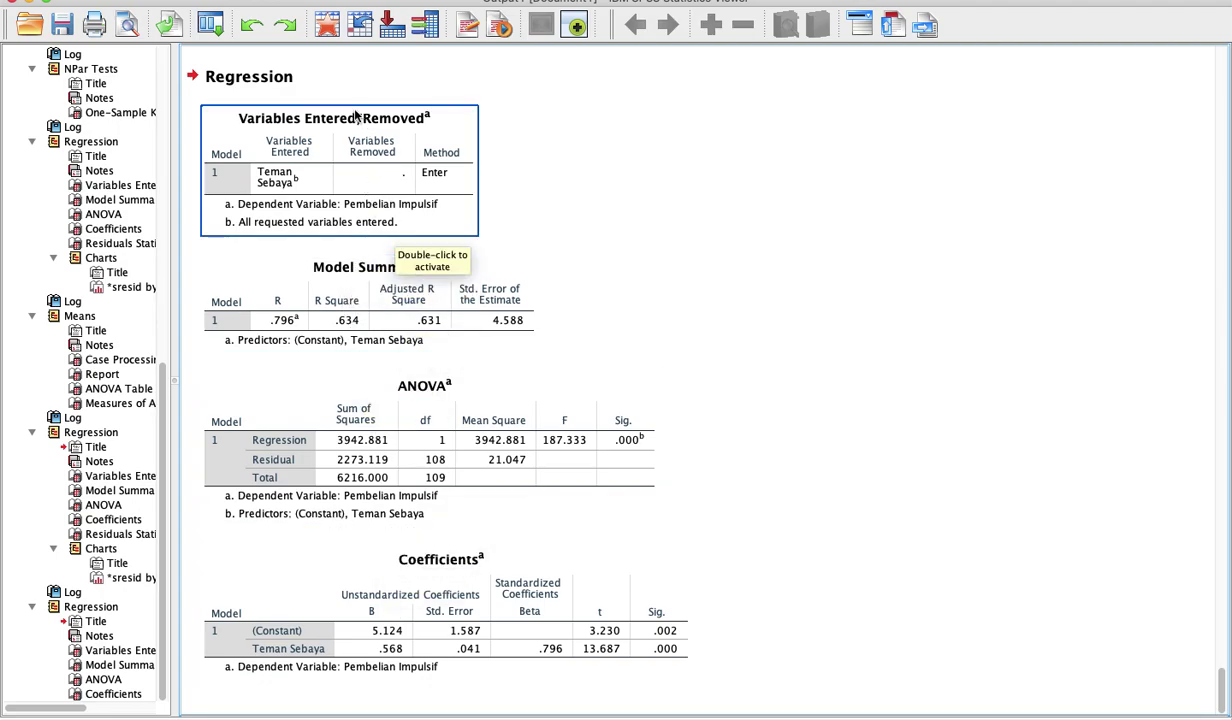
pyautogui.click(404, 272)
pyautogui.click(408, 186)
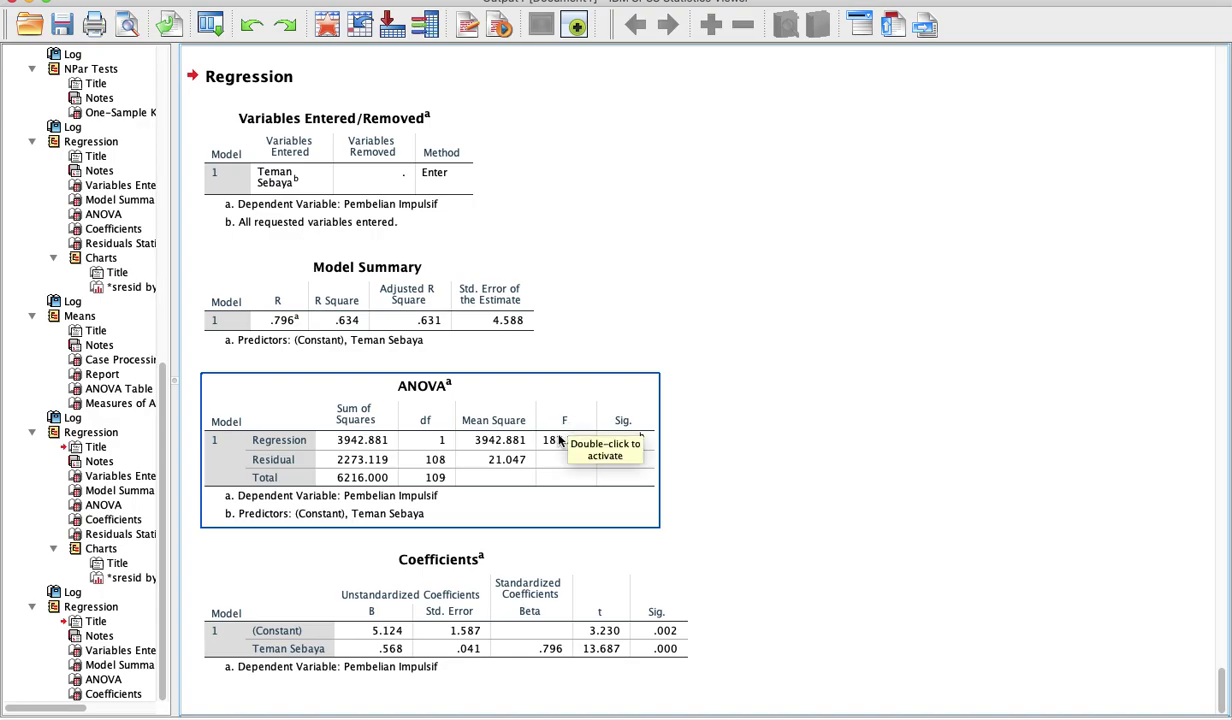
# Switch to the Word guide and read the interpretation of the Model Summary and the ANOVA table, up to its F value comparison
pyautogui.hotkey('ctrl', 'Up')
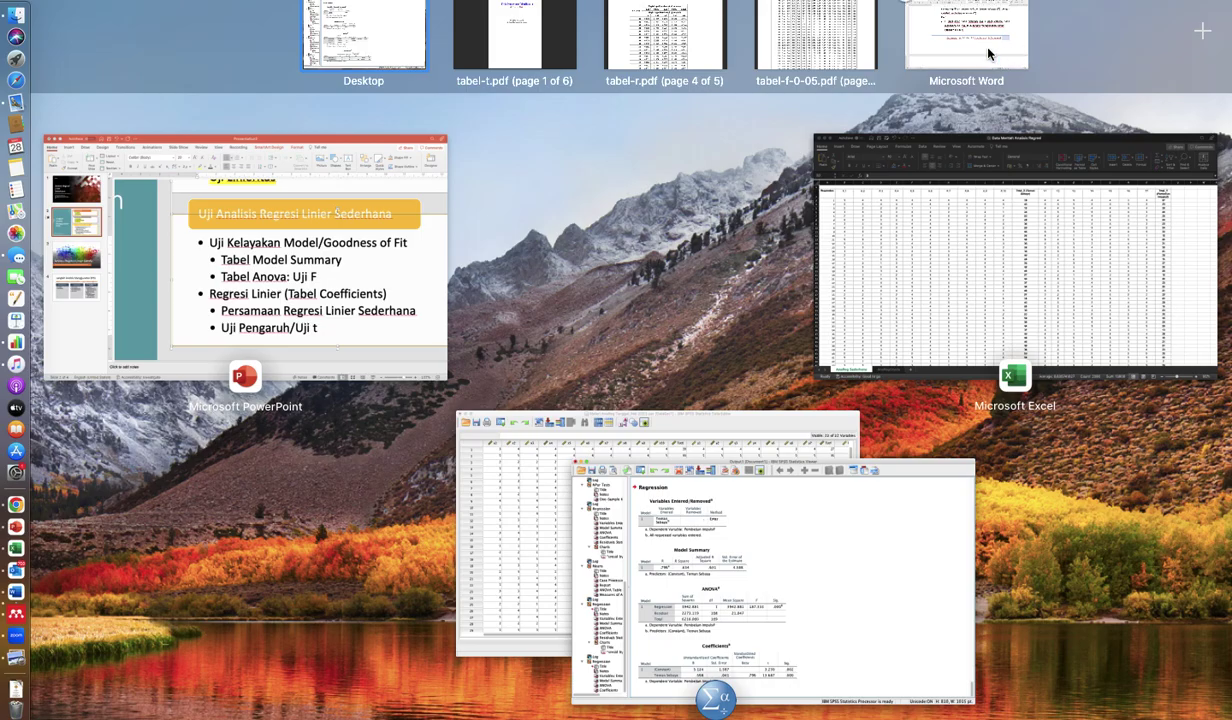
pyautogui.click(988, 53)
pyautogui.scroll(-10, 734, 500)
pyautogui.scroll(-15, 737, 487)
pyautogui.scroll(-5, 737, 478)
pyautogui.scroll(-2, 737, 477)
pyautogui.scroll(-10, 725, 364)
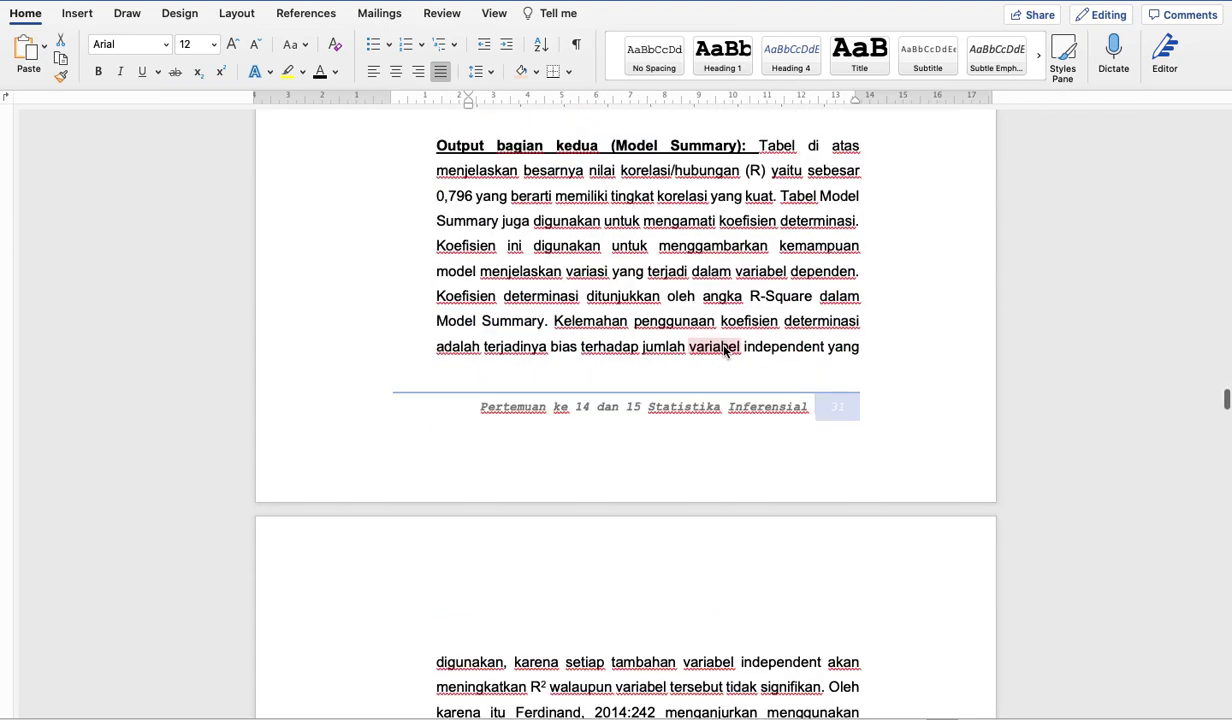
pyautogui.scroll(3, 725, 360)
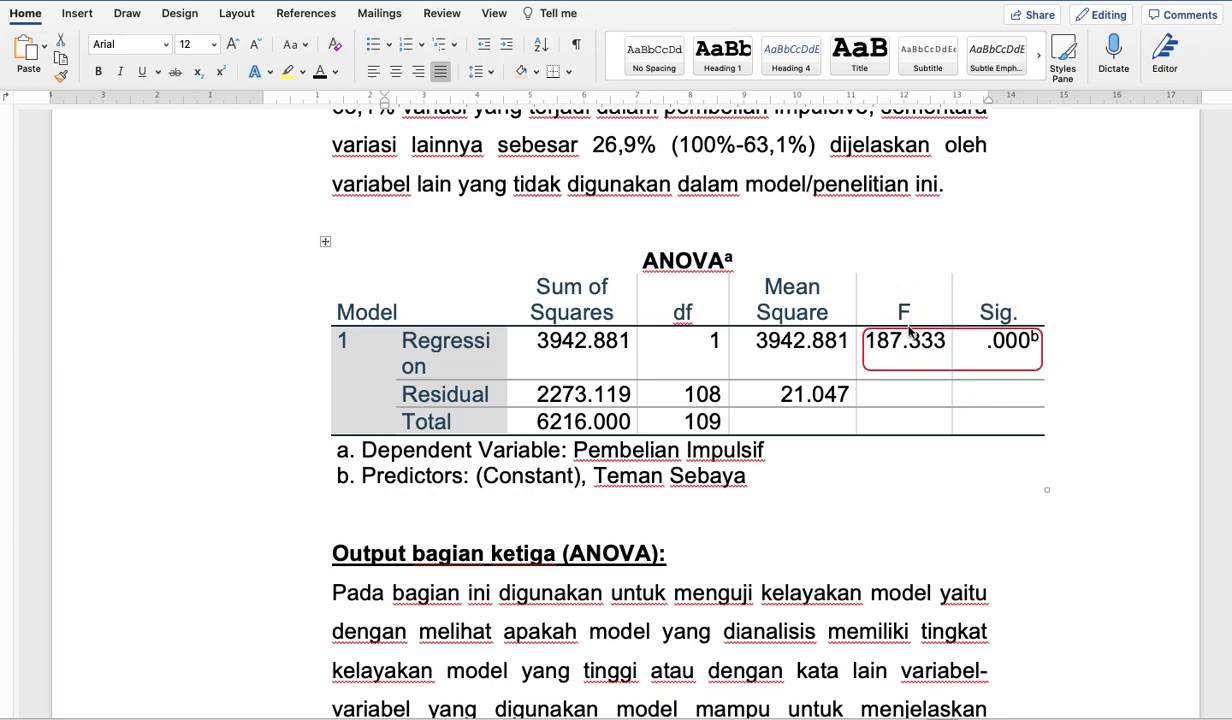
pyautogui.scroll(-5, 888, 459)
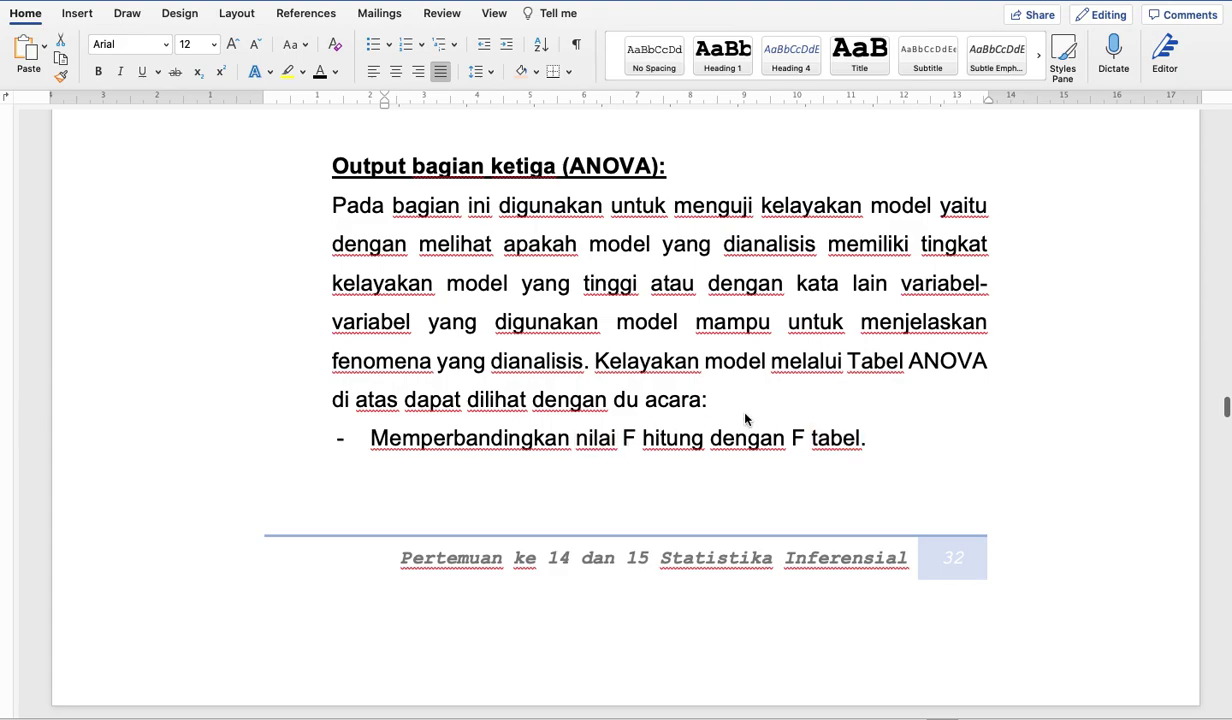
# Correct the misplaced space in "du acara" to read "dua cara" in the ANOVA explanation
pyautogui.click(651, 401)
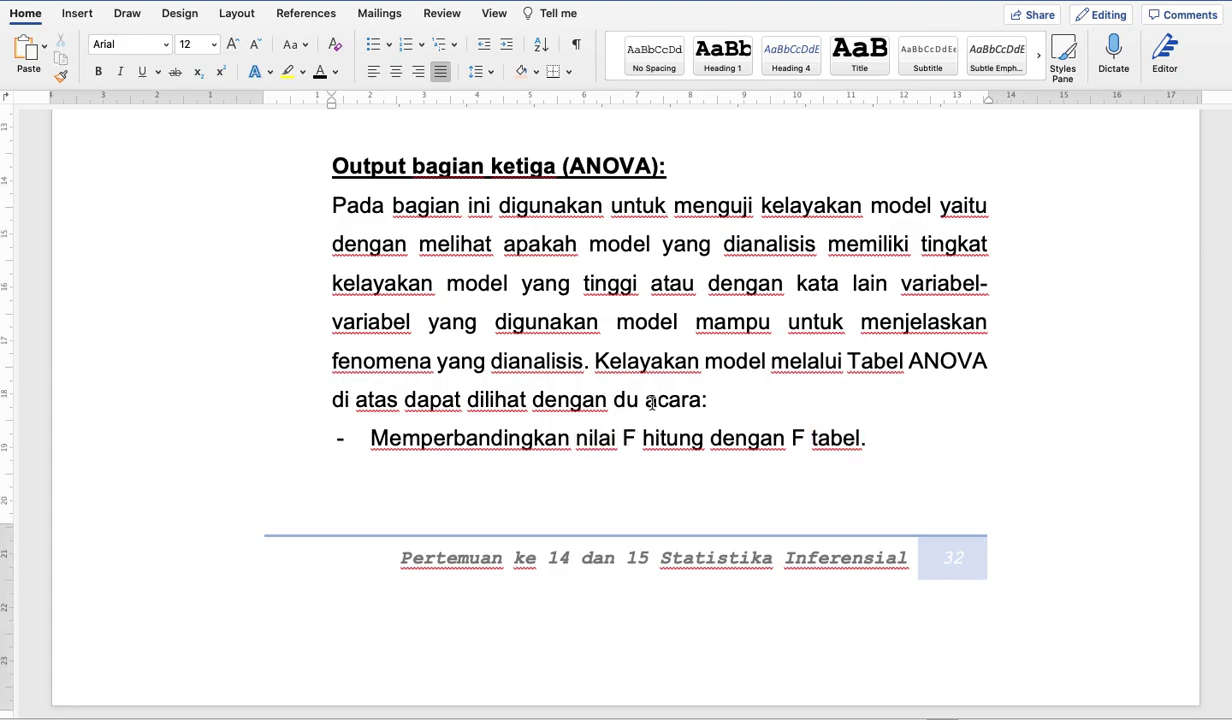
pyautogui.press('BackSpace')
pyautogui.write('a')
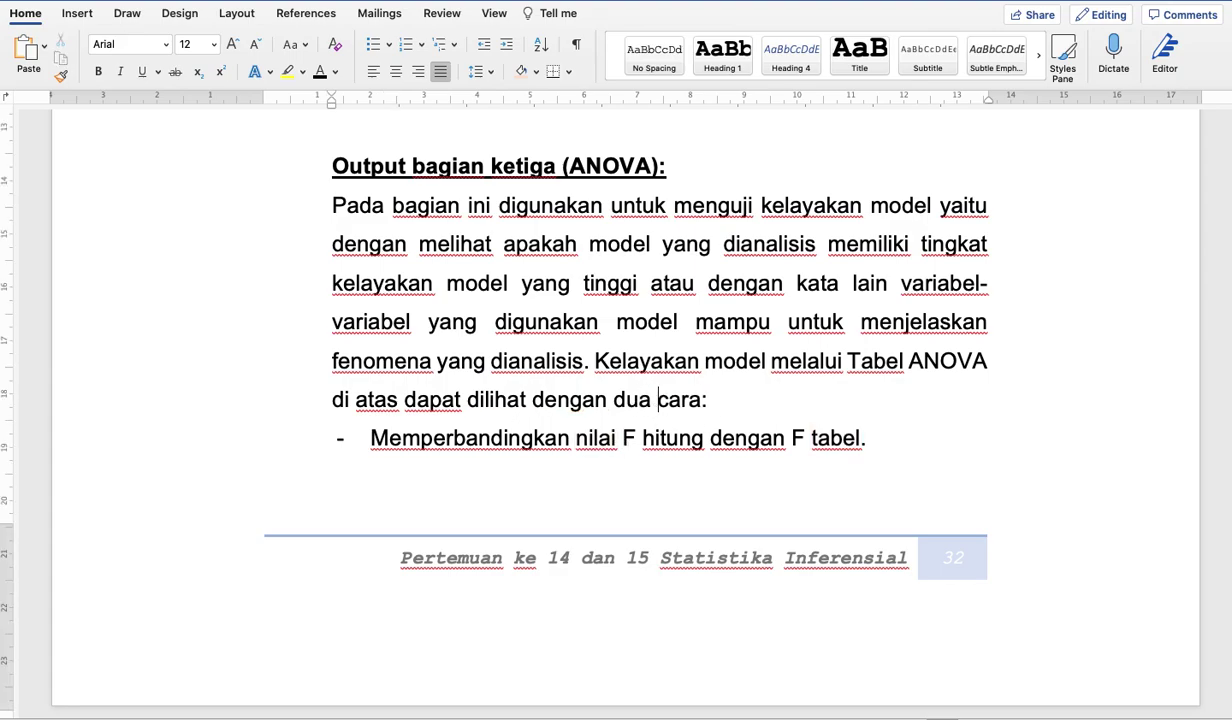
# Highlight the two model feasibility bullets, "Memperbandingkan nilai F hitung dengan F tabel." and "Melihat nilai Signifikansi", in yellow
pyautogui.scroll(-1, 651, 461)
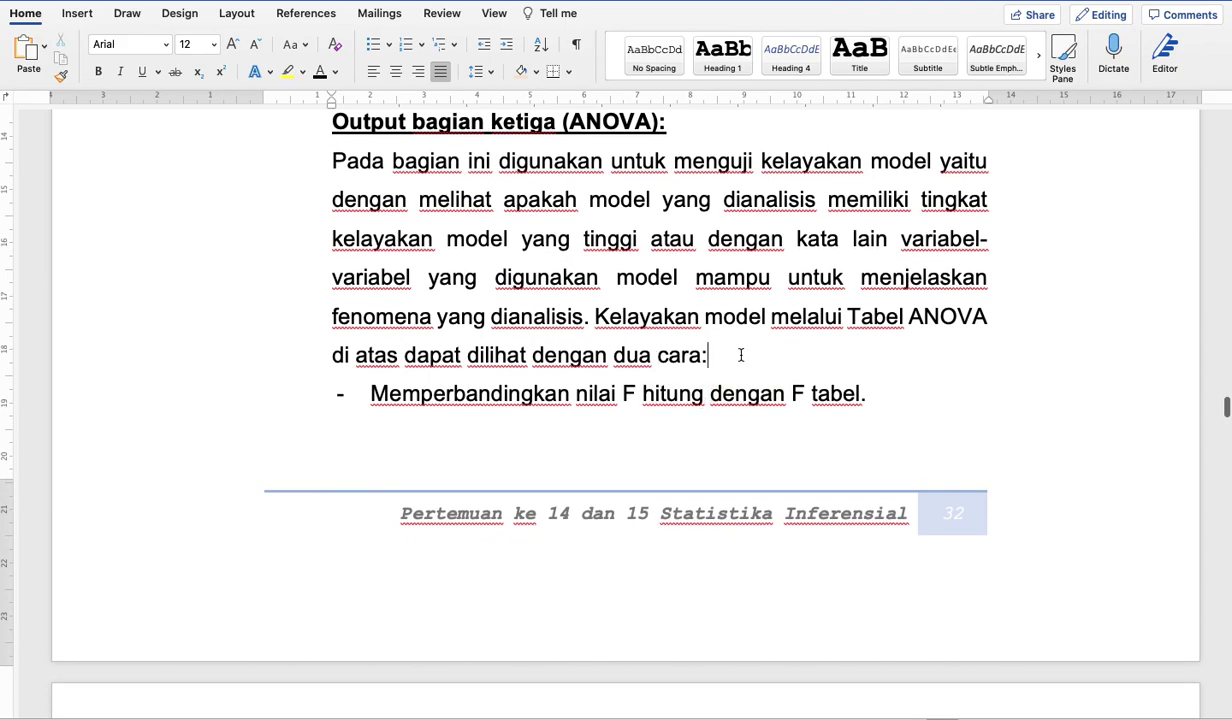
pyautogui.click(447, 393)
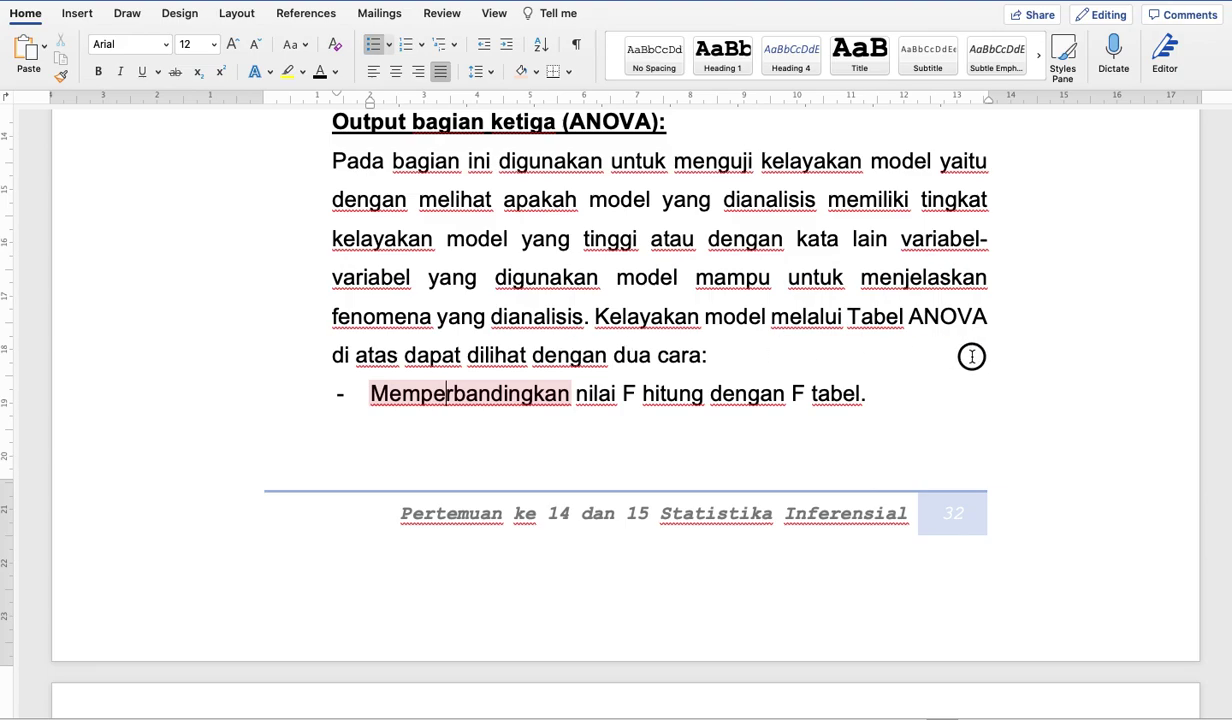
pyautogui.moveTo(902, 396); pyautogui.dragTo(381, 398)
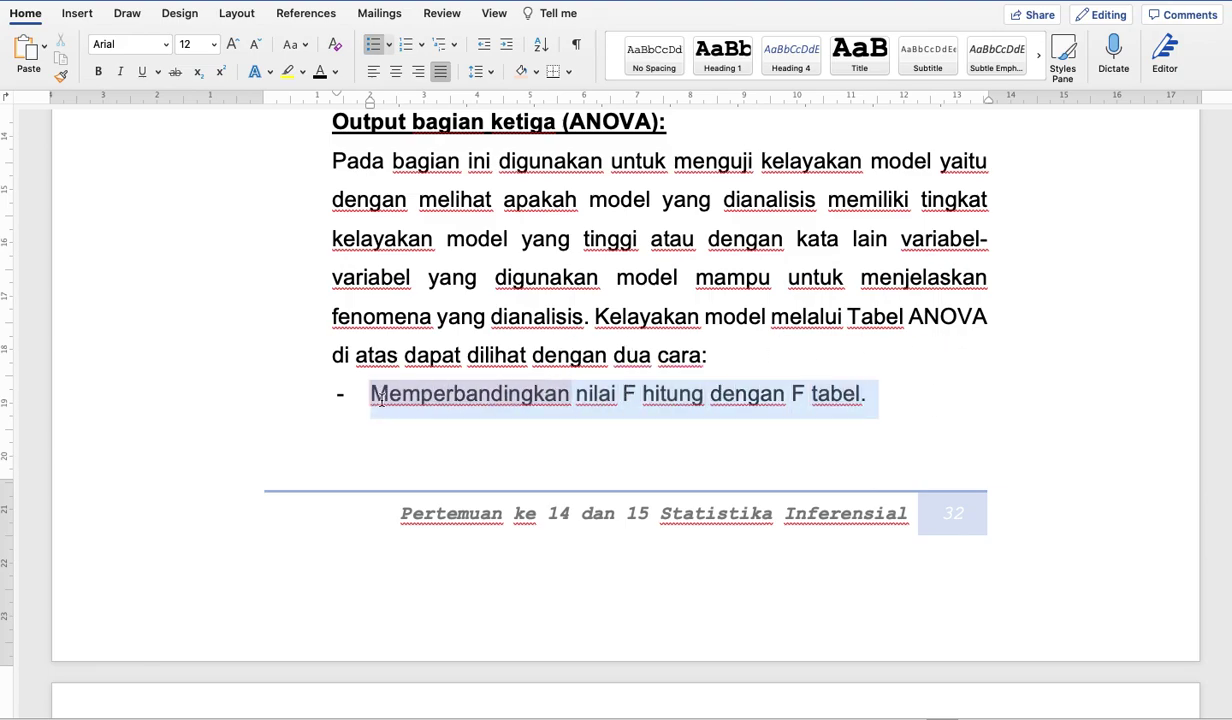
pyautogui.click(287, 71)
pyautogui.scroll(-5, 524, 421)
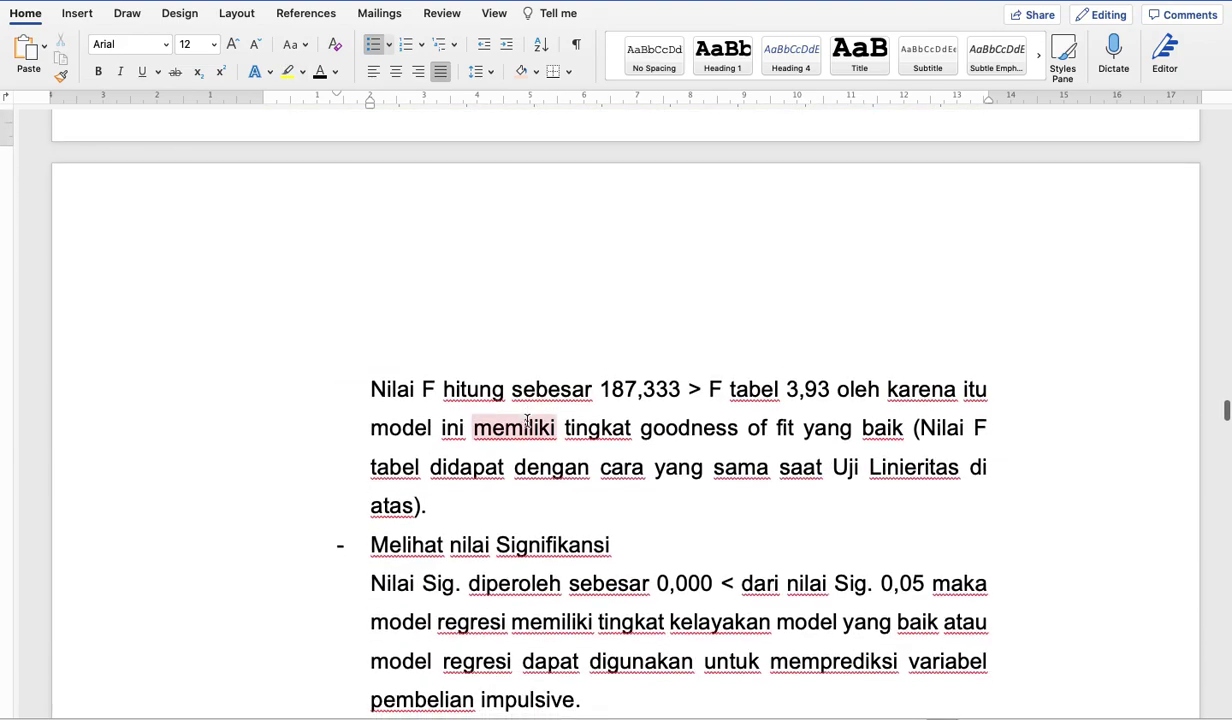
pyautogui.scroll(-1, 527, 421)
pyautogui.moveTo(369, 535); pyautogui.dragTo(618, 535)
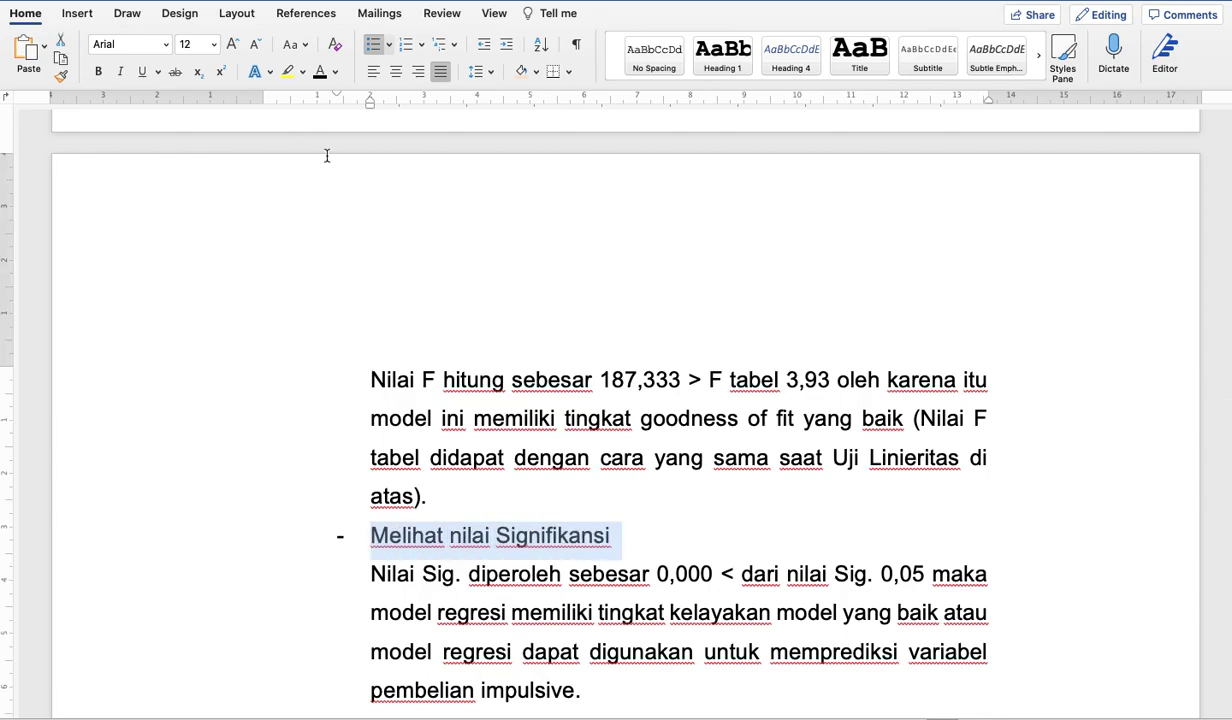
pyautogui.click(287, 71)
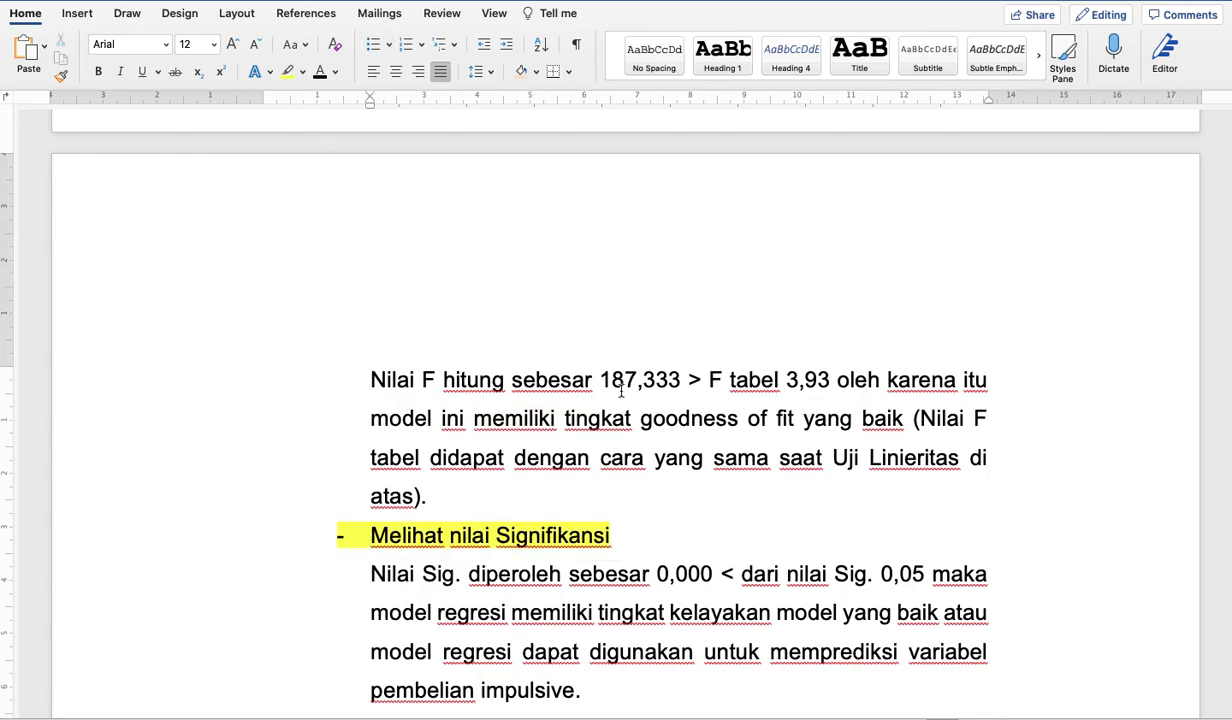
# Highlight the F table value 3,93 in yellow in the paragraph comparing it with the calculated F
pyautogui.scroll(10, 639, 381)
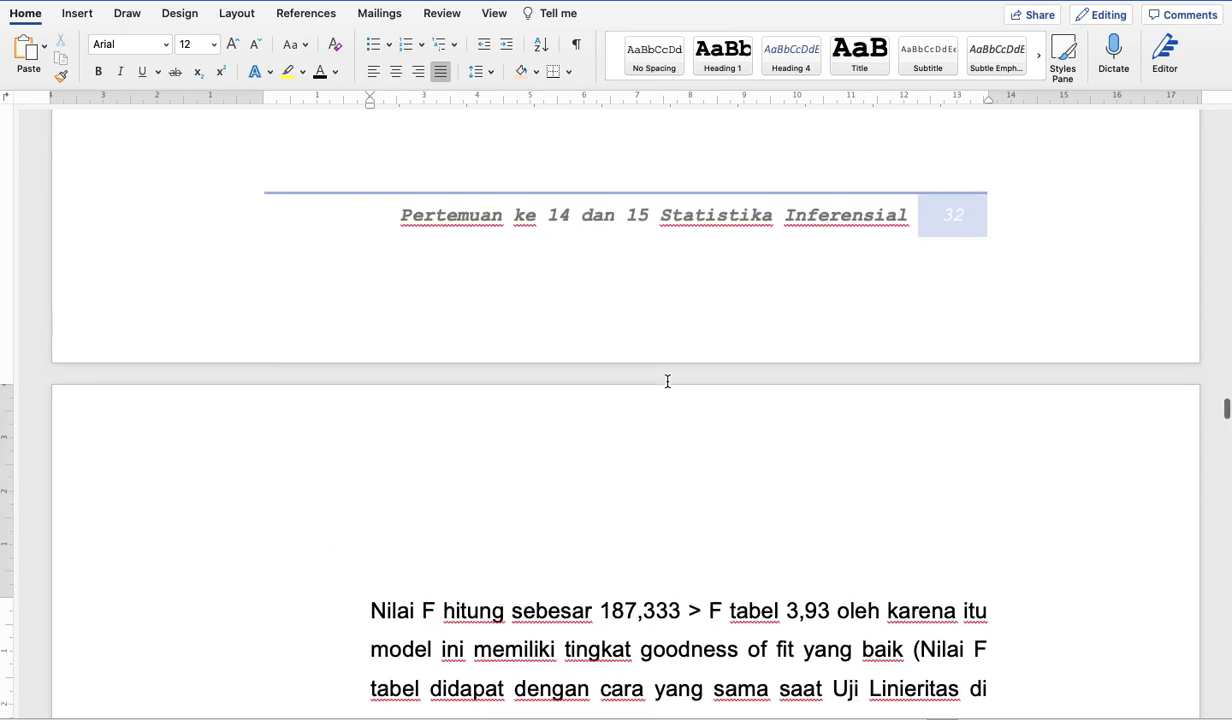
pyautogui.scroll(-10, 910, 368)
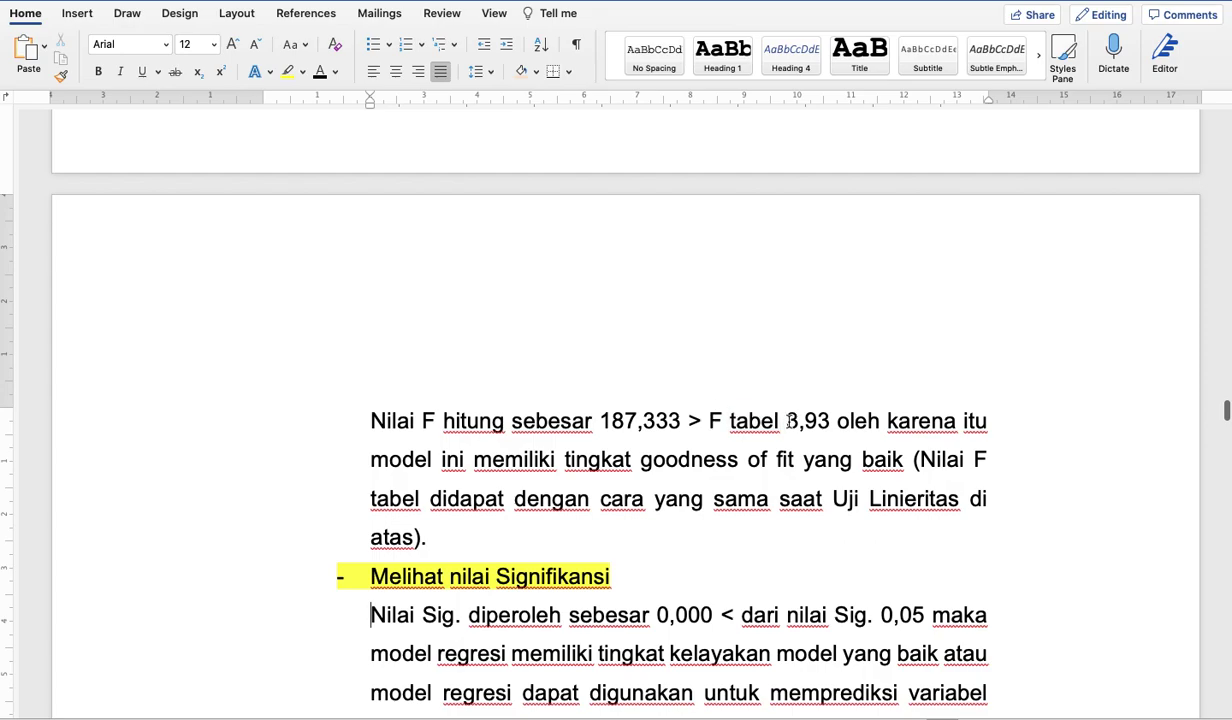
pyautogui.moveTo(786, 421); pyautogui.dragTo(839, 422)
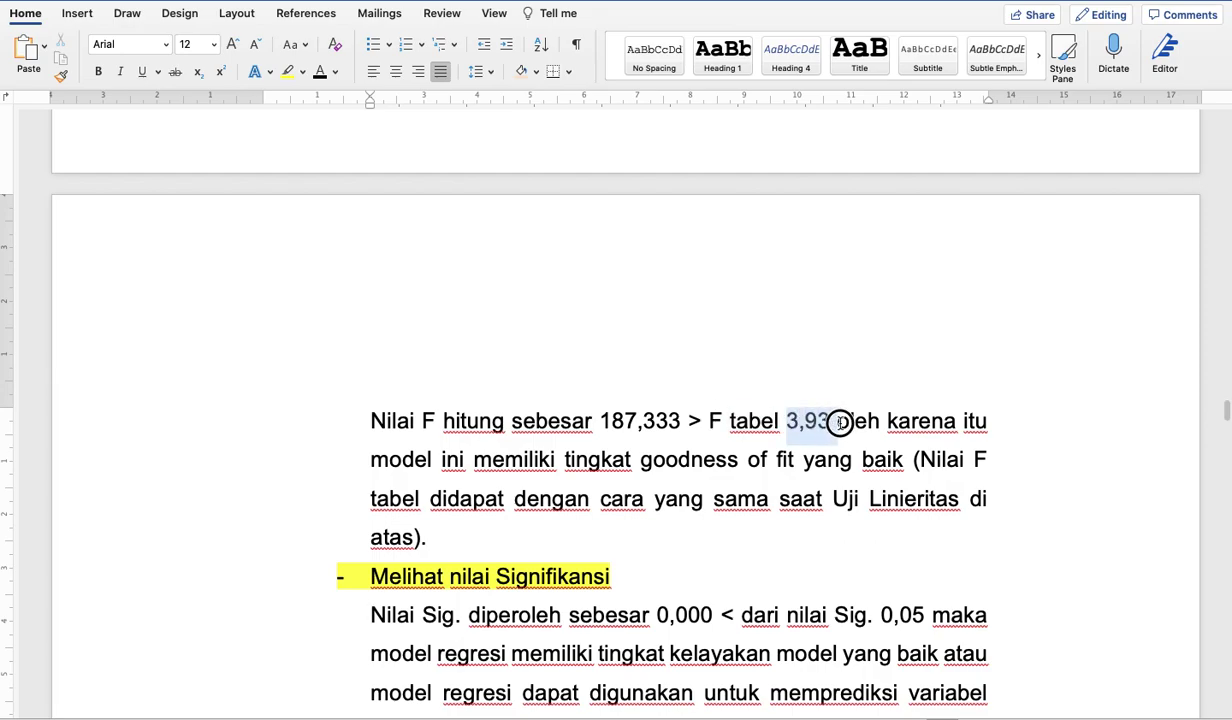
pyautogui.click(286, 74)
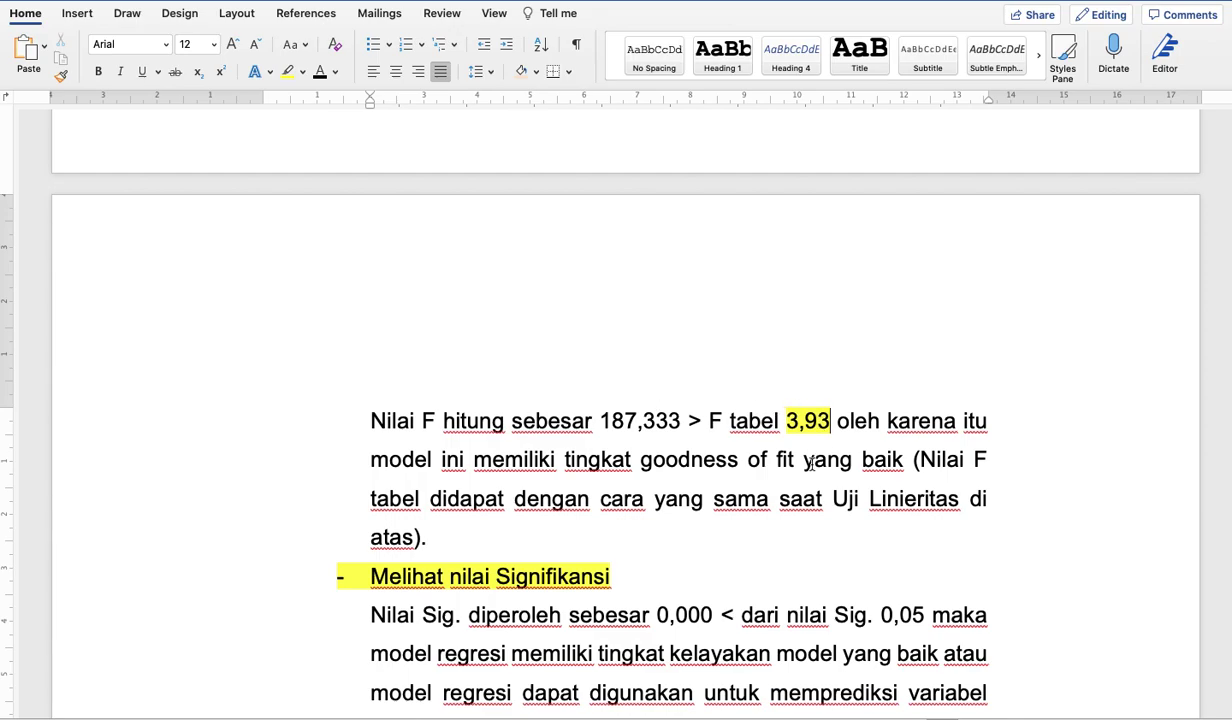
# Read the significance value interpretation above the Coefficients table and return to the ANOVA explanation
pyautogui.scroll(-5, 811, 462)
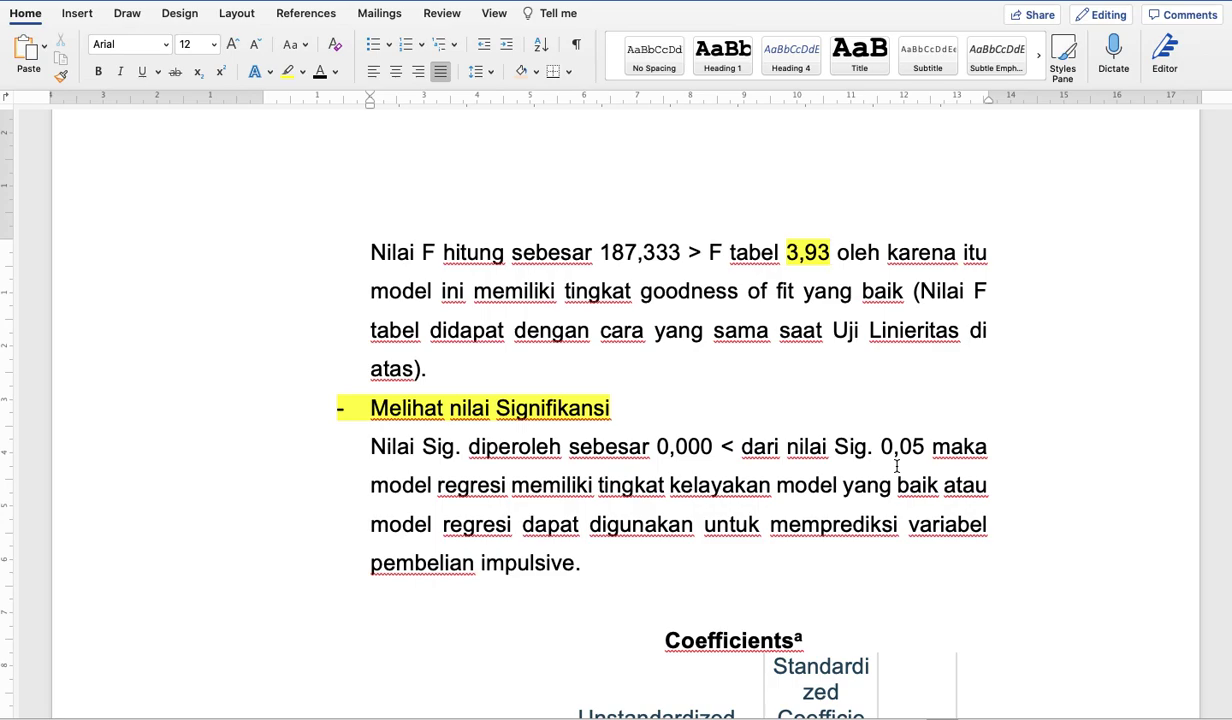
pyautogui.scroll(-2, 896, 466)
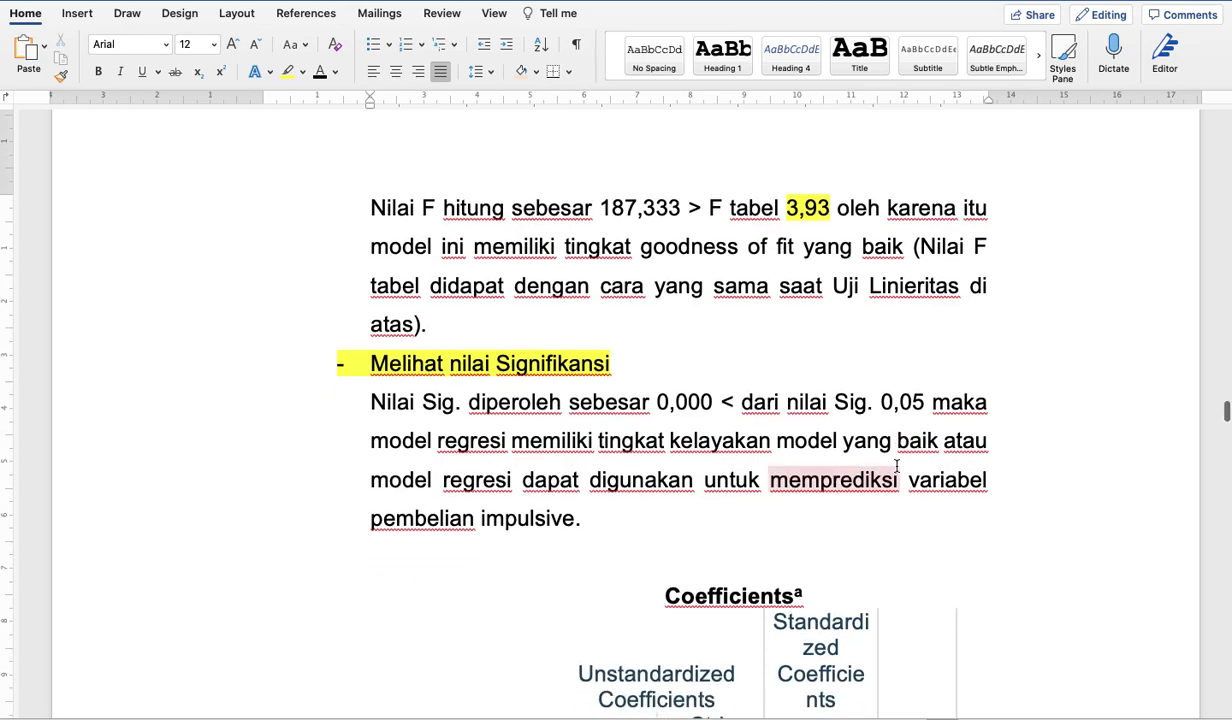
pyautogui.scroll(10, 896, 466)
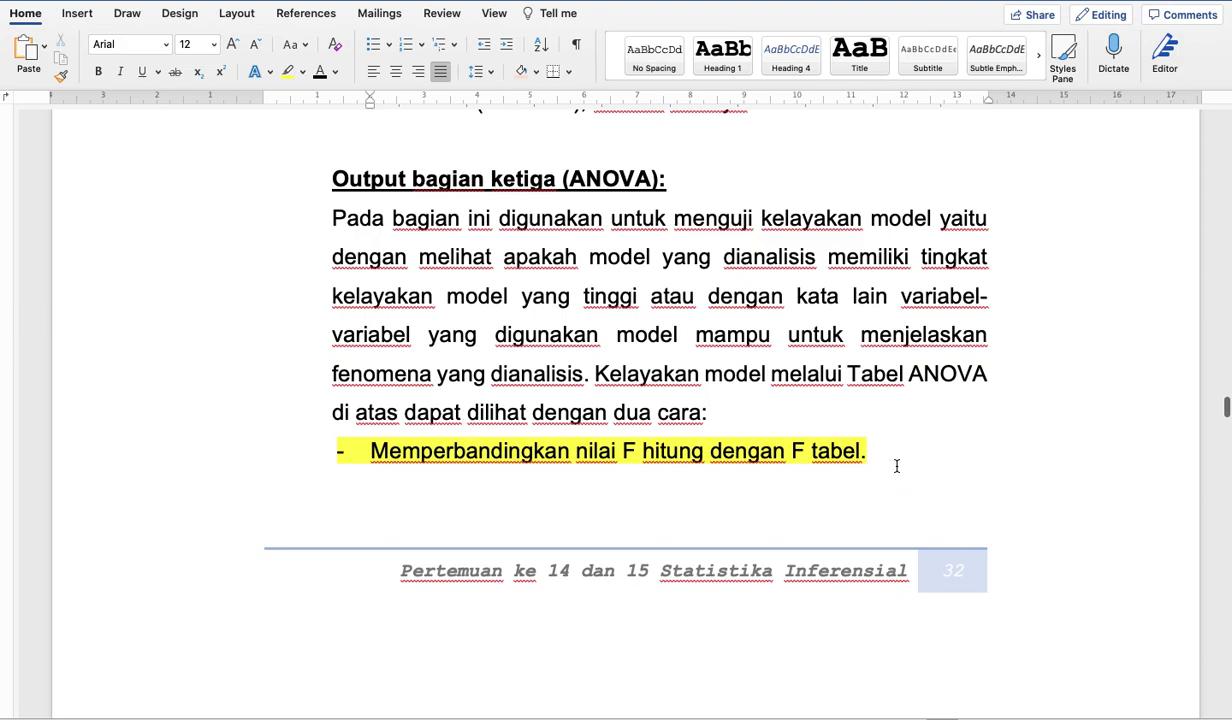
# Review the F and Sig. values in the ANOVA table, the feasibility explanation and the Coefficients table that follows
pyautogui.scroll(-2, 896, 466)
pyautogui.scroll(-3, 897, 474)
pyautogui.scroll(3, 897, 474)
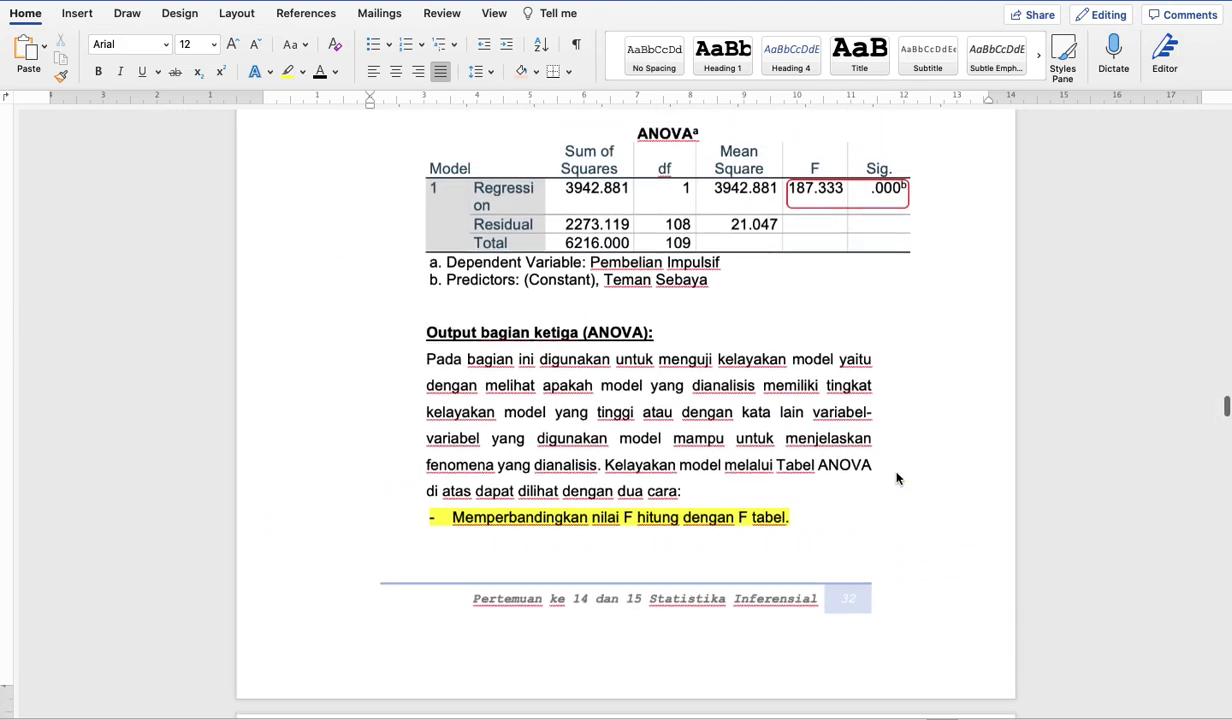
pyautogui.click(810, 198)
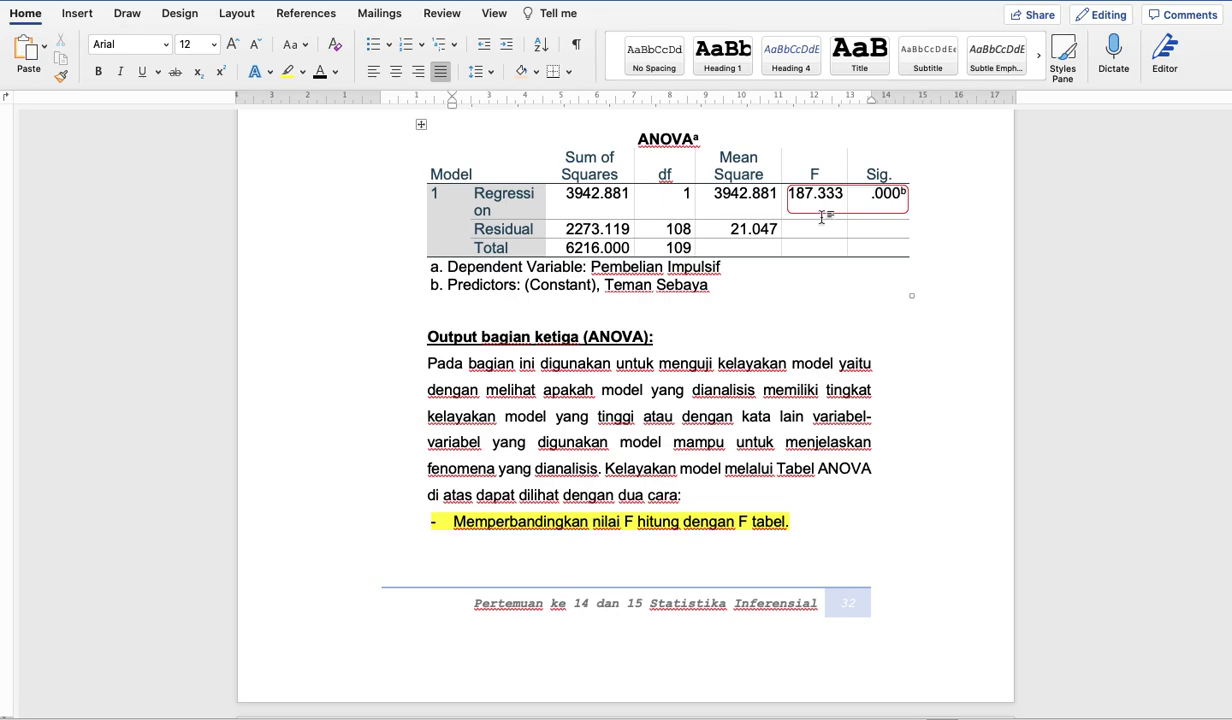
pyautogui.scroll(-15, 880, 468)
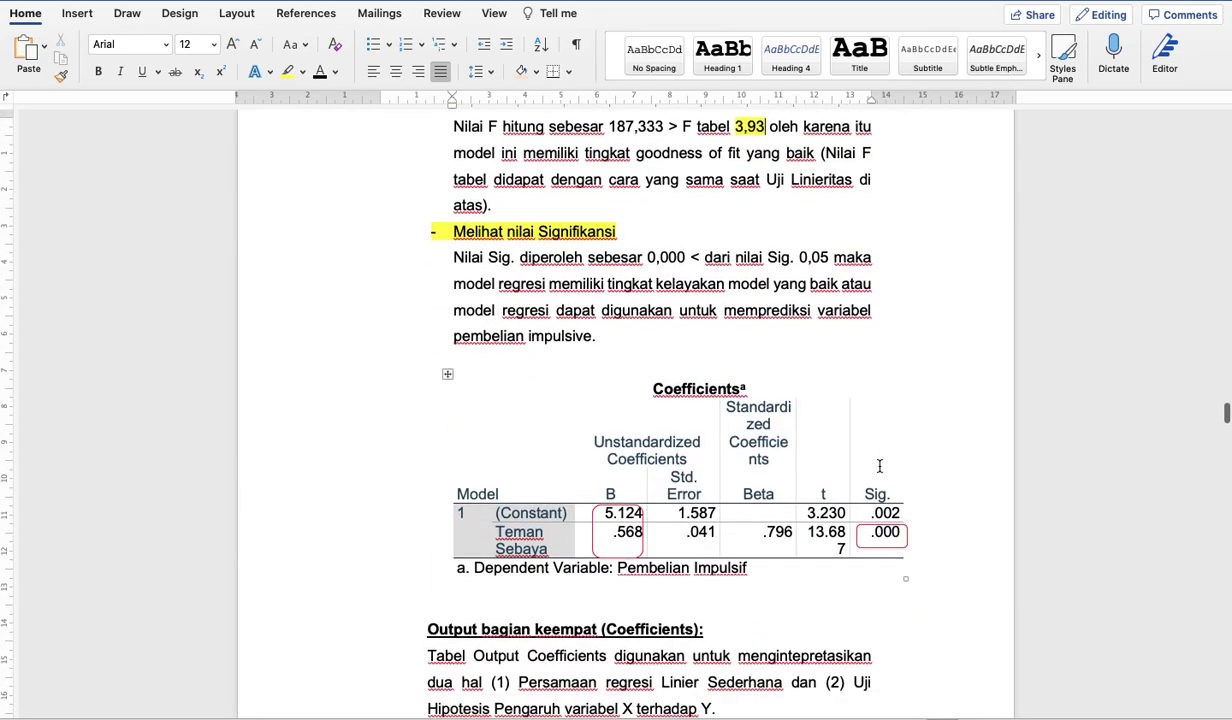
pyautogui.scroll(4, 880, 466)
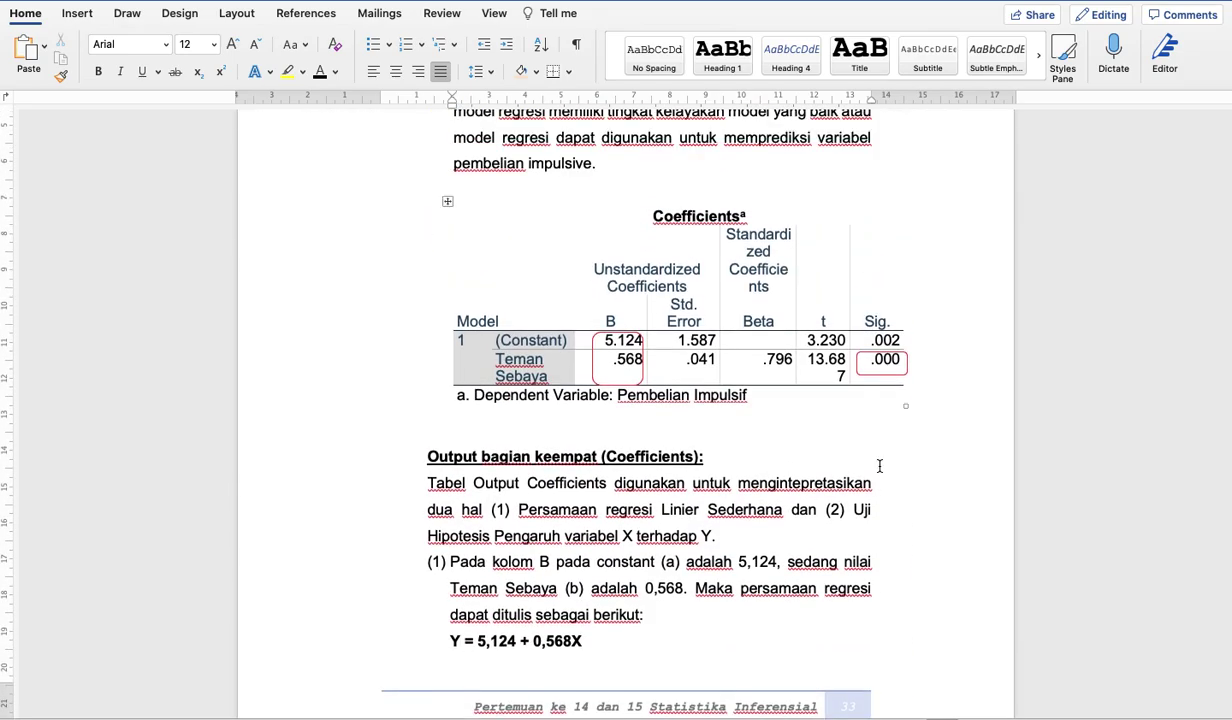
pyautogui.scroll(5, 880, 466)
pyautogui.scroll(2, 878, 467)
# Switch to the SPSS output and go through the regression's Variables Entered/Removed, Model Summary, ANOVA and Coefficients tables
pyautogui.hotkey('ctrl', 'Up')
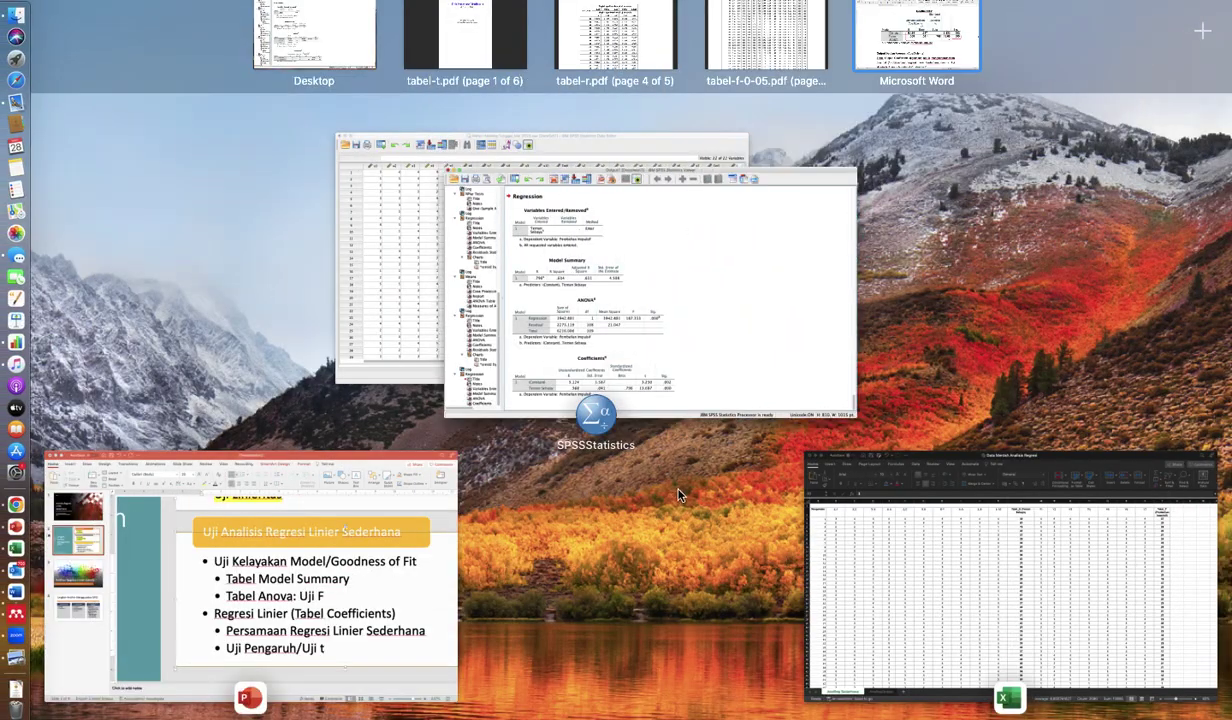
pyautogui.click(720, 393)
pyautogui.click(336, 146)
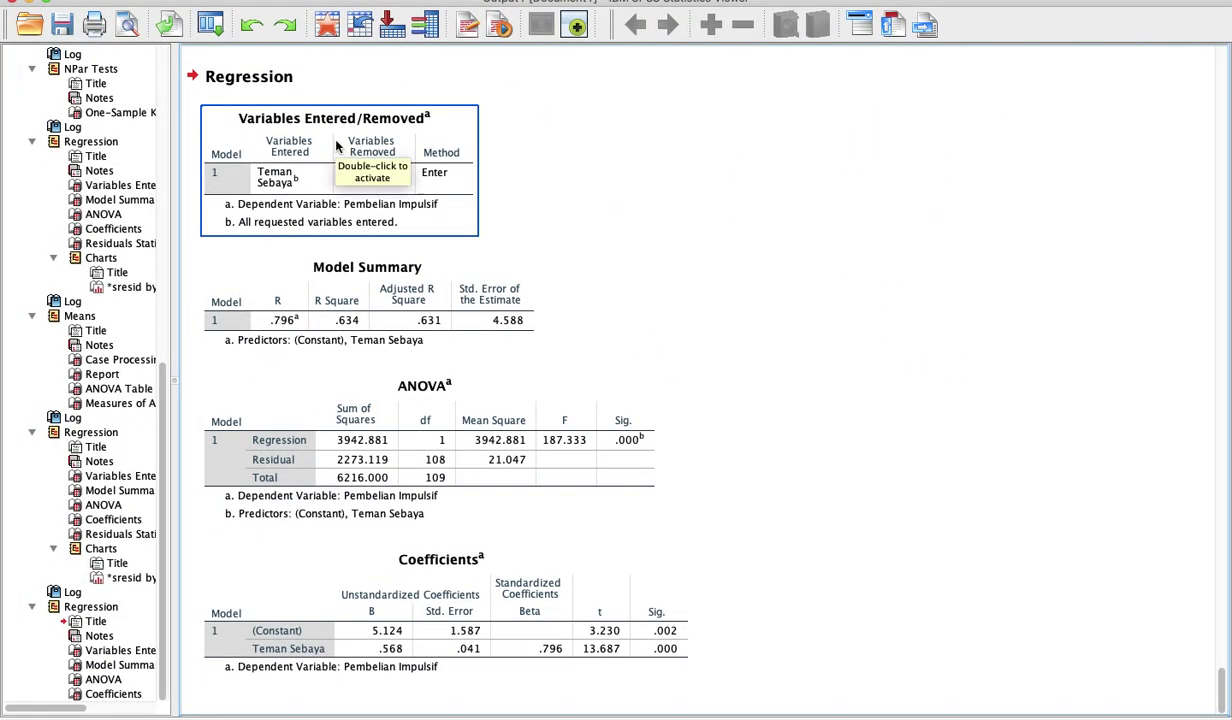
pyautogui.click(348, 294)
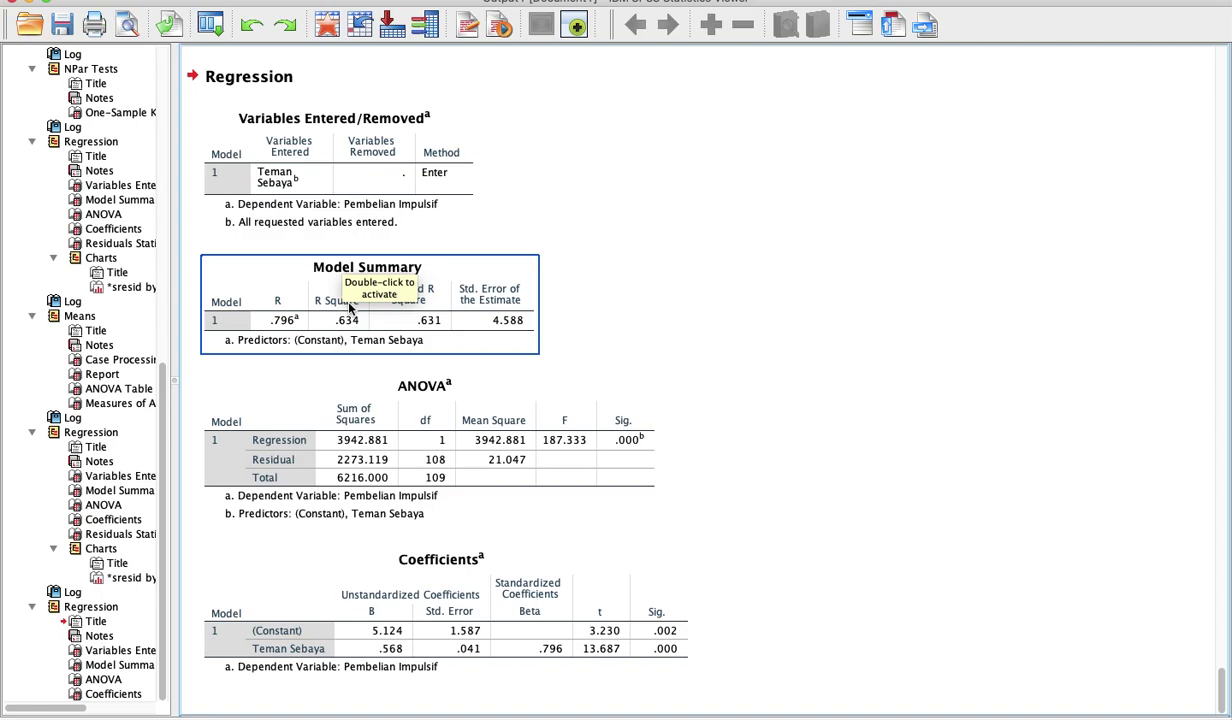
pyautogui.click(340, 410)
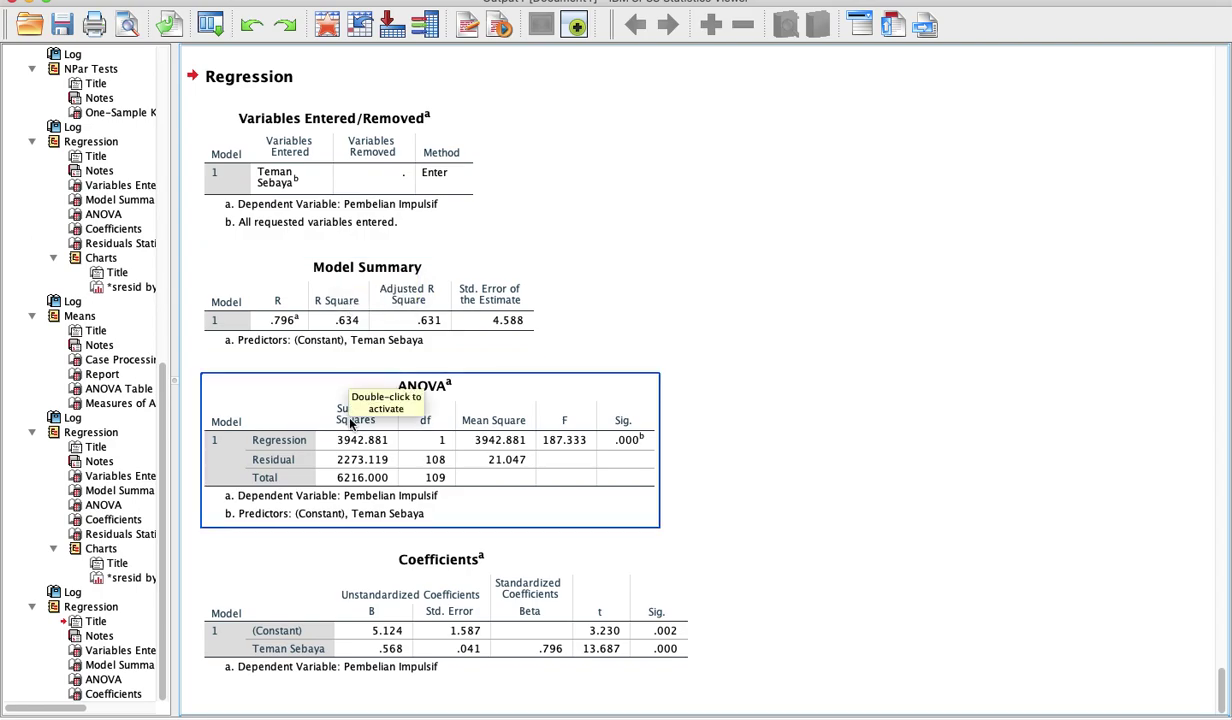
pyautogui.click(376, 598)
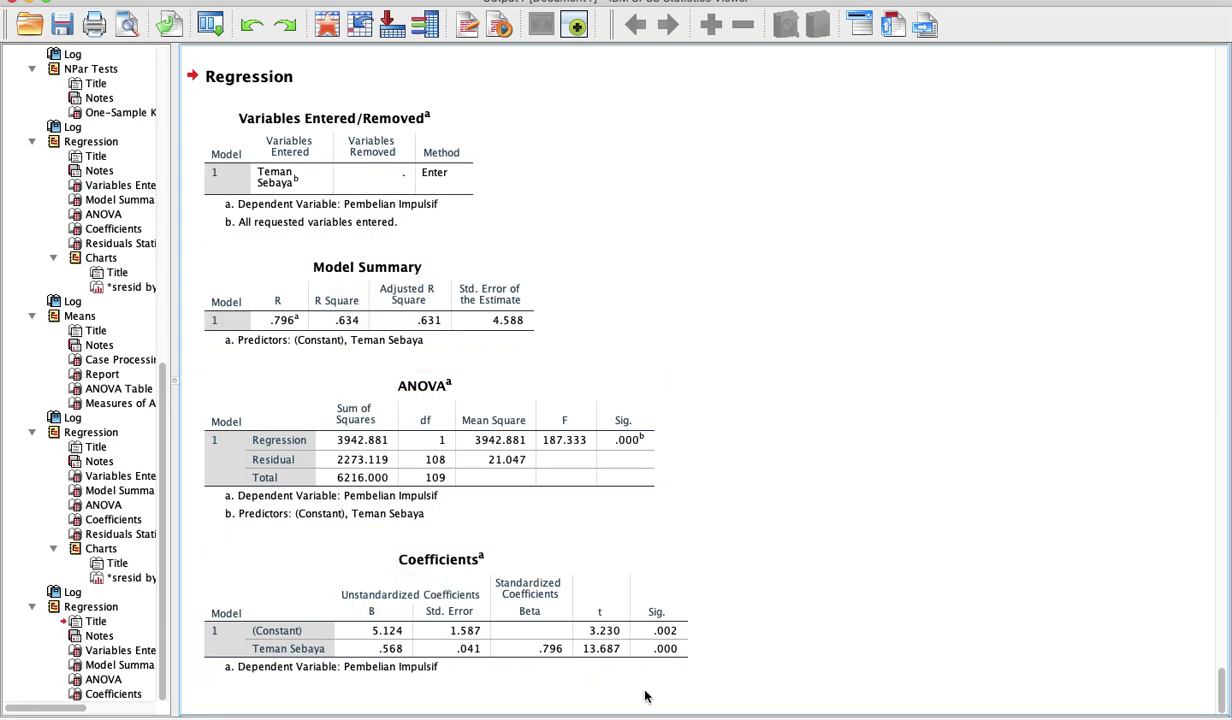
# Return to the Word guide and examine the B and Sig. columns of the Coefficients table with the regression equation explanation
pyautogui.hotkey('ctrl', 'Up')
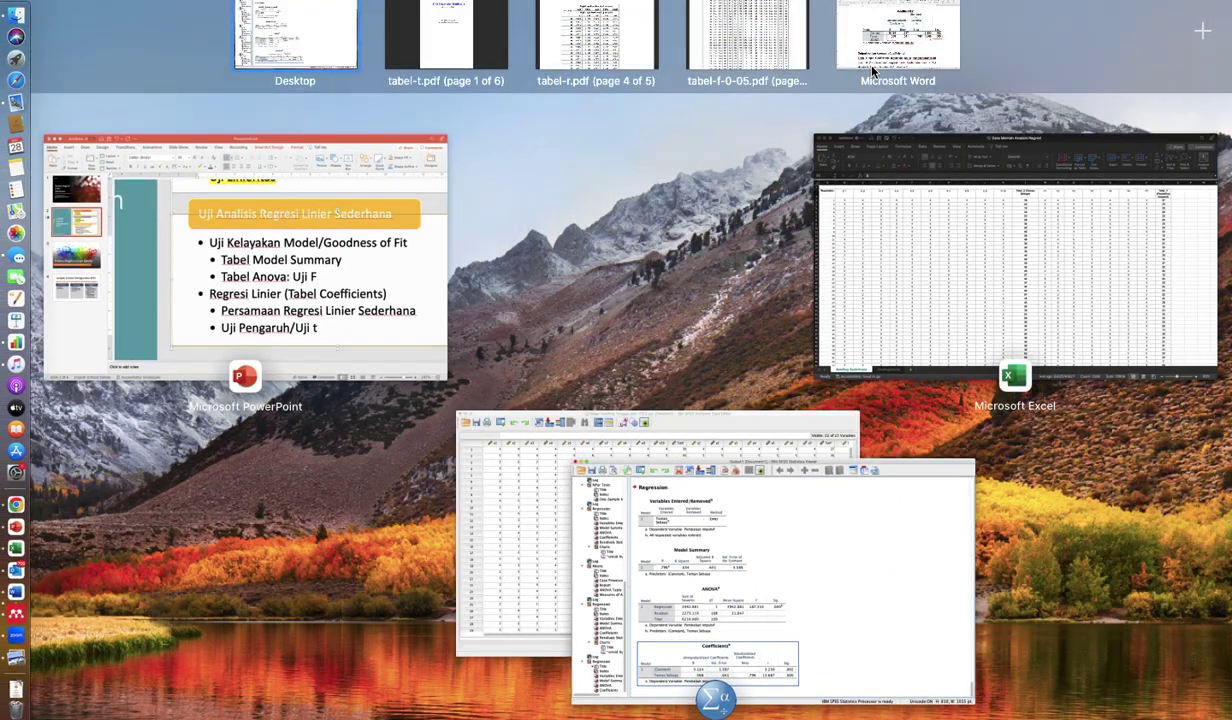
pyautogui.click(872, 70)
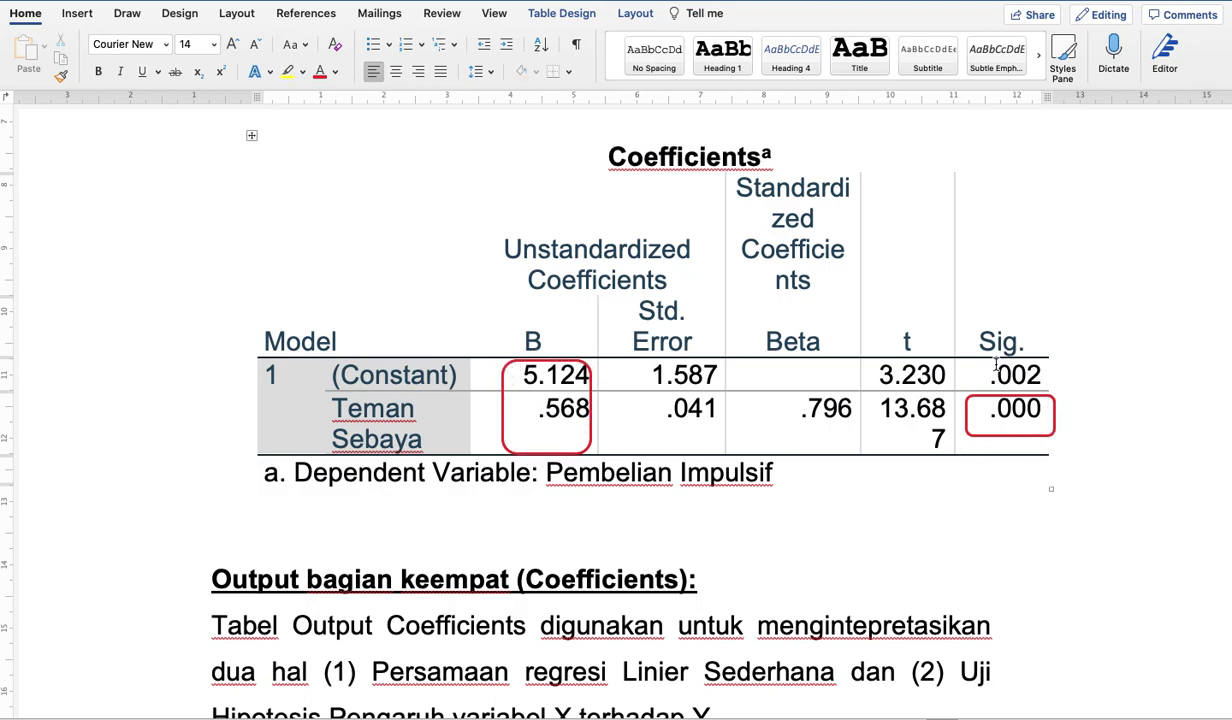
pyautogui.click(1001, 407)
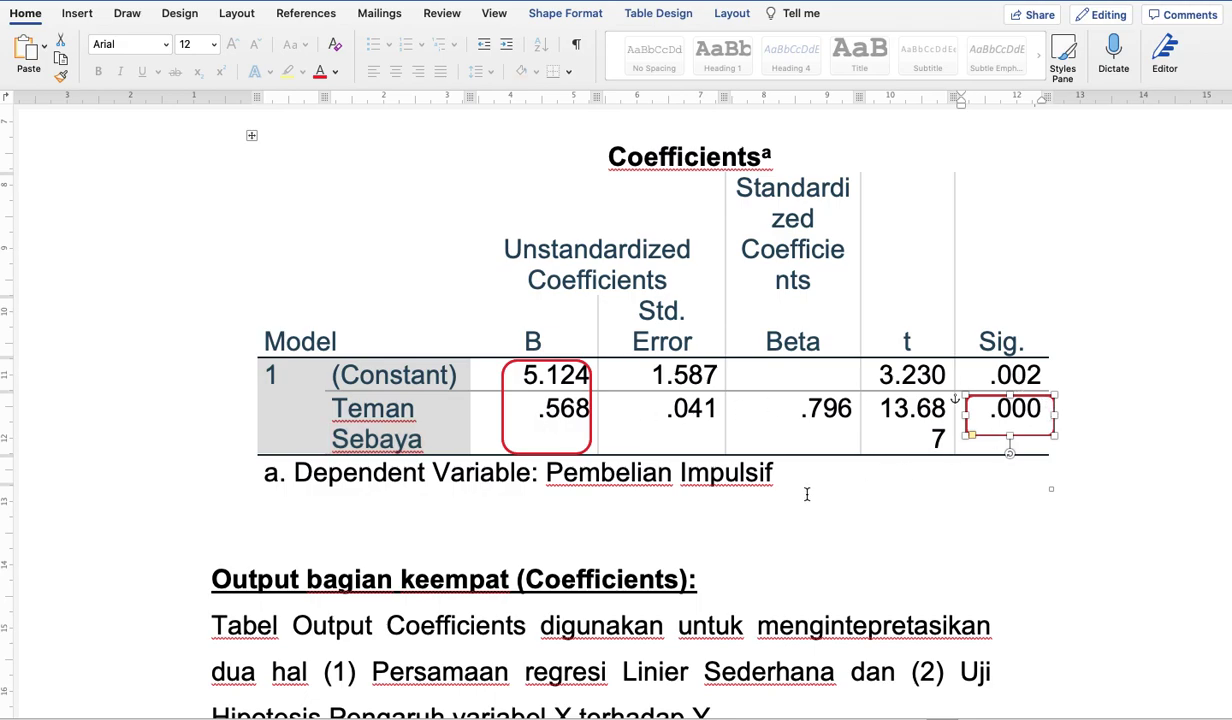
pyautogui.scroll(-2, 807, 494)
pyautogui.scroll(-3, 565, 330)
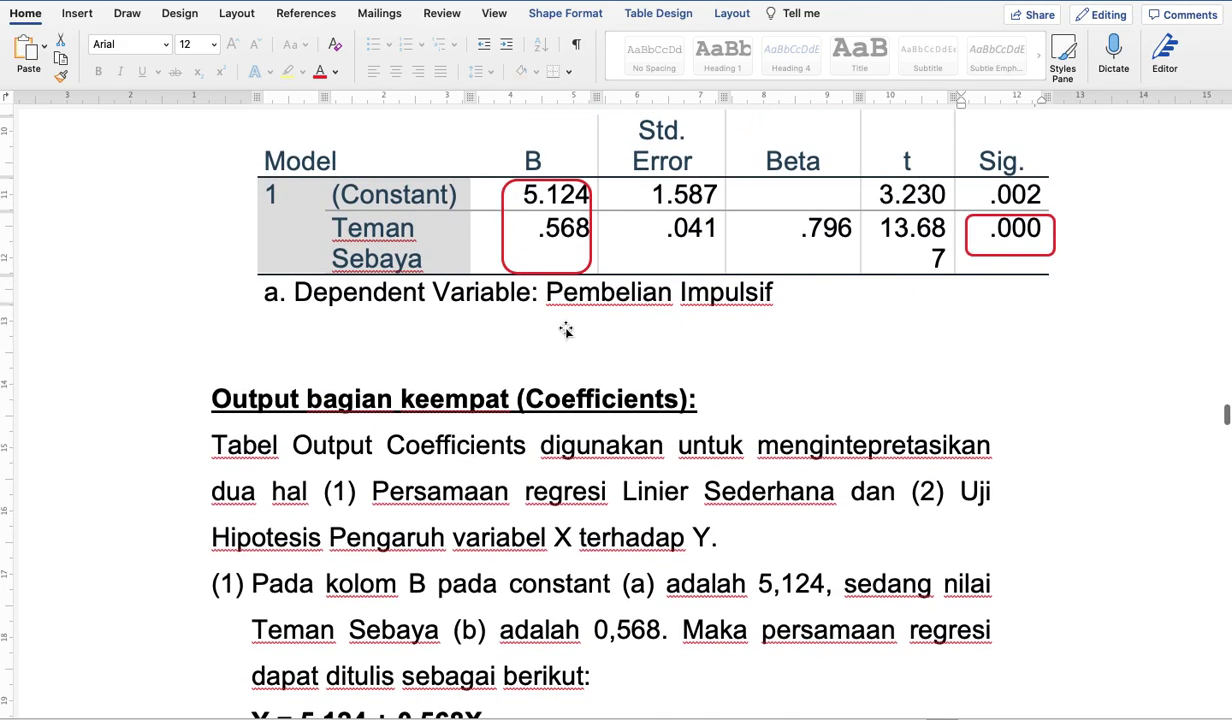
pyautogui.scroll(-1, 565, 330)
pyautogui.scroll(1, 565, 330)
pyautogui.scroll(-2, 565, 330)
pyautogui.scroll(2, 568, 318)
pyautogui.scroll(-3, 568, 318)
pyautogui.scroll(1, 568, 318)
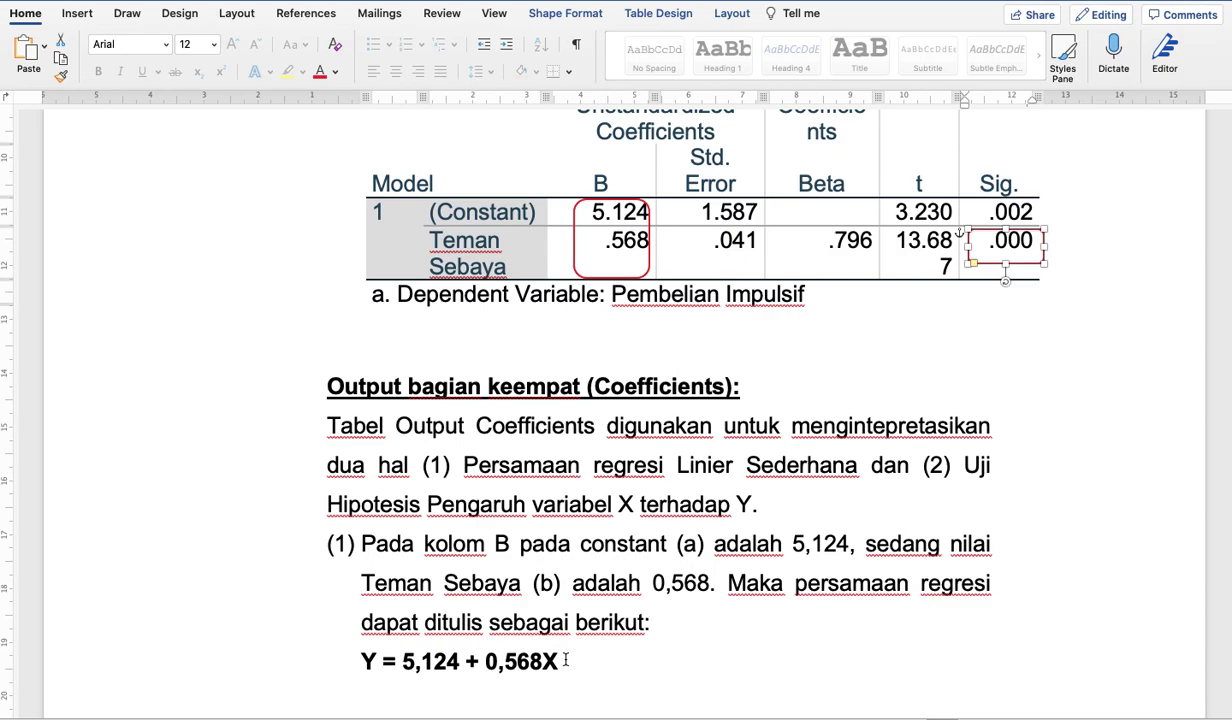
# Read the interpretation of the constant and the regression coefficient, comparing it with the equation and the Coefficients table
pyautogui.scroll(-15, 566, 661)
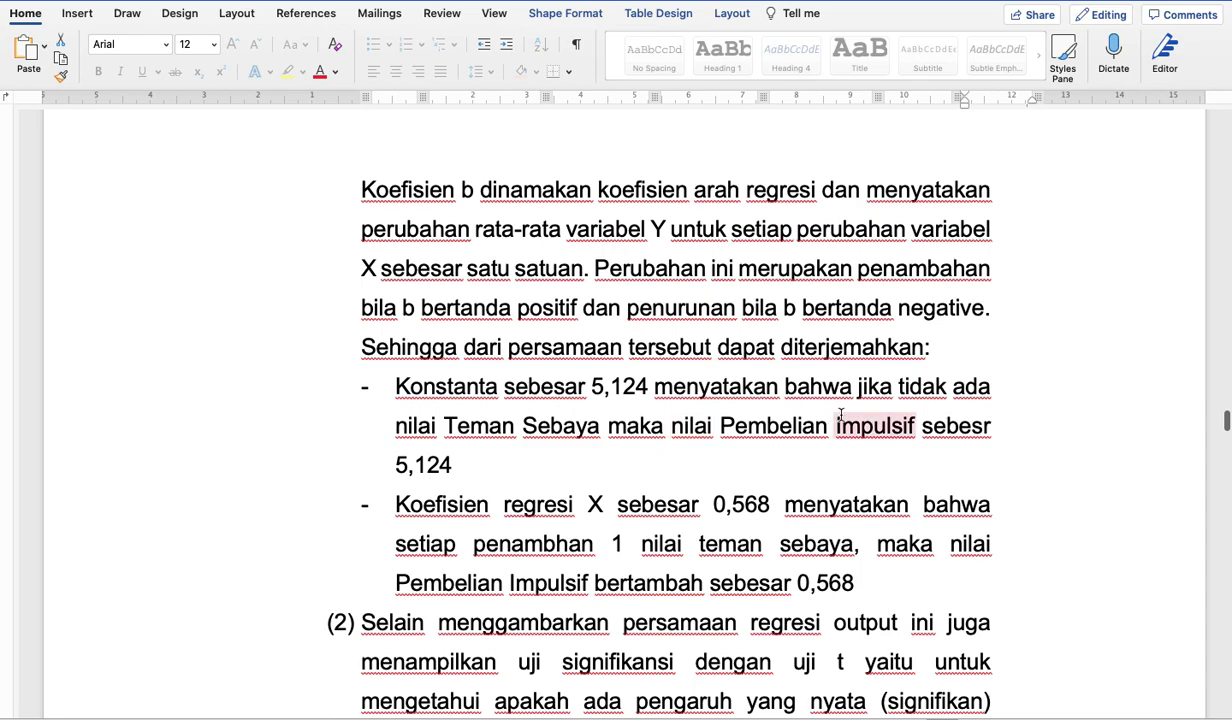
pyautogui.moveTo(591, 385); pyautogui.dragTo(658, 384)
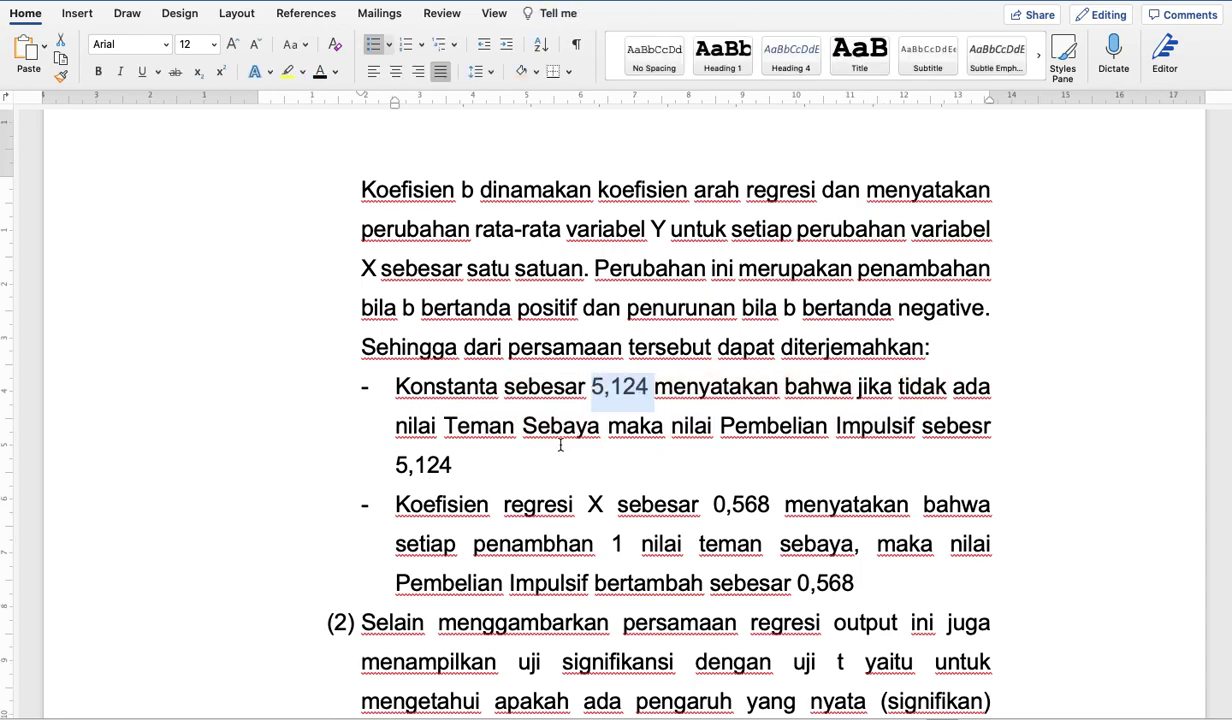
pyautogui.scroll(-3, 661, 462)
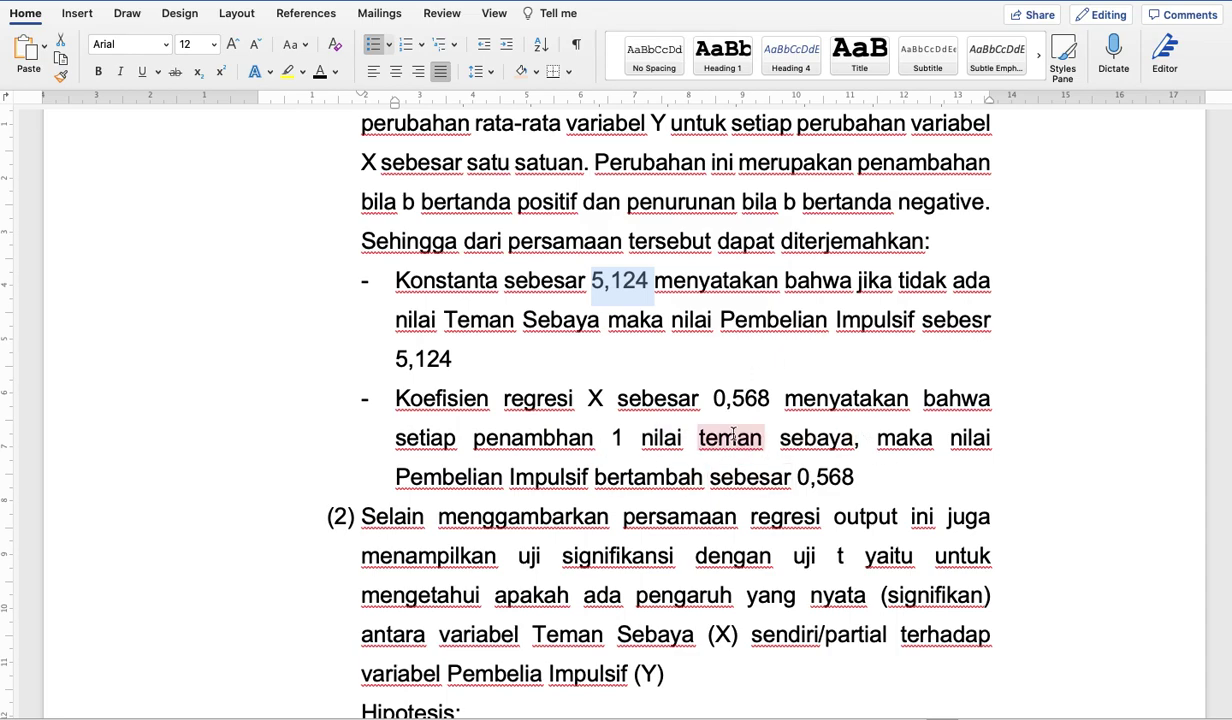
pyautogui.scroll(1, 858, 467)
pyautogui.scroll(15, 860, 468)
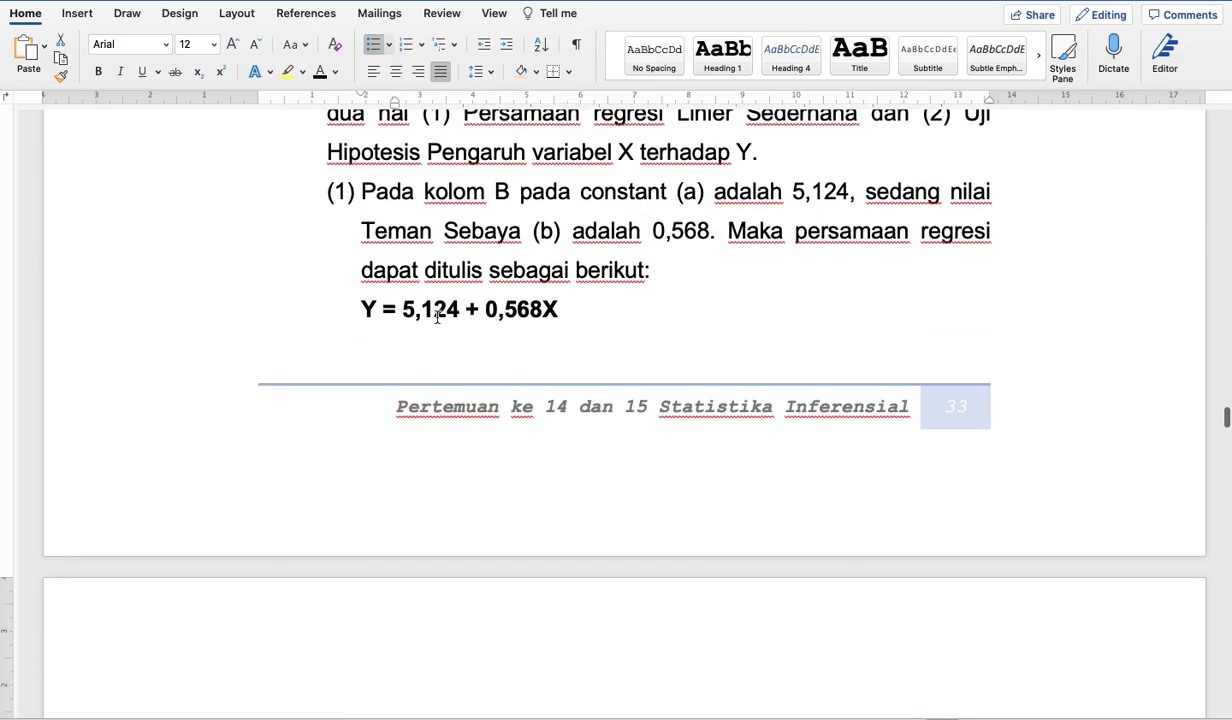
pyautogui.scroll(-15, 600, 347)
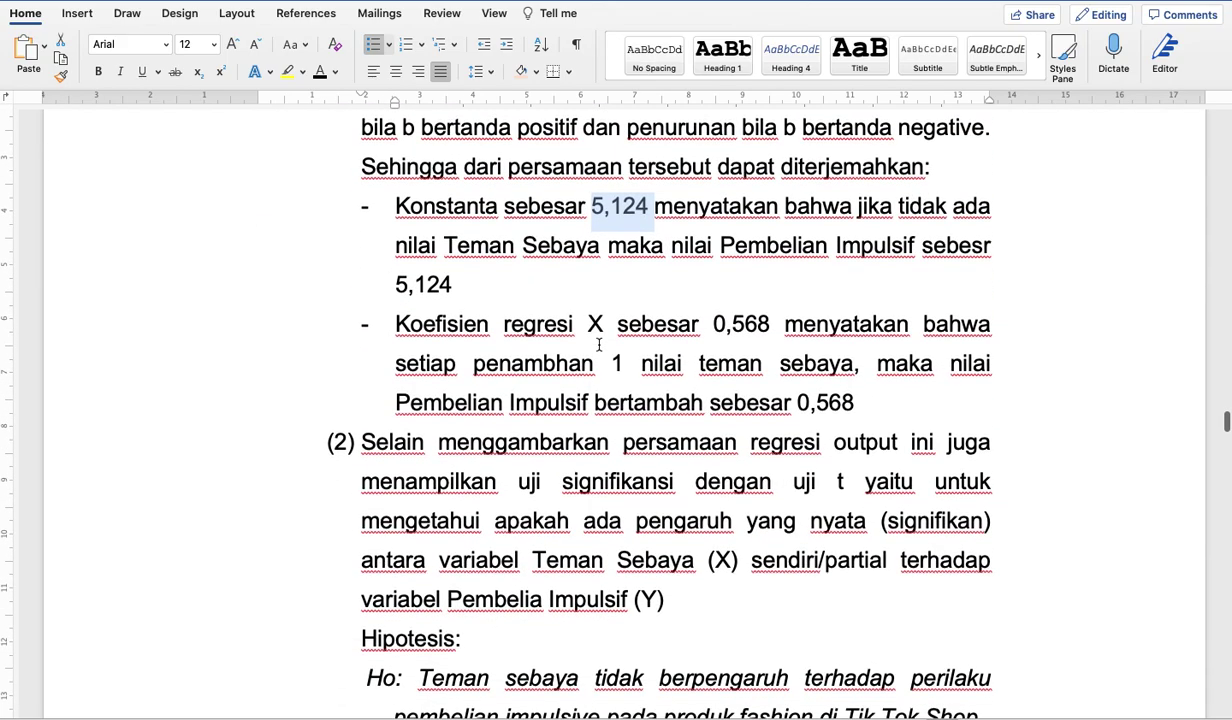
pyautogui.scroll(15, 600, 346)
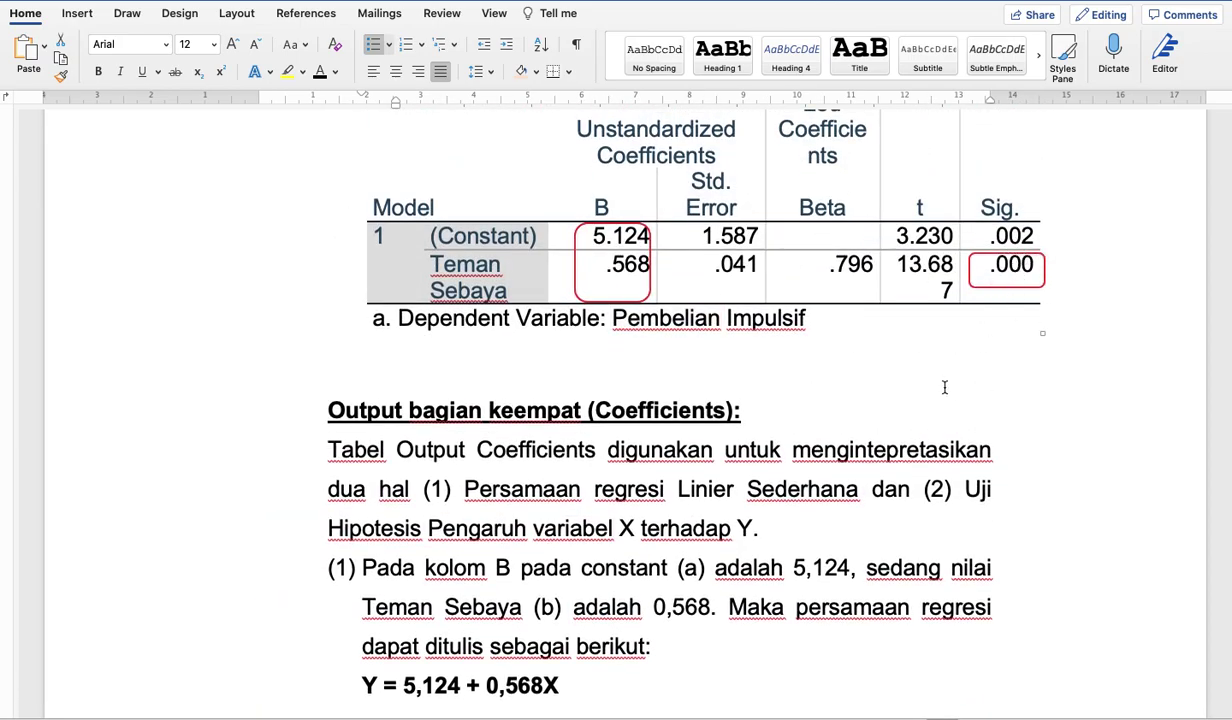
pyautogui.scroll(-16, 944, 387)
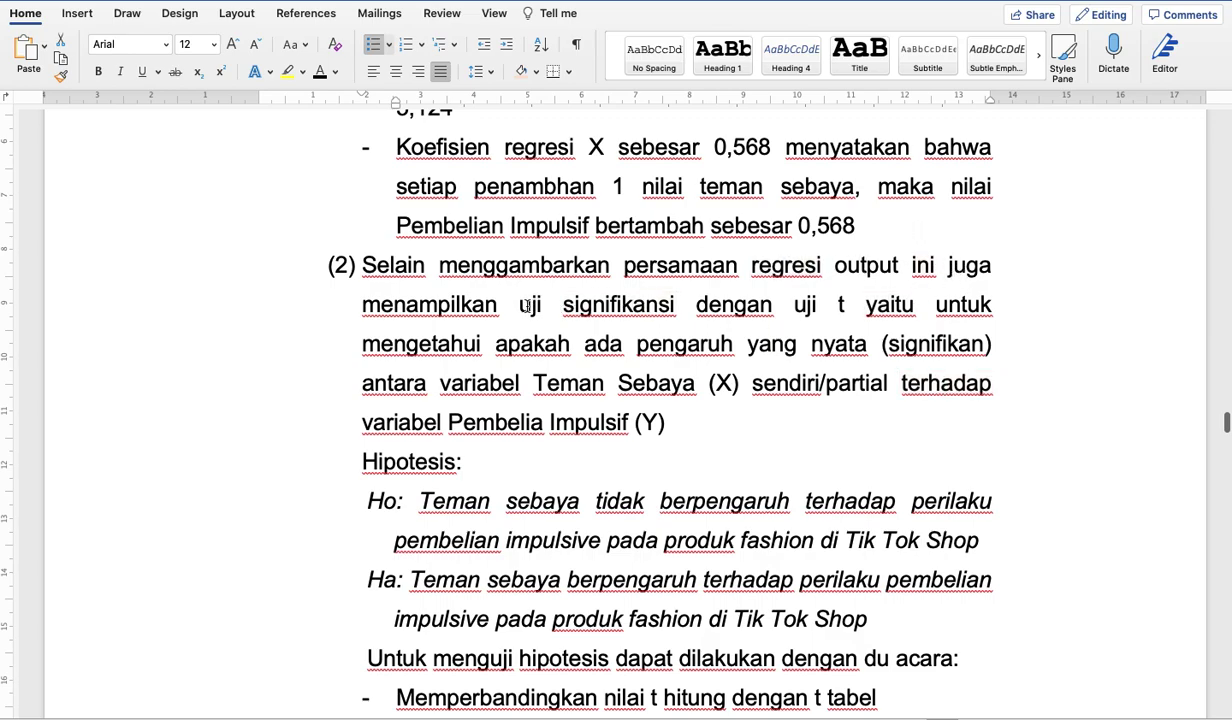
# Highlight the t test purpose in point (2), from "uji signifikansi" to "Impulsif (Y)", in yellow
pyautogui.moveTo(524, 306); pyautogui.dragTo(758, 430)
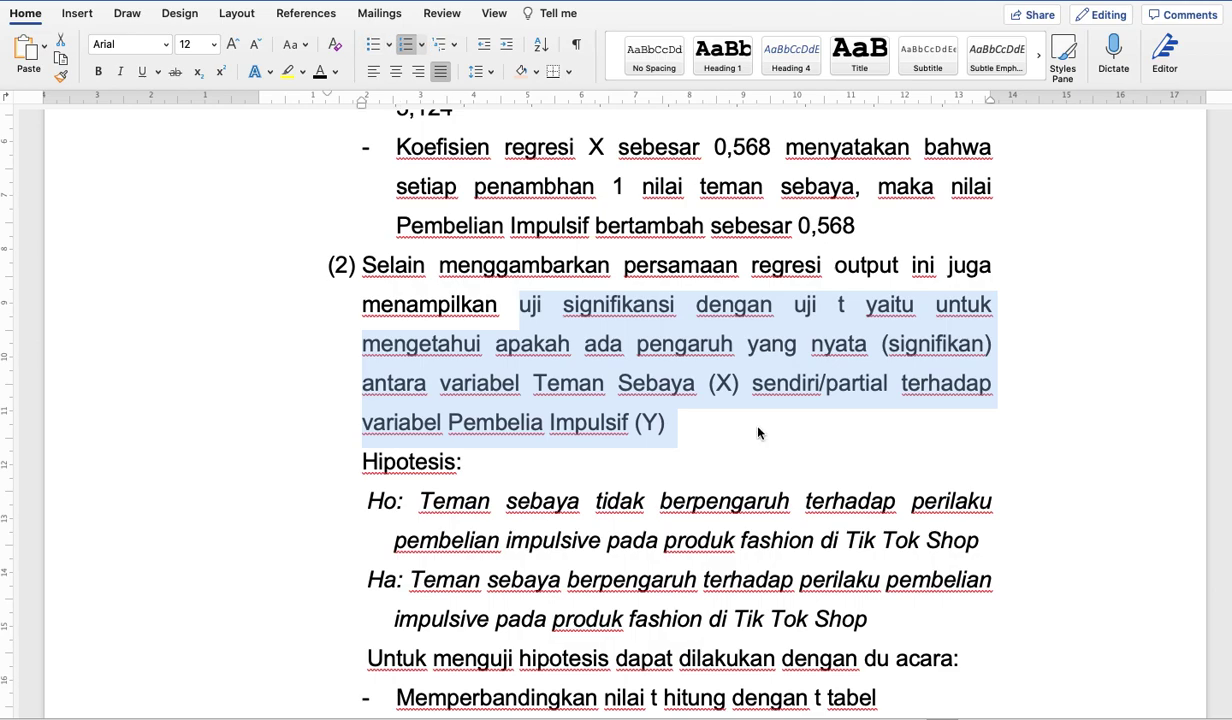
pyautogui.click(287, 71)
pyautogui.click(803, 476)
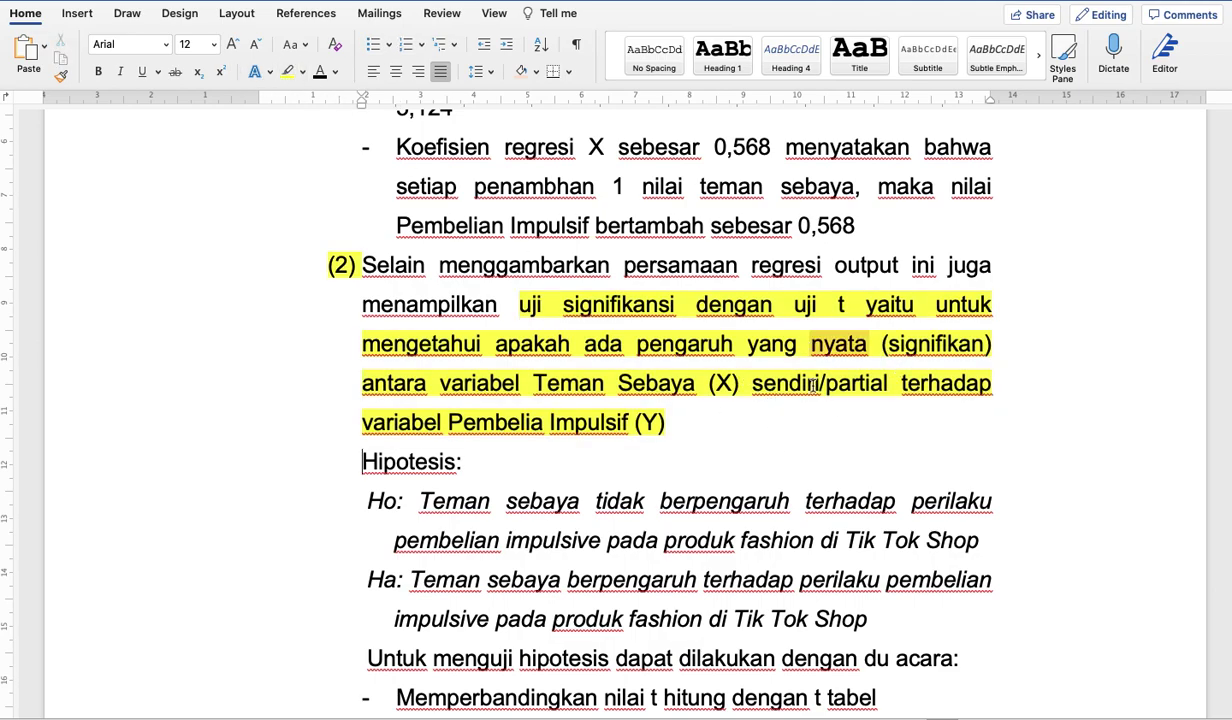
# Correct "Pembelia" to "Pembelian" at the end of the highlighted t test passage
pyautogui.scroll(-1, 731, 458)
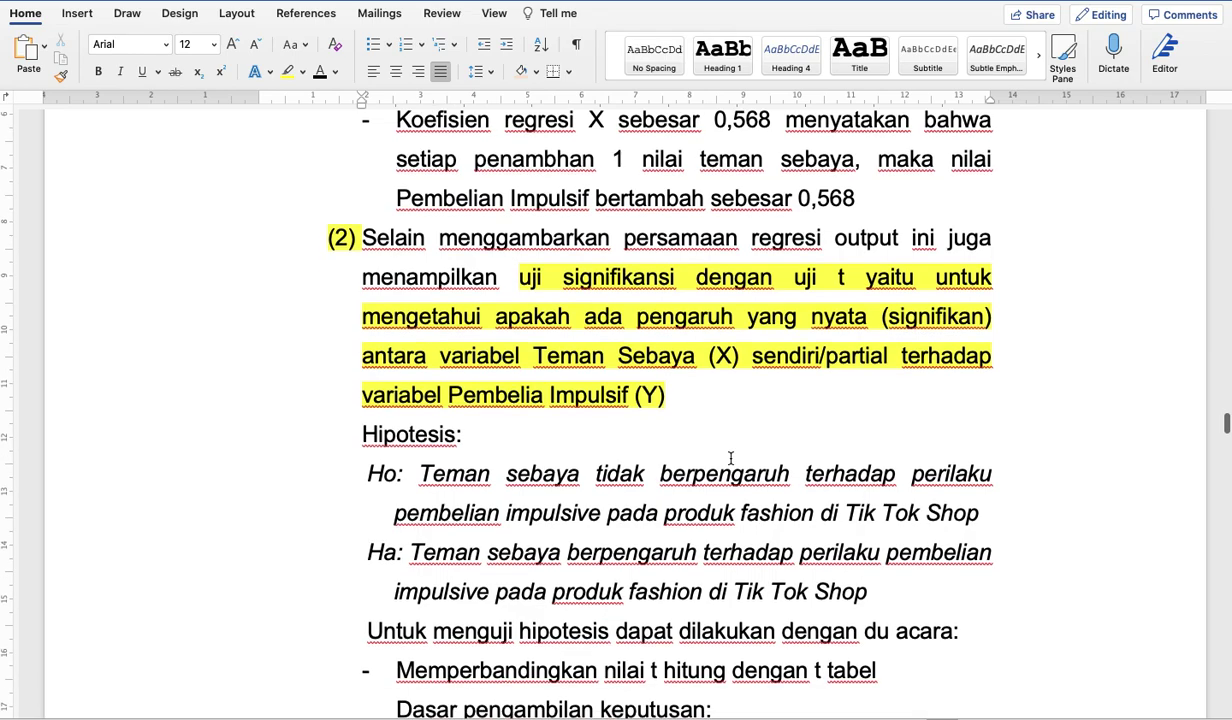
pyautogui.doubleClick(520, 395)
pyautogui.click(545, 395)
pyautogui.write('n')
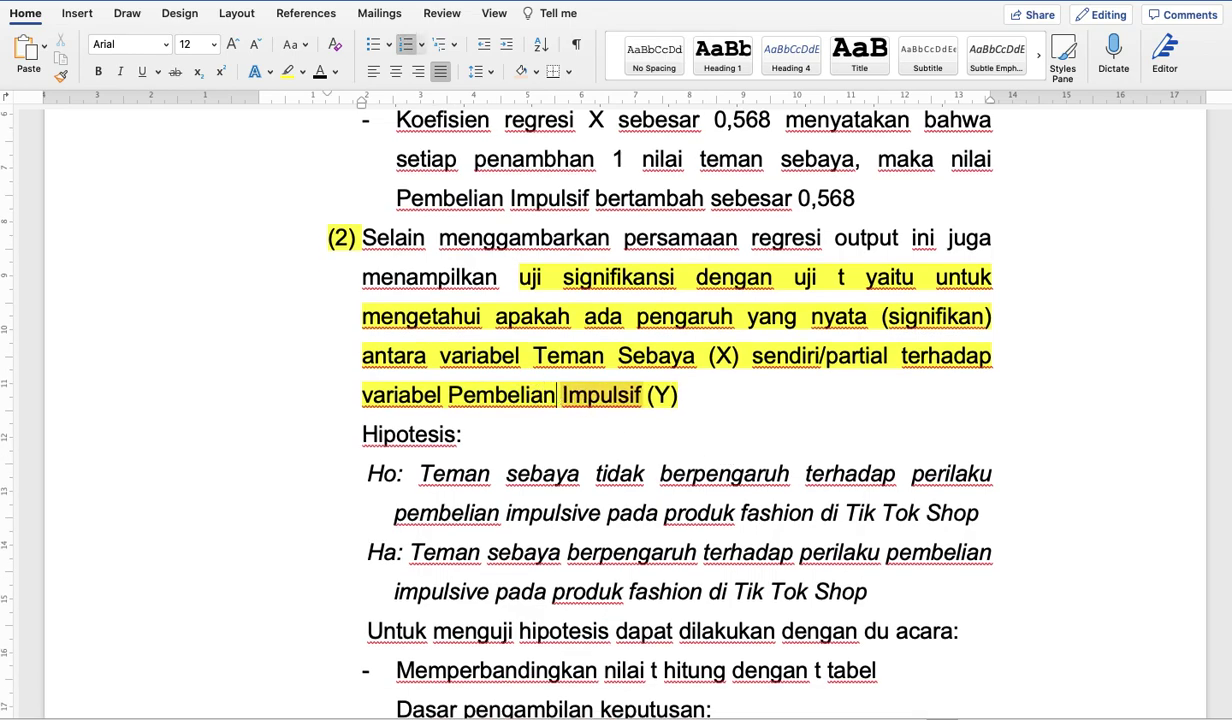
# Highlight the Ho and Ha hypothesis statements under "Hipotesis:" in bright green
pyautogui.scroll(-4, 597, 452)
pyautogui.scroll(-1, 597, 452)
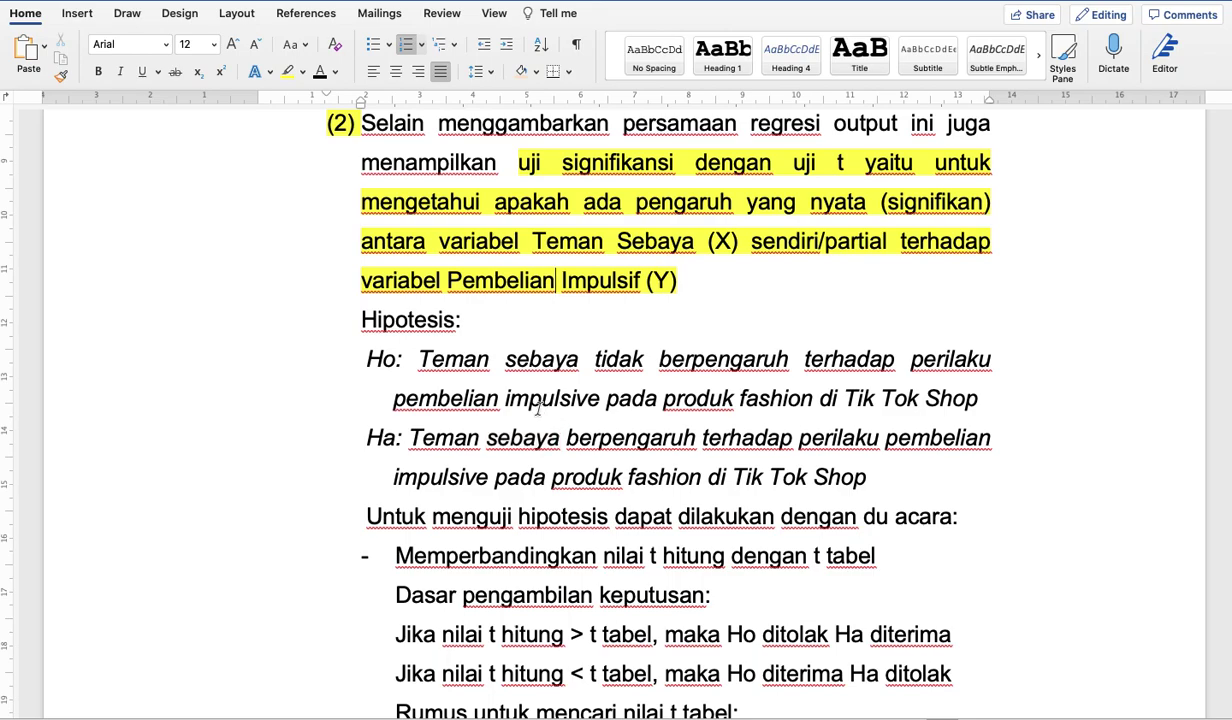
pyautogui.click(367, 362)
pyautogui.moveTo(869, 504); pyautogui.dragTo(886, 484)
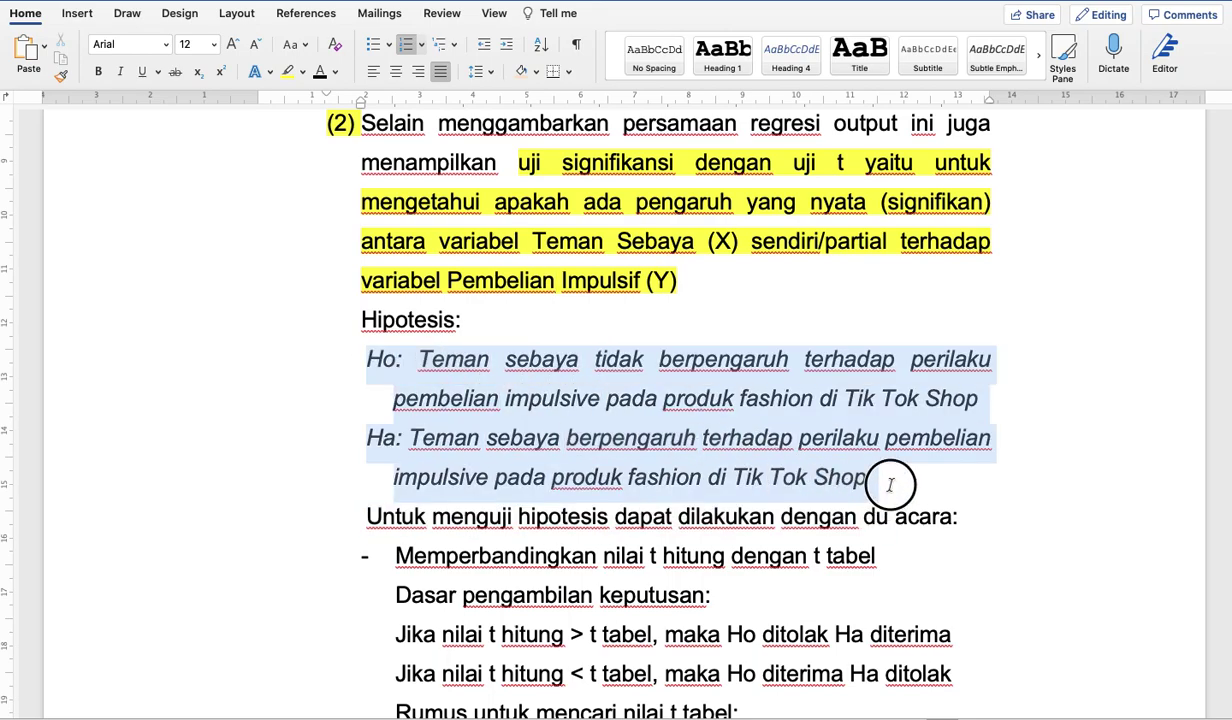
pyautogui.click(304, 72)
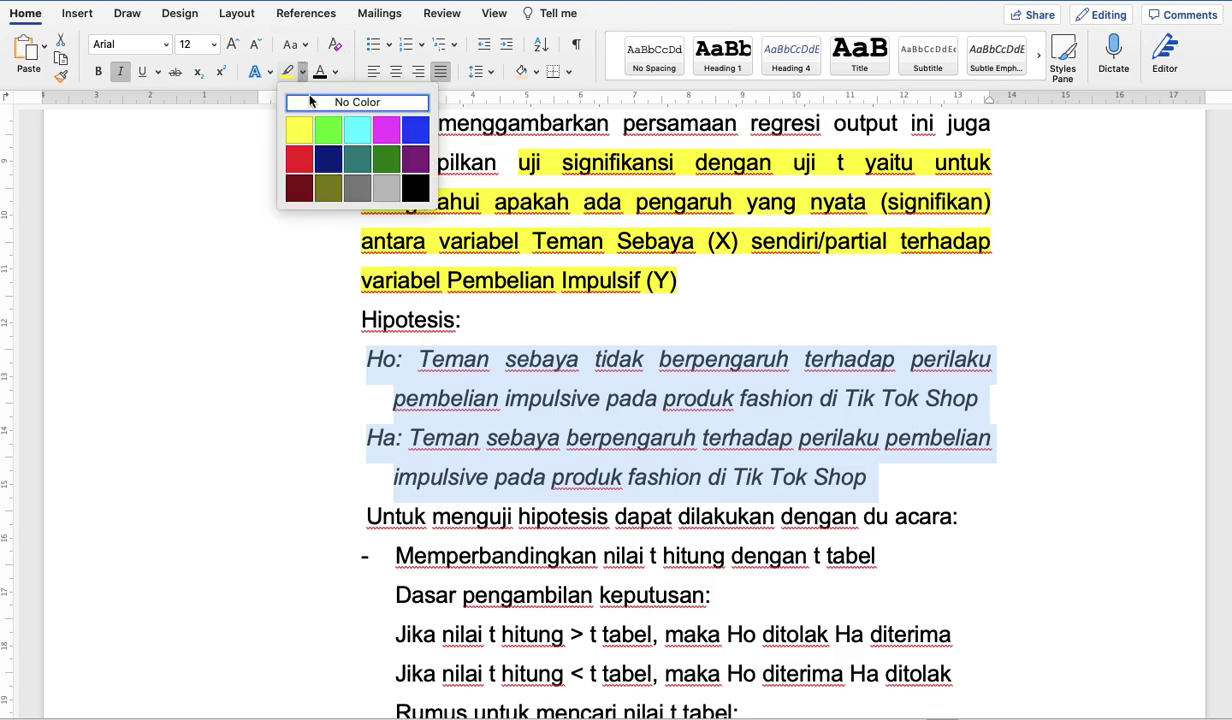
pyautogui.click(322, 126)
# Read the t test decision rules and the t table lookup, then return to the Coefficients table
pyautogui.scroll(-5, 815, 476)
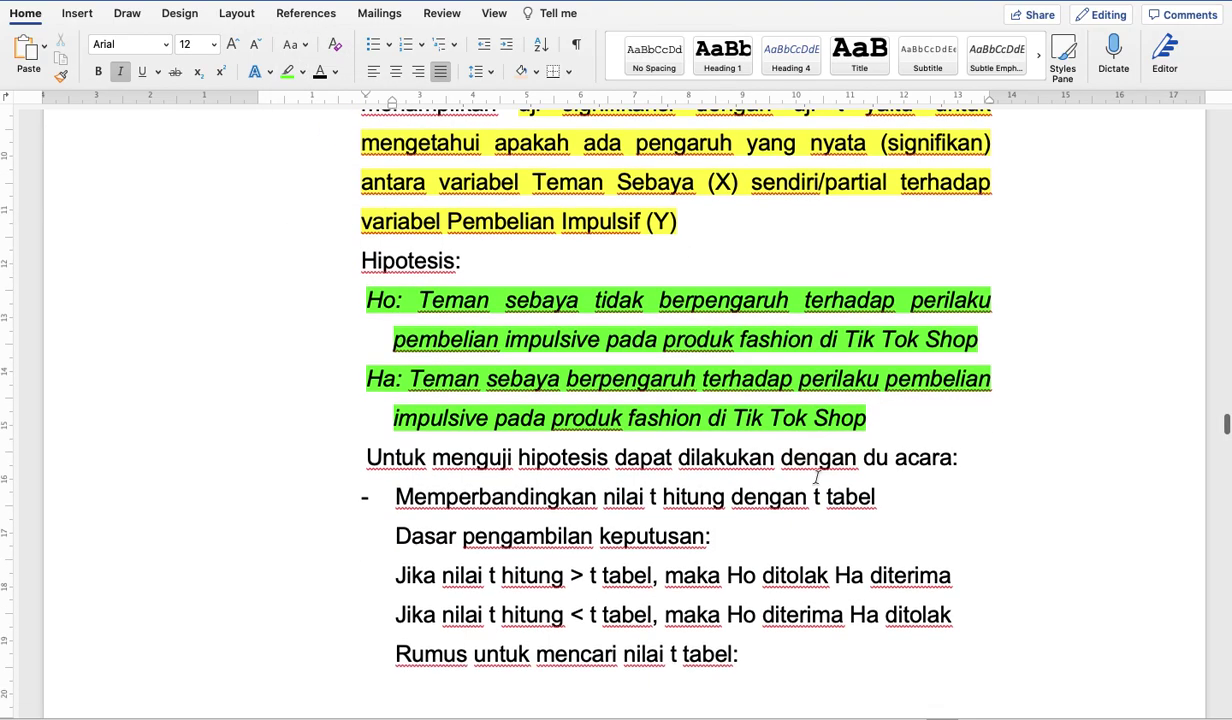
pyautogui.scroll(3, 816, 476)
pyautogui.scroll(2, 817, 477)
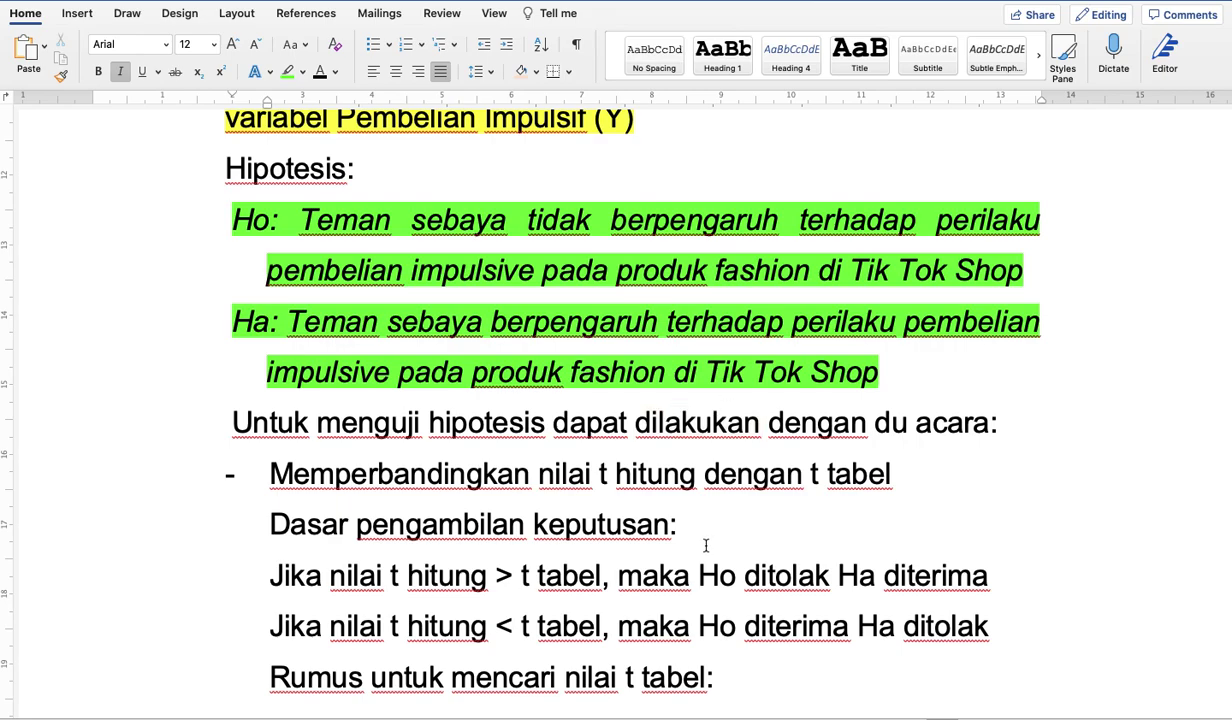
pyautogui.doubleClick(330, 225)
pyautogui.scroll(-4, 694, 425)
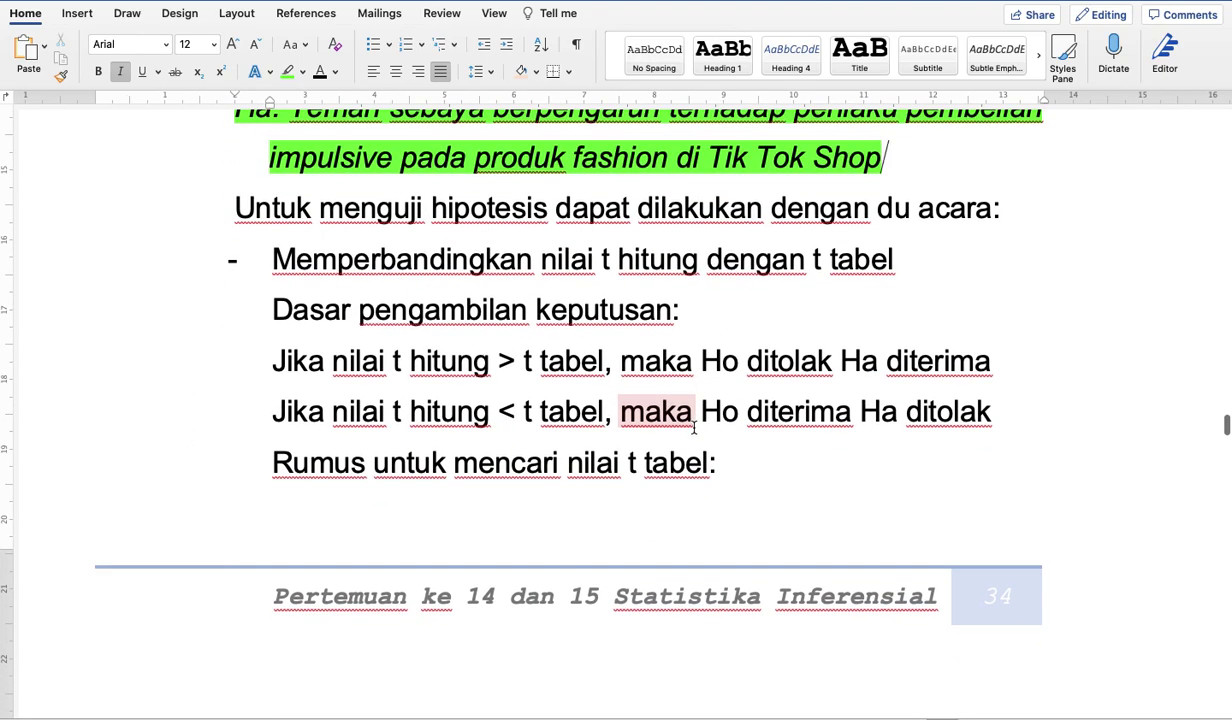
pyautogui.scroll(-3, 694, 425)
pyautogui.scroll(-1, 640, 360)
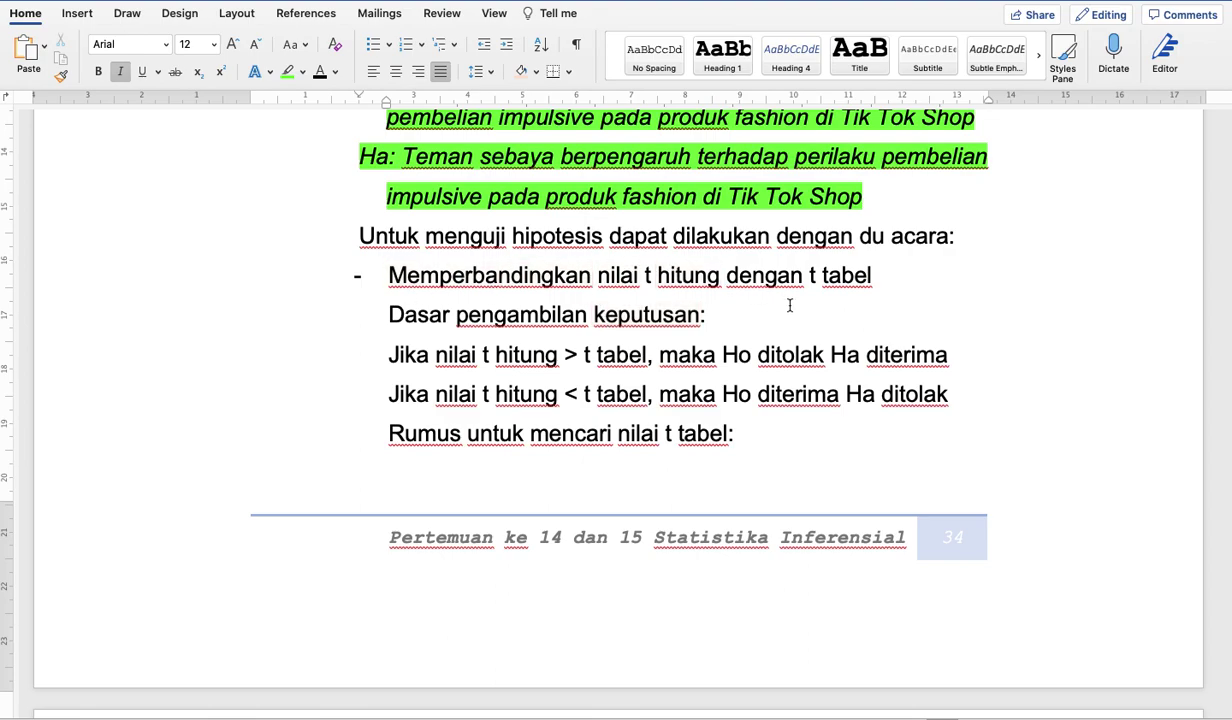
pyautogui.scroll(-10, 814, 447)
pyautogui.scroll(-5, 814, 447)
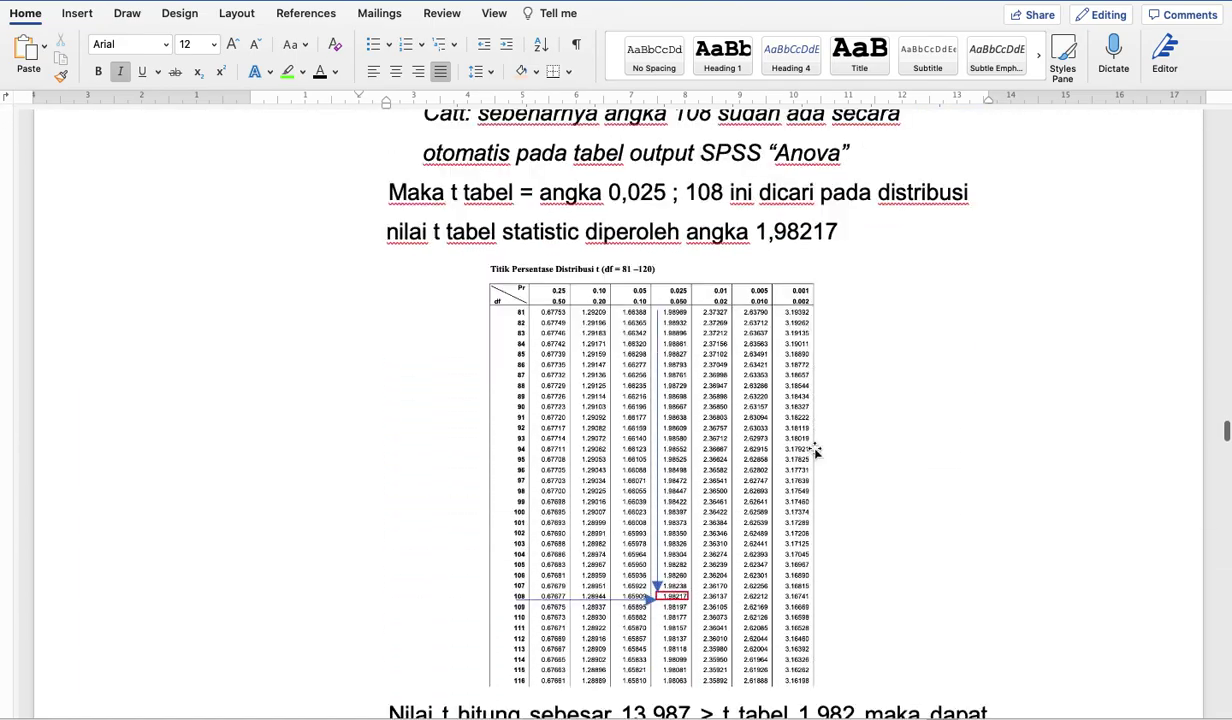
pyautogui.scroll(10, 814, 447)
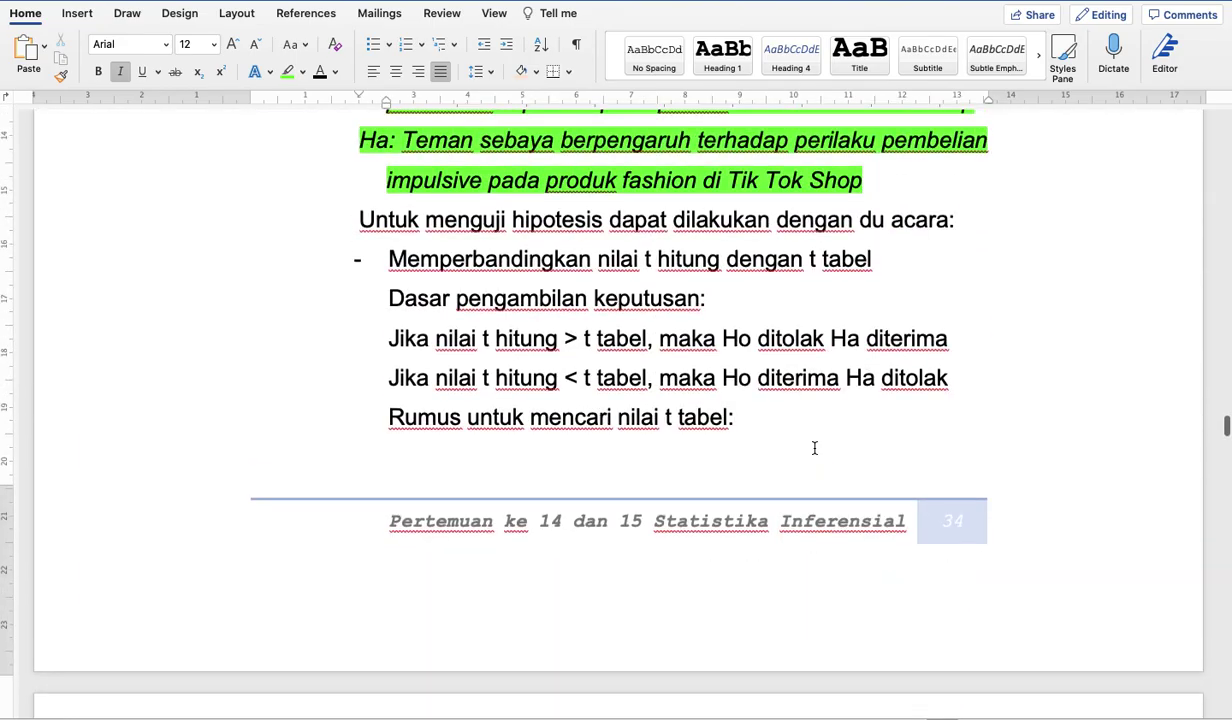
pyautogui.scroll(10, 814, 447)
pyautogui.scroll(3, 814, 447)
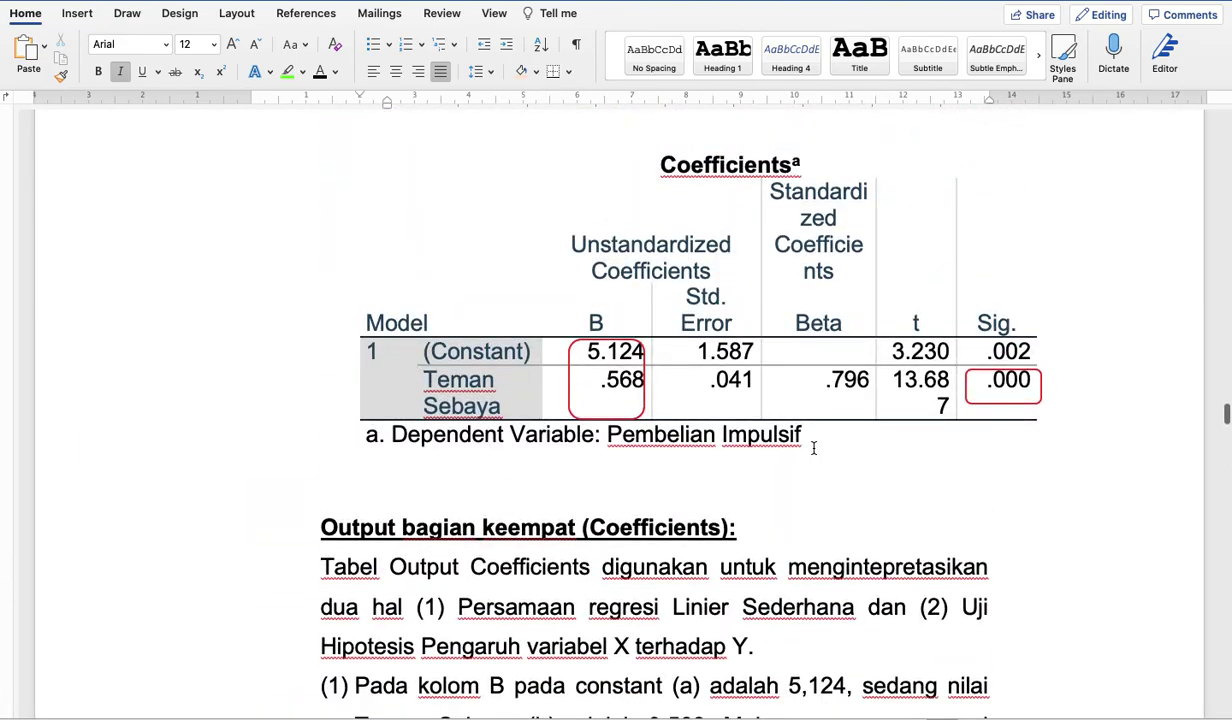
# Enlarge the red box in the Coefficients table to enclose both the t and Sig. values of the Teman Sebaya row
pyautogui.click(1045, 431)
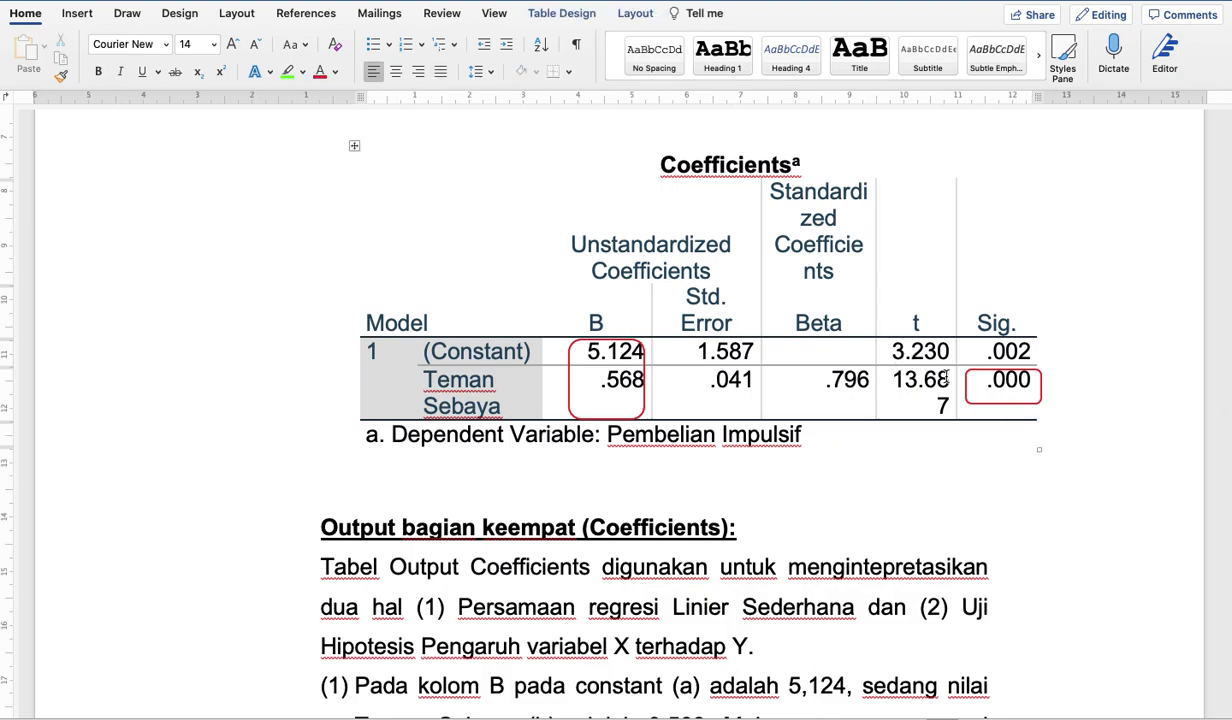
pyautogui.click(988, 380)
pyautogui.moveTo(963, 386); pyautogui.dragTo(878, 387)
pyautogui.moveTo(959, 405); pyautogui.dragTo(959, 420)
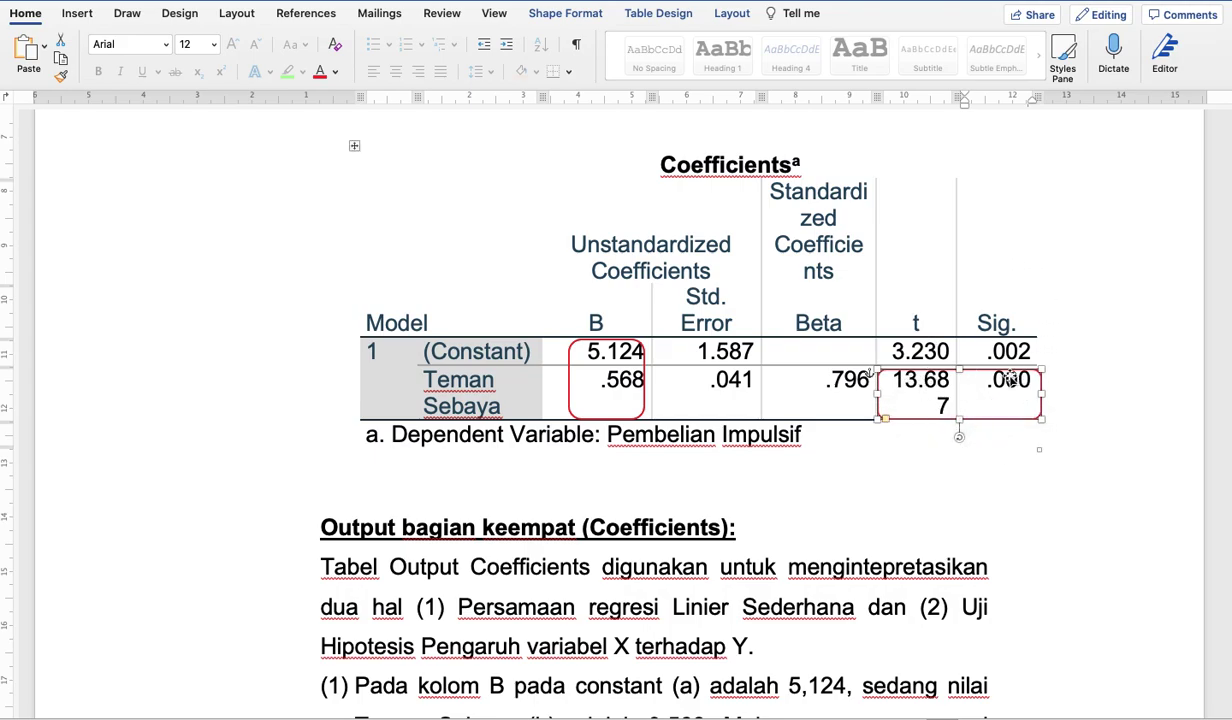
# Highlight "df residual" in the t table formula below "Rumus untuk mencari nilai t tabel" in bright green
pyautogui.scroll(-15, 945, 561)
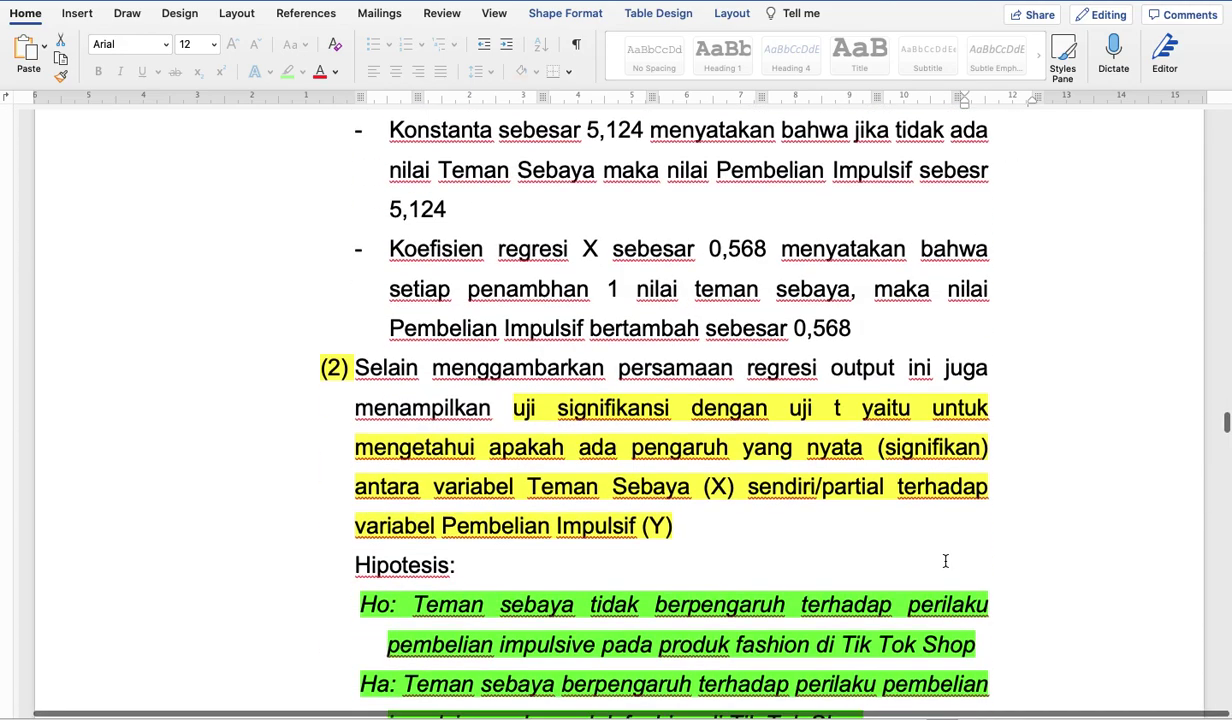
pyautogui.scroll(-10, 945, 561)
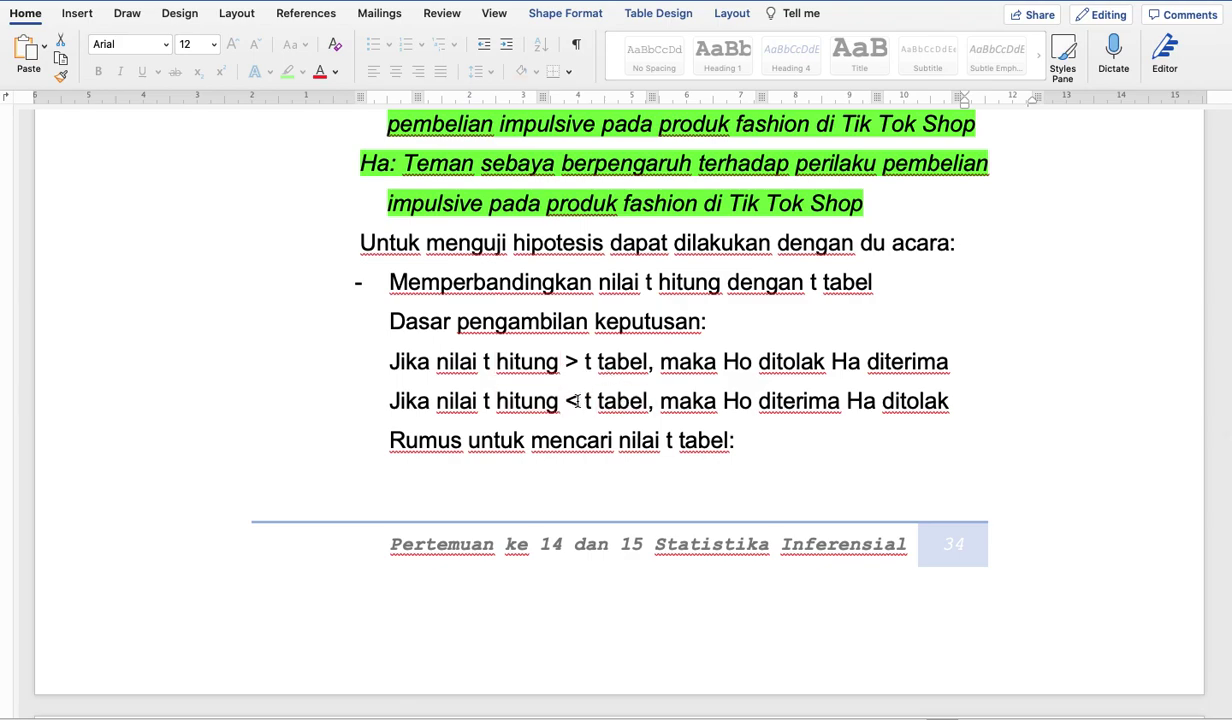
pyautogui.scroll(-10, 657, 517)
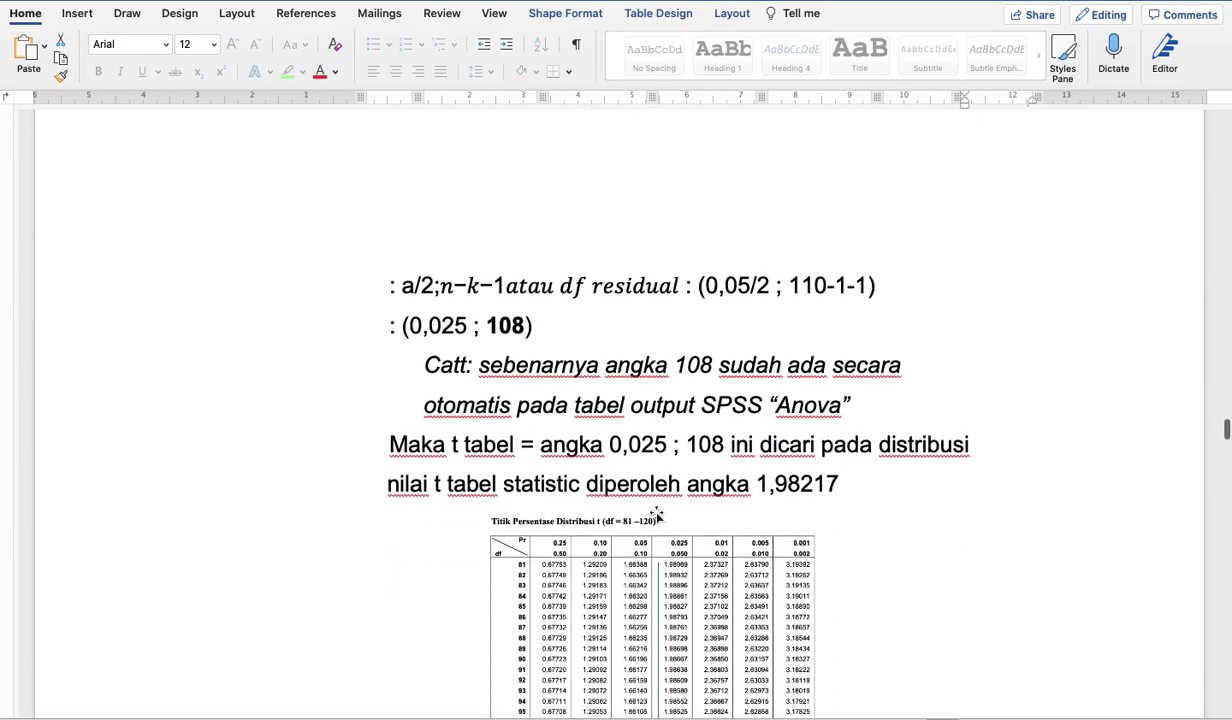
pyautogui.scroll(5, 657, 517)
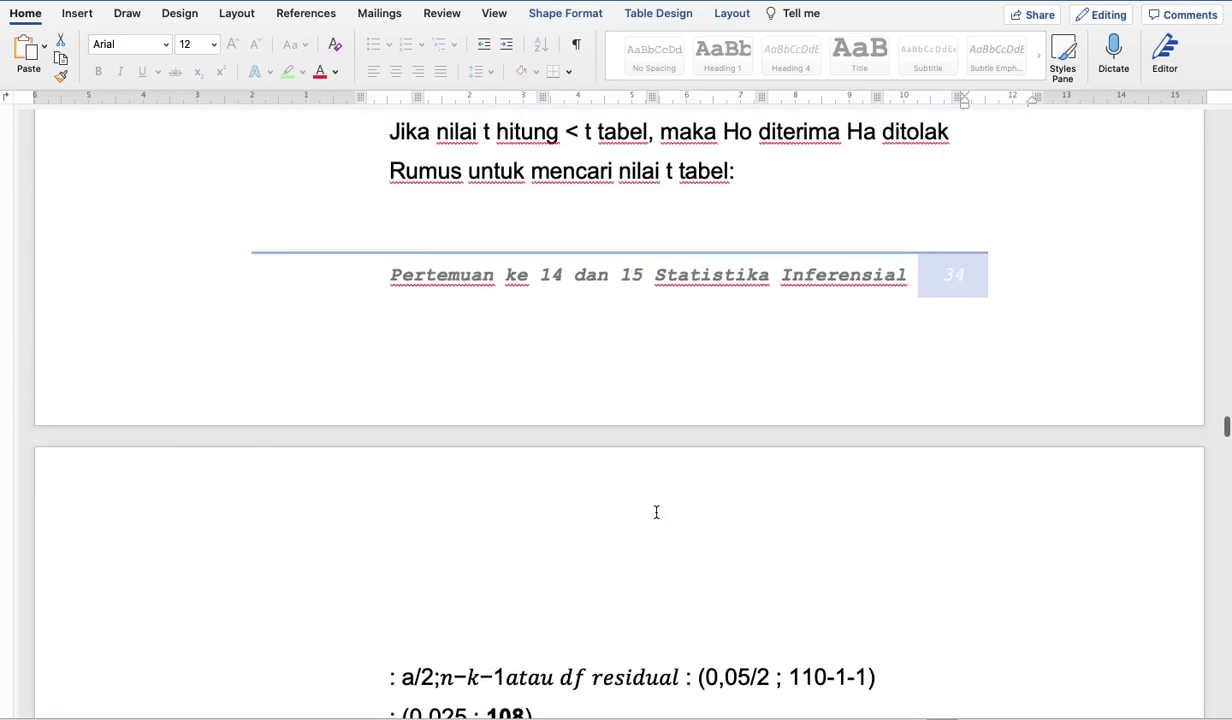
pyautogui.scroll(-3, 656, 515)
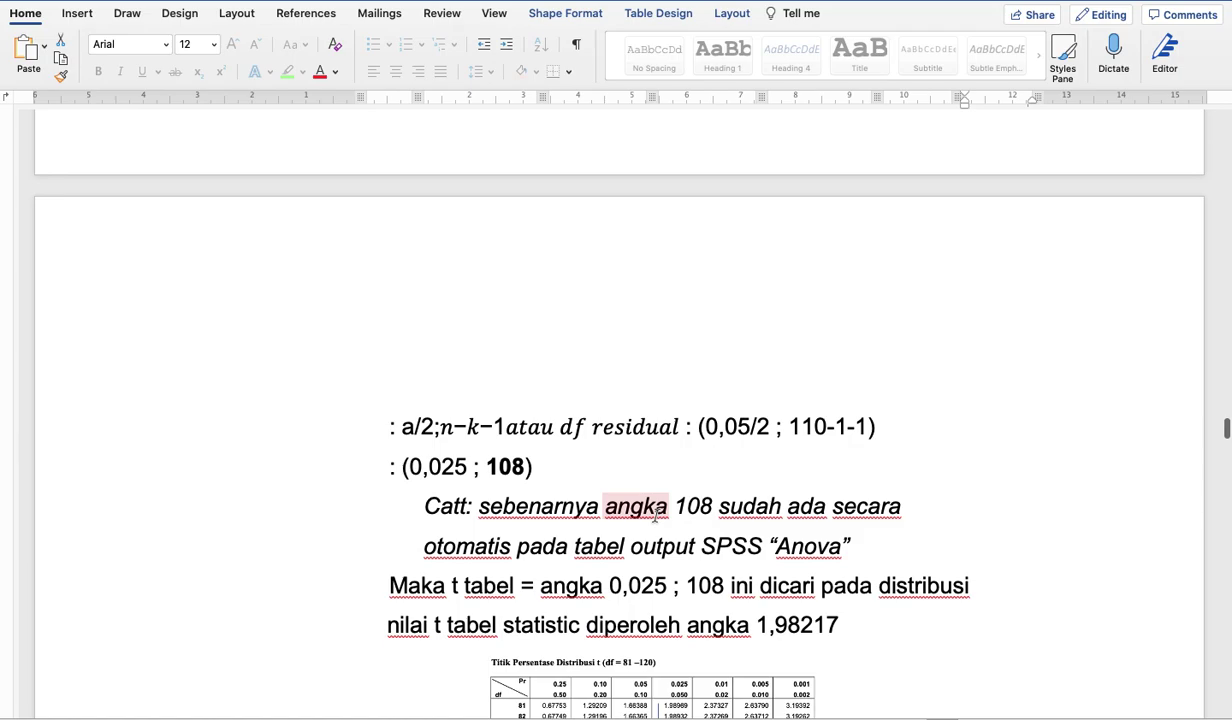
pyautogui.scroll(1, 656, 515)
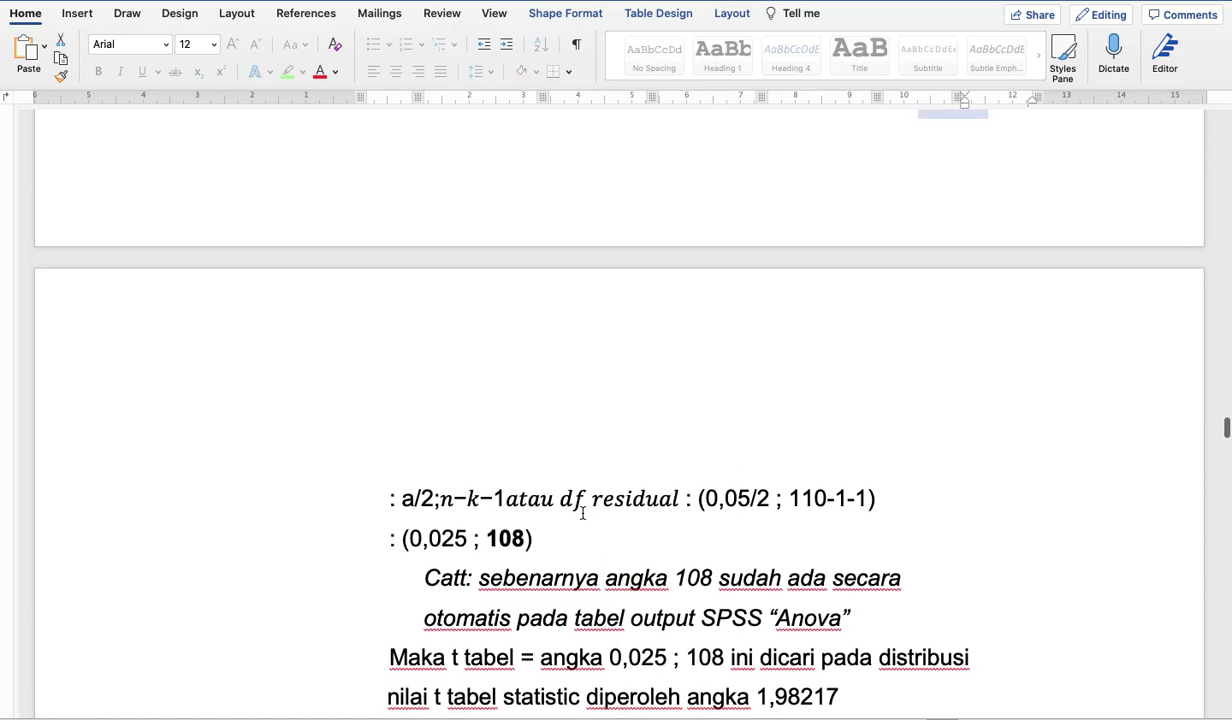
pyautogui.moveTo(548, 497); pyautogui.dragTo(684, 498)
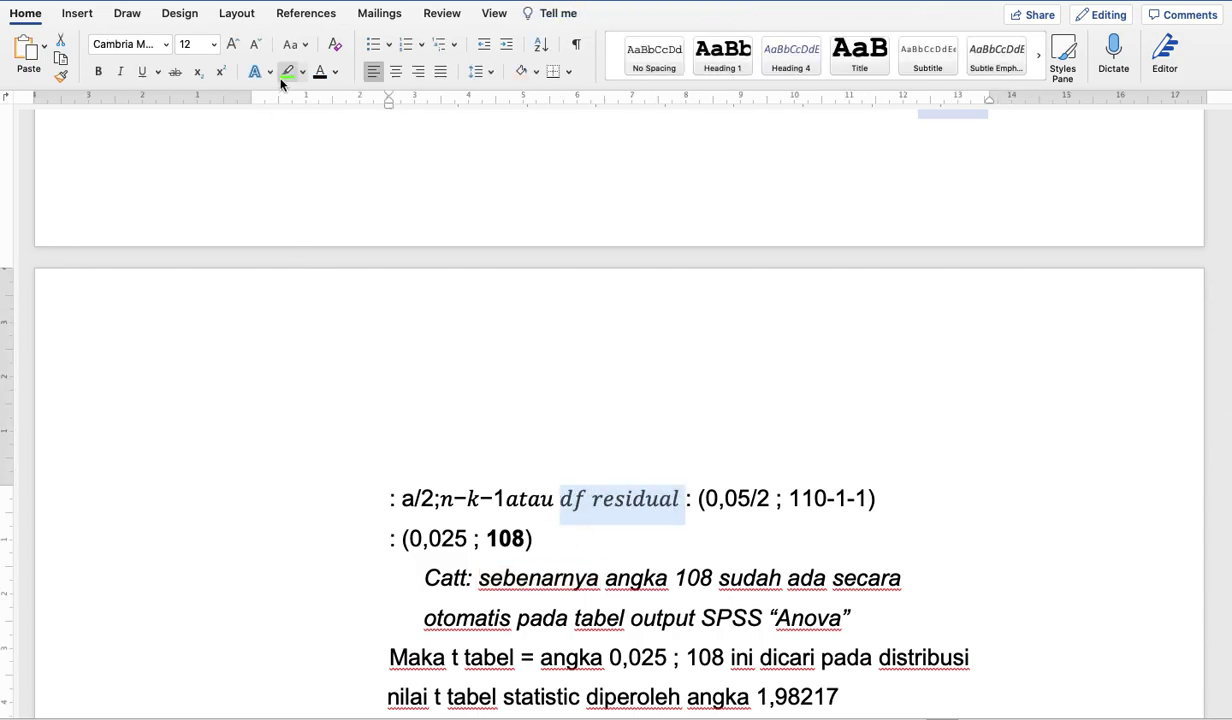
pyautogui.click(285, 76)
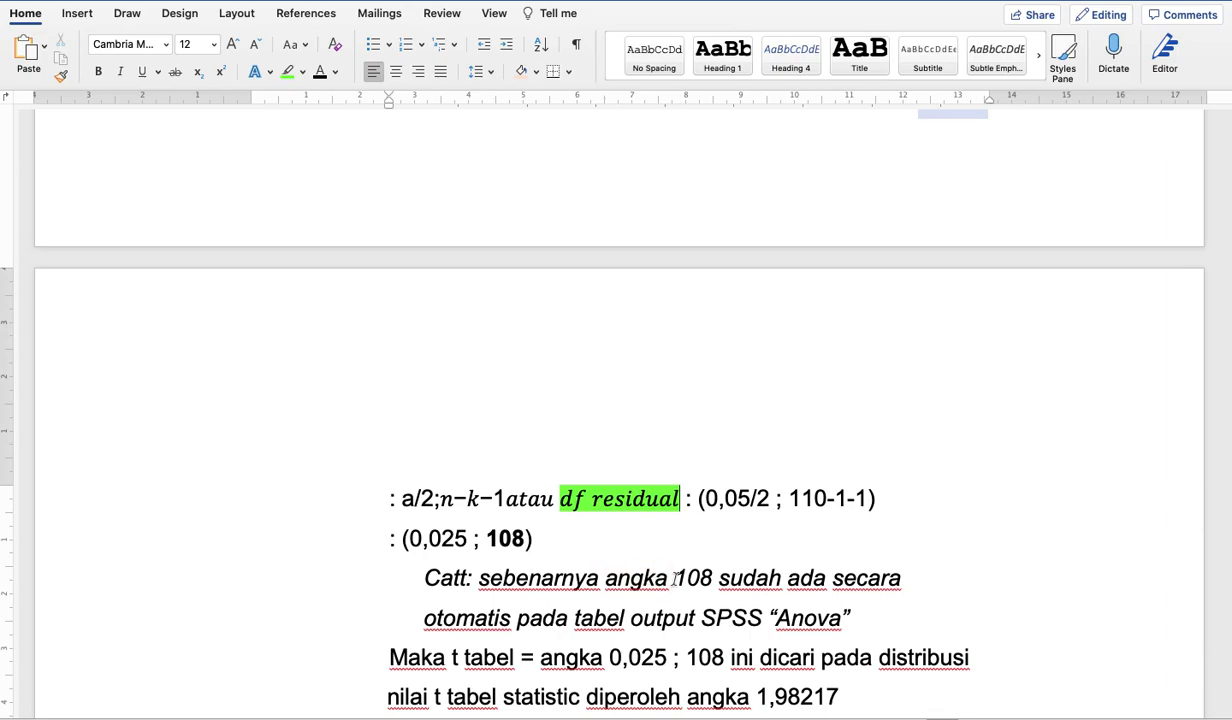
pyautogui.click(690, 579)
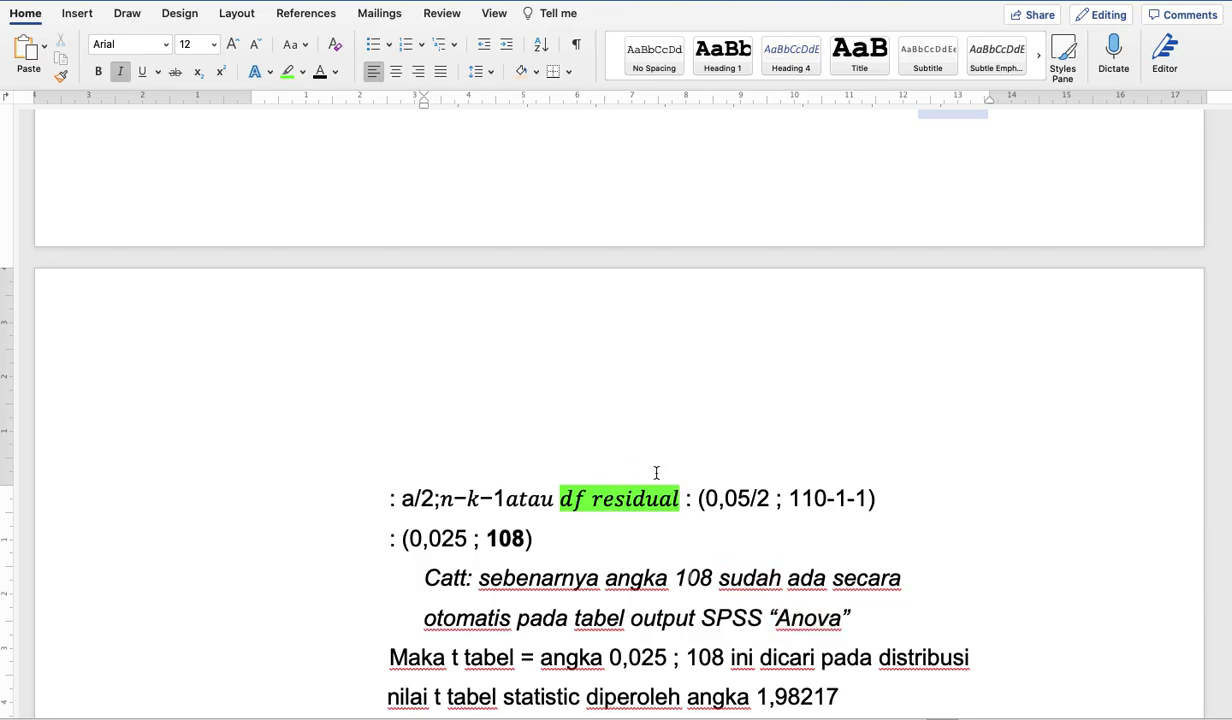
# Highlight only the residual df value 108 in the ANOVA table in bright green, leaving the Mean Square cell without highlight
pyautogui.scroll(15, 656, 472)
pyautogui.scroll(15, 656, 472)
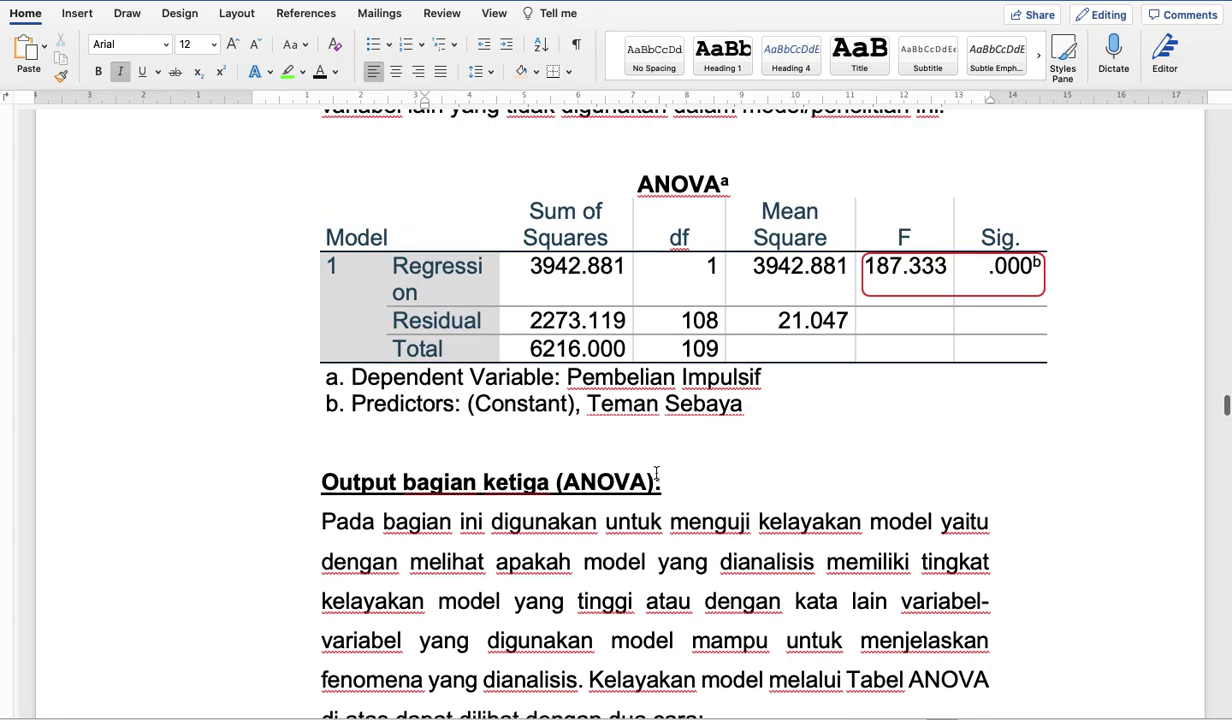
pyautogui.moveTo(697, 318); pyautogui.dragTo(812, 320)
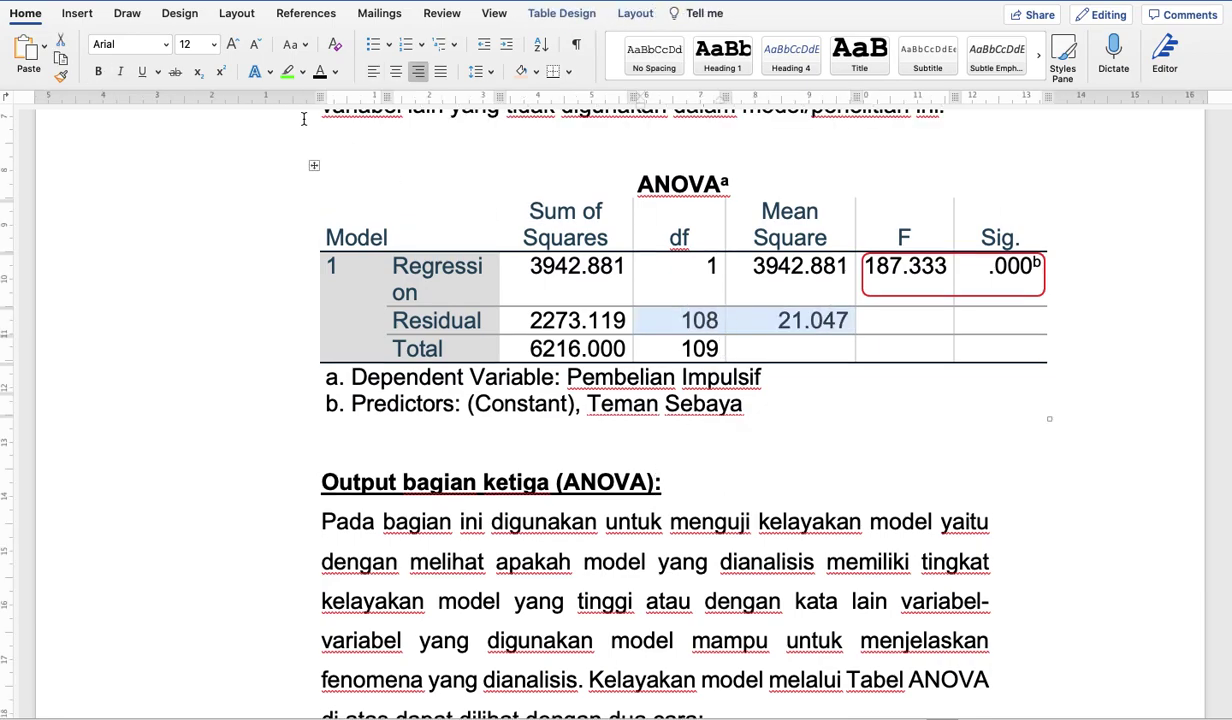
pyautogui.click(287, 73)
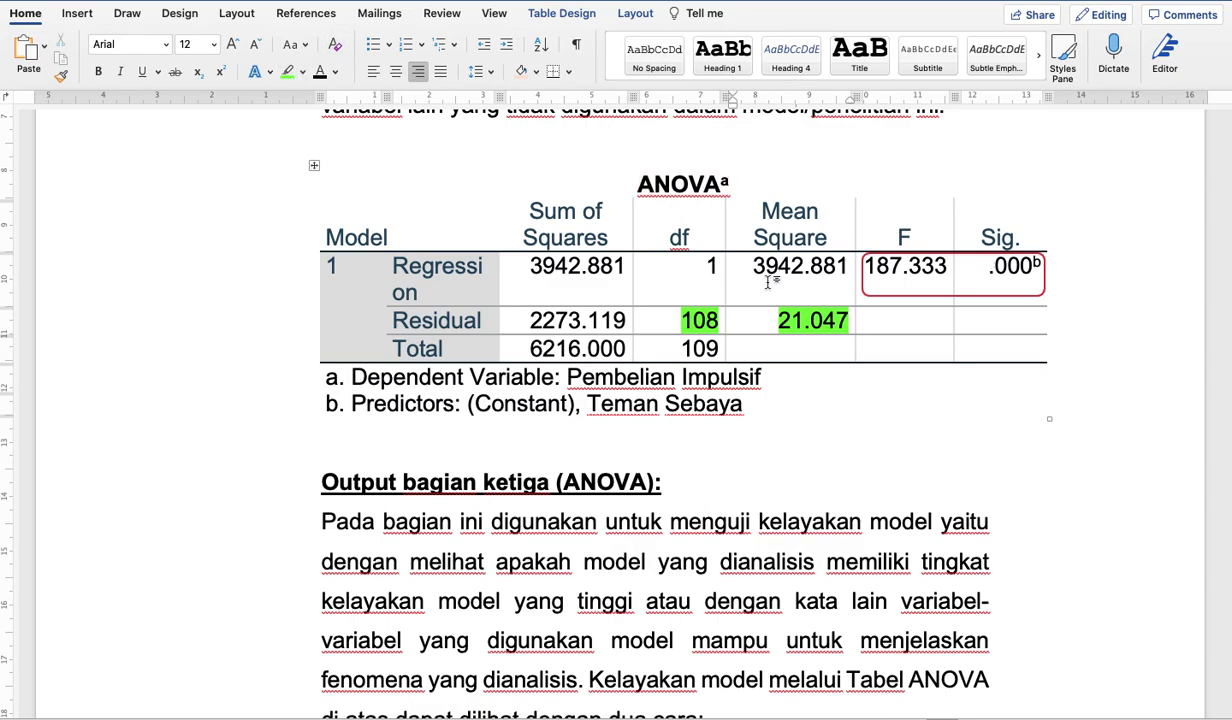
pyautogui.moveTo(777, 321); pyautogui.dragTo(905, 321)
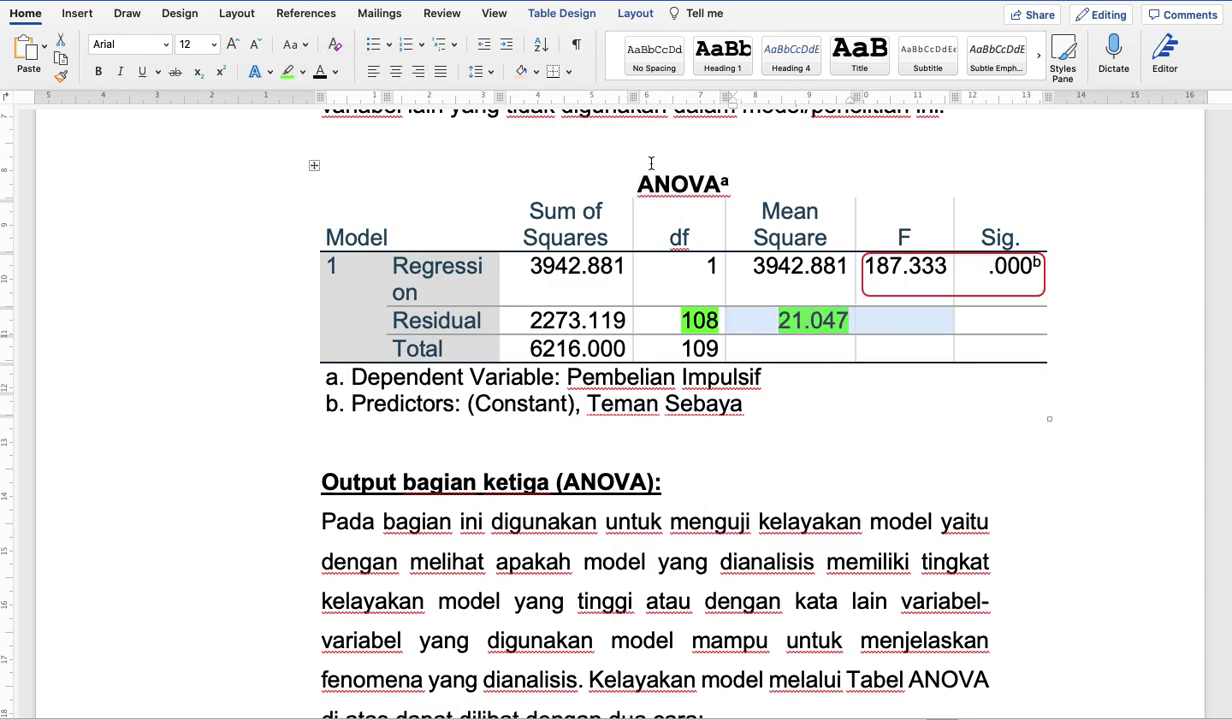
pyautogui.click(304, 73)
pyautogui.click(352, 102)
pyautogui.click(738, 347)
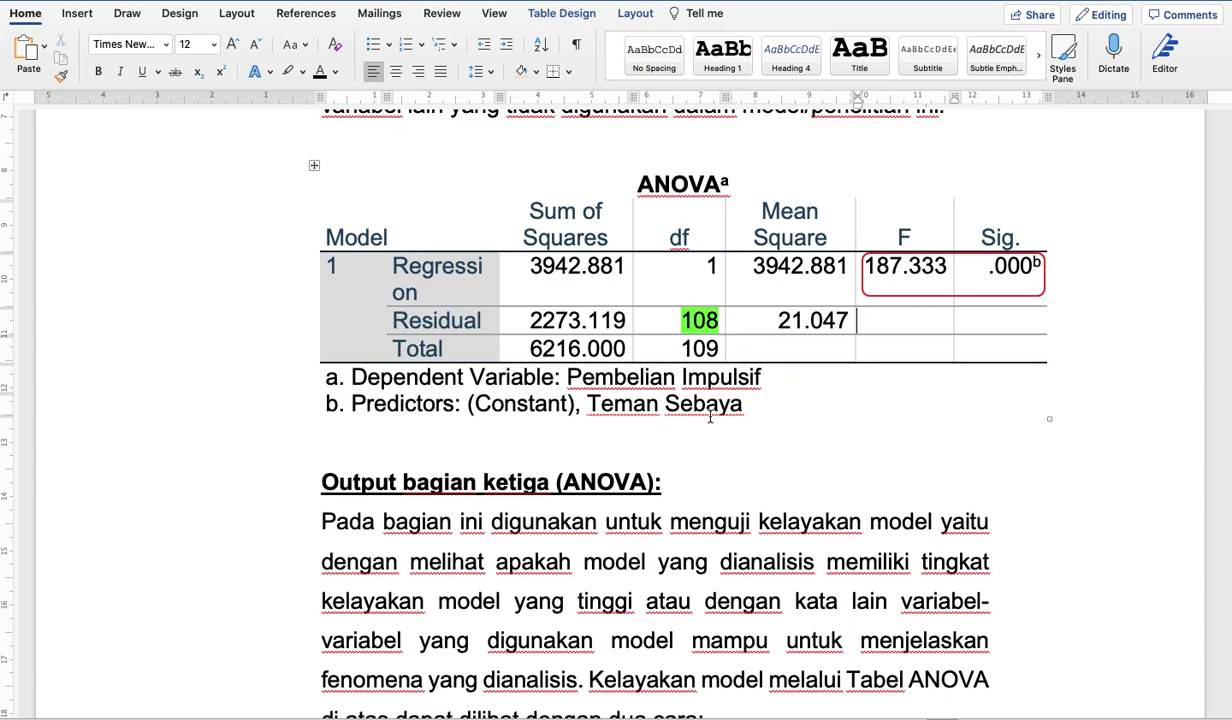
# Examine the t distribution table in the guide where the df 108 row meets the 0.025 column
pyautogui.scroll(-15, 710, 418)
pyautogui.scroll(-20, 710, 418)
pyautogui.scroll(-10, 710, 418)
pyautogui.scroll(5, 710, 418)
pyautogui.scroll(5, 710, 418)
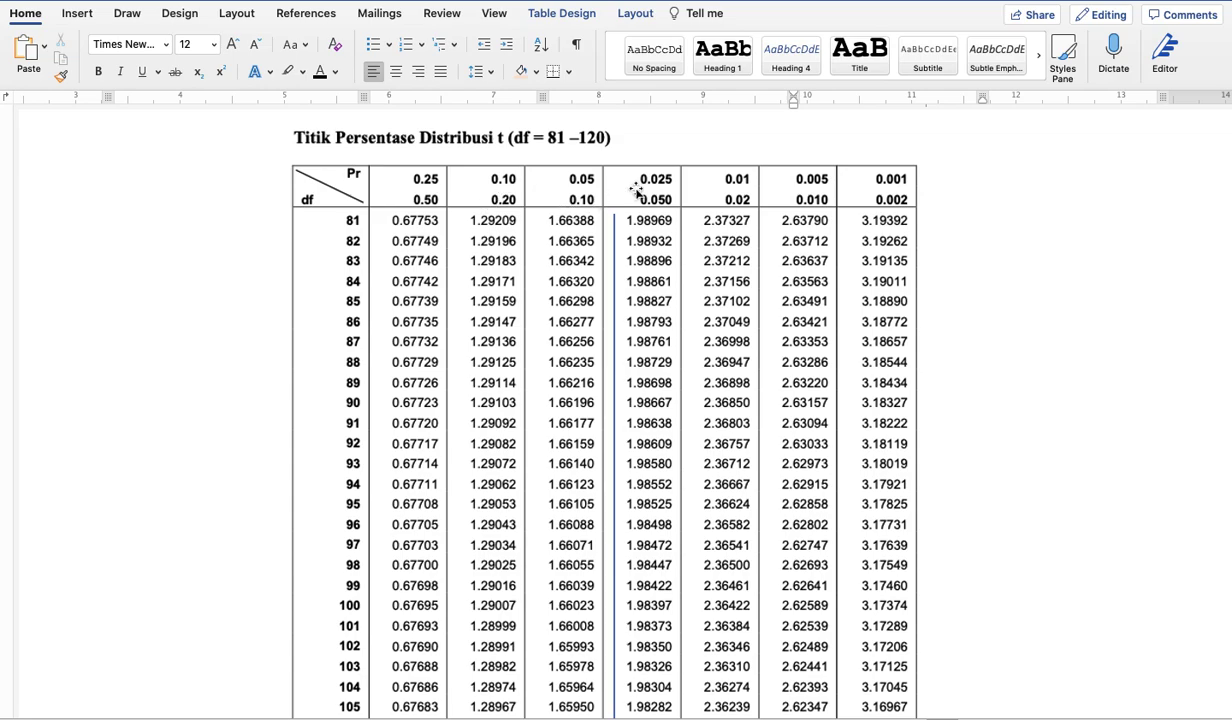
pyautogui.scroll(-2, 659, 447)
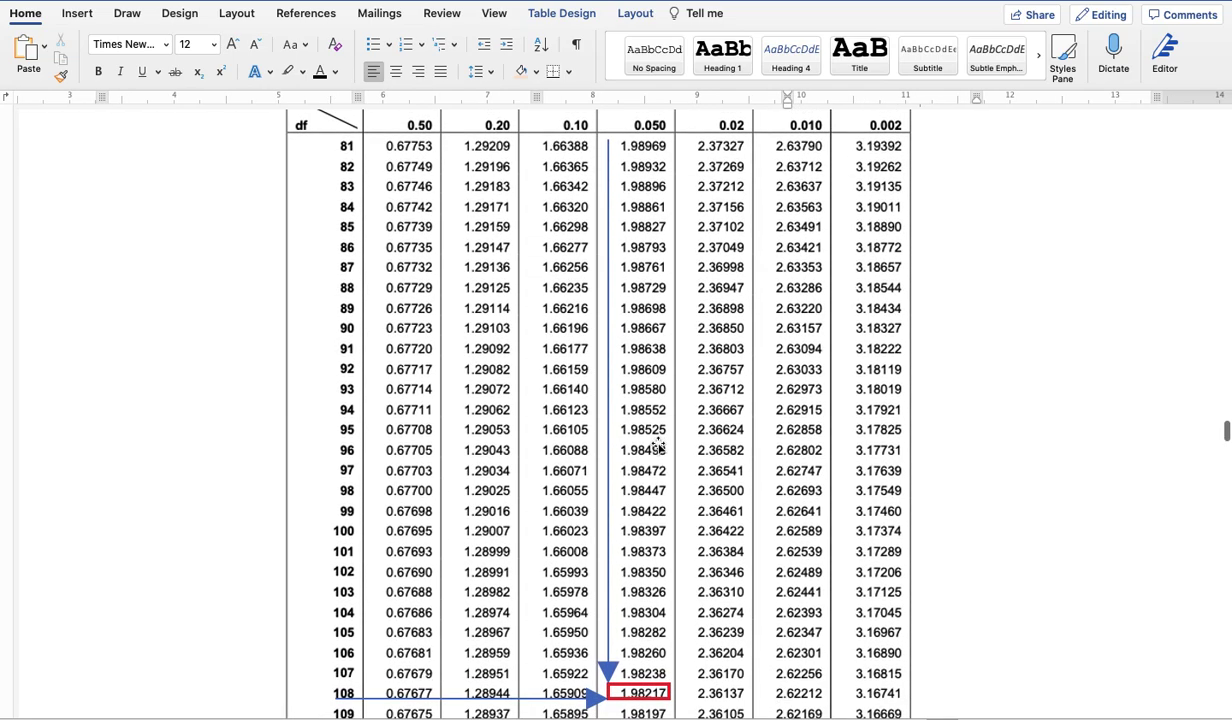
pyautogui.scroll(-4, 625, 587)
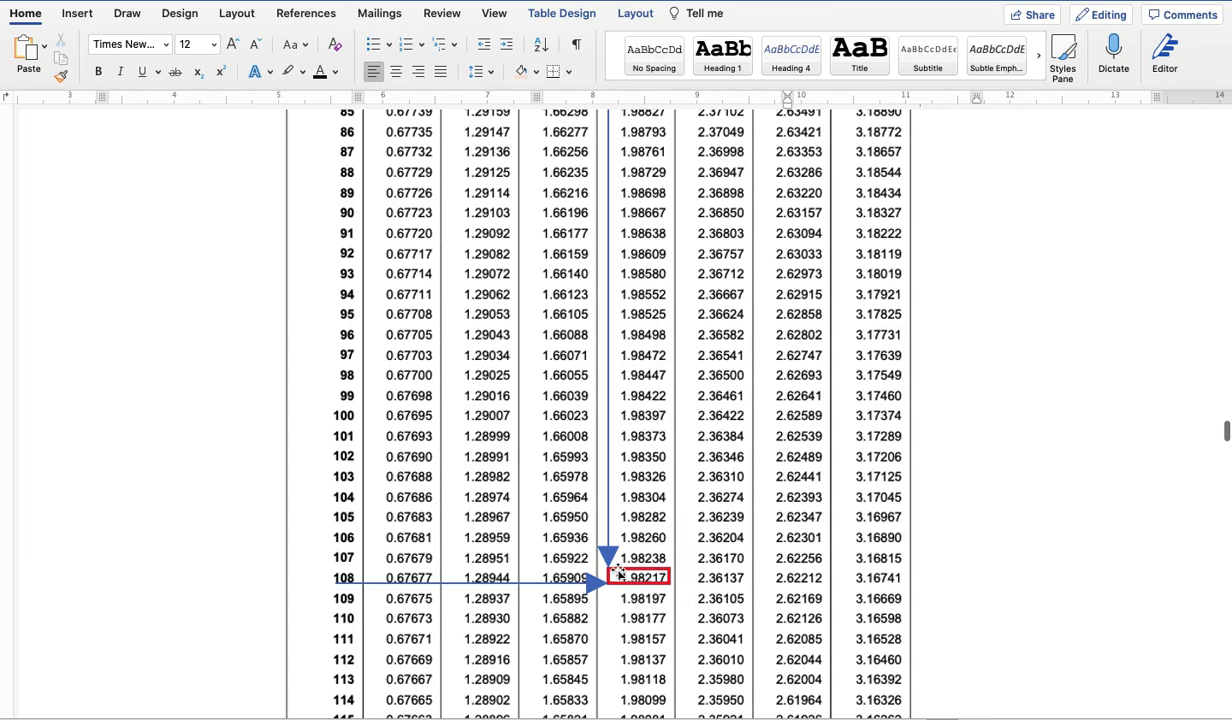
# Switch to tabel-t.pdf in Preview and show the document in single-page view
pyautogui.hotkey('ctrl', 'Up')
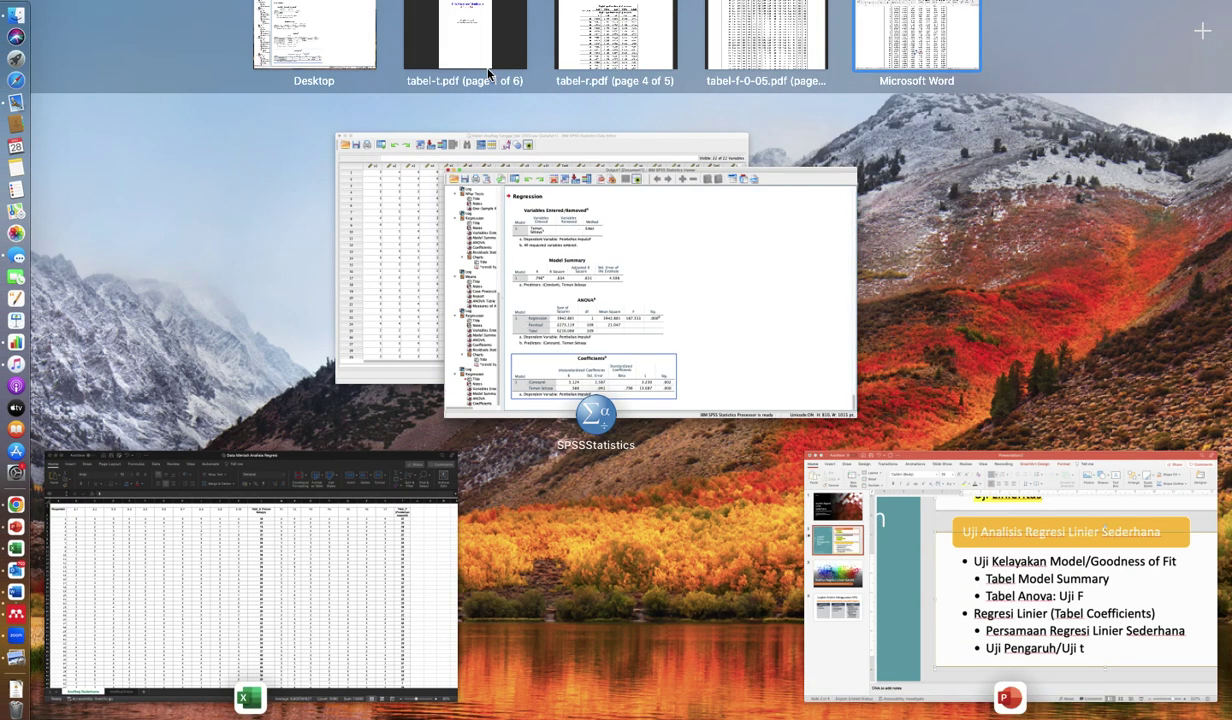
pyautogui.click(488, 75)
pyautogui.scroll(-5, 590, 402)
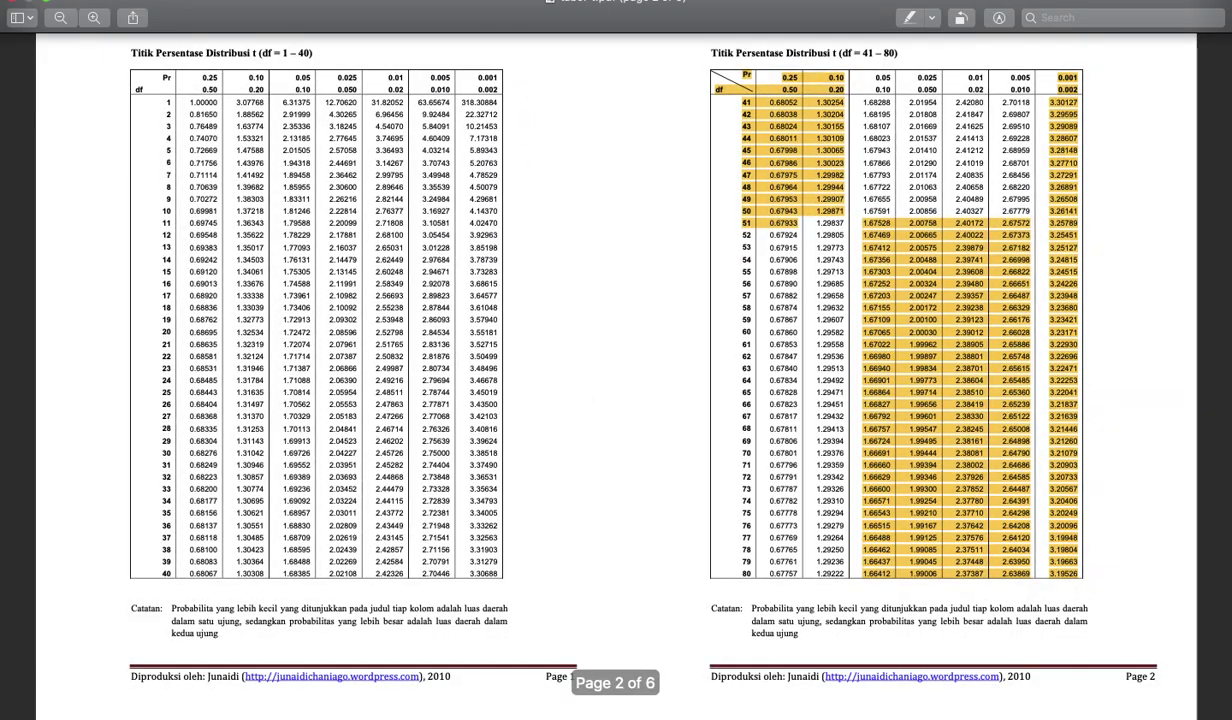
pyautogui.click(200, 1)
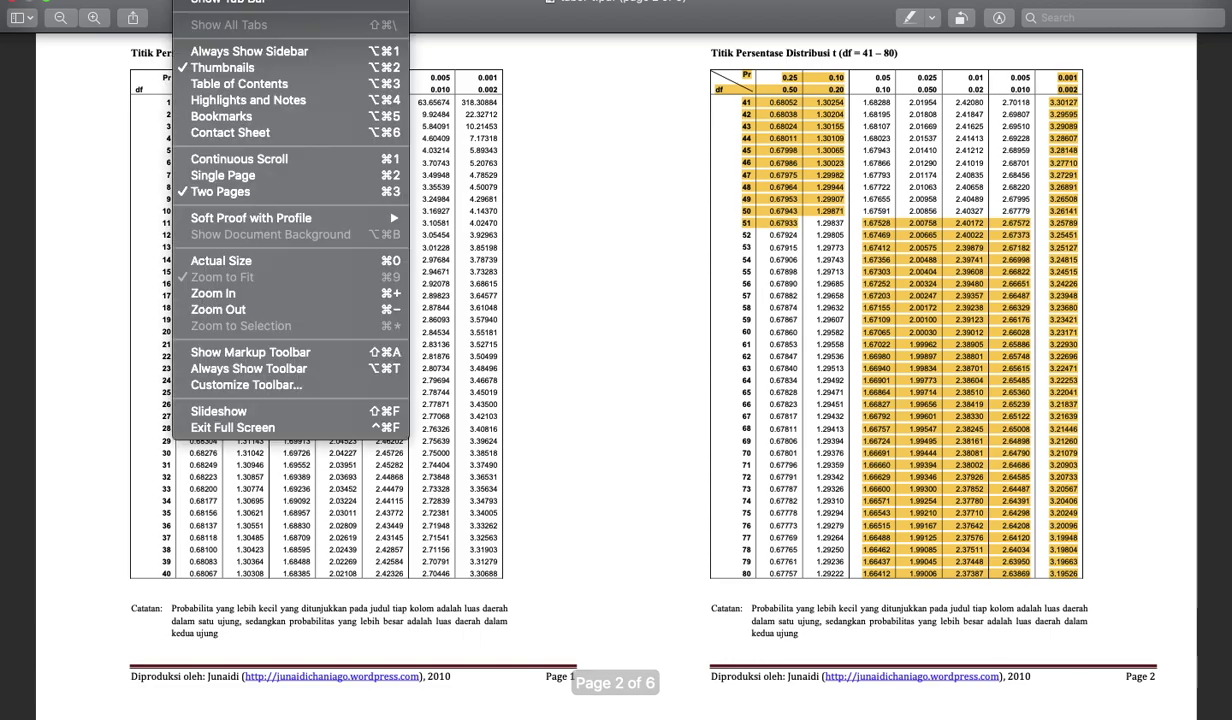
pyautogui.click(224, 178)
# Find the df 81–120 table and select the t value for df 108 at 0.025
pyautogui.scroll(-10, 484, 341)
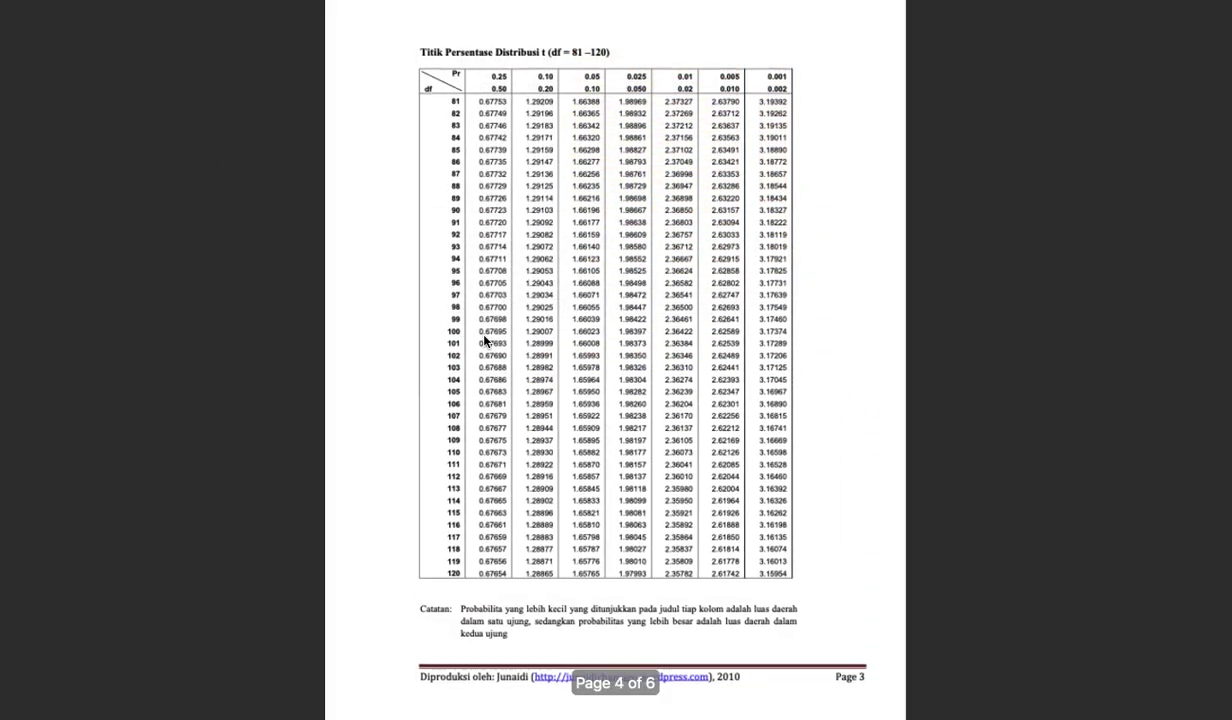
pyautogui.press('super+plus')
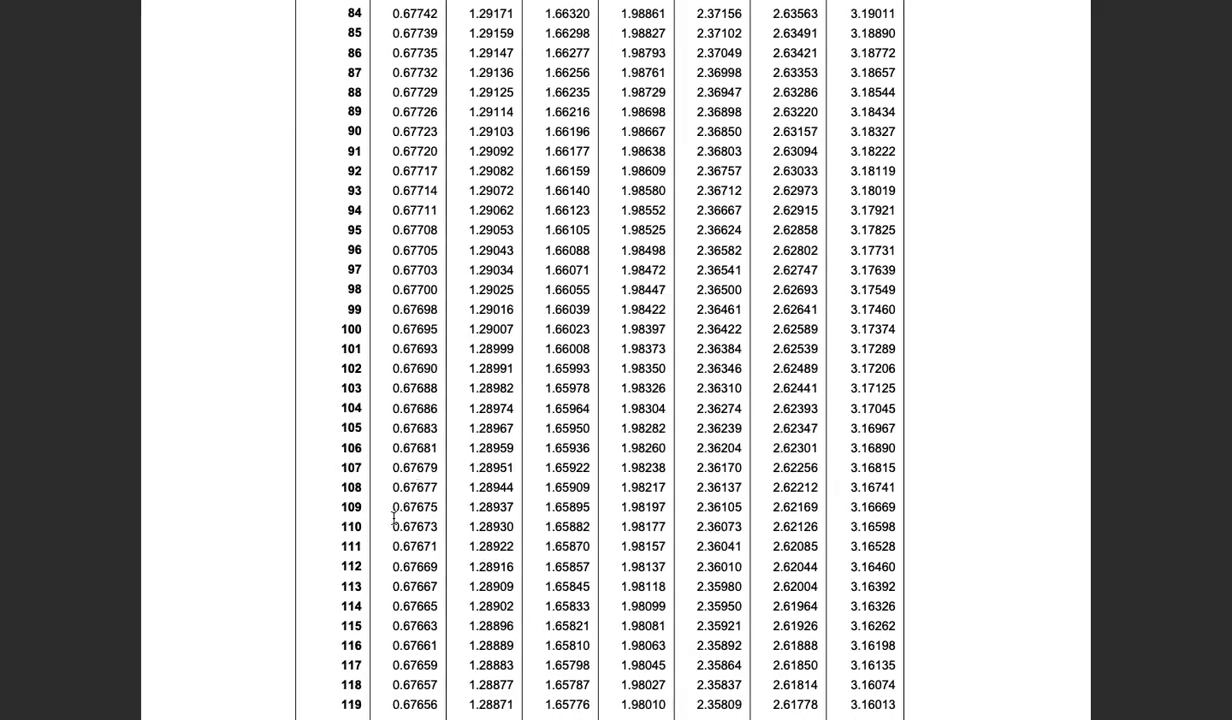
pyautogui.scroll(3, 488, 500)
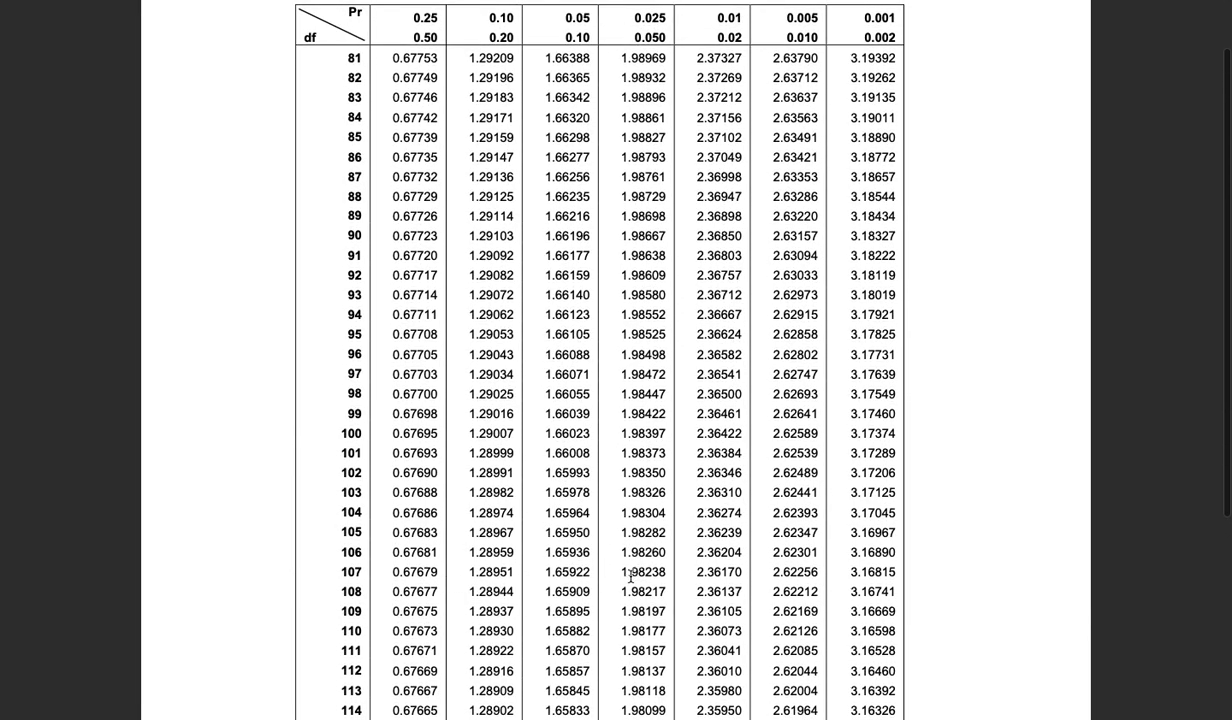
pyautogui.moveTo(622, 591); pyautogui.dragTo(665, 590)
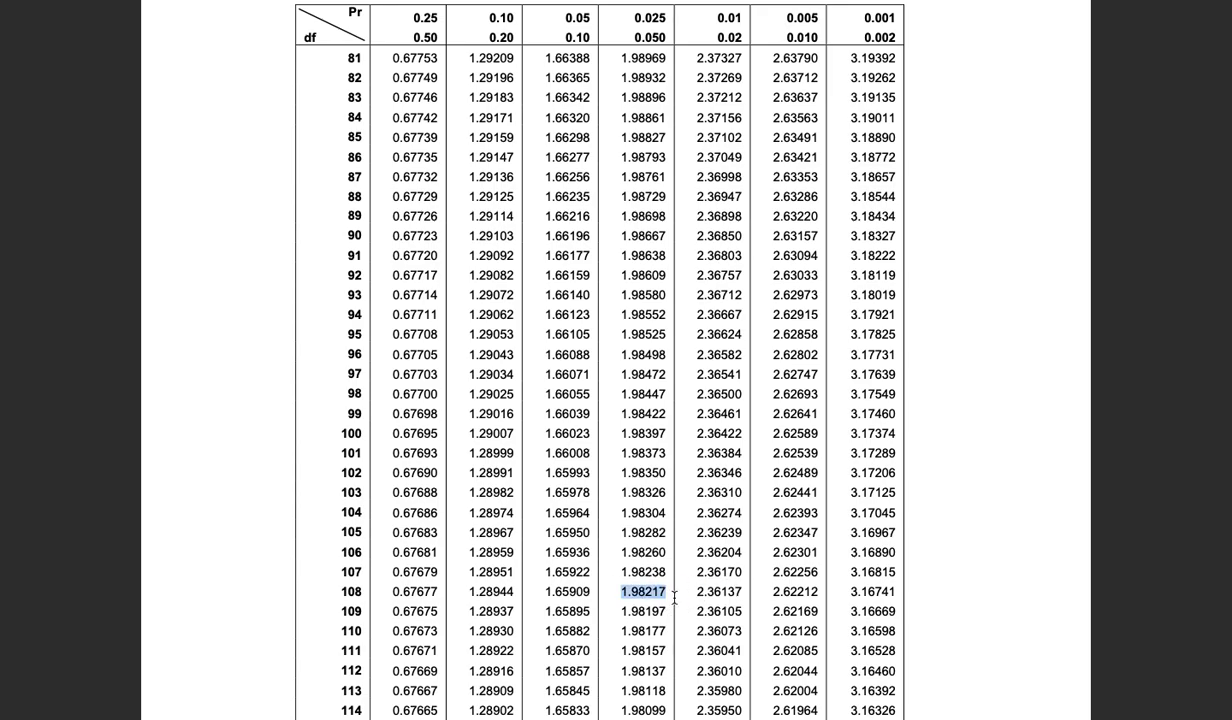
# Return to the Word guide and correct the t hitung value in the conclusion below the t table to 13,687
pyautogui.hotkey('ctrl', 'Up')
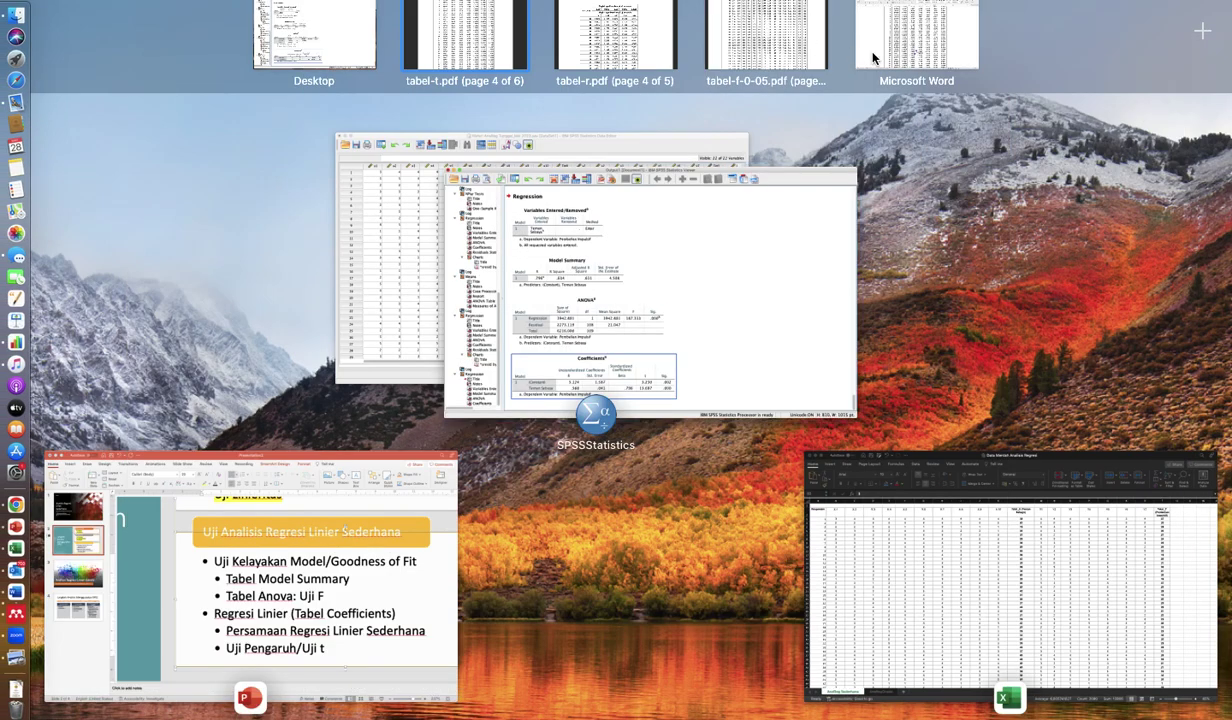
pyautogui.click(872, 58)
pyautogui.scroll(-5, 620, 333)
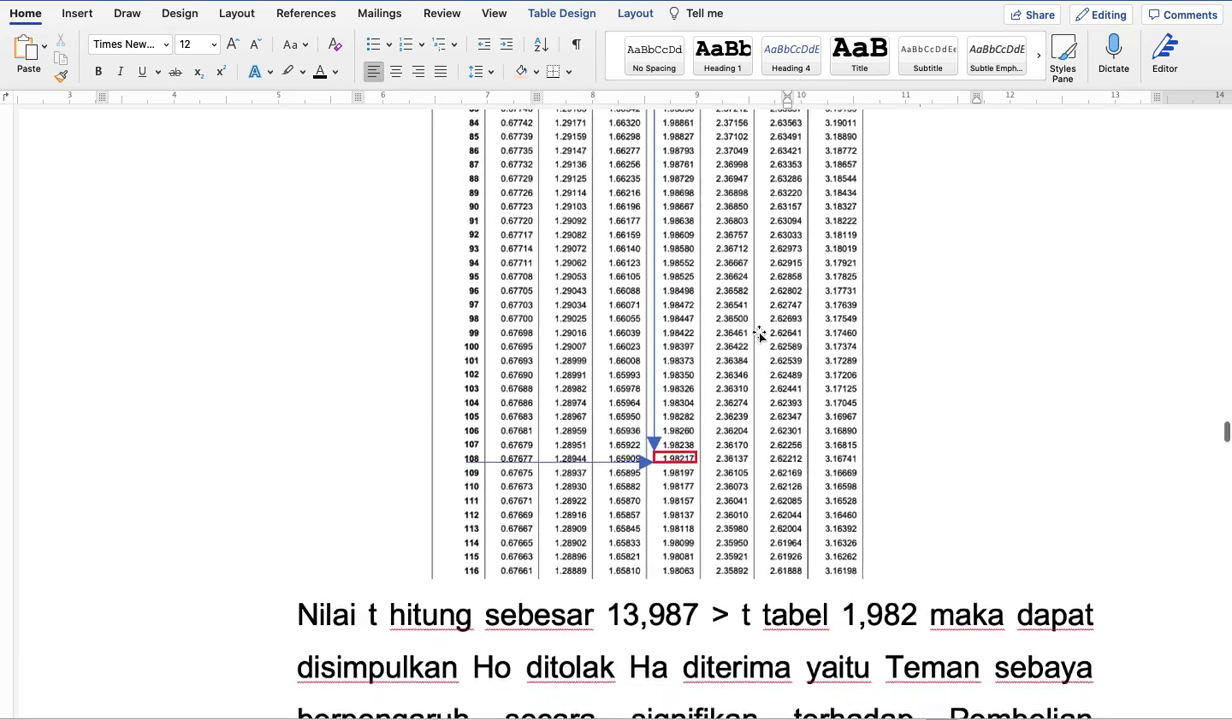
pyautogui.scroll(-2, 760, 335)
pyautogui.scroll(10, 687, 424)
pyautogui.scroll(15, 687, 424)
pyautogui.scroll(3, 687, 425)
pyautogui.scroll(-20, 929, 584)
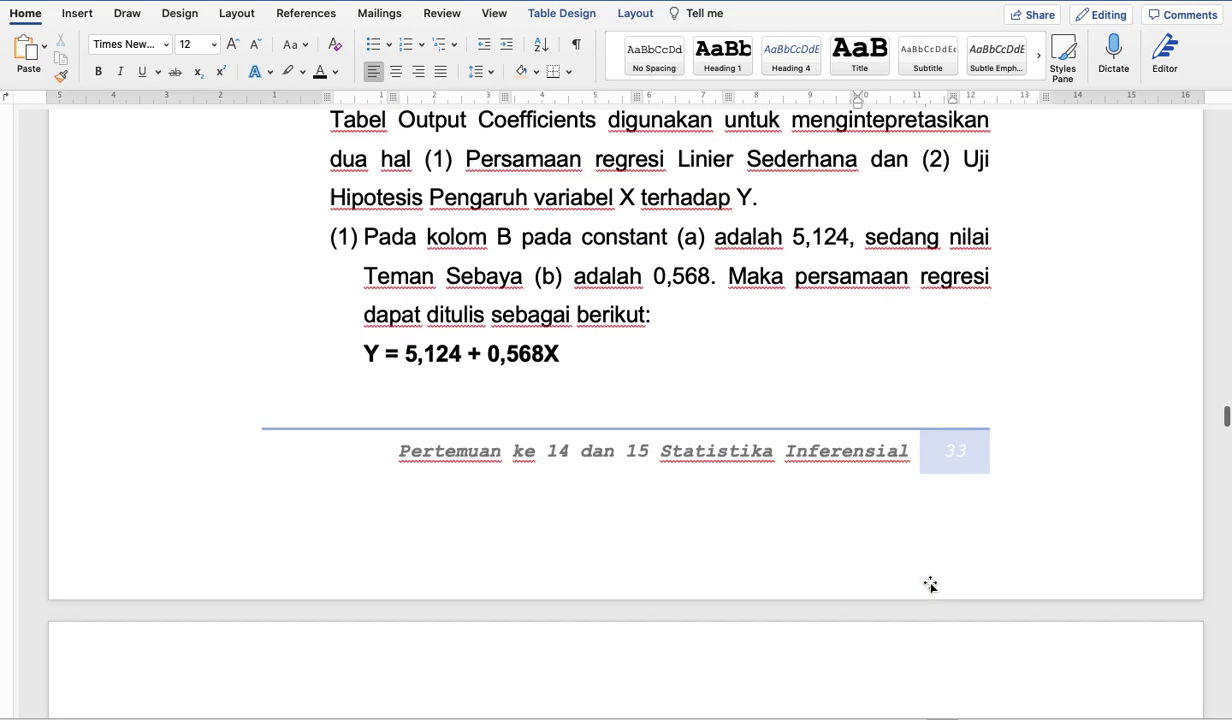
pyautogui.scroll(-20, 929, 584)
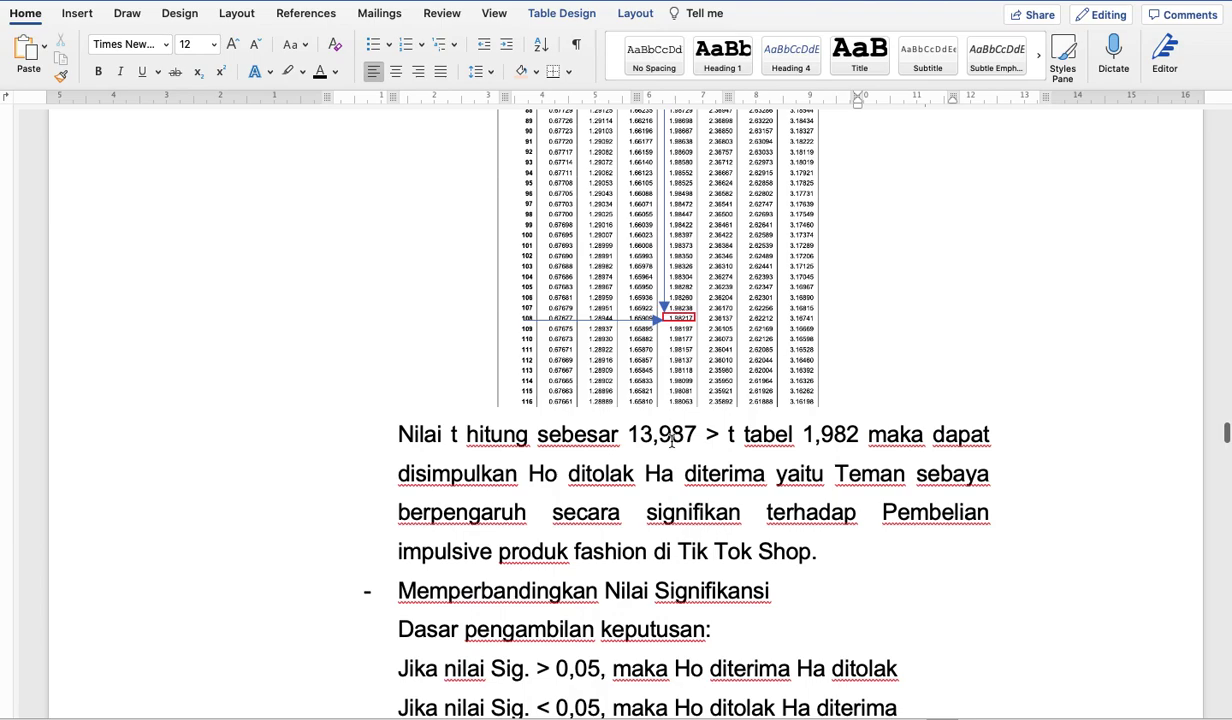
pyautogui.click(672, 438)
pyautogui.press('BackSpace')
pyautogui.write('6')
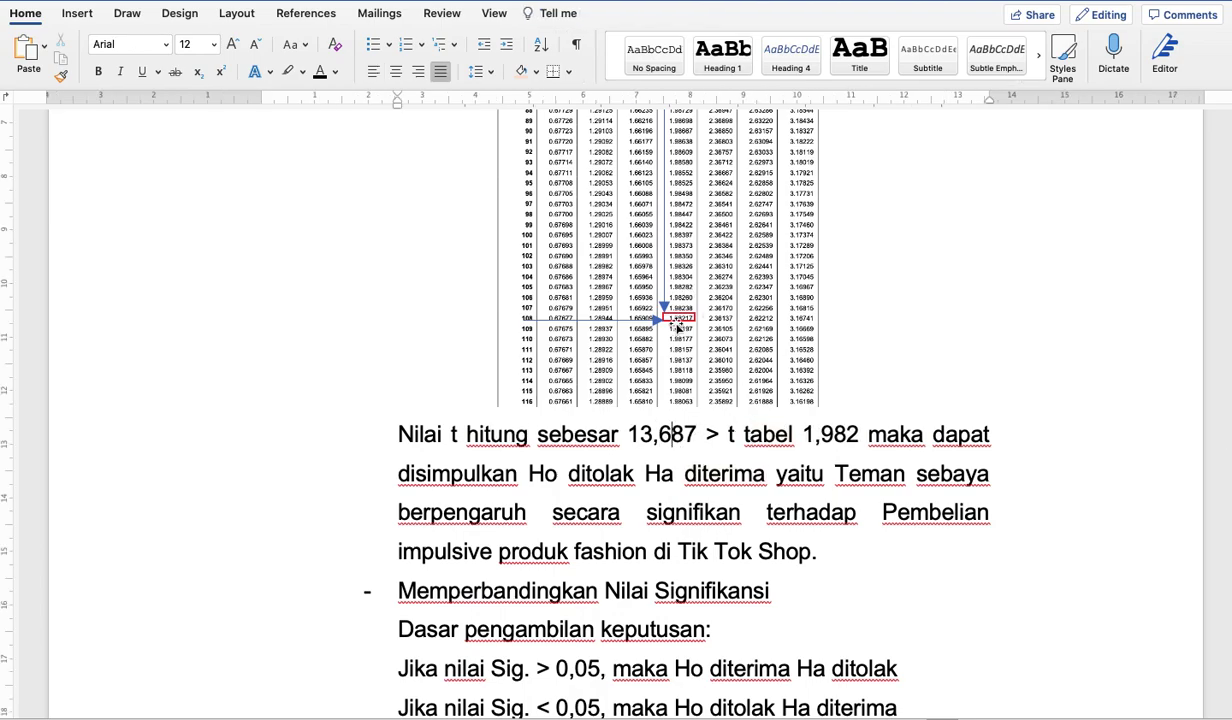
# Read the t test conclusion and the decision rules under "Memperbandingkan Nilai Signifikansi"
pyautogui.scroll(3, 678, 327)
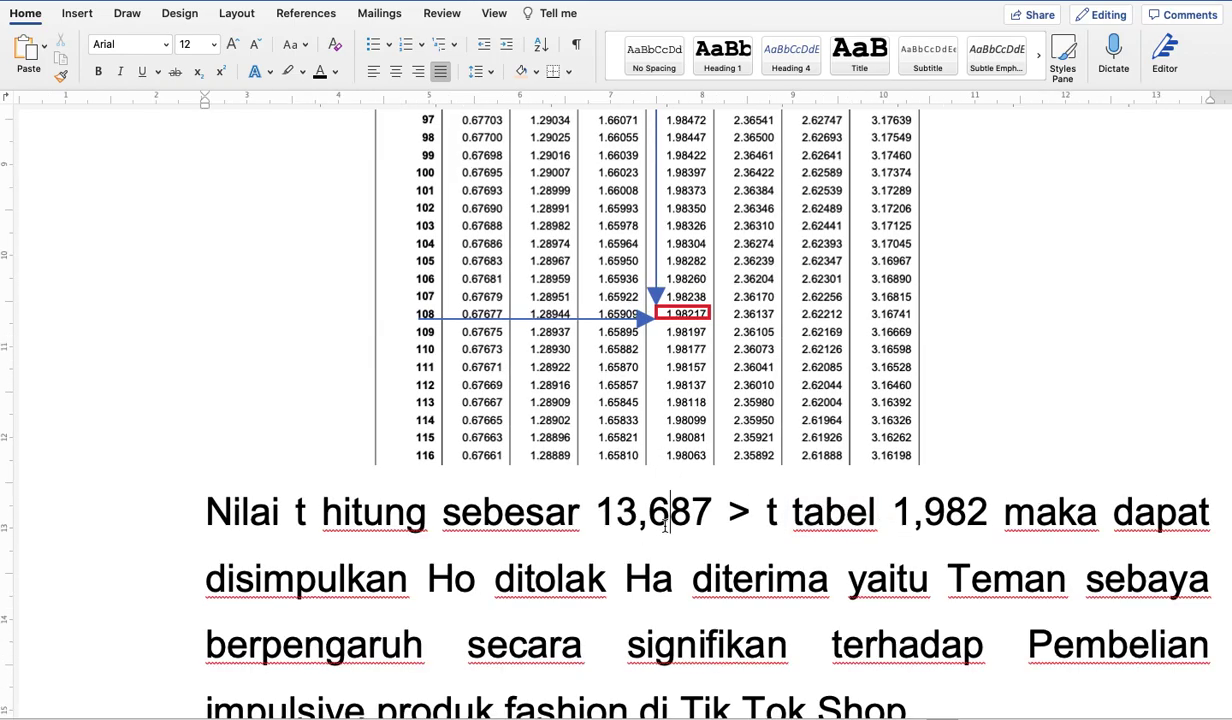
pyautogui.scroll(-4, 906, 552)
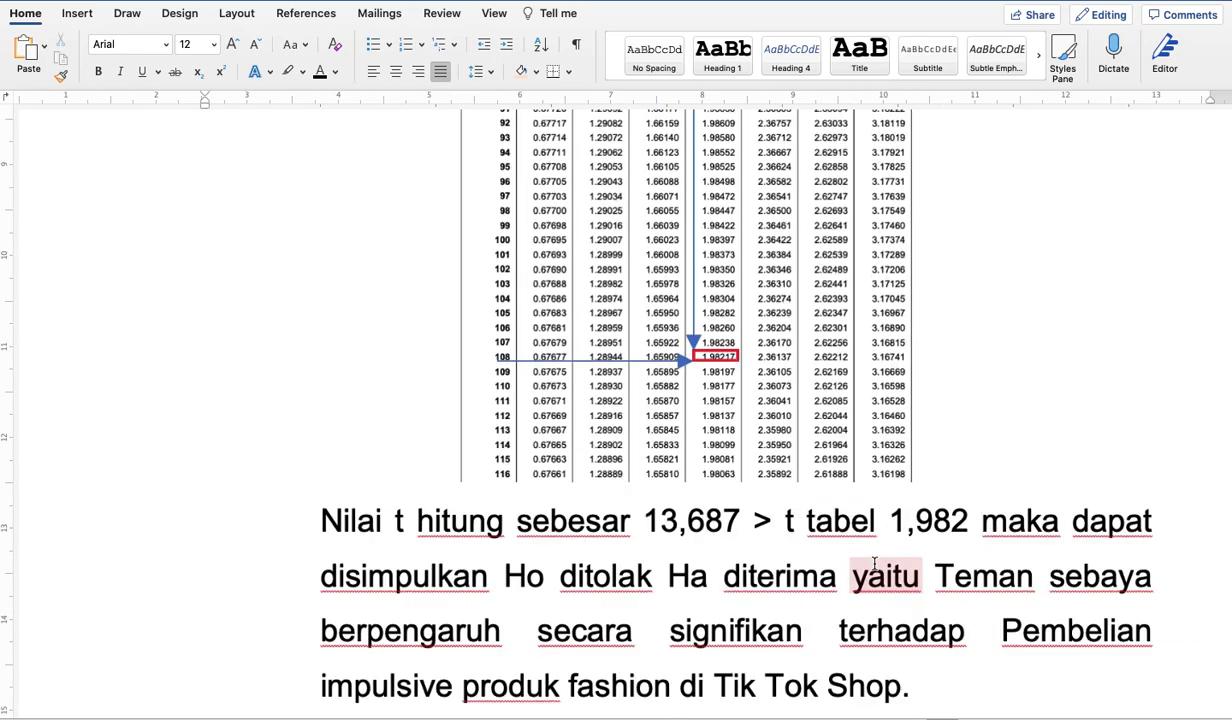
pyautogui.scroll(1, 744, 535)
pyautogui.scroll(-1, 744, 535)
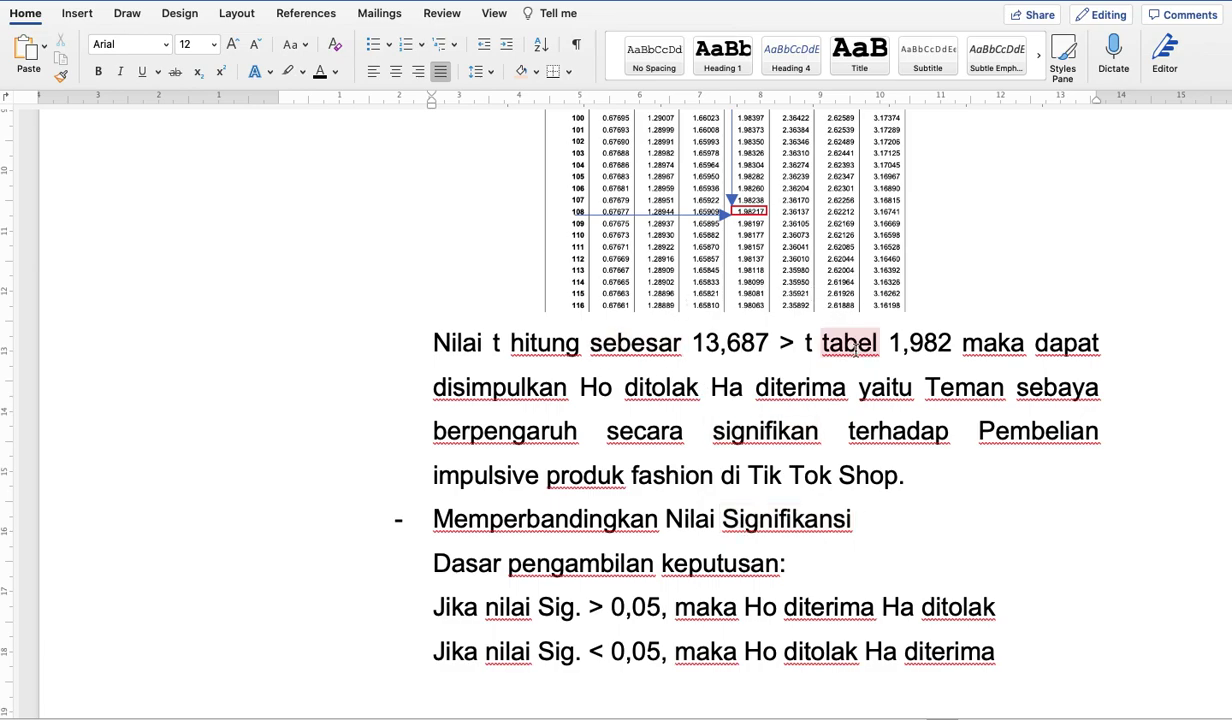
pyautogui.scroll(-2, 741, 585)
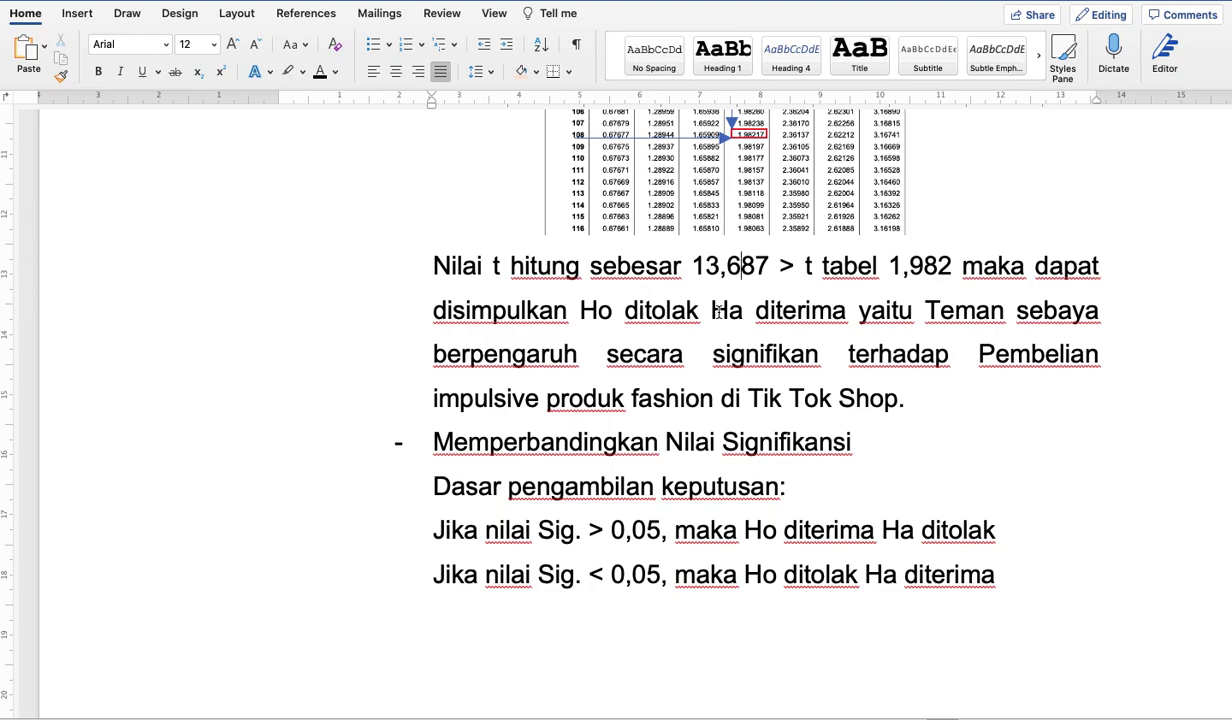
# Go back to the Coefficients table in the Word guide and check the Sig. value for Teman Sebaya
pyautogui.scroll(-4, 737, 495)
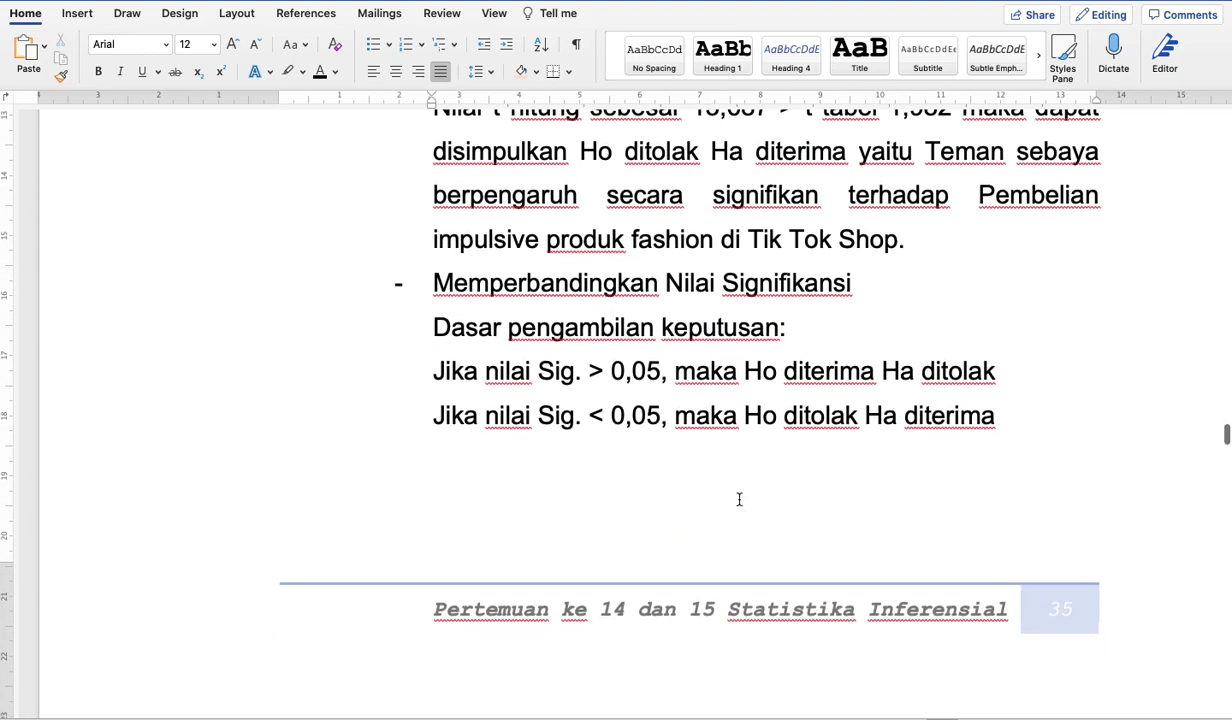
pyautogui.doubleClick(685, 432)
pyautogui.click(664, 446)
pyautogui.scroll(10, 616, 487)
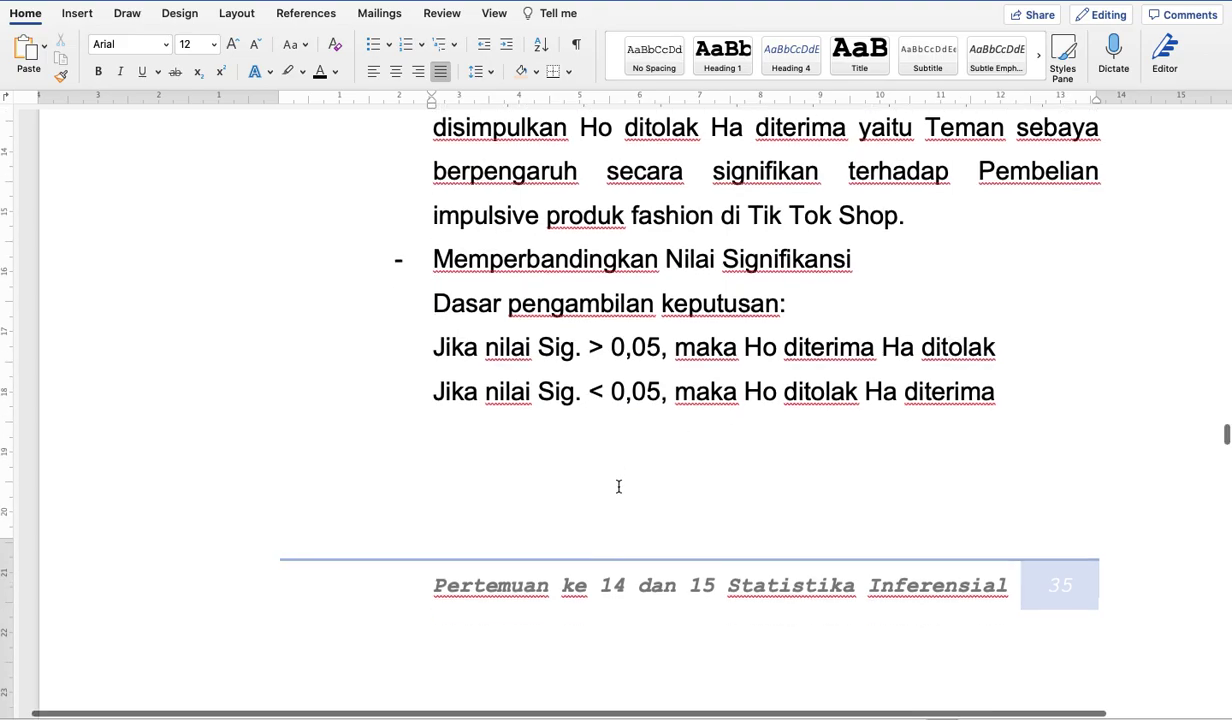
pyautogui.scroll(15, 618, 487)
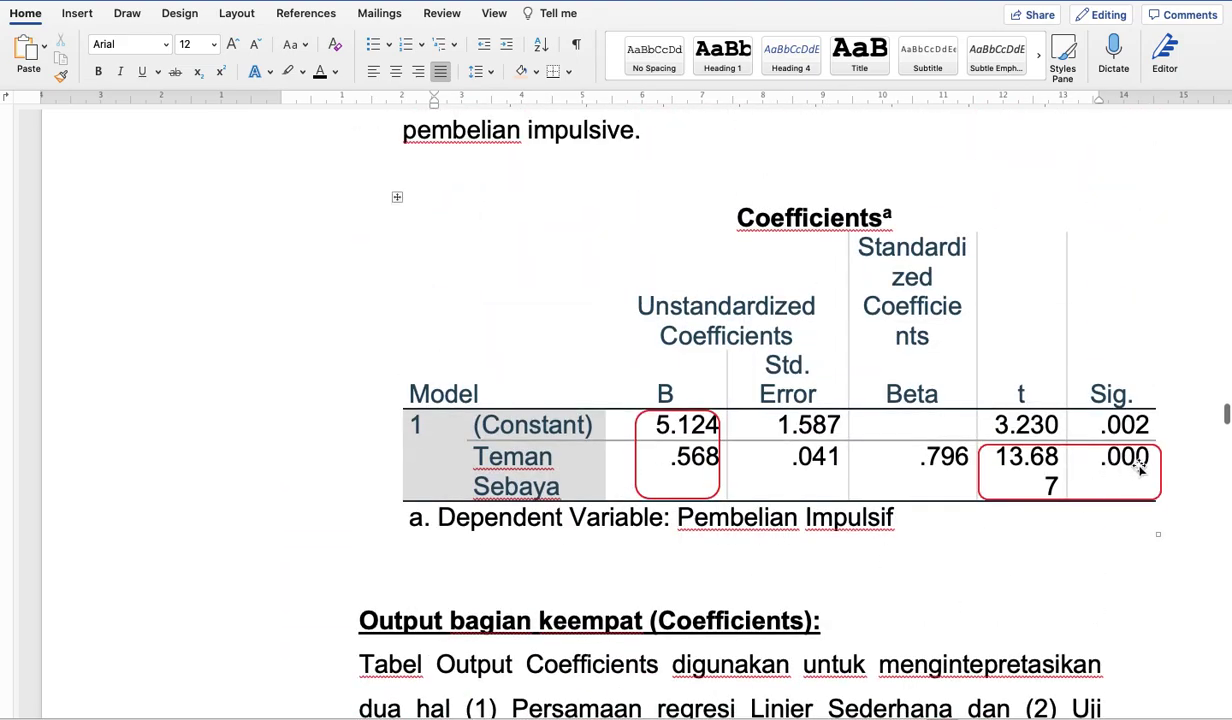
# Switch to the SPSS output viewer and view the Coefficients table of the last regression
pyautogui.moveTo(712, 2)
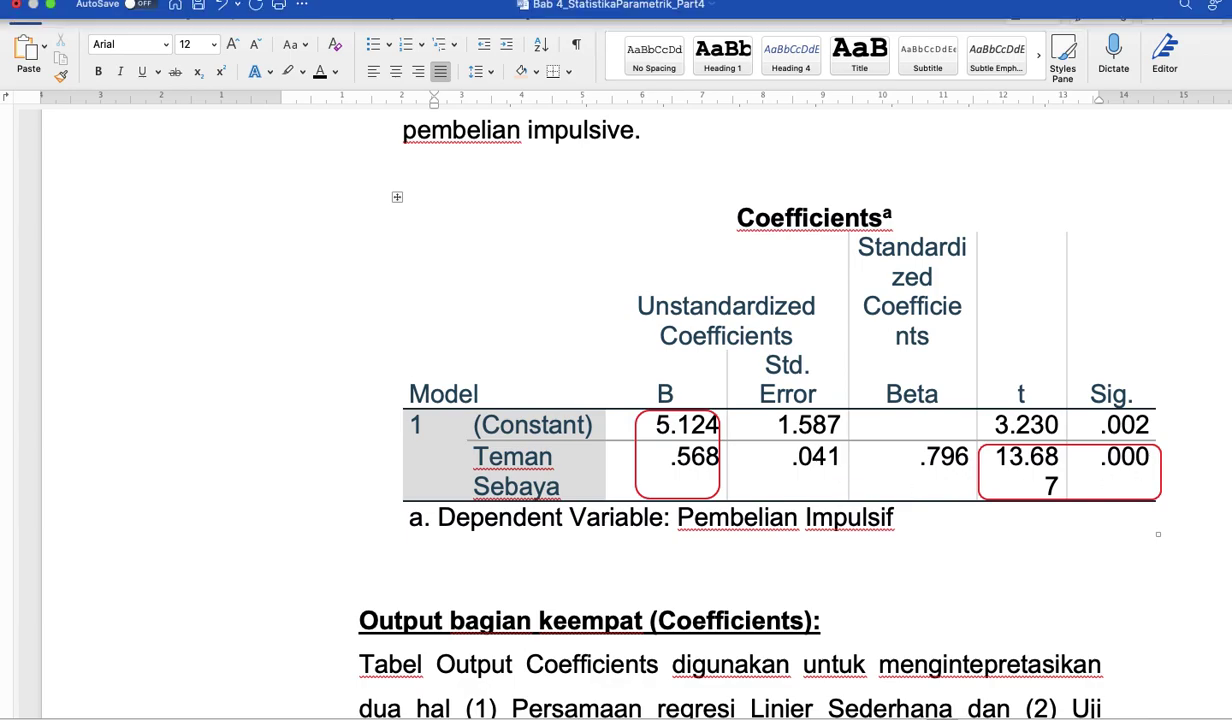
pyautogui.hotkey('ctrl', 'Up')
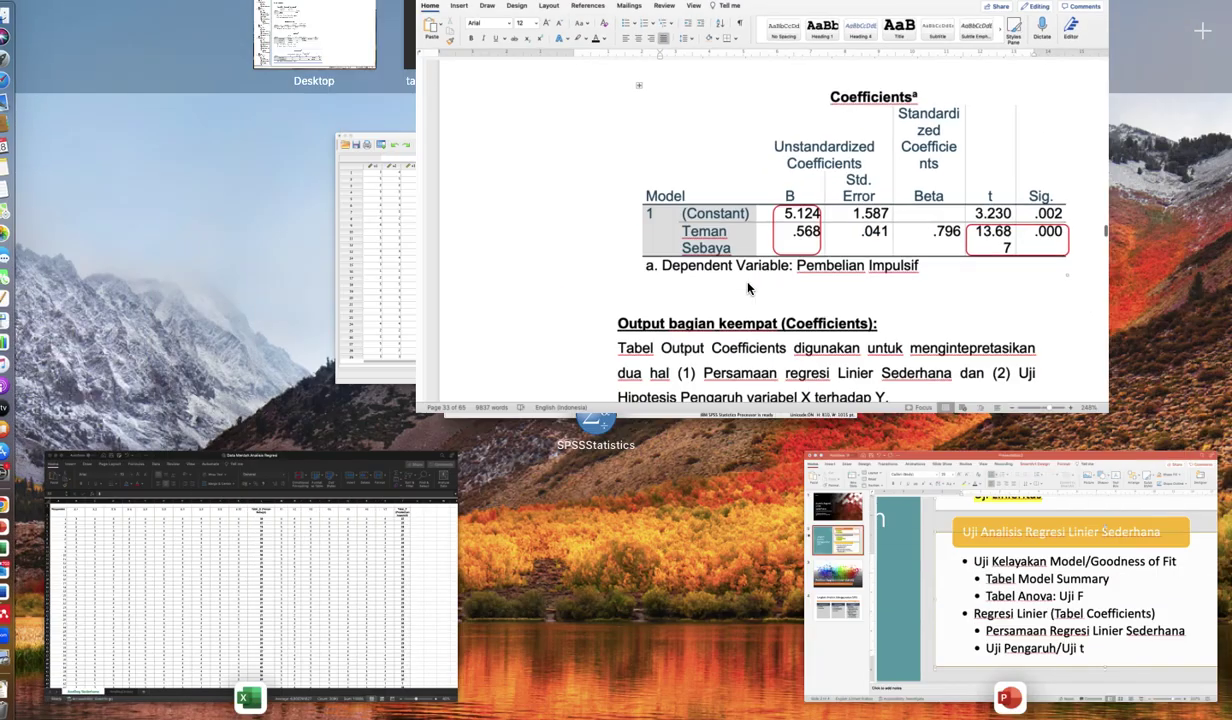
pyautogui.click(688, 283)
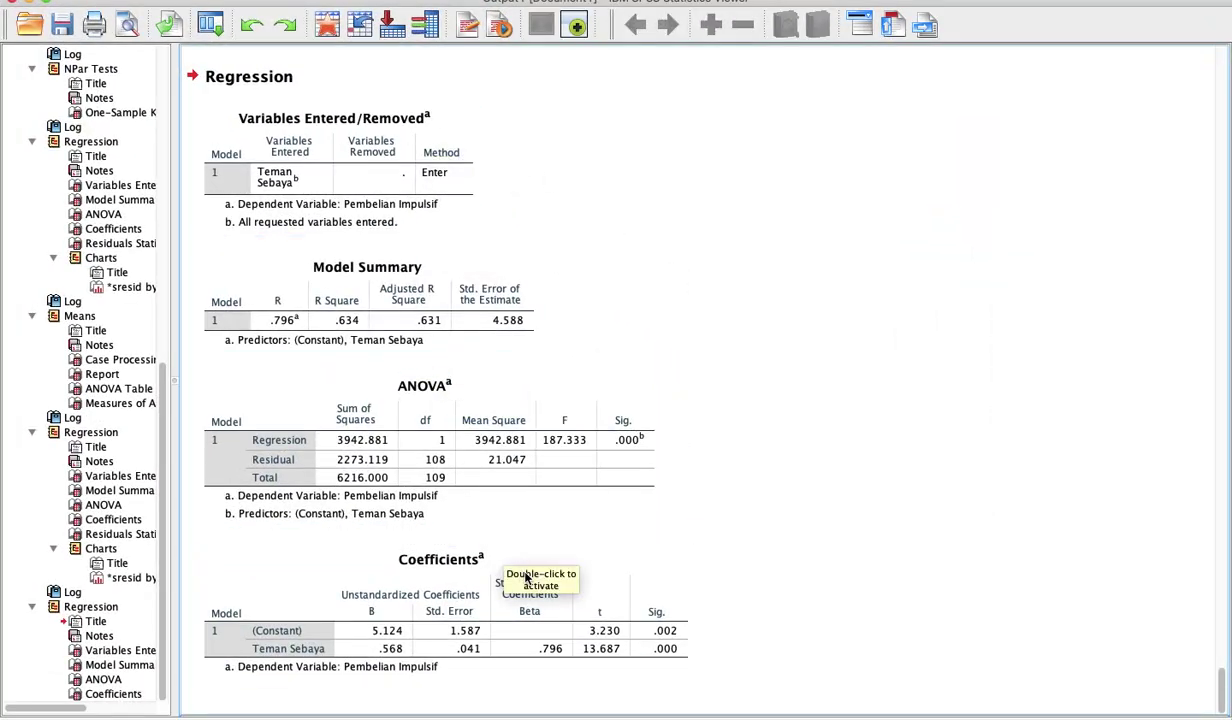
# Switch to the PowerPoint slide and highlight "Uji Kelayakan Model/Goodness of Fit" and its two sub-bullets in yellow
pyautogui.hotkey('ctrl', 'Up')
pyautogui.click(918, 228)
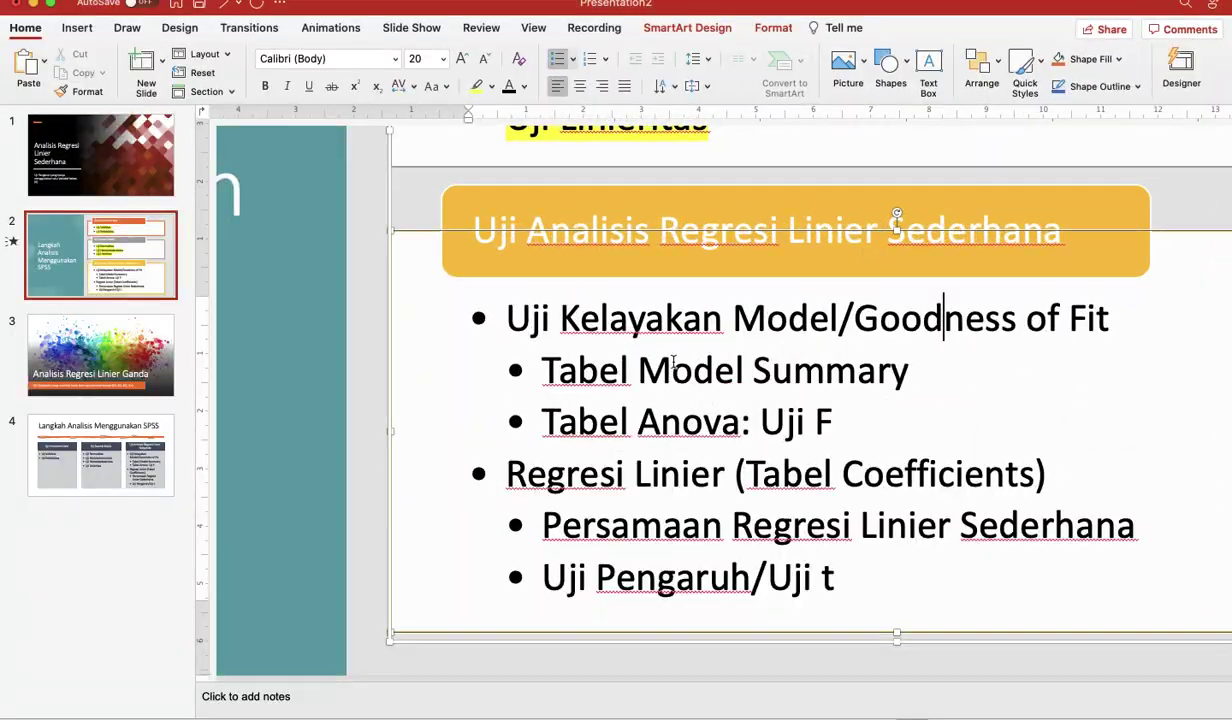
pyautogui.moveTo(510, 318); pyautogui.dragTo(1020, 320)
pyautogui.moveTo(956, 387); pyautogui.dragTo(973, 426)
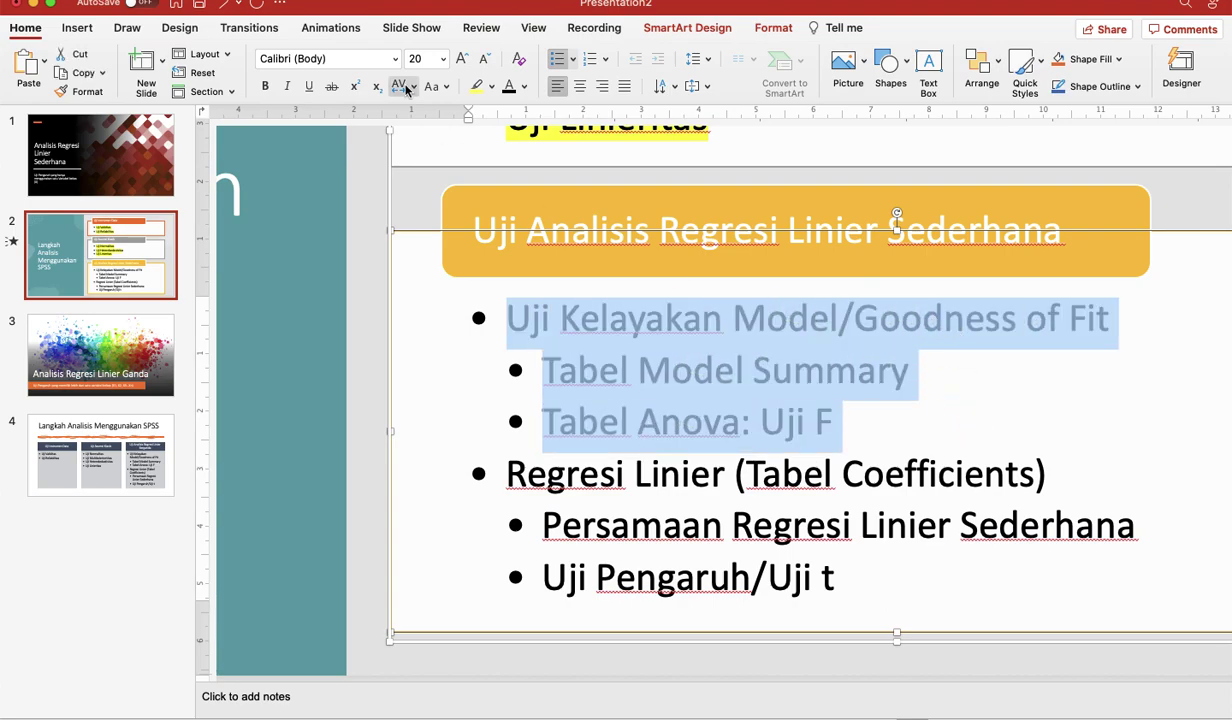
pyautogui.click(477, 87)
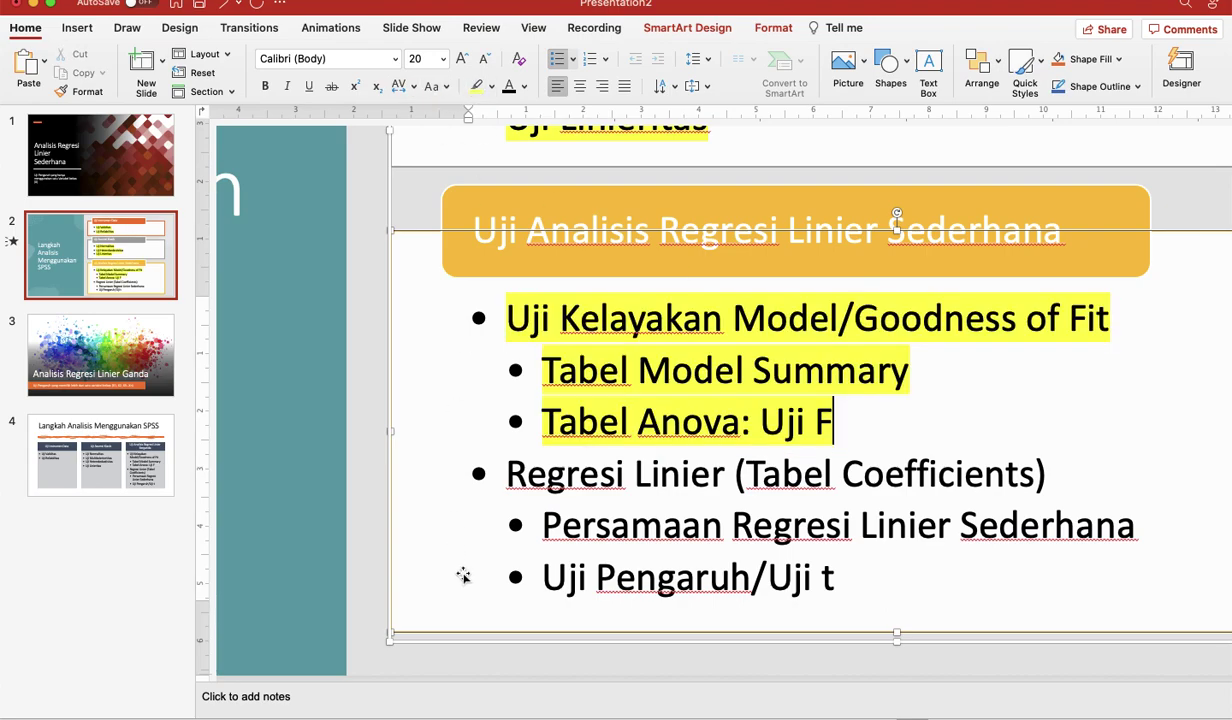
# Highlight the sub-bullets "Persamaan Regresi Linier Sederhana" and "Uji Pengaruh/Uji t" in yellow
pyautogui.moveTo(540, 520); pyautogui.dragTo(1140, 528)
pyautogui.moveTo(1209, 609); pyautogui.dragTo(1196, 608)
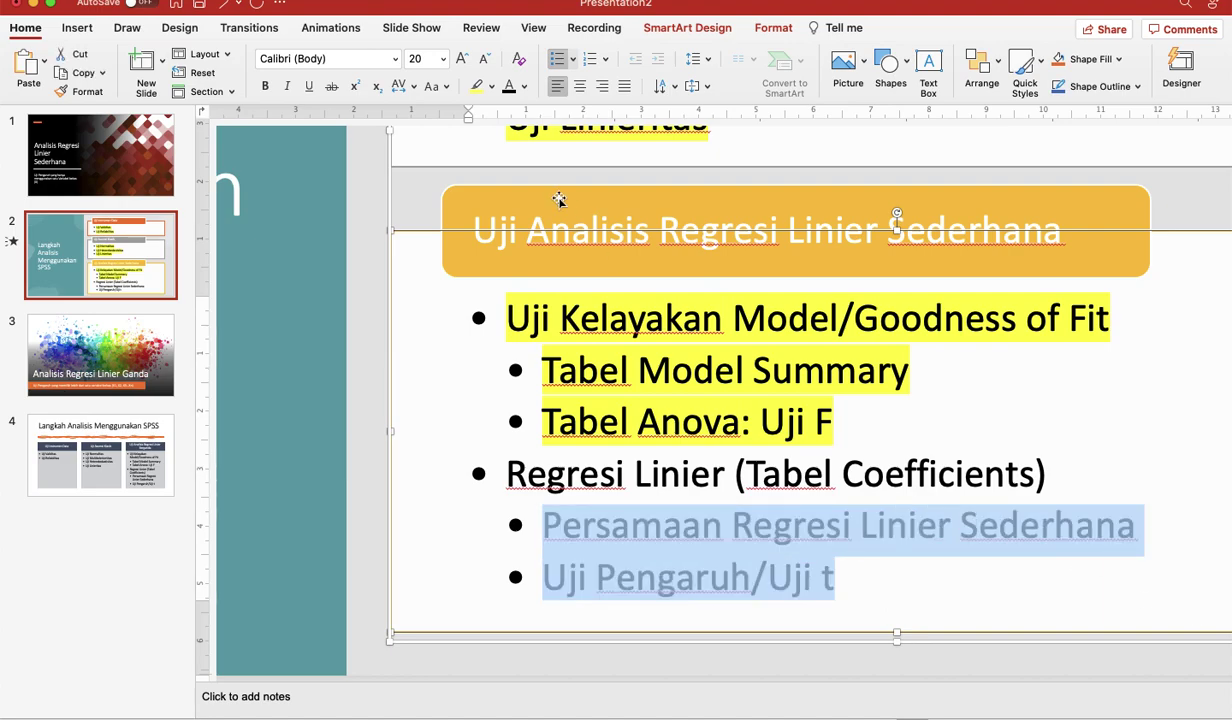
pyautogui.click(477, 87)
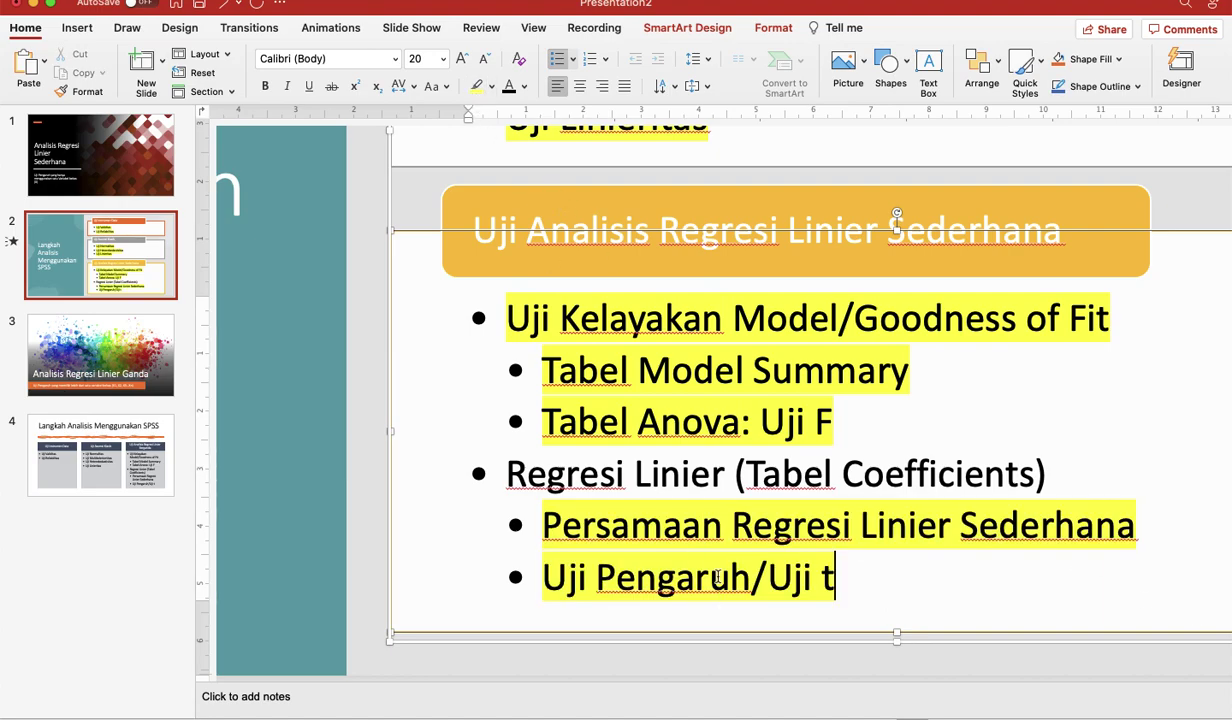